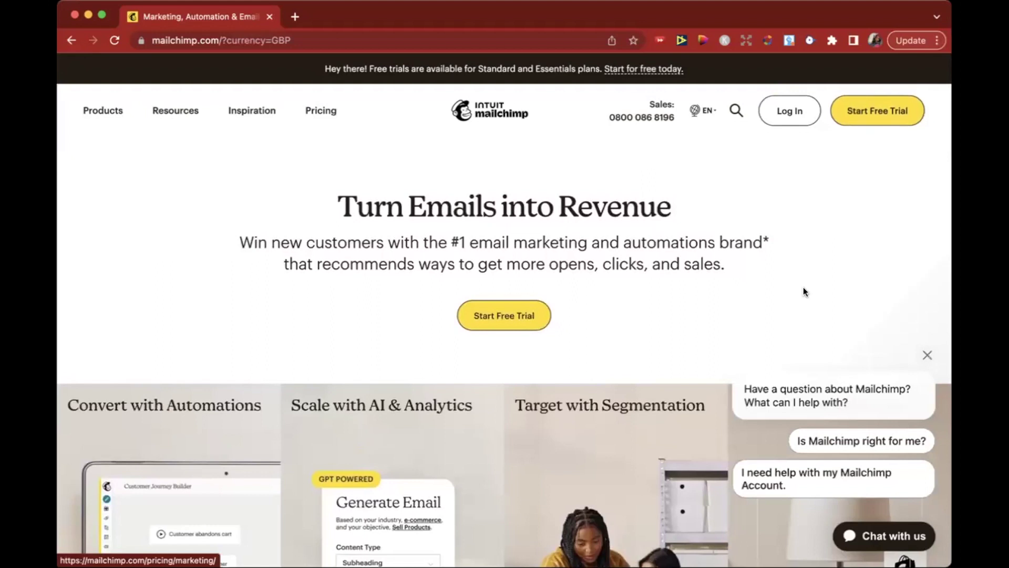
Start a free trial from the Mailchimp home page to bring up the marketing pricing plans
scroll(804, 291, down, 5)
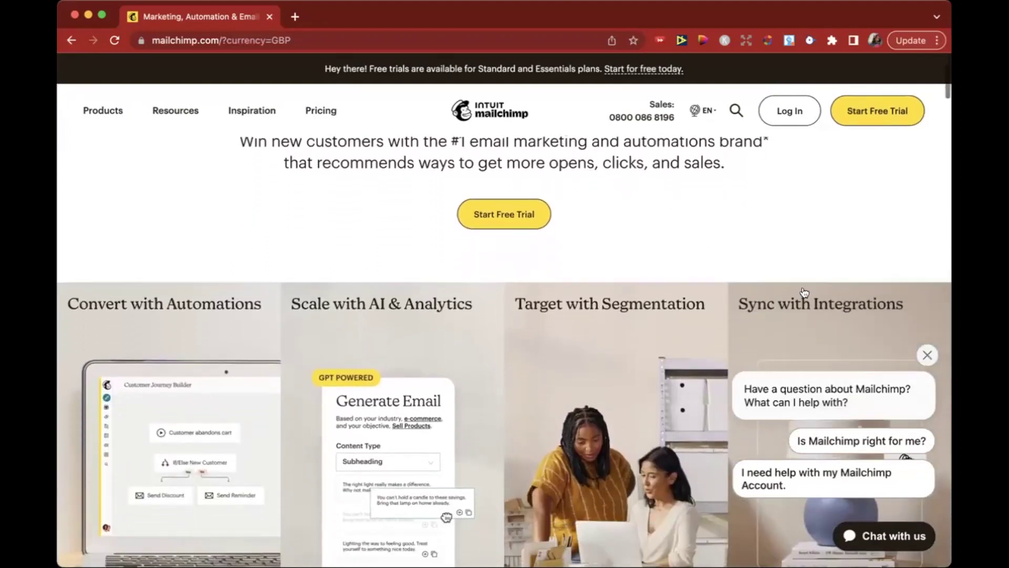
scroll(805, 292, up, 5)
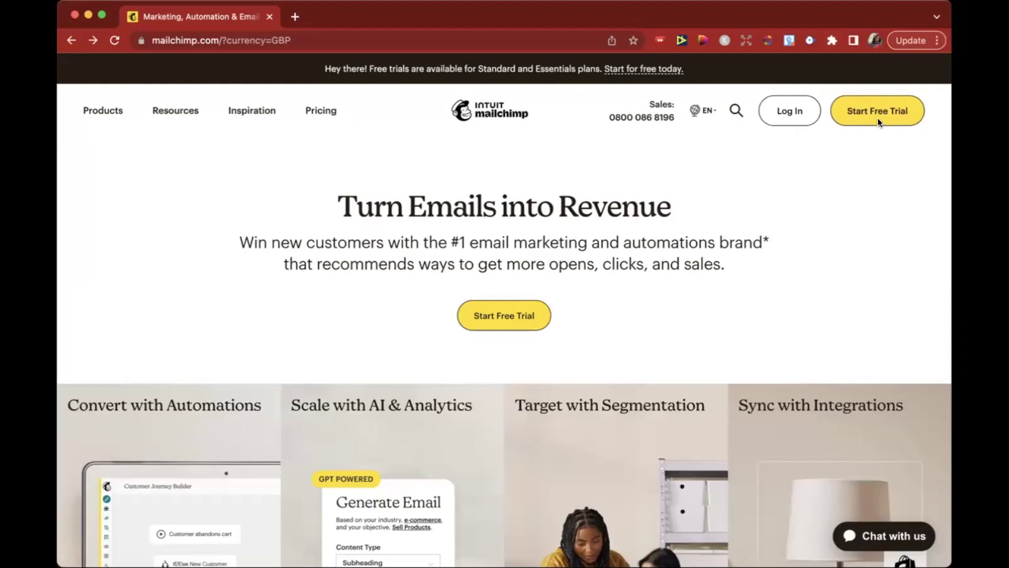
click(891, 110)
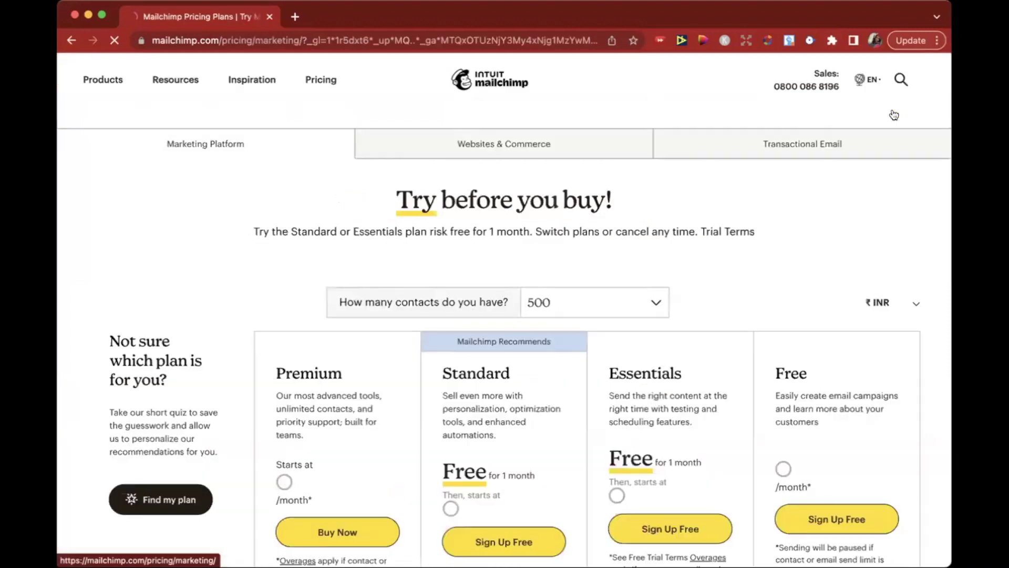
Compare the features of the Premium, Standard, Essentials and Free plans in the pricing table
scroll(815, 253, down, 3)
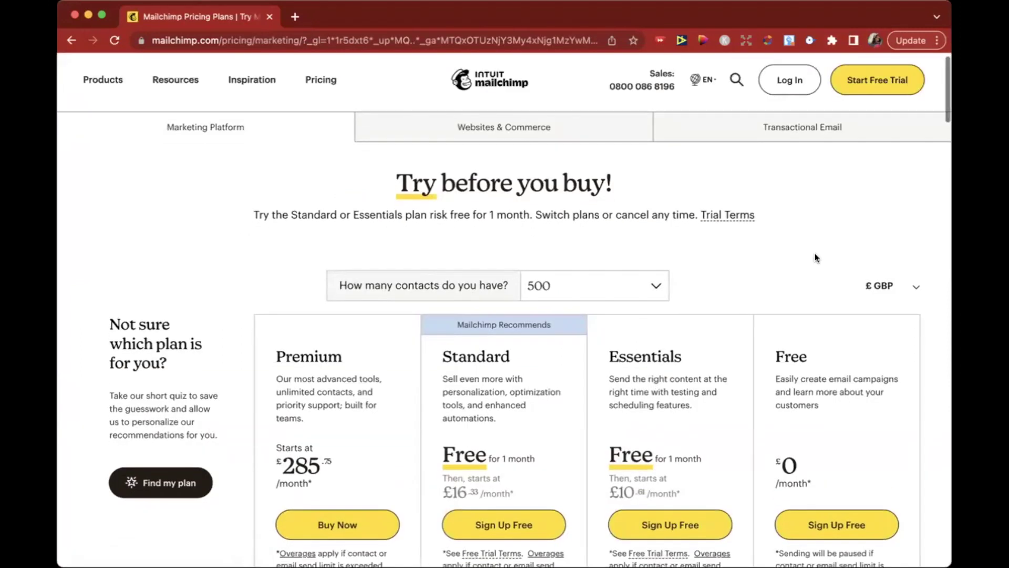
scroll(815, 254, down, 5)
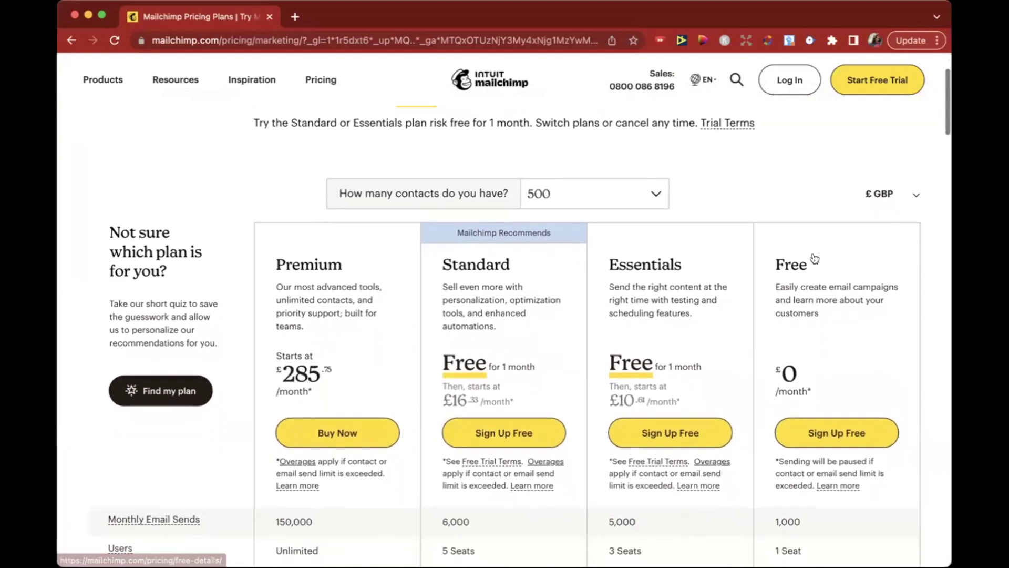
scroll(814, 253, down, 5)
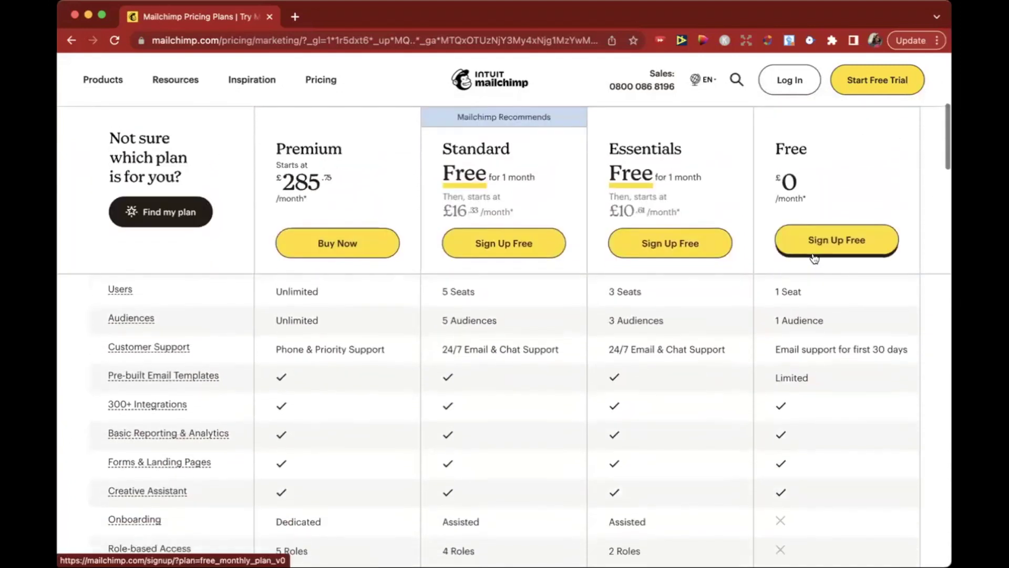
scroll(815, 256, down, 4)
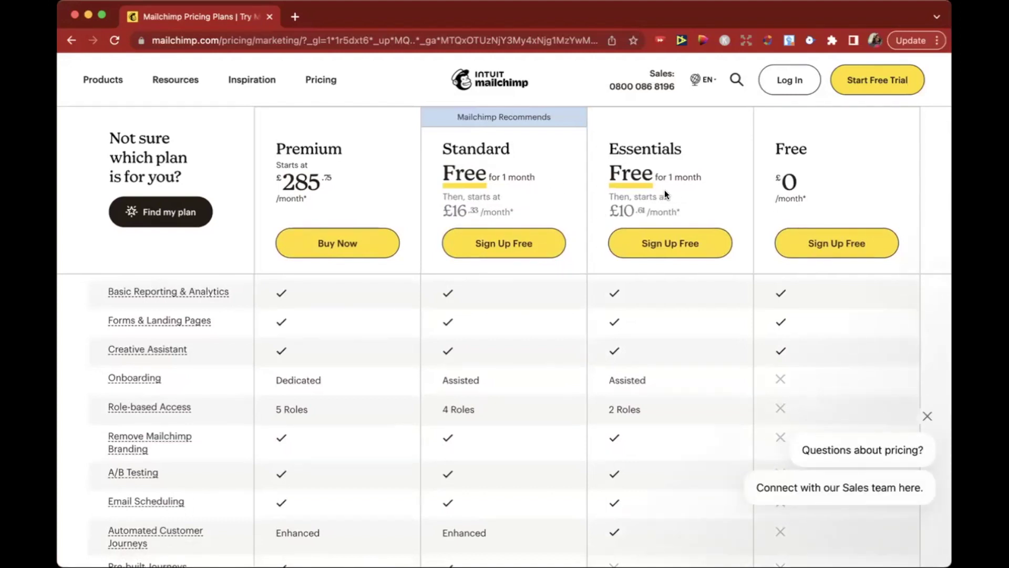
scroll(571, 423, down, 1)
scroll(572, 424, down, 5)
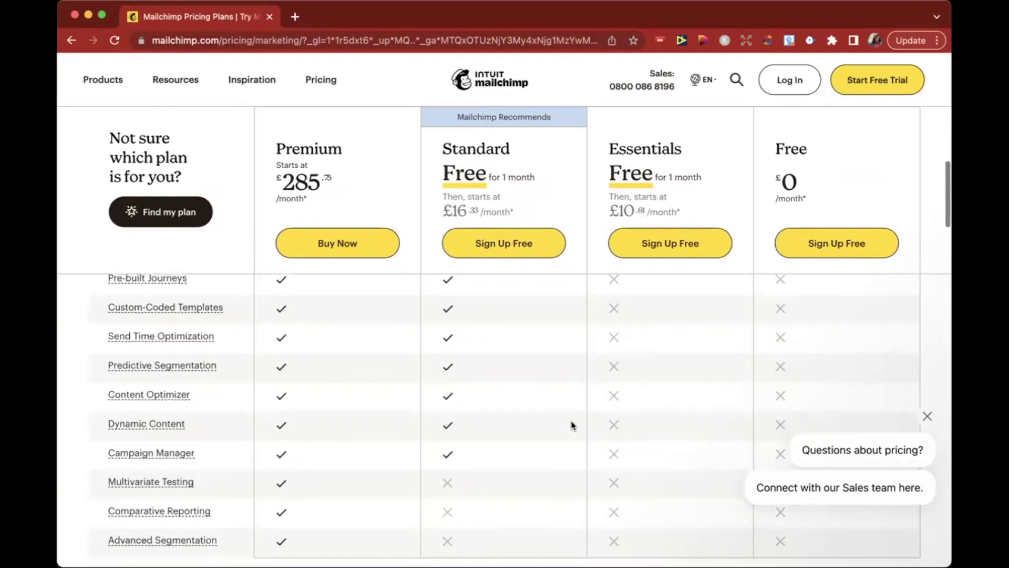
scroll(571, 421, up, 7)
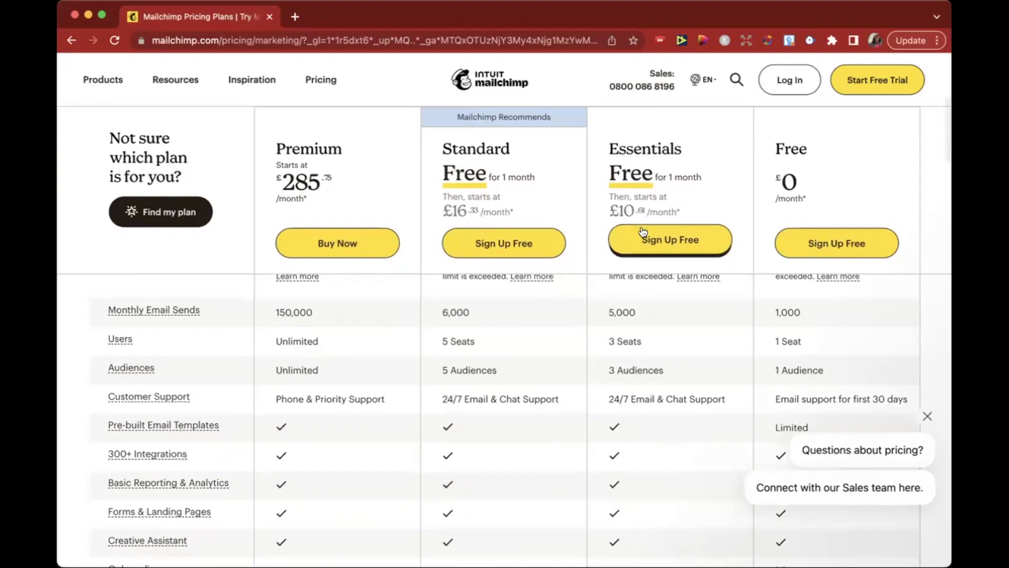
scroll(628, 374, up, 4)
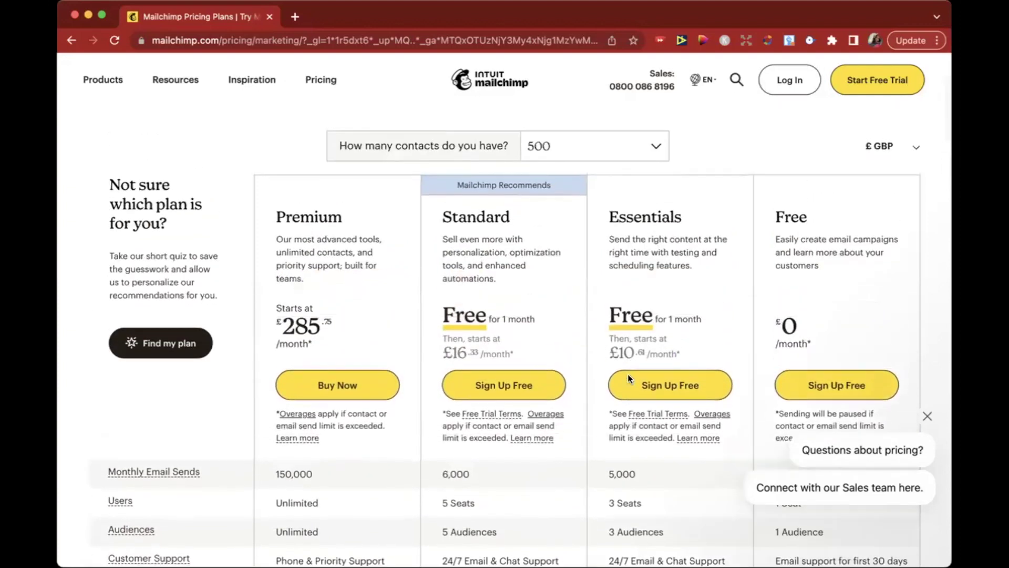
Examine the Essentials plan's email sends, seats, audiences, support and feature rows against the other plans
scroll(628, 373, down, 2)
scroll(629, 380, down, 3)
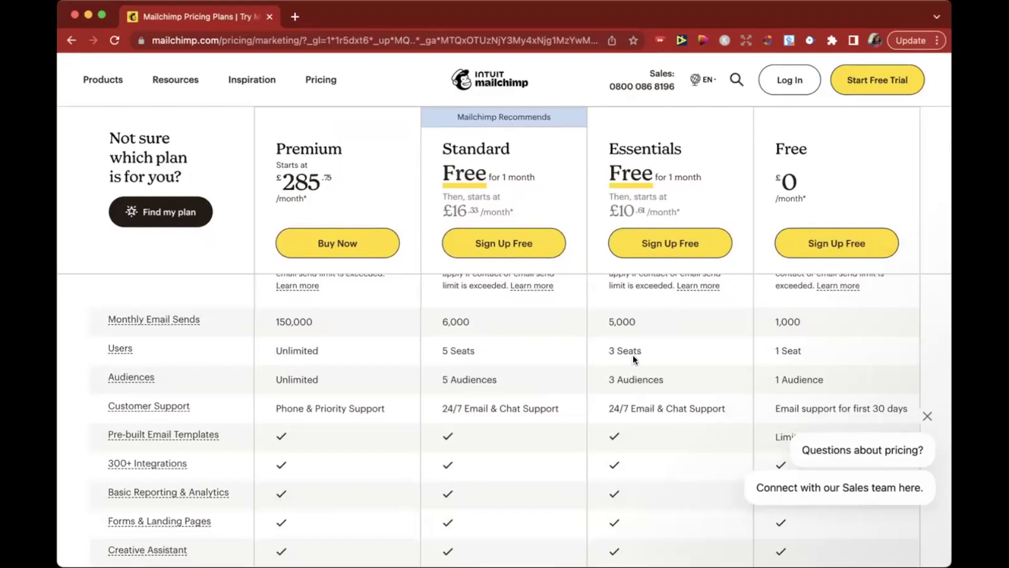
scroll(643, 398, down, 1)
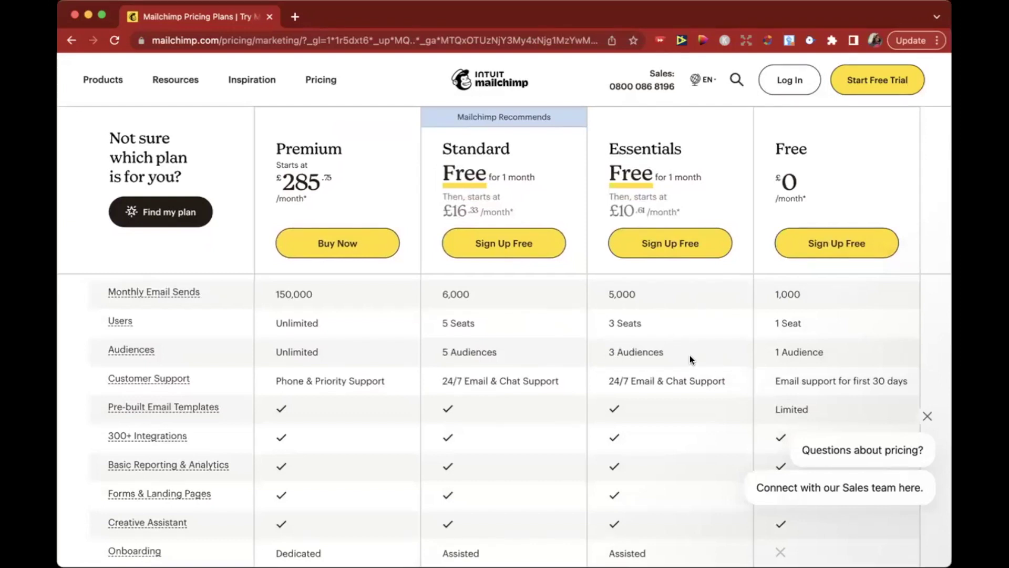
scroll(690, 360, down, 1)
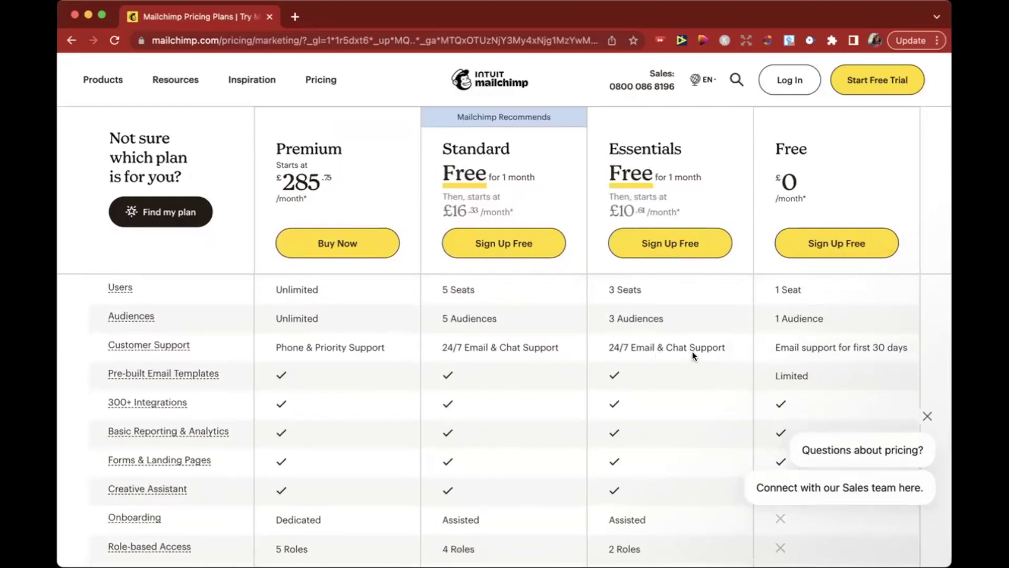
scroll(704, 350, down, 2)
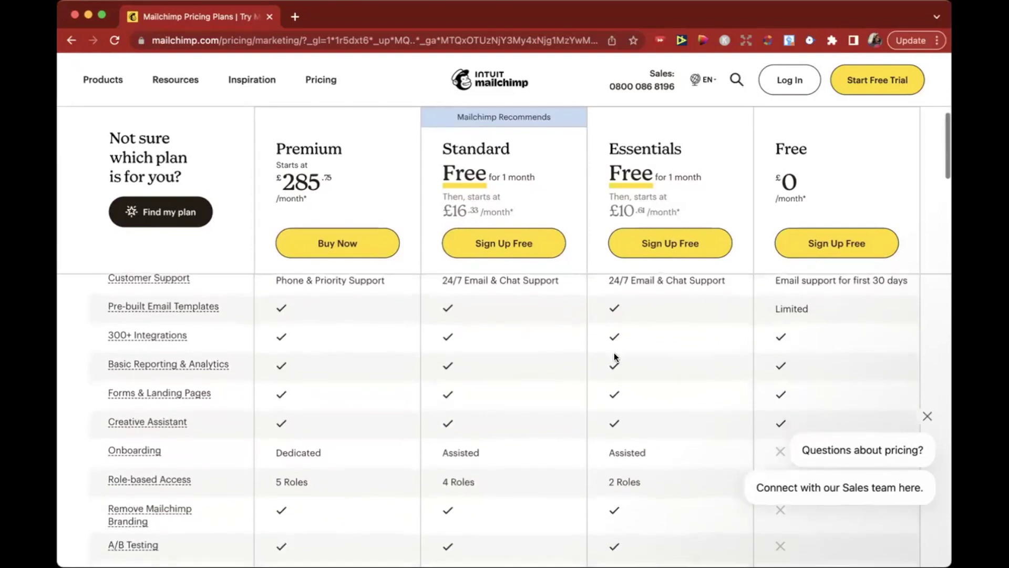
scroll(614, 357, down, 1)
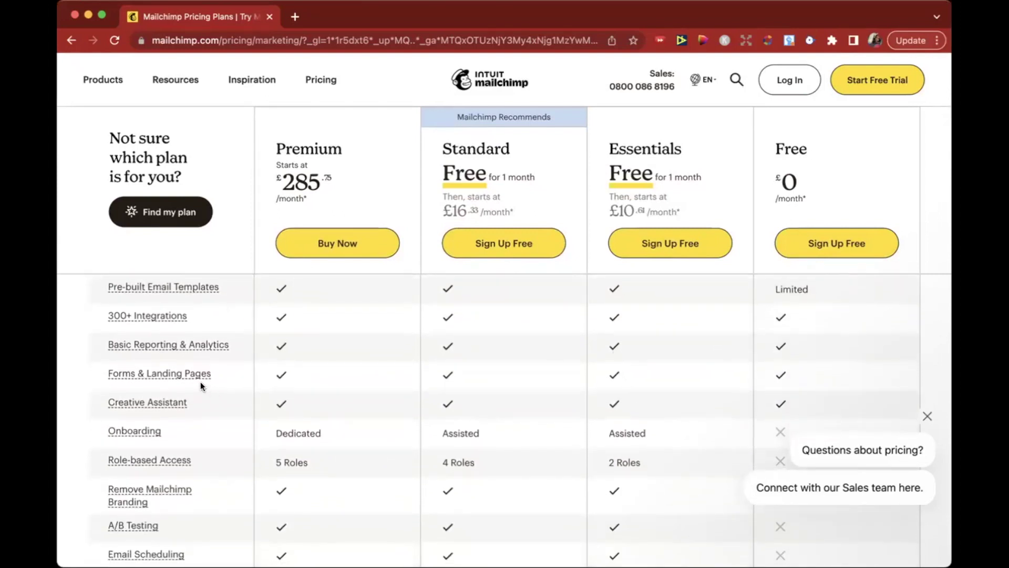
scroll(212, 402, down, 1)
scroll(212, 402, down, 5)
scroll(212, 402, down, 4)
scroll(212, 398, up, 10)
scroll(683, 399, up, 3)
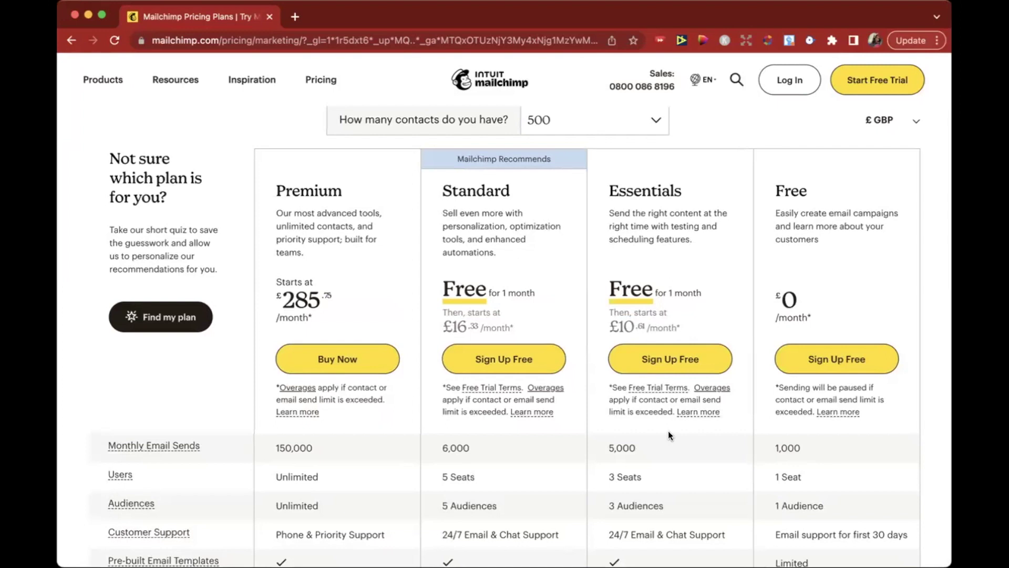
Check the limits of the Free plan and sign up for it
scroll(665, 458, down, 1)
scroll(664, 459, down, 3)
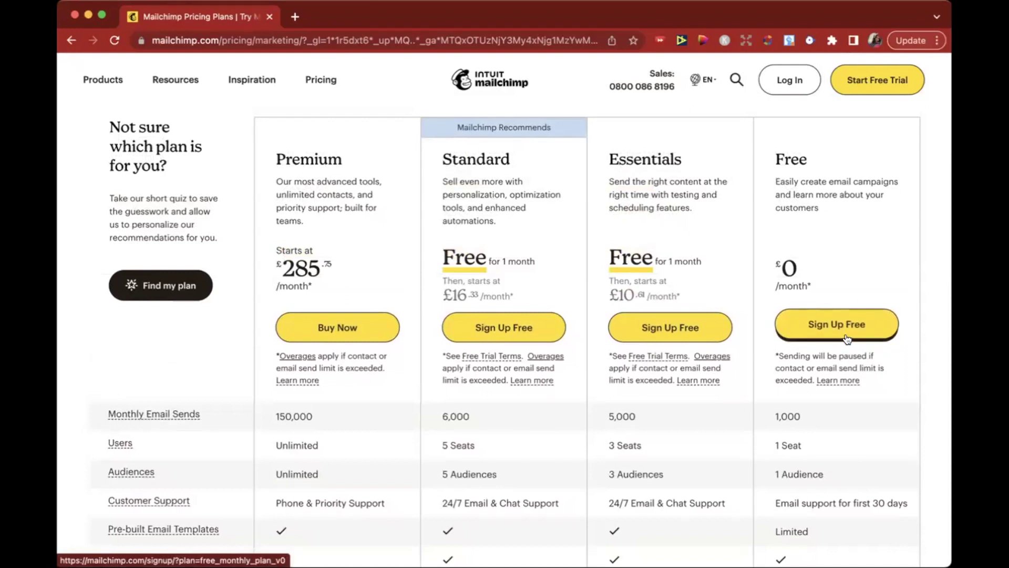
scroll(834, 363, down, 2)
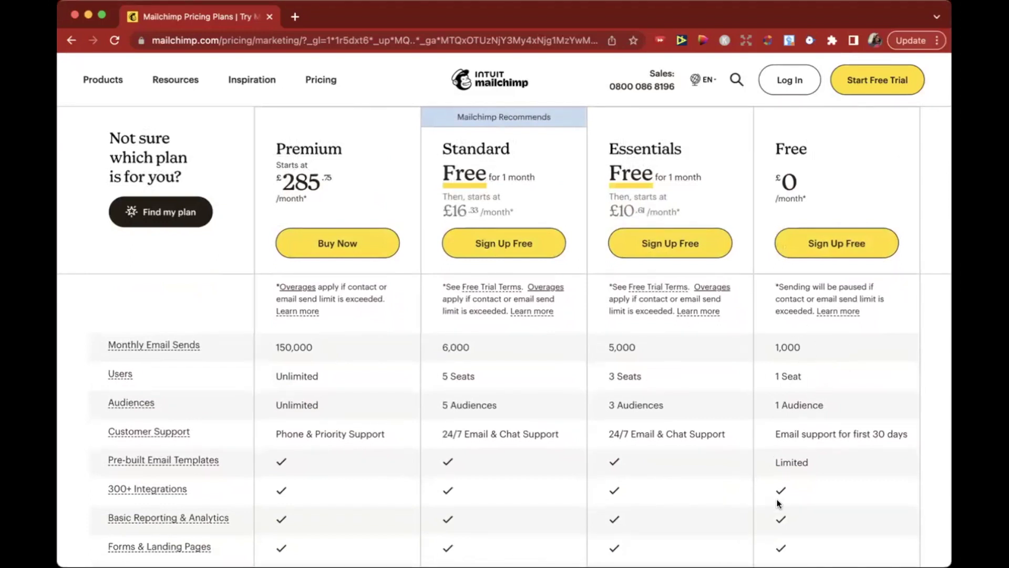
scroll(850, 462, down, 2)
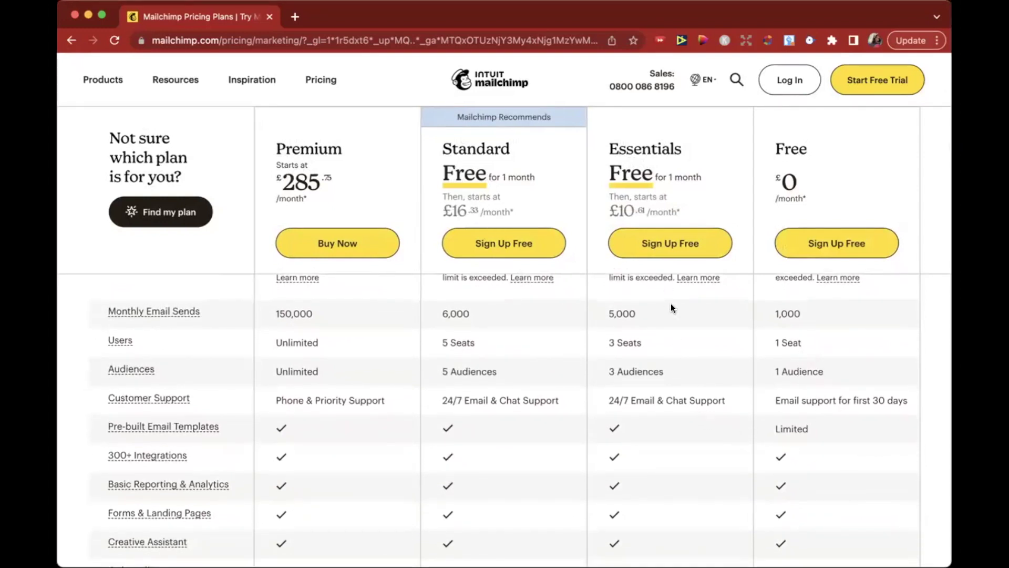
scroll(786, 400, down, 1)
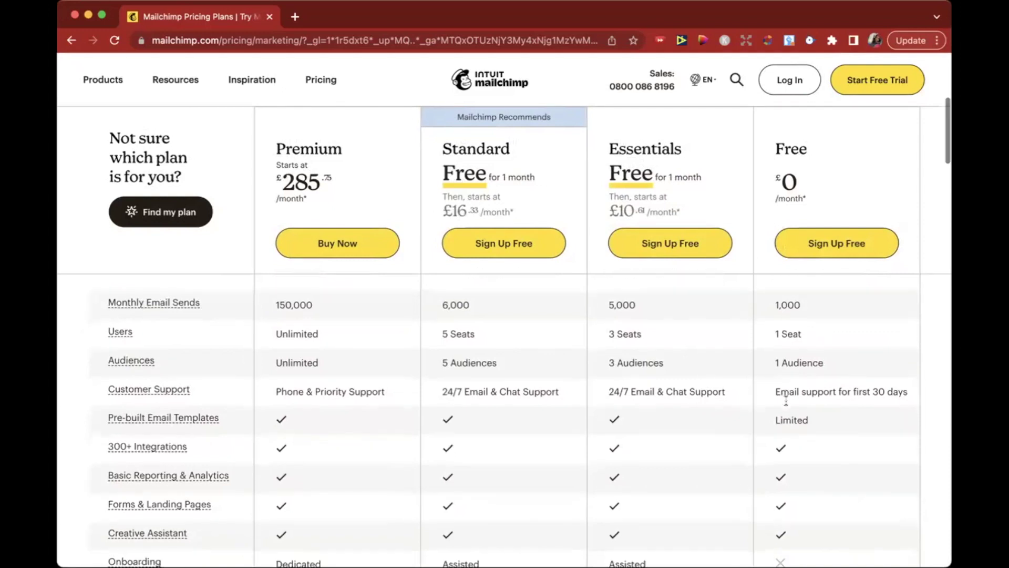
click(817, 258)
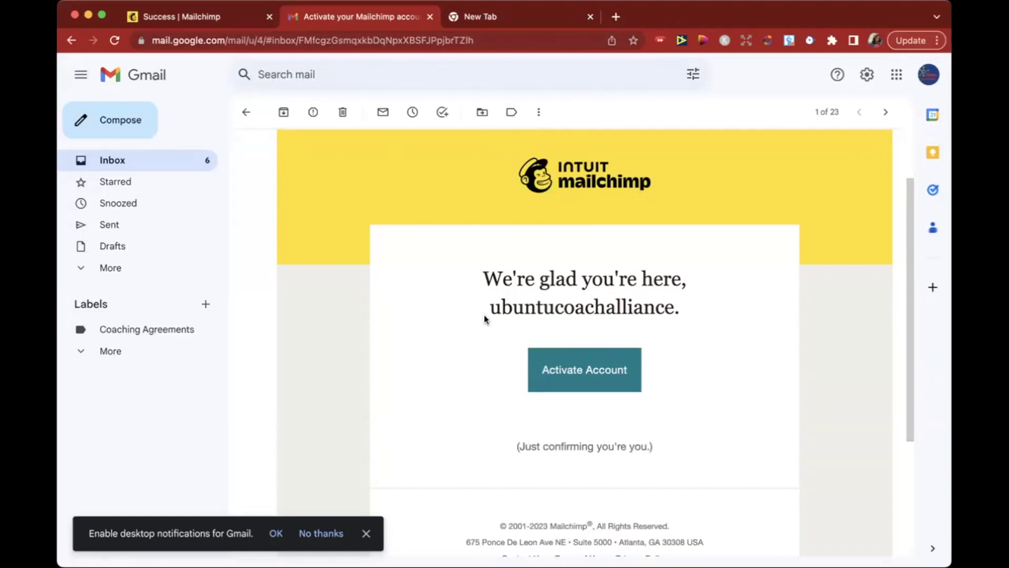
Activate the account from the Mailchimp confirmation email and go through the personal details form of the account setup
scroll(484, 315, down, 3)
scroll(484, 315, down, 2)
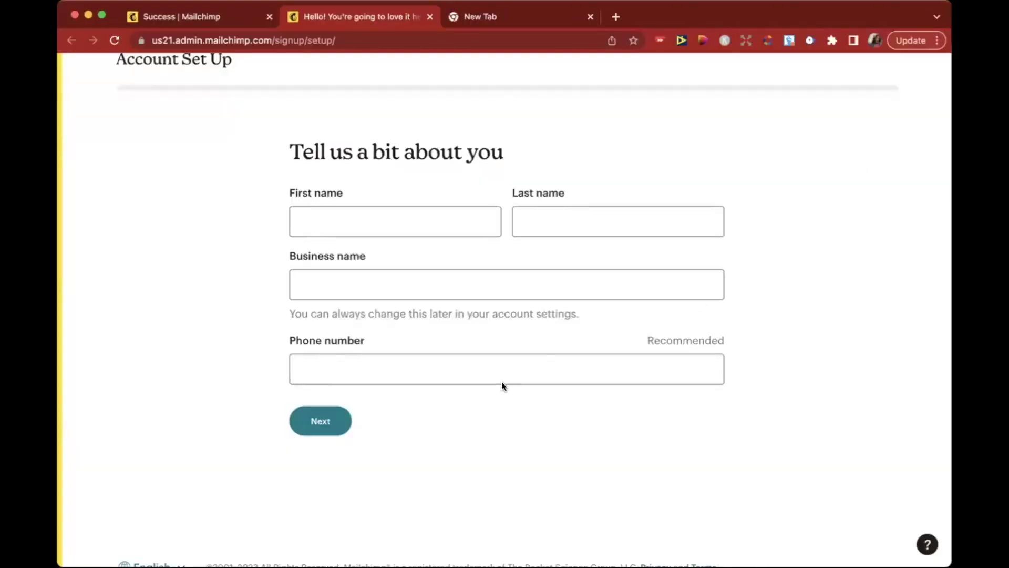
scroll(502, 386, down, 2)
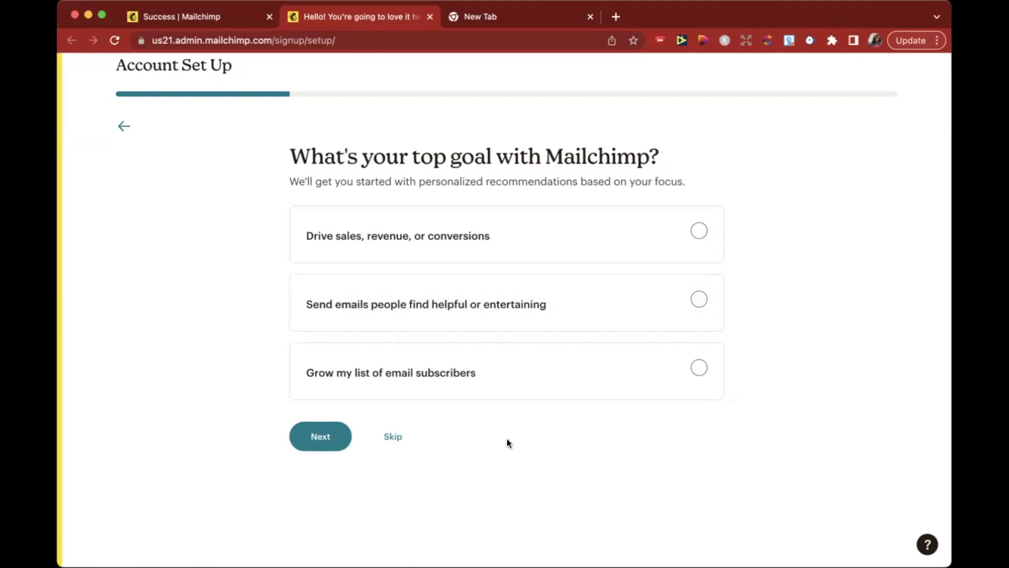
Choose "Send emails people find helpful or entertaining" as the top goal and continue the account setup
scroll(508, 443, down, 1)
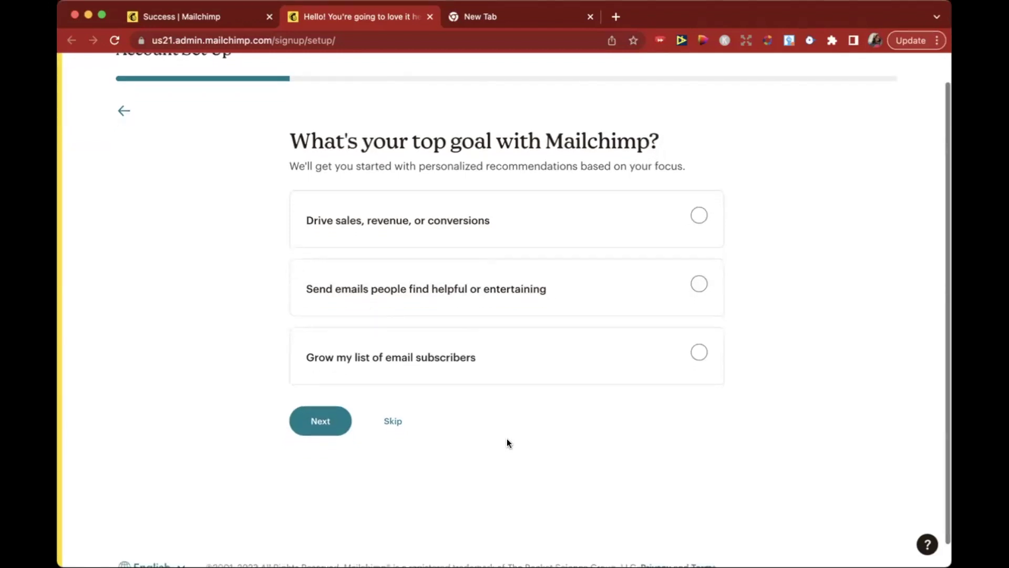
scroll(507, 440, down, 1)
scroll(507, 438, down, 1)
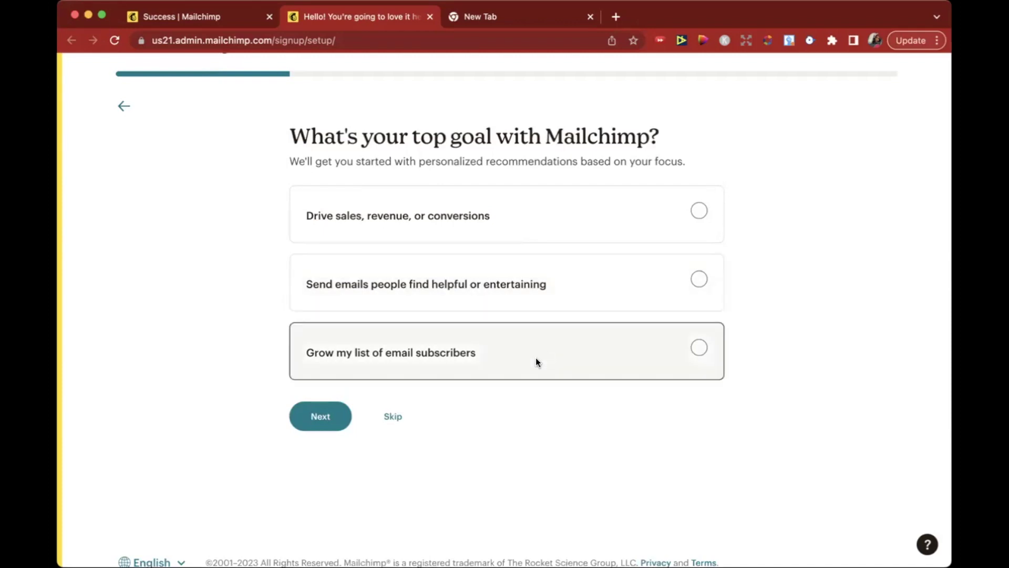
click(594, 285)
click(334, 421)
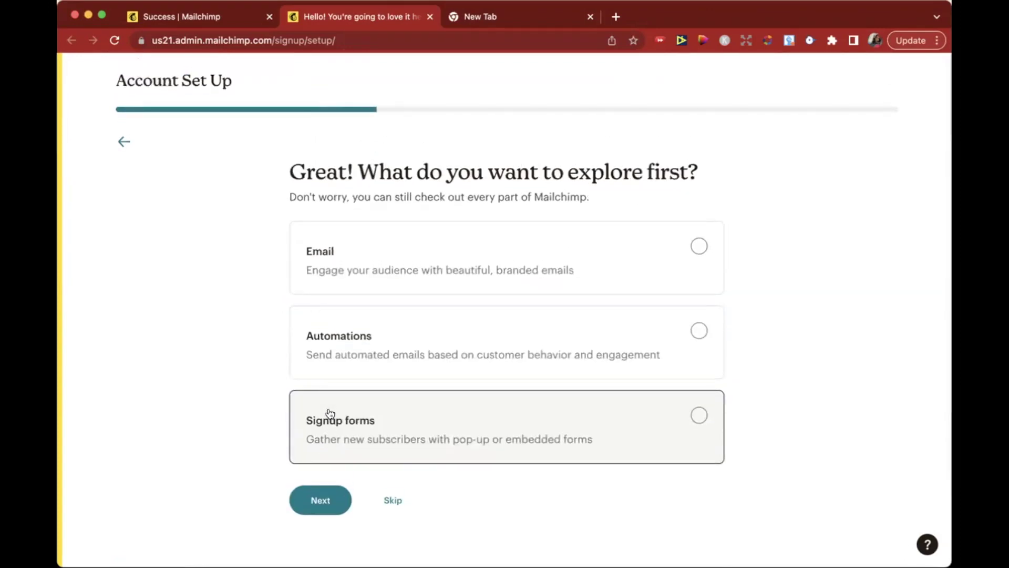
Select Email as the feature to explore first and continue the account setup
scroll(399, 313, down, 2)
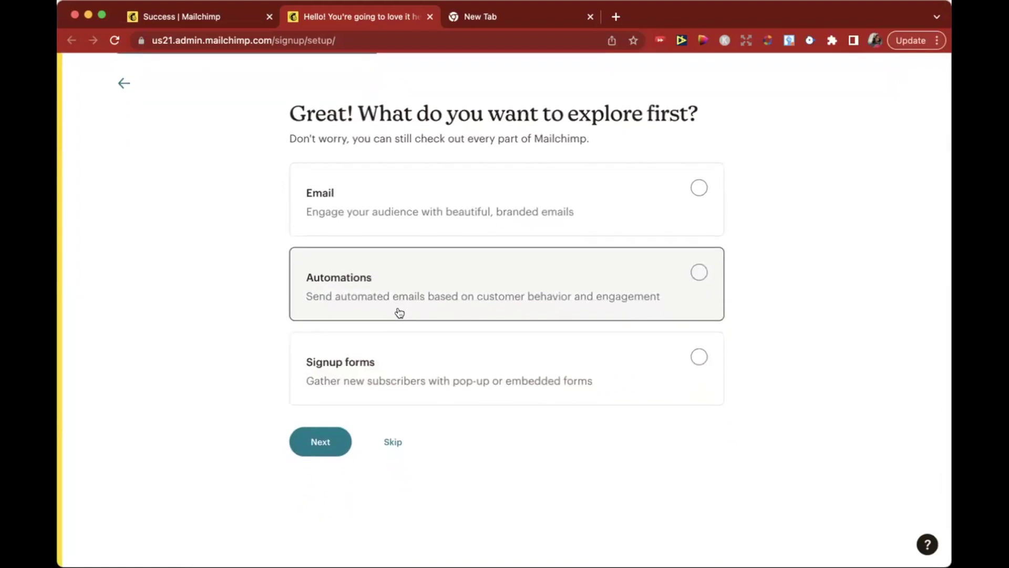
scroll(400, 313, down, 2)
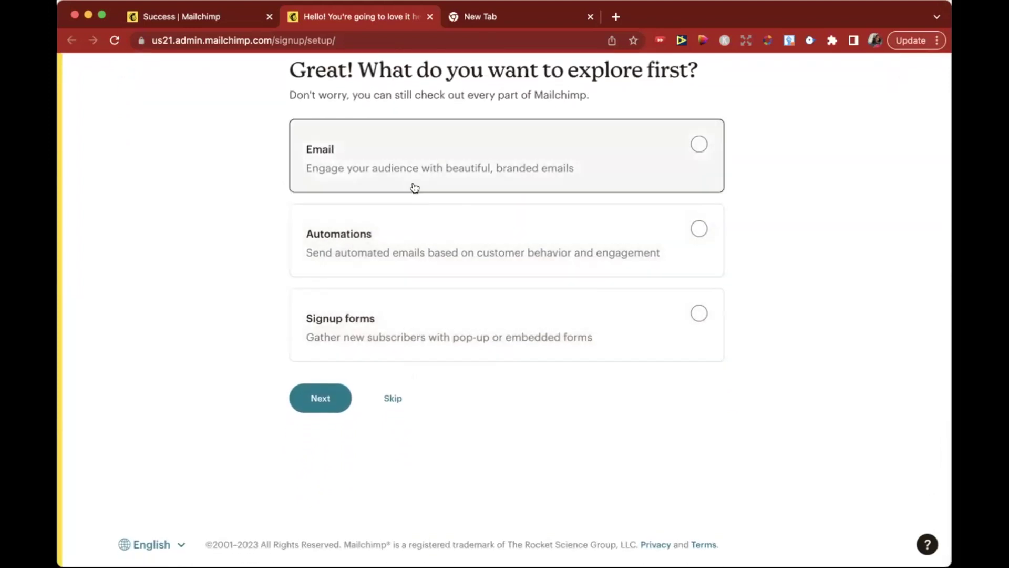
click(430, 167)
click(323, 393)
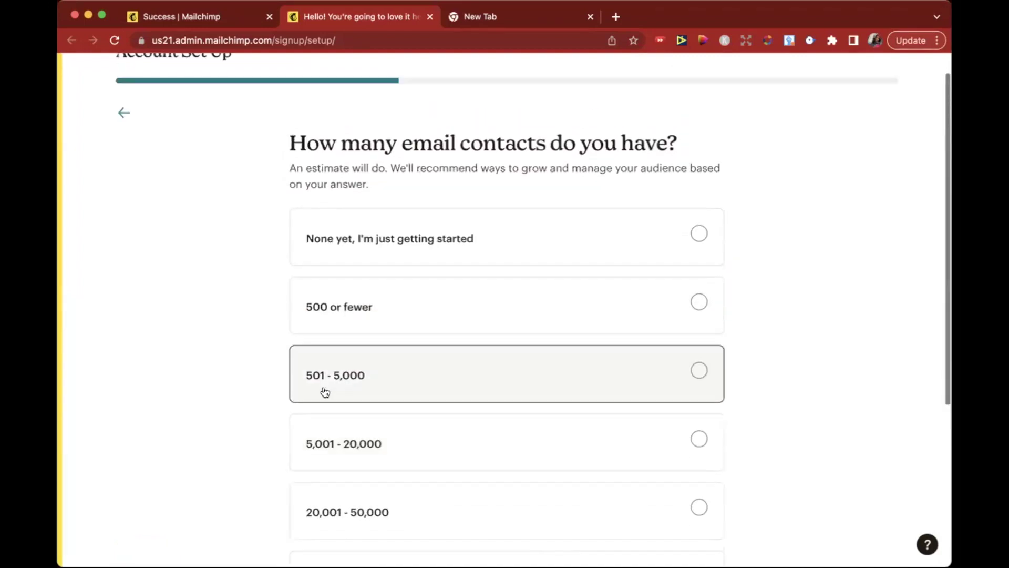
Answer the email contacts question with "None yet, I'm just getting started" and continue the setup
scroll(324, 392, down, 2)
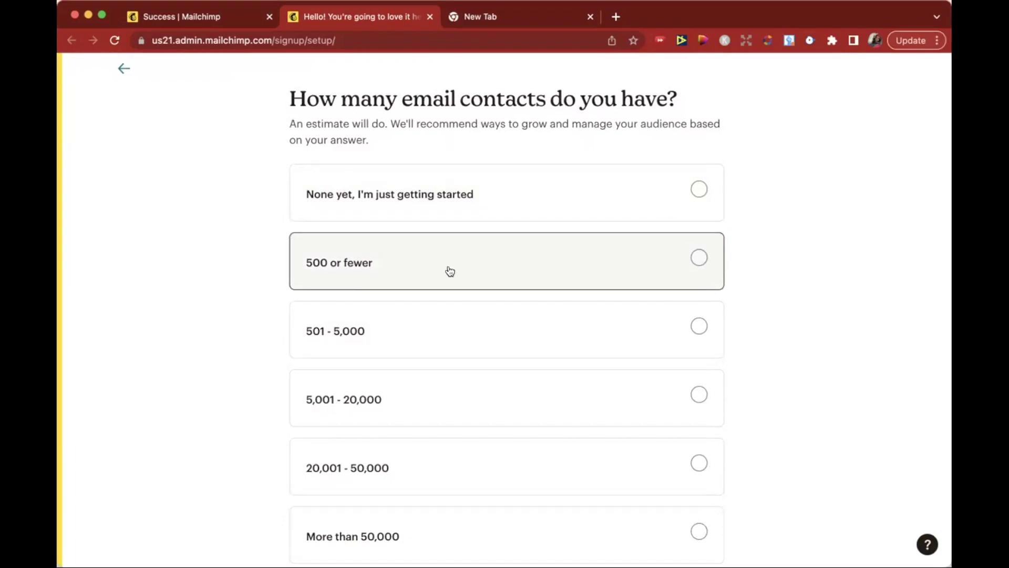
scroll(450, 271, down, 3)
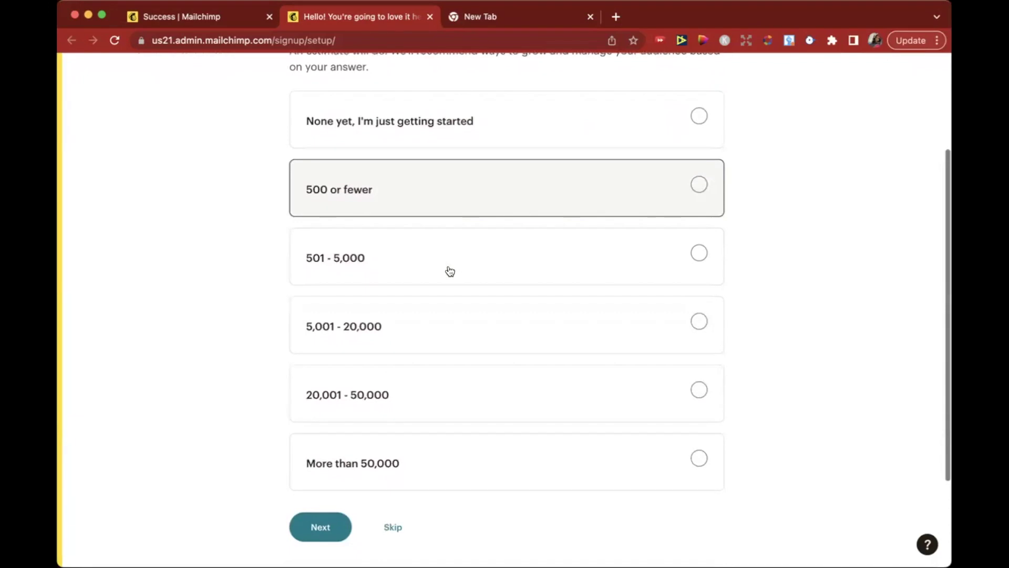
click(550, 131)
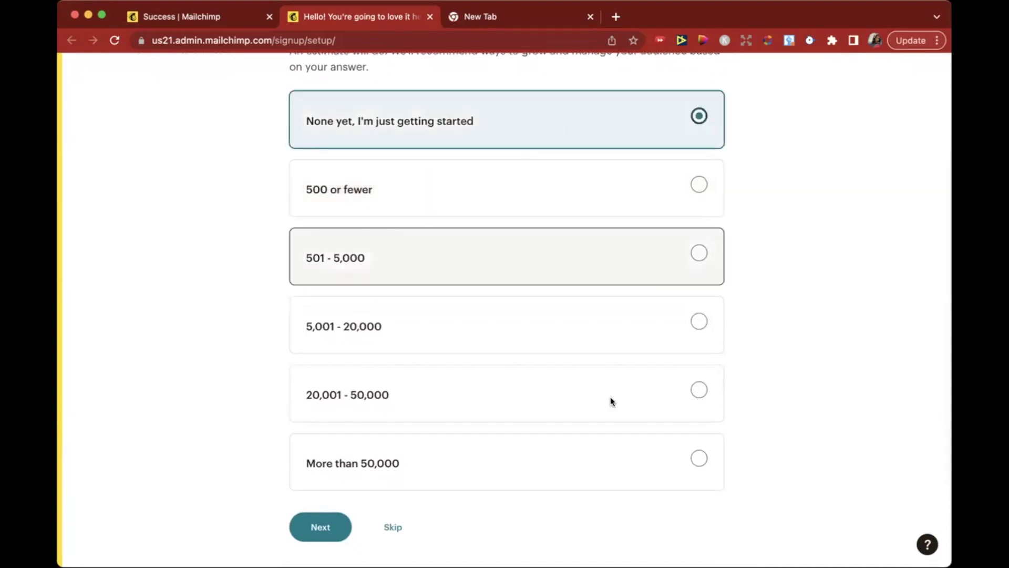
scroll(609, 456, down, 3)
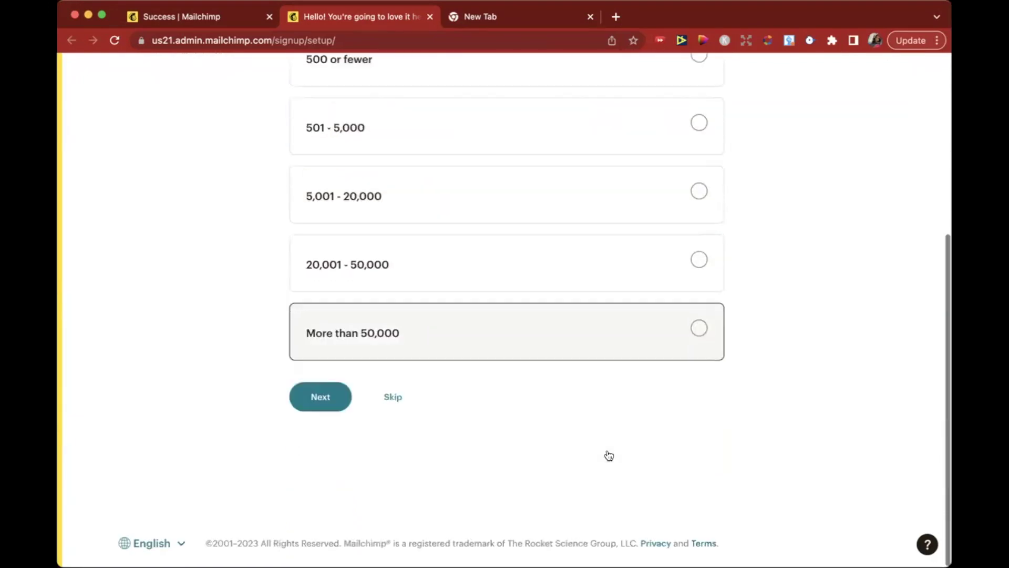
click(322, 396)
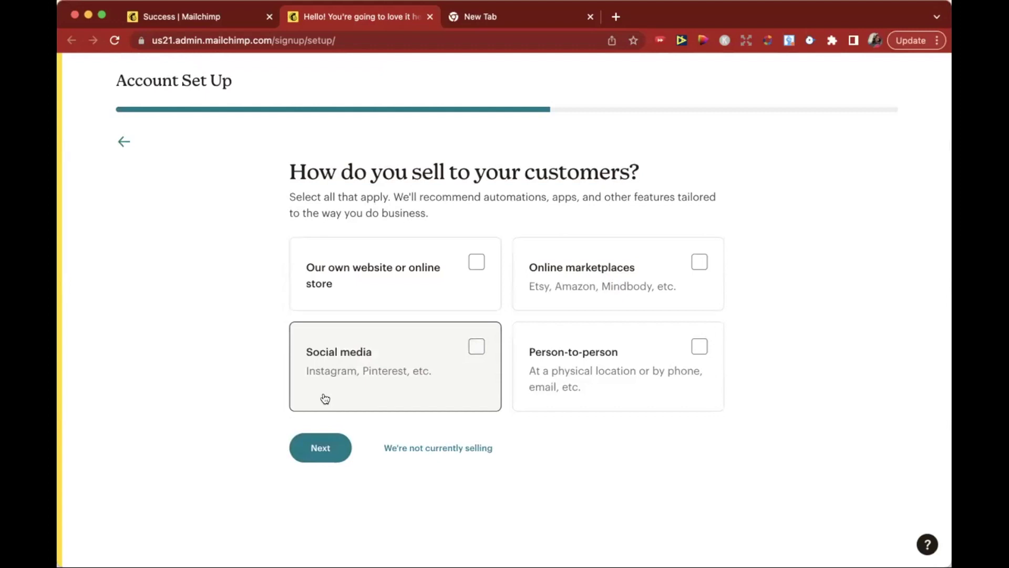
Answer the selling question with "We're not currently selling" and skip importing the brand from a website URL
scroll(324, 398, down, 1)
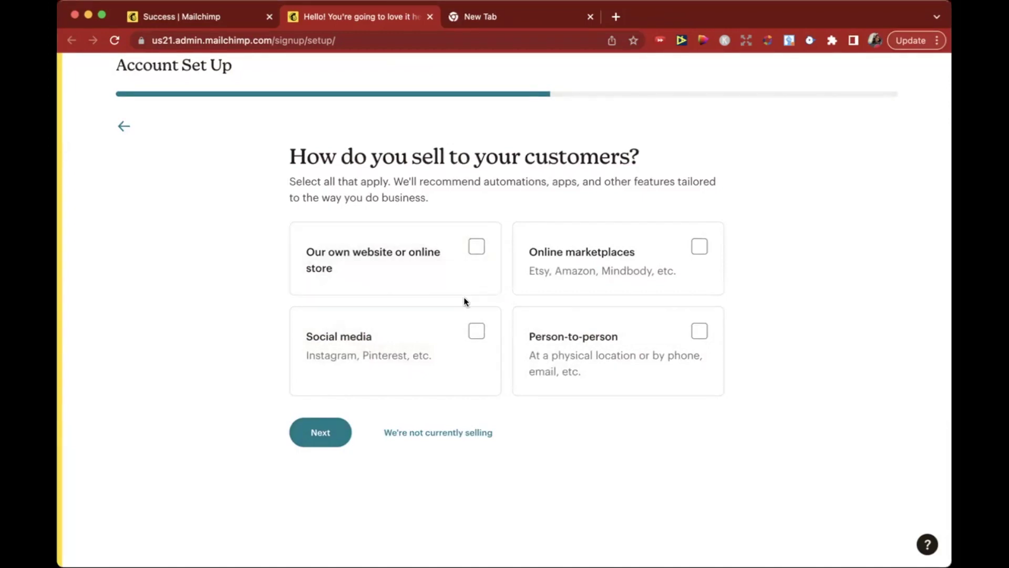
click(457, 442)
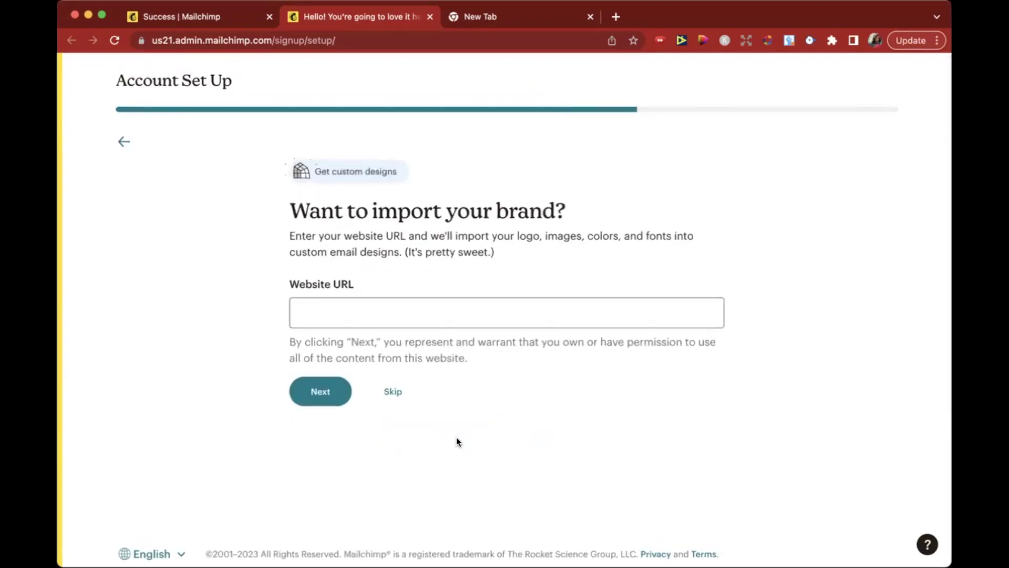
scroll(456, 442, down, 1)
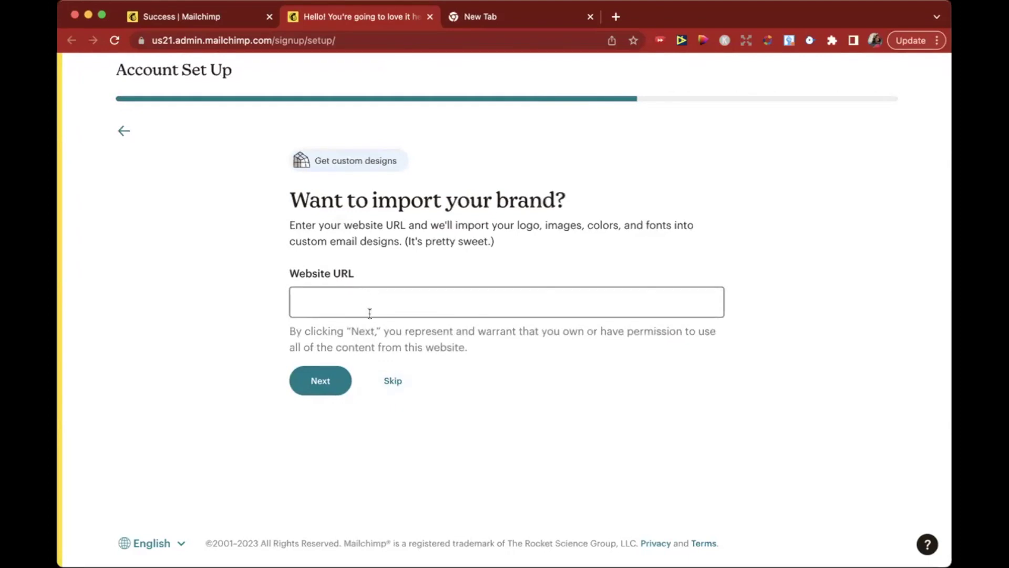
click(389, 383)
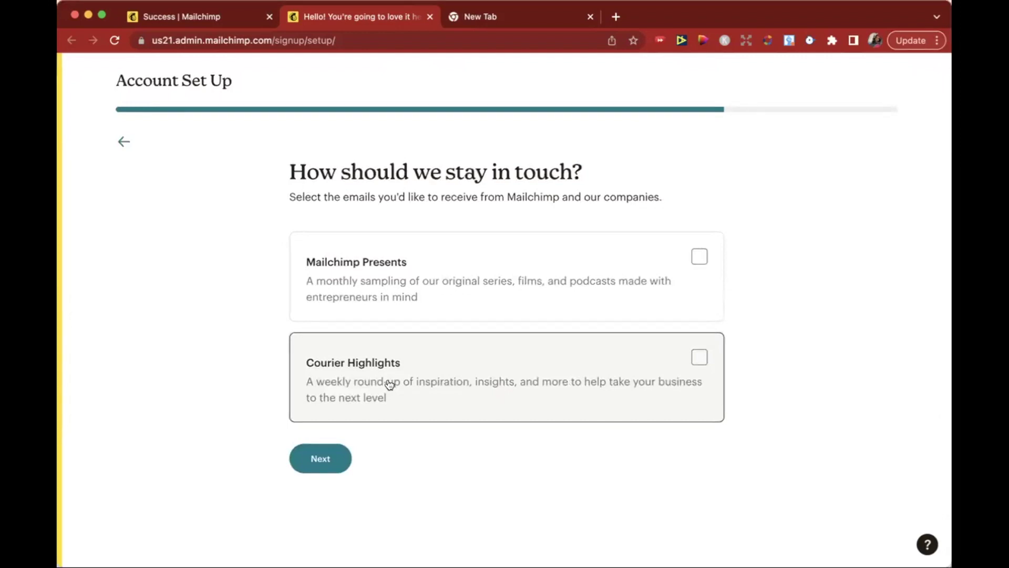
Toggle the Courier Highlights option in the stay-in-touch question and continue the account setup to the plan selection
scroll(390, 384, down, 1)
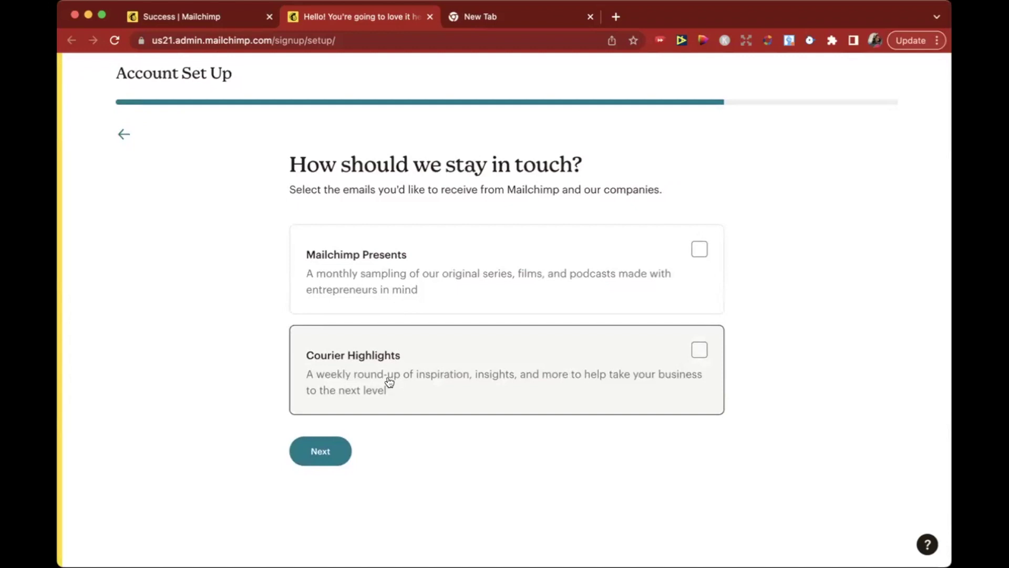
scroll(390, 383, down, 1)
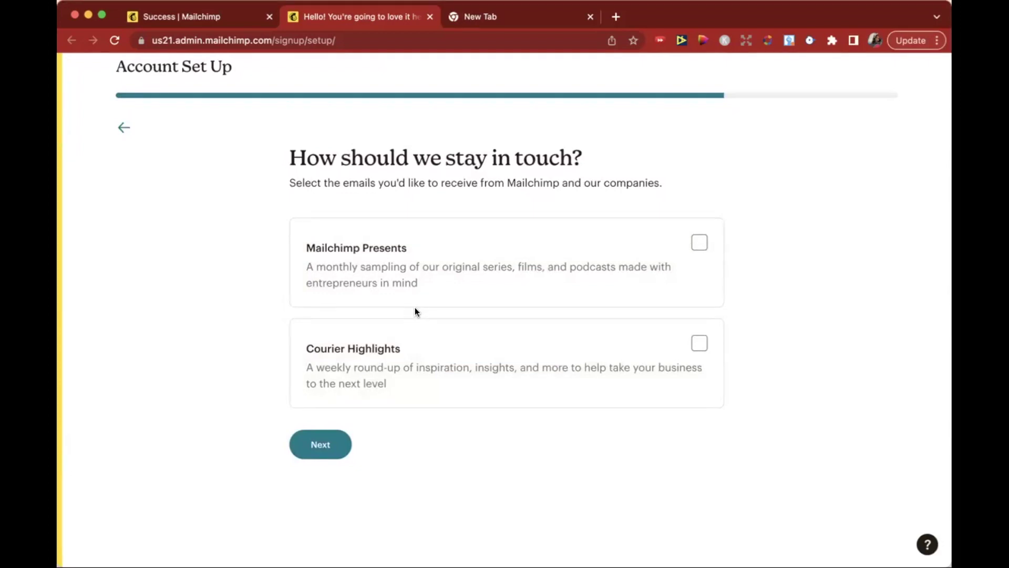
click(704, 344)
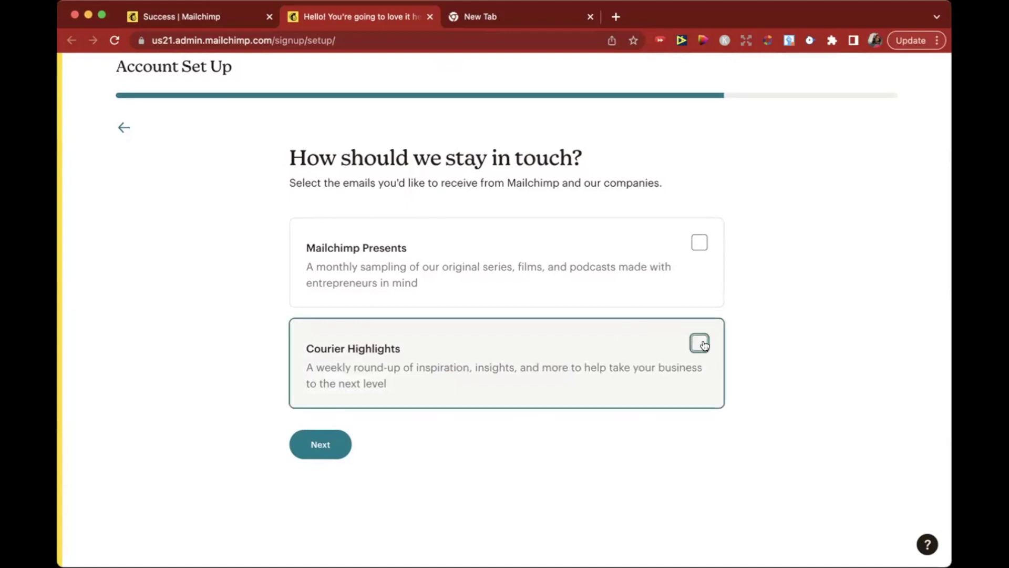
click(321, 446)
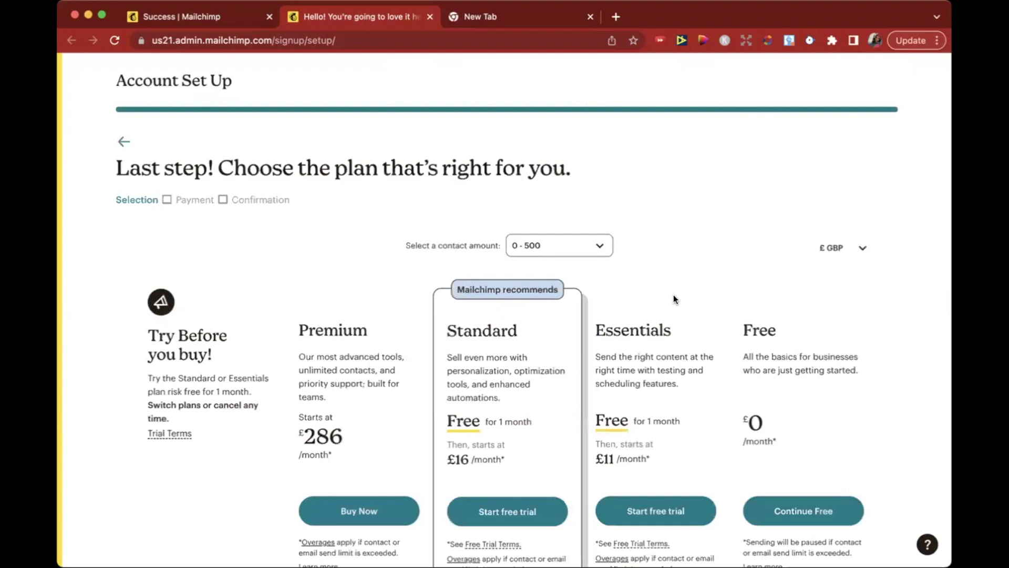
Compare the plan prices for a contact amount of 5,001 - 10,000 with those for 0 - 500, ending on 0 - 500
scroll(675, 299, down, 1)
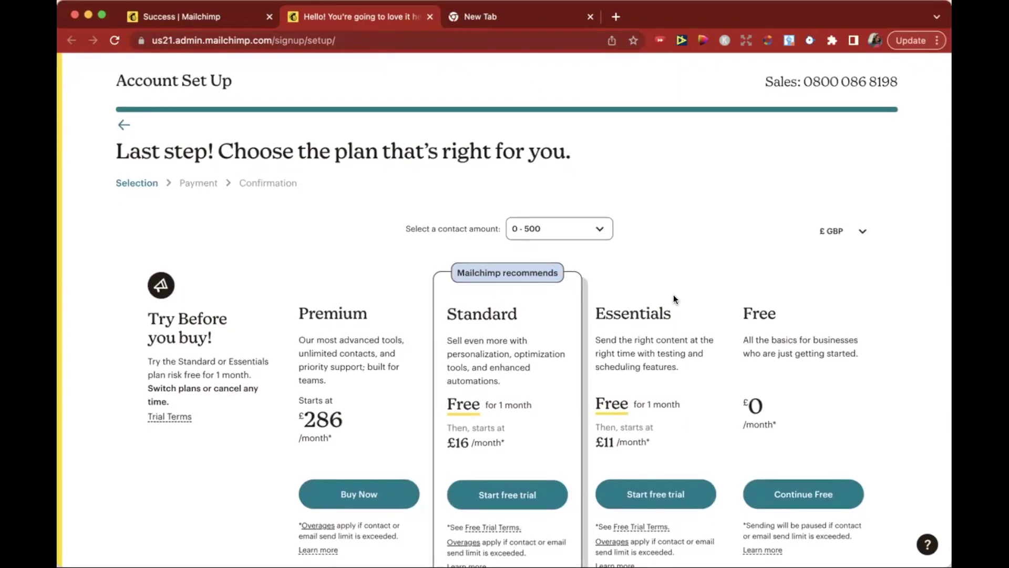
scroll(775, 363, down, 1)
scroll(774, 363, down, 1)
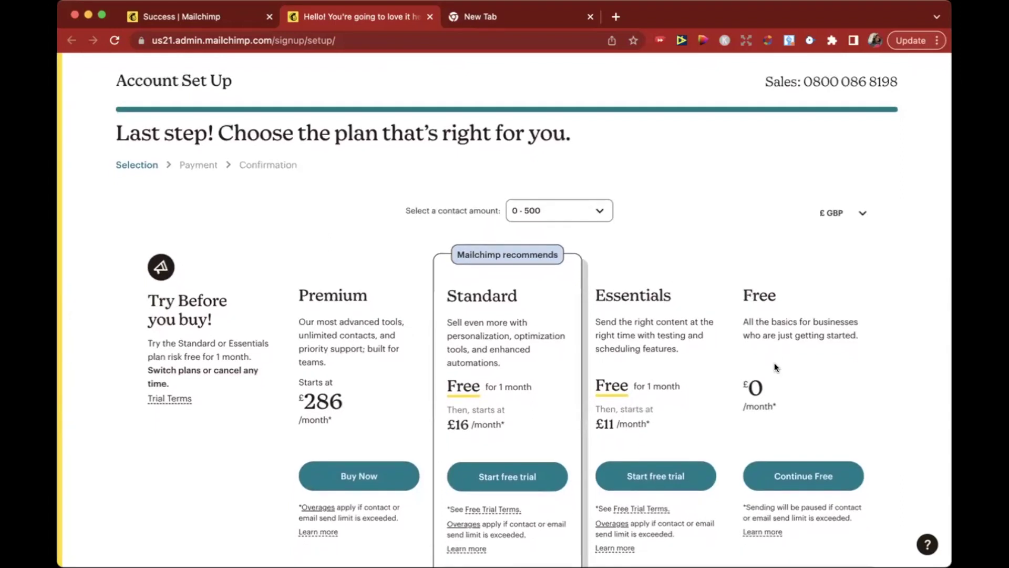
scroll(775, 363, down, 1)
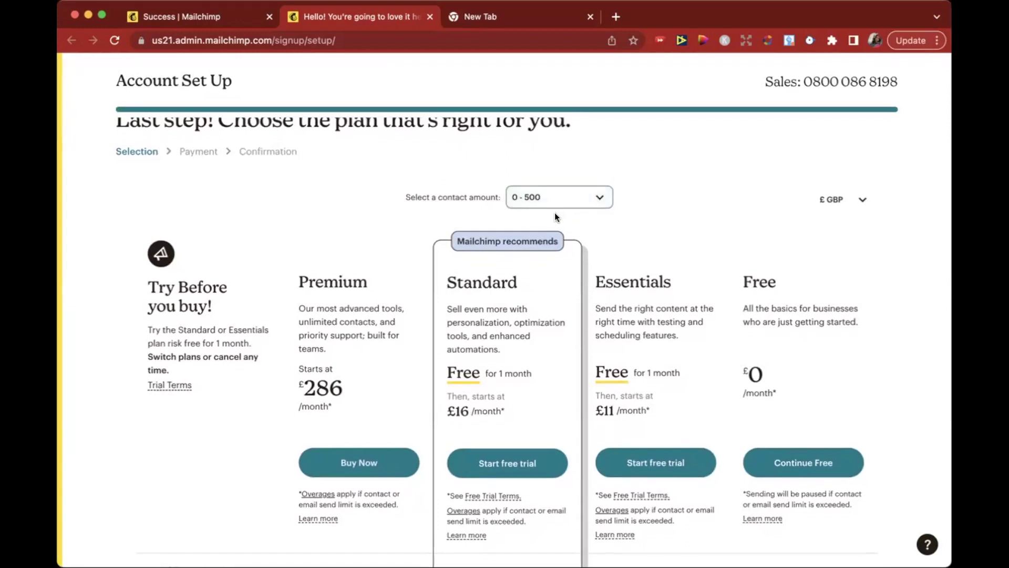
scroll(555, 216, down, 1)
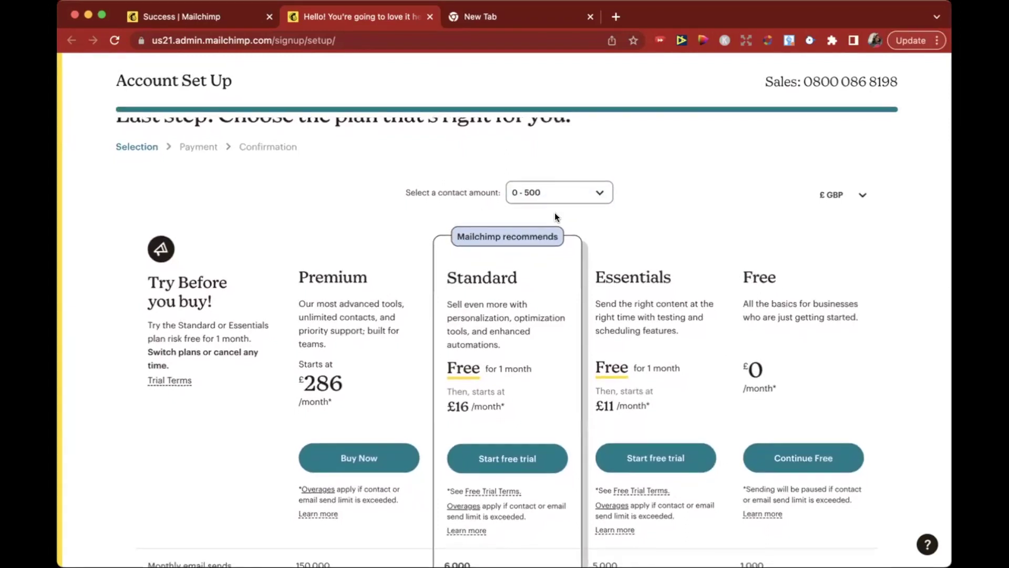
click(596, 194)
click(579, 248)
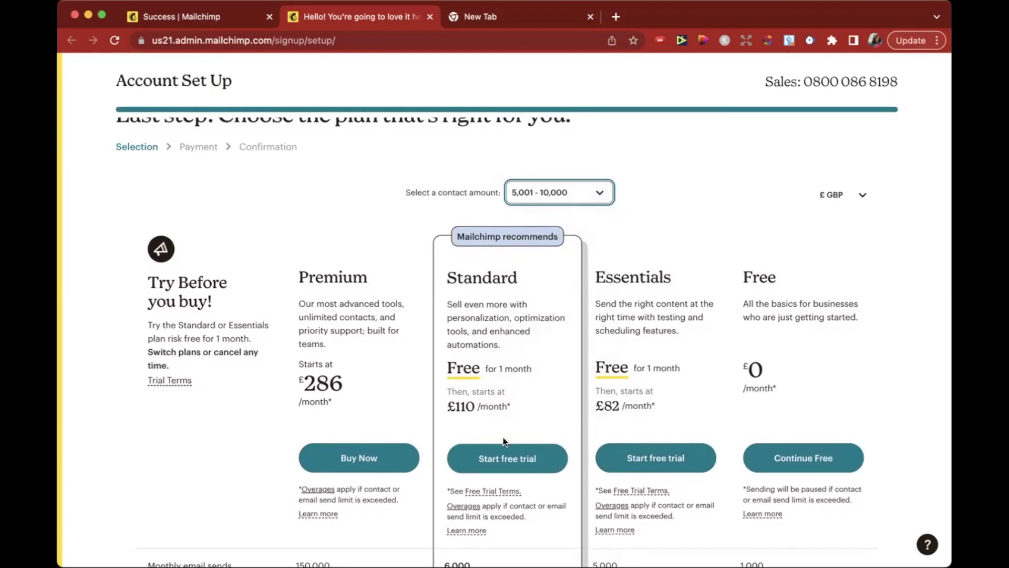
click(603, 188)
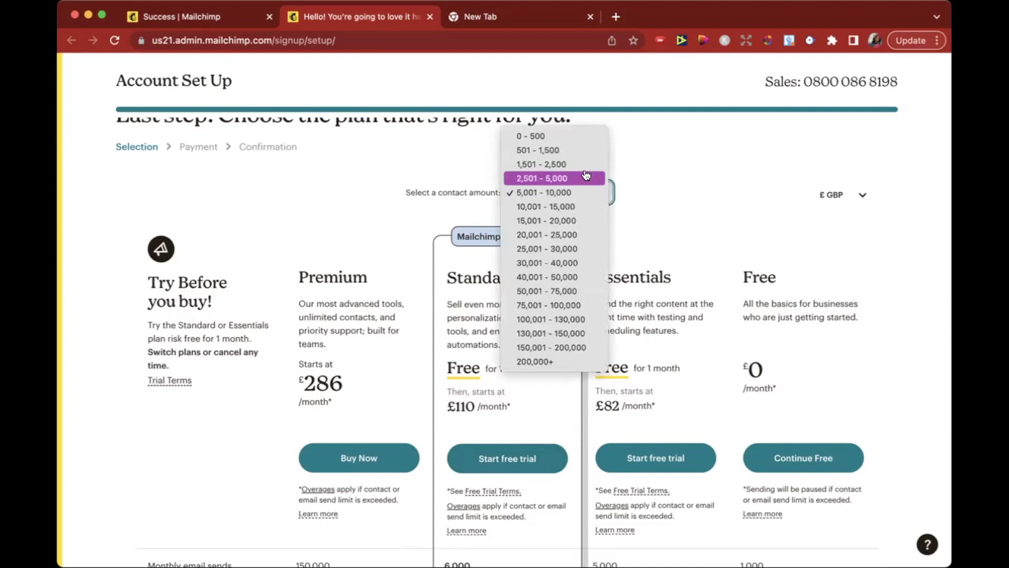
click(581, 138)
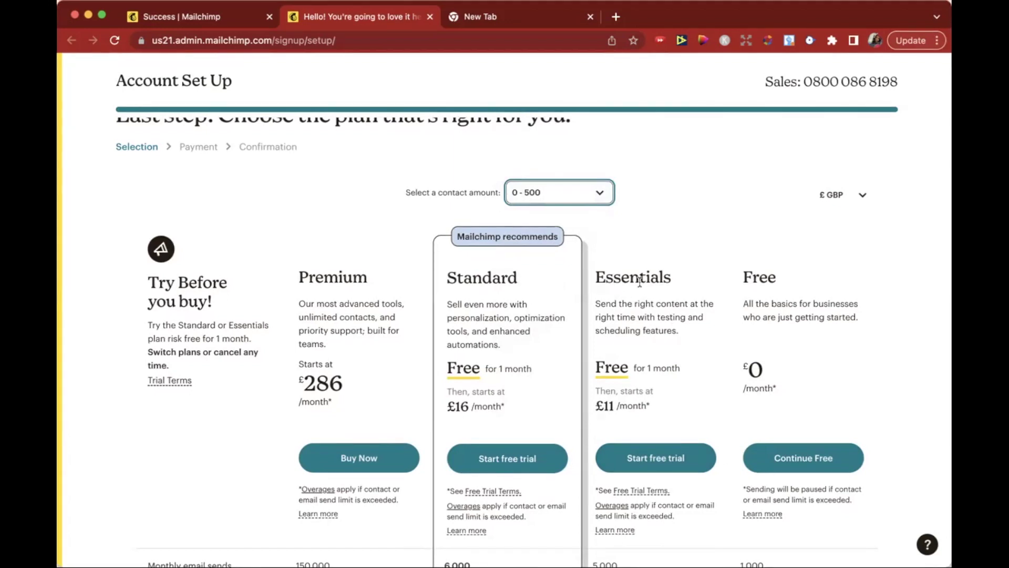
Review the feature comparison of the four plans and continue with the Free plan
scroll(775, 420, down, 1)
scroll(776, 421, down, 6)
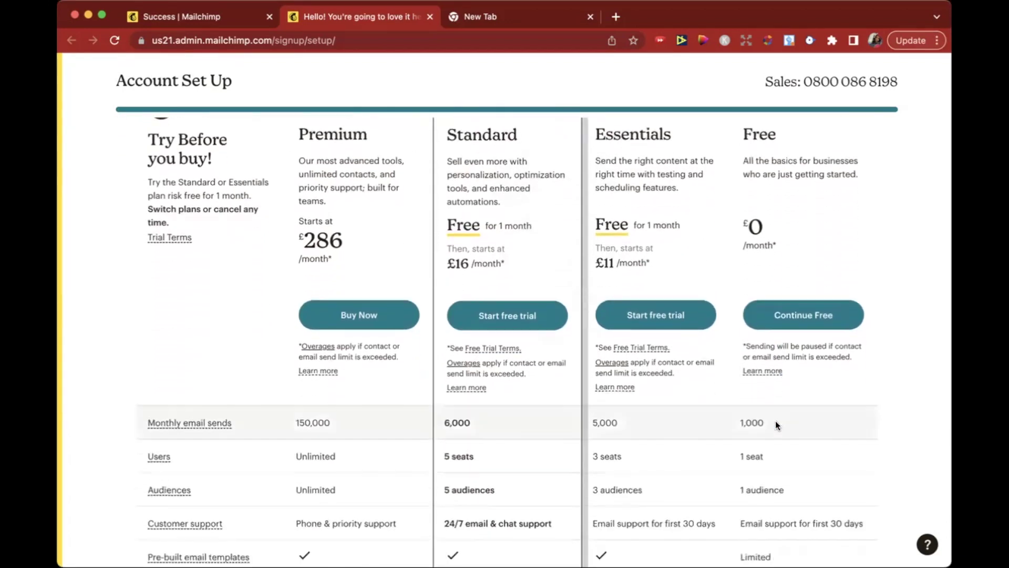
scroll(777, 425, down, 10)
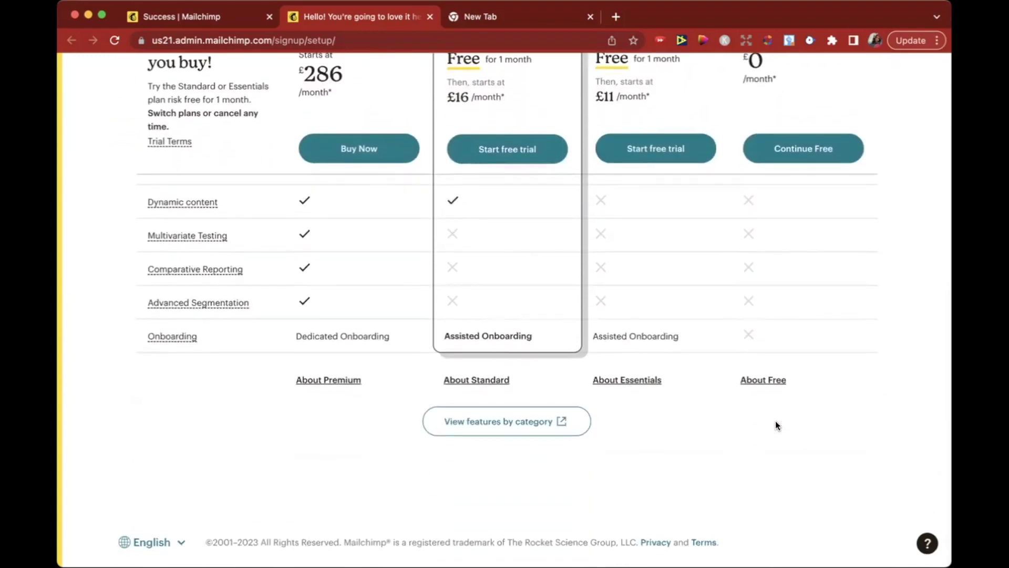
scroll(776, 422, up, 15)
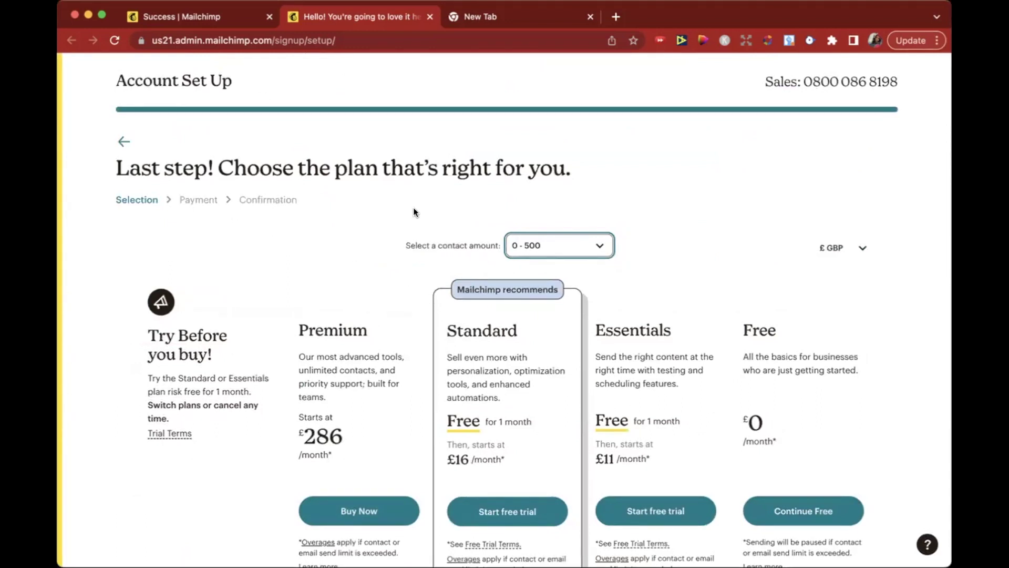
scroll(778, 342, down, 3)
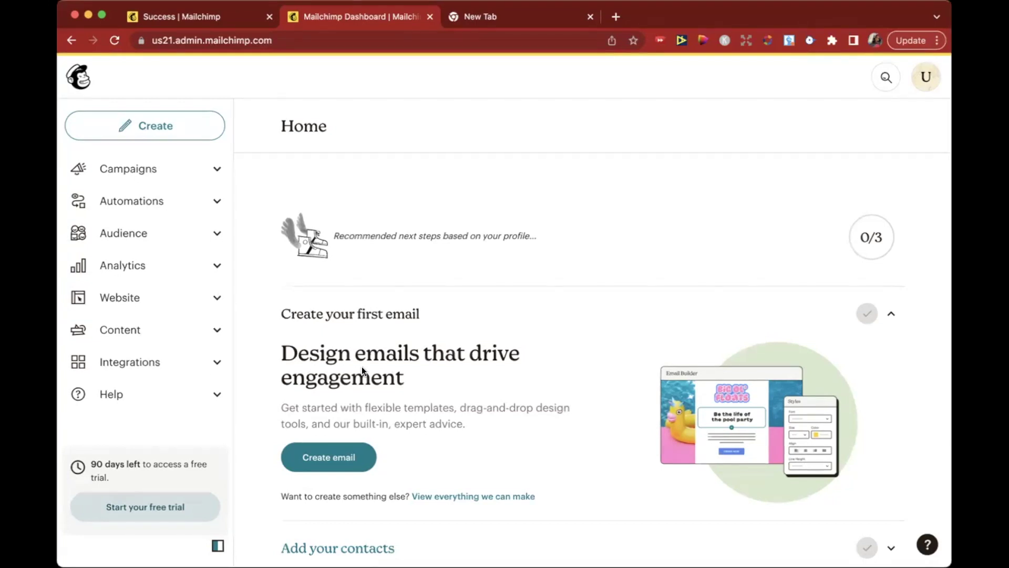
Look through the Home dashboard's recommended next steps, activity feed and total audience sections
scroll(362, 367, down, 1)
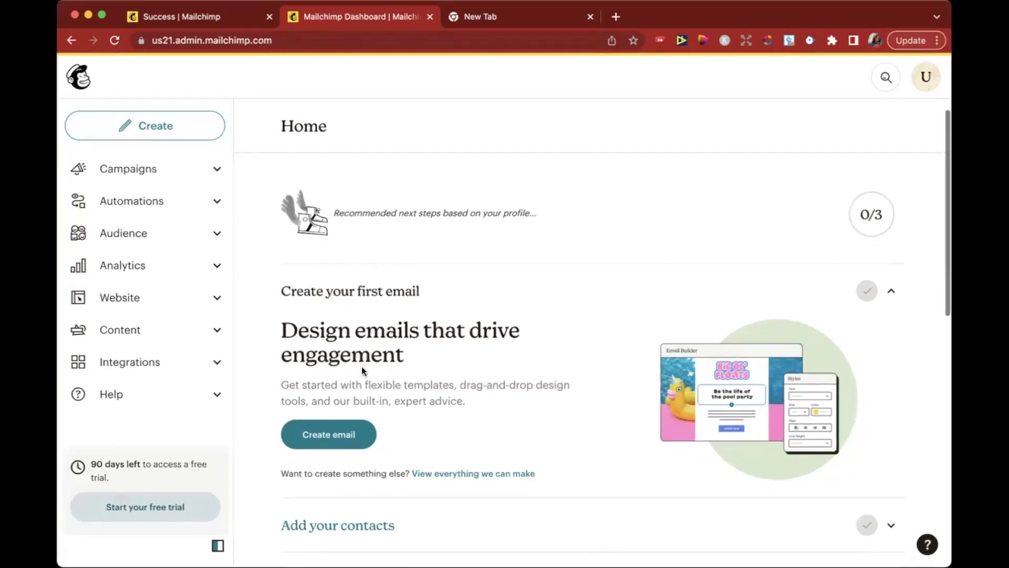
scroll(362, 367, down, 3)
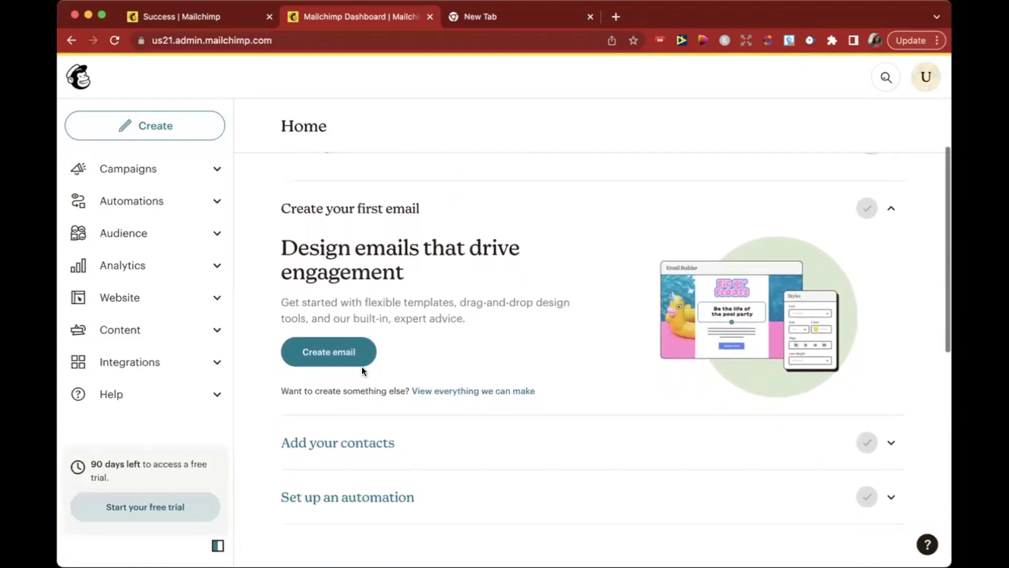
scroll(362, 370, down, 2)
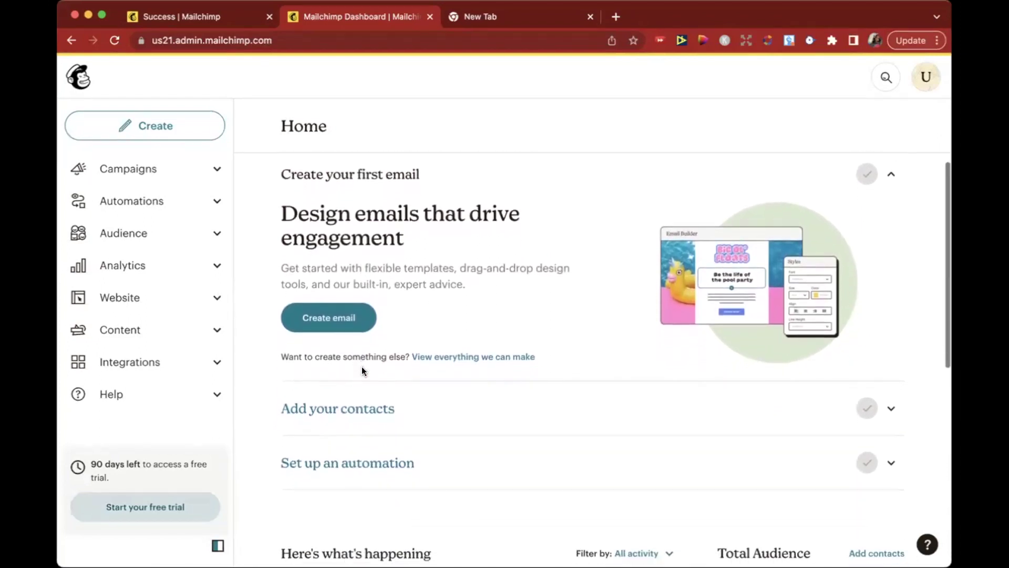
scroll(362, 370, down, 1)
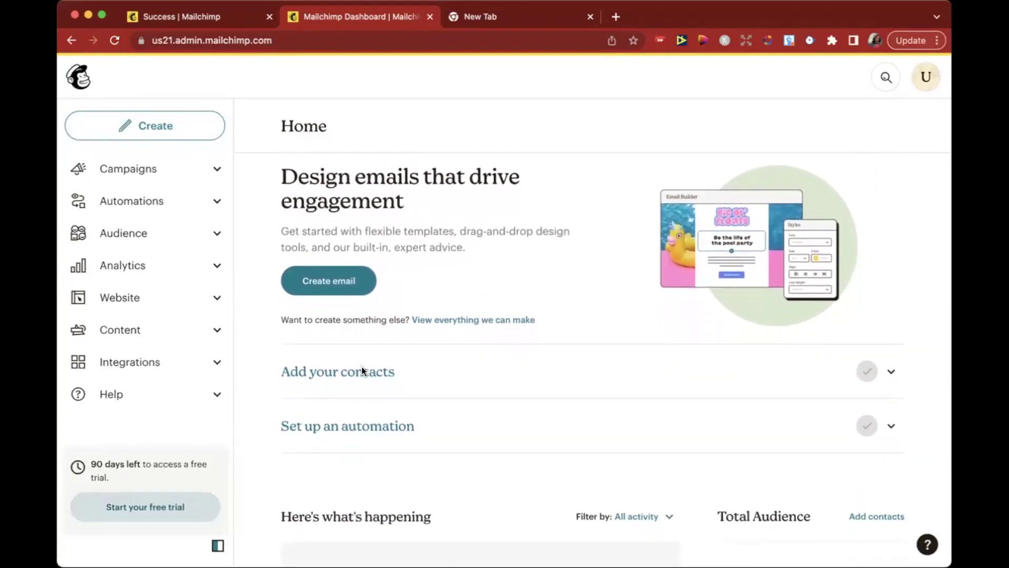
scroll(361, 370, down, 5)
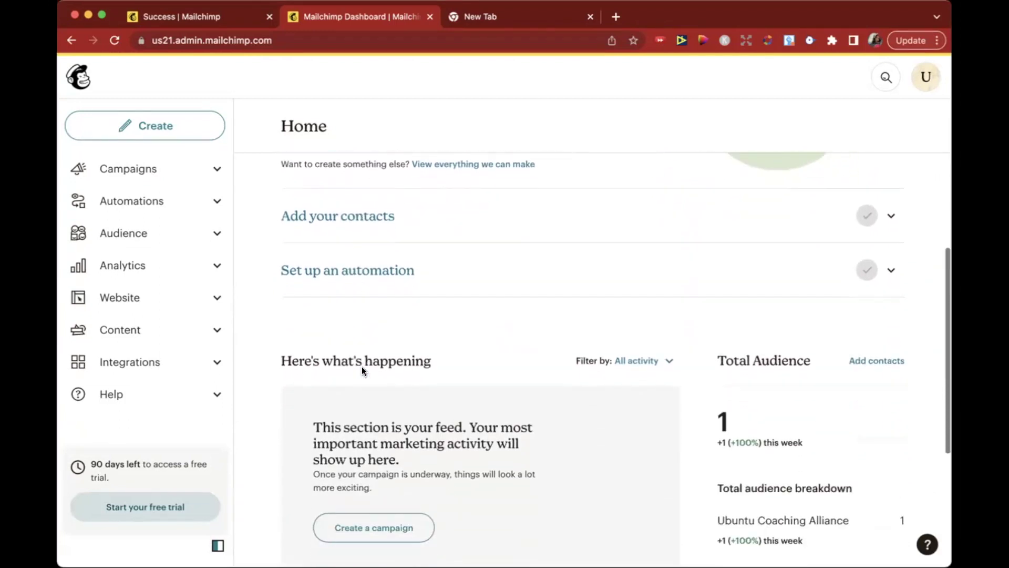
scroll(362, 368, up, 10)
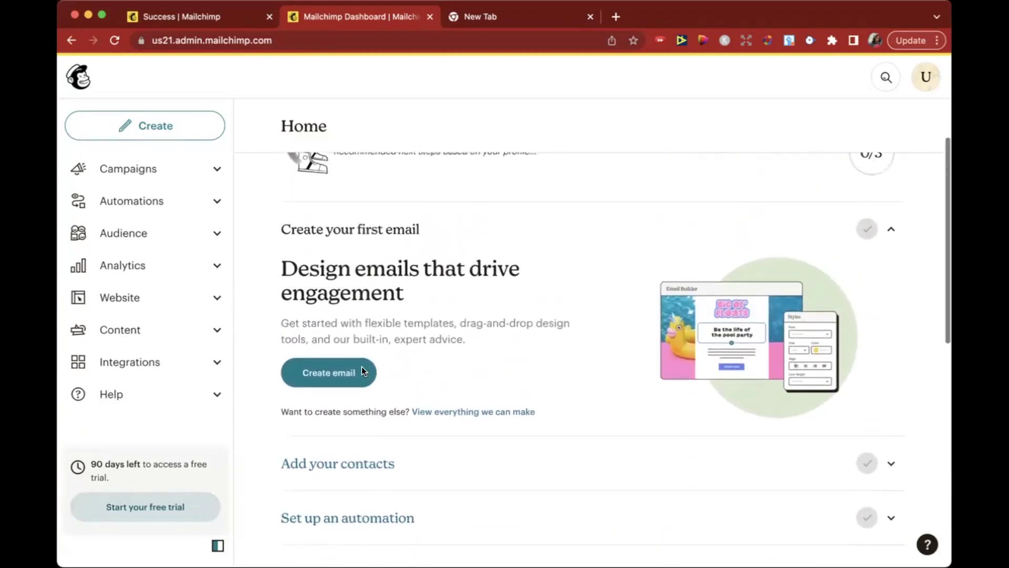
scroll(361, 367, up, 2)
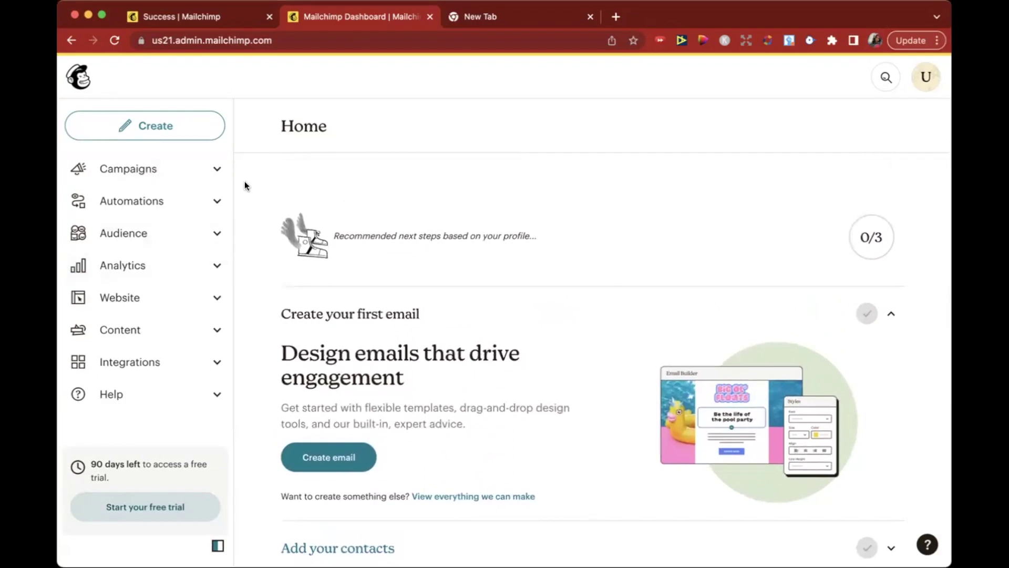
Open the list of all campaigns, create a new campaign of the Regular email type and start designing its email
click(216, 170)
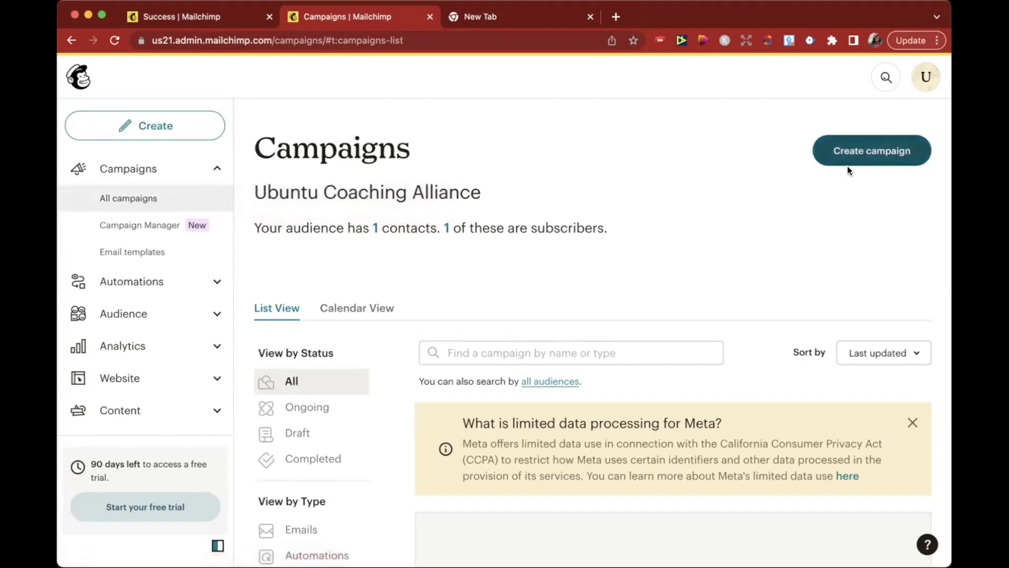
click(859, 152)
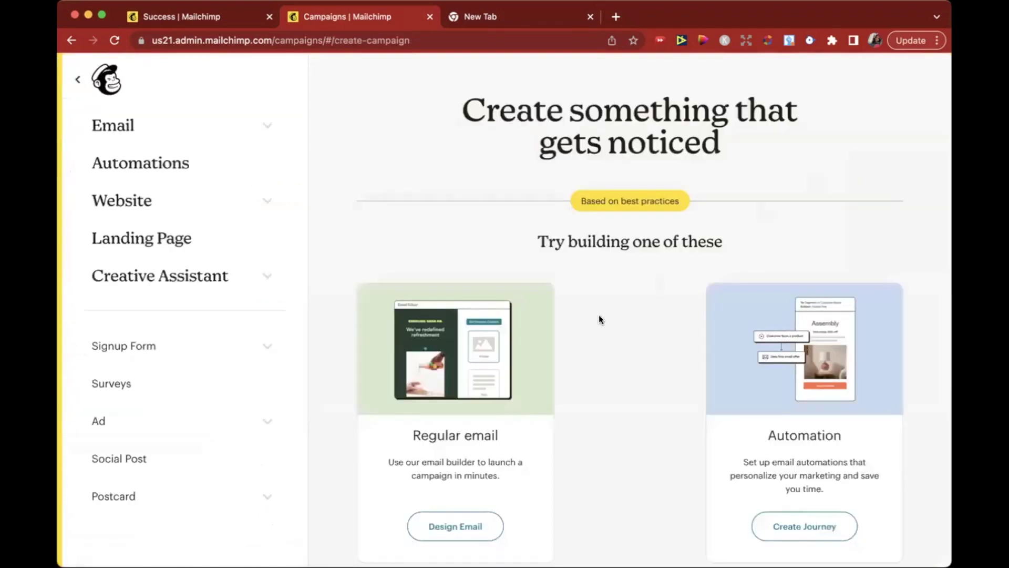
scroll(598, 314, down, 4)
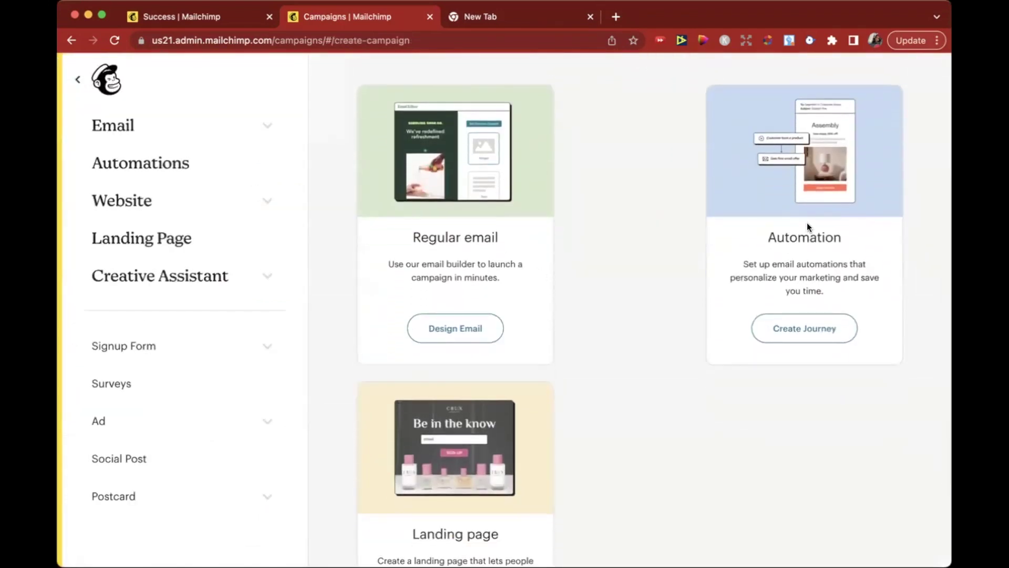
scroll(566, 356, down, 2)
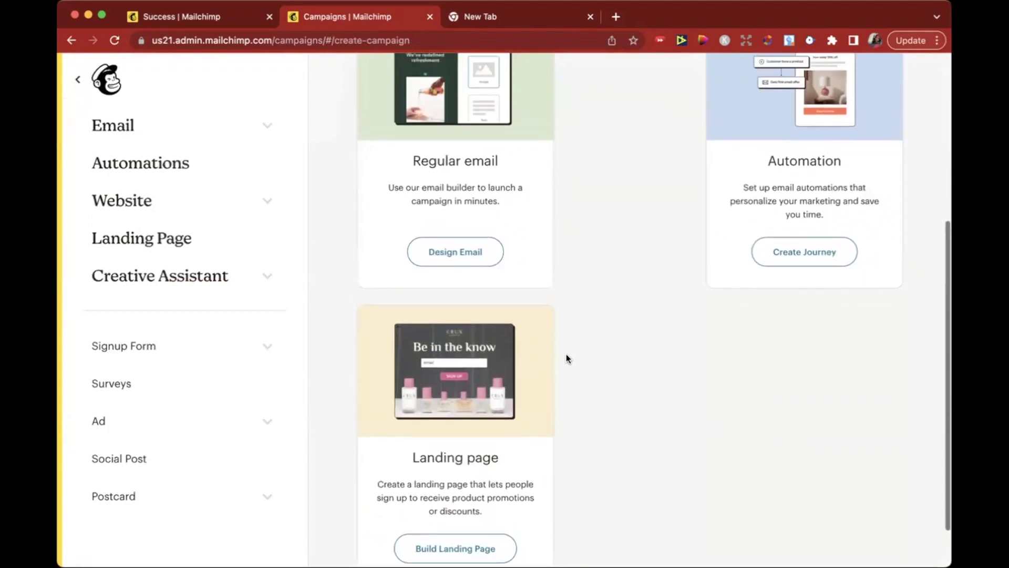
scroll(566, 354, up, 3)
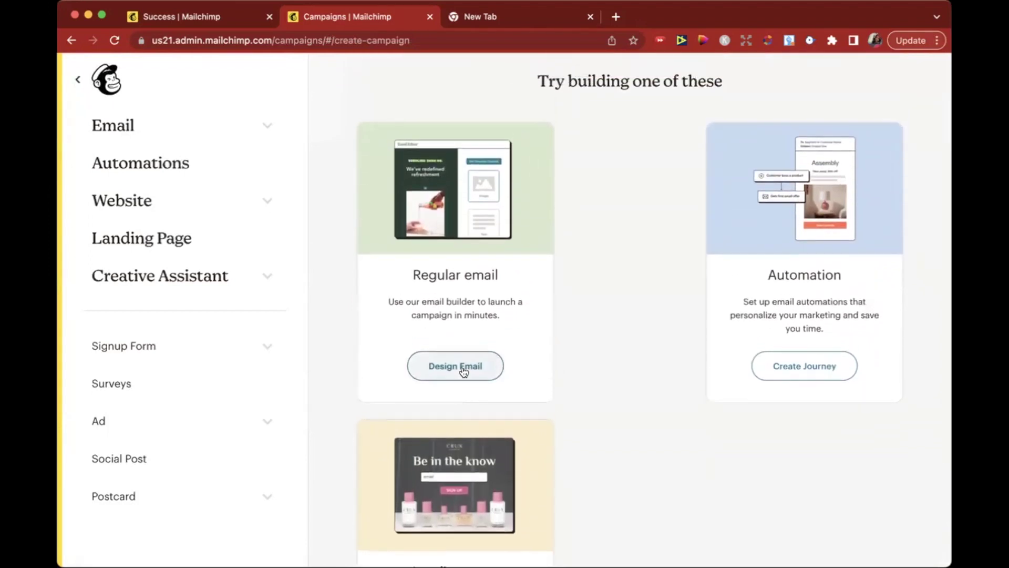
click(463, 371)
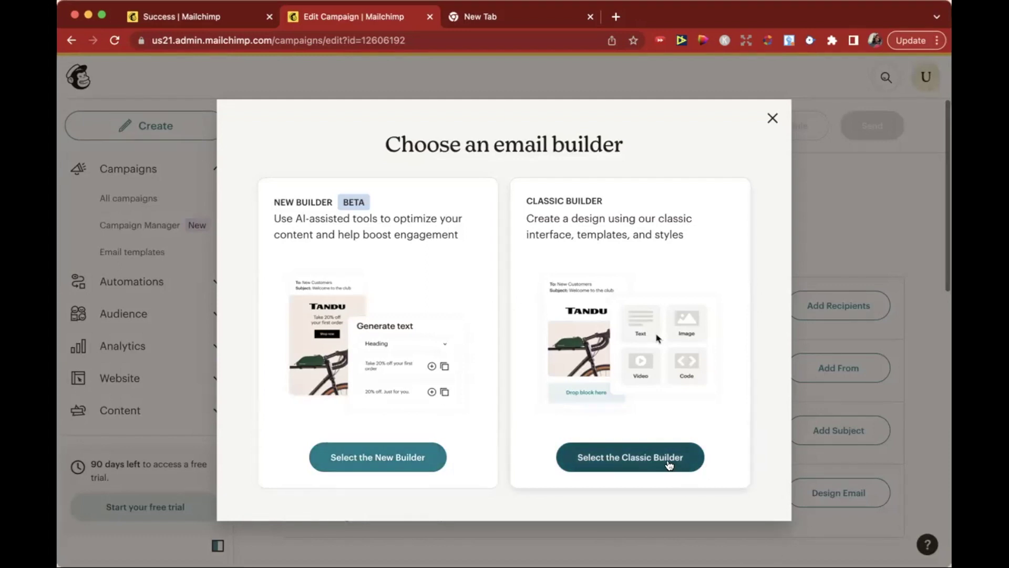
Choose the Classic Builder for the email and look through its Featured and Basic template layouts
click(667, 462)
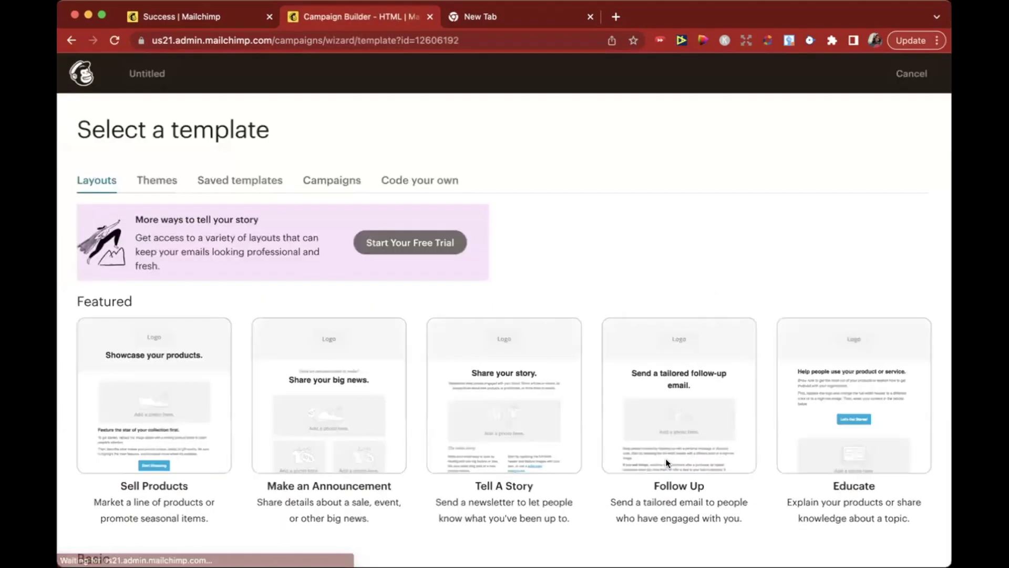
scroll(666, 459, down, 4)
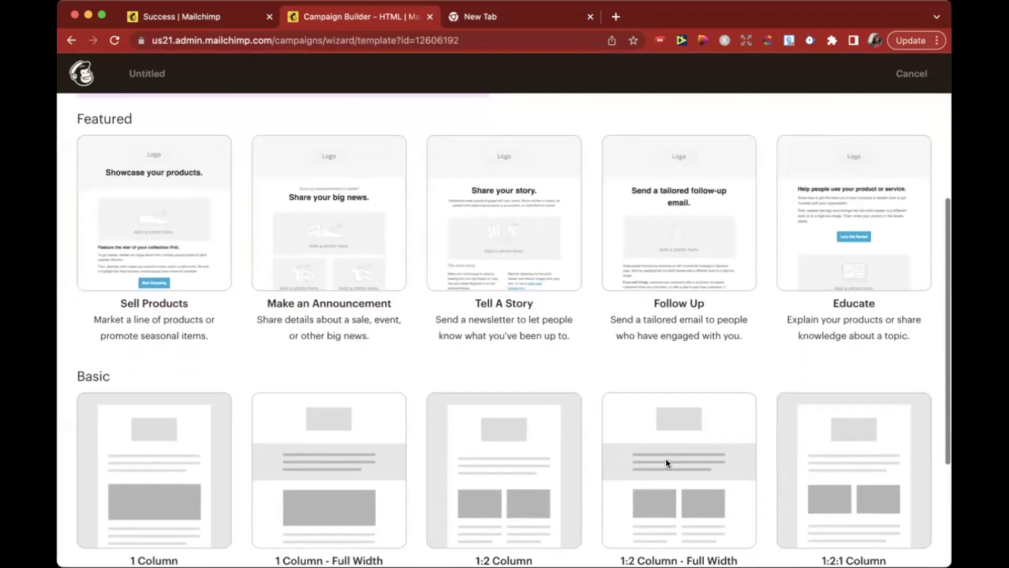
scroll(666, 459, down, 1)
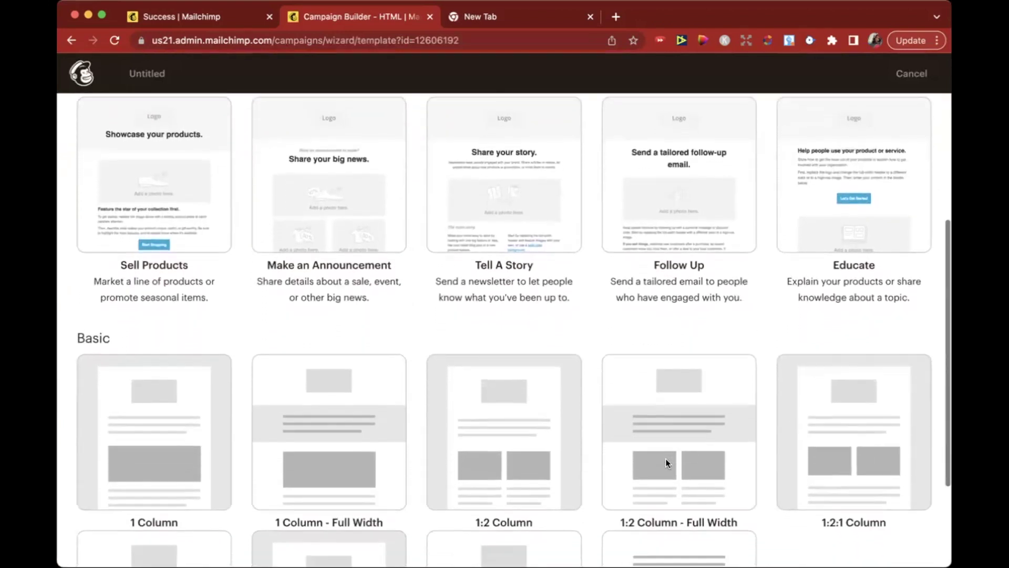
scroll(665, 462, down, 3)
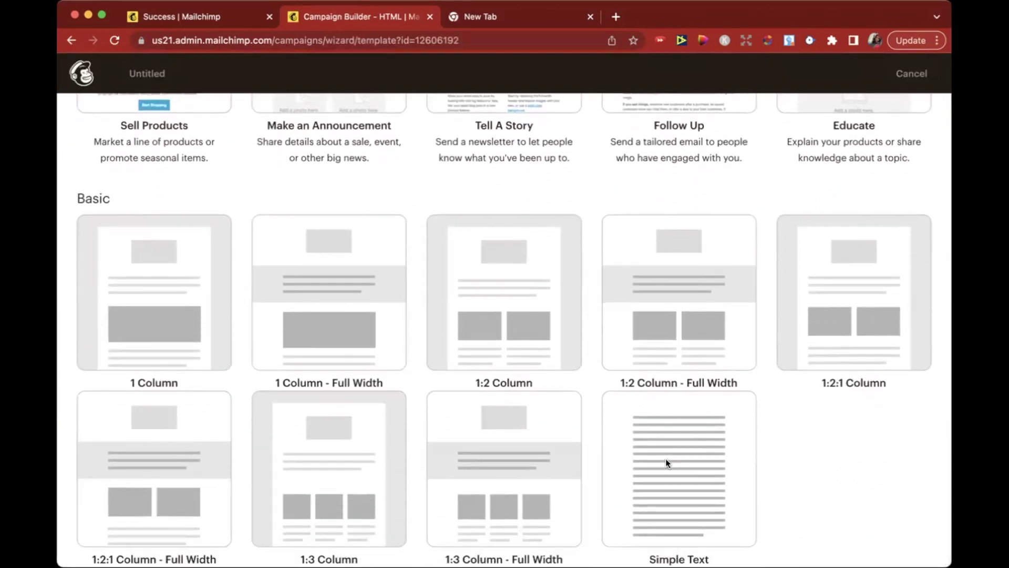
scroll(666, 458, down, 1)
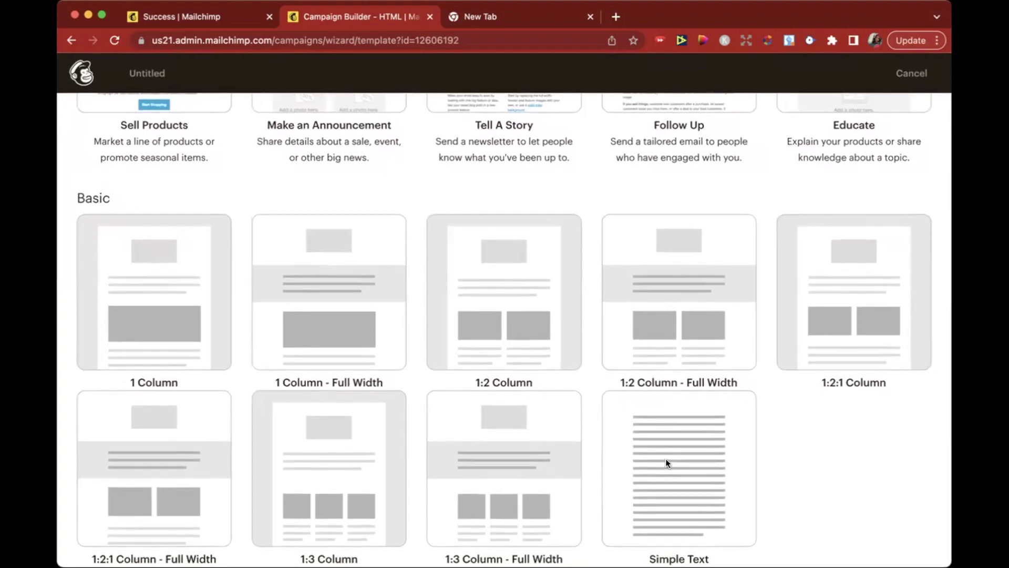
scroll(666, 459, up, 6)
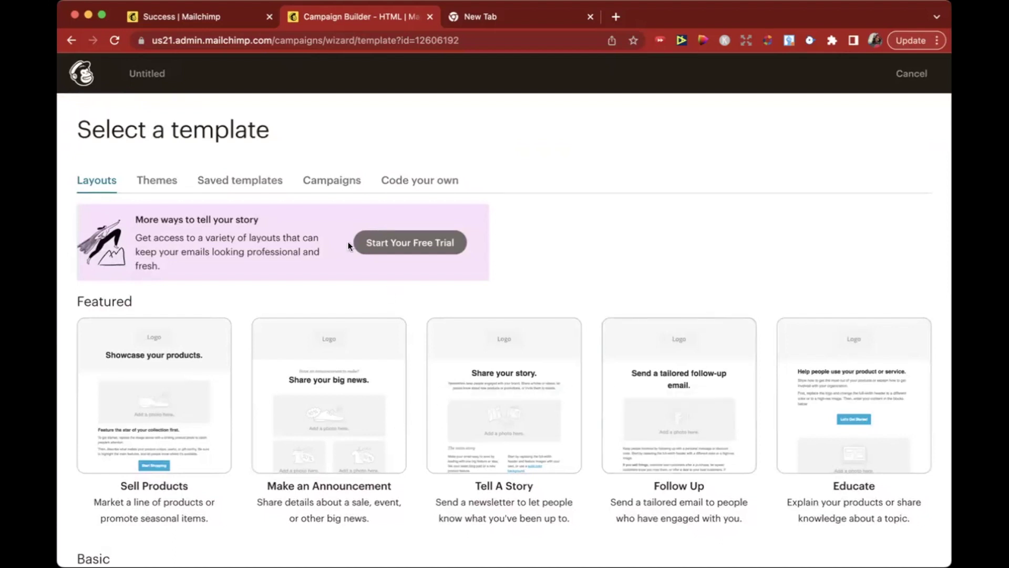
Review the template sources Code your own, Campaigns and Themes, including the featured themes
click(403, 181)
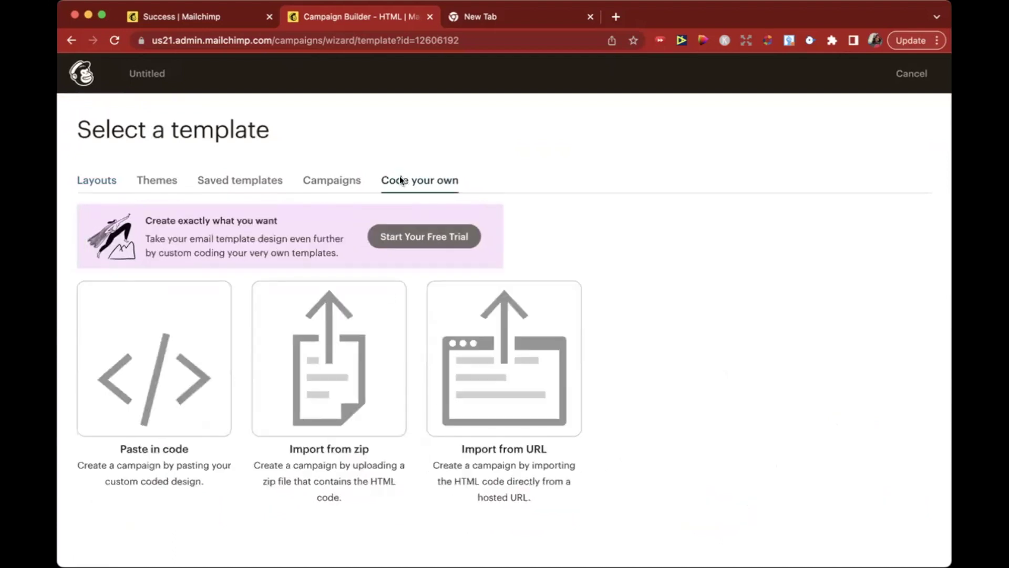
click(337, 188)
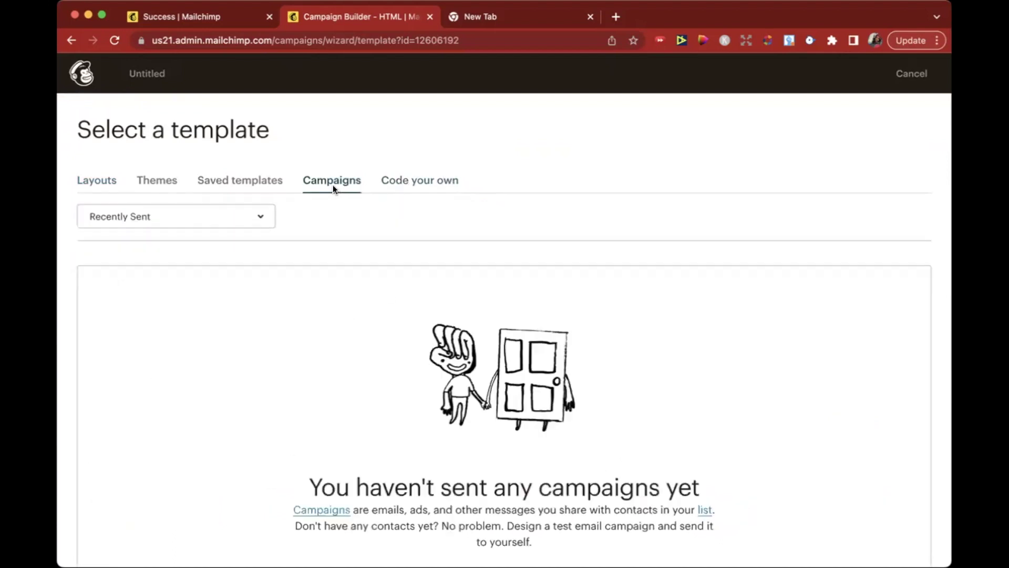
scroll(361, 313, down, 1)
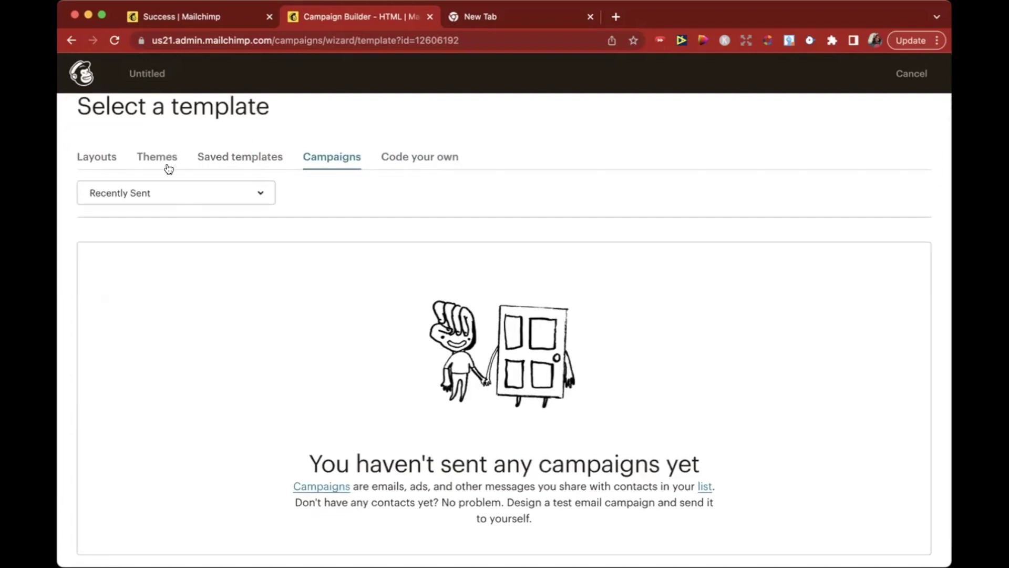
click(168, 167)
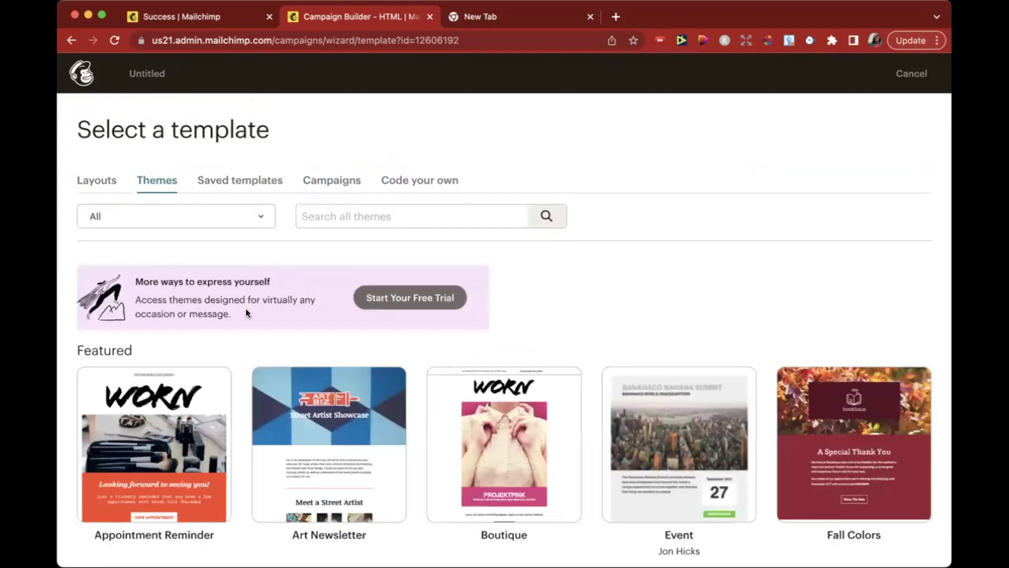
scroll(246, 313, down, 5)
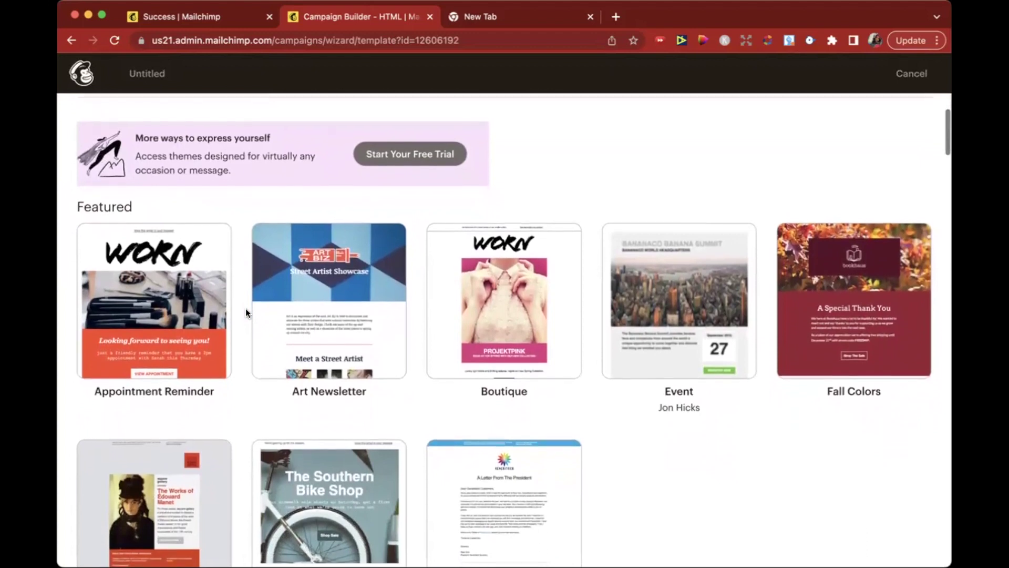
scroll(246, 313, down, 1)
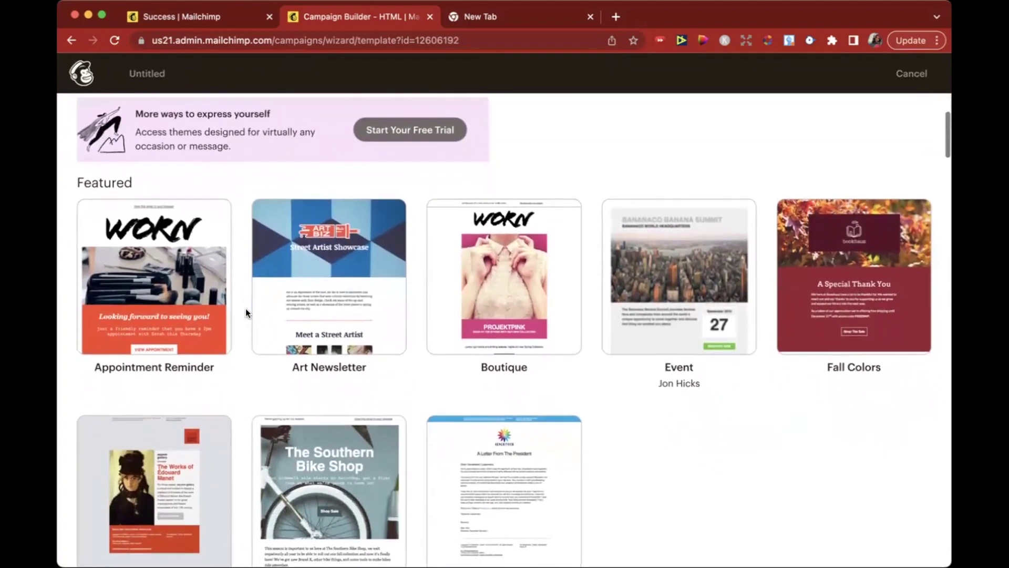
scroll(246, 309, down, 5)
scroll(246, 309, up, 5)
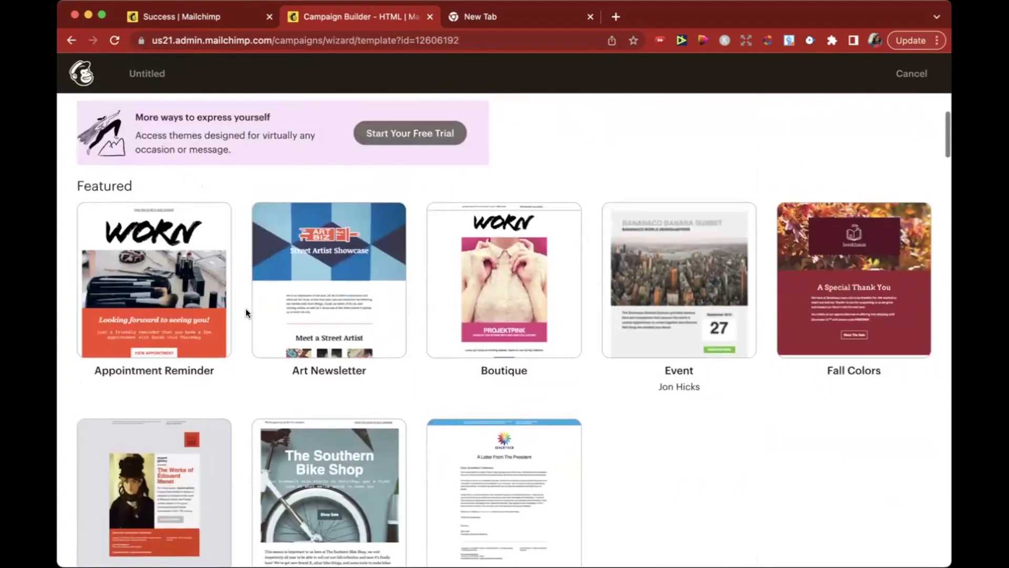
scroll(245, 313, up, 6)
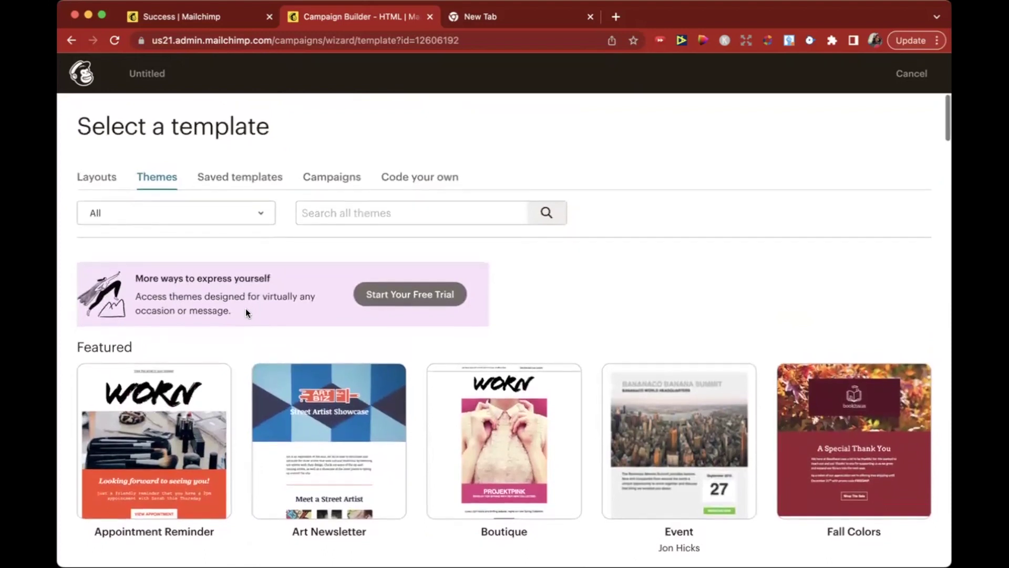
Return to the template layouts and choose the Basic 1 Column layout for the email
click(95, 178)
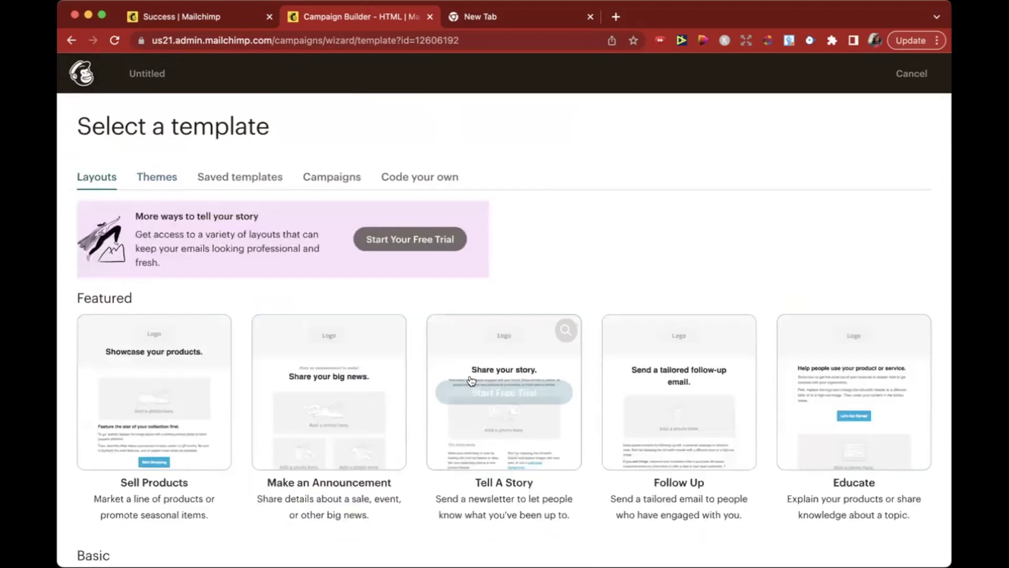
scroll(470, 378, down, 5)
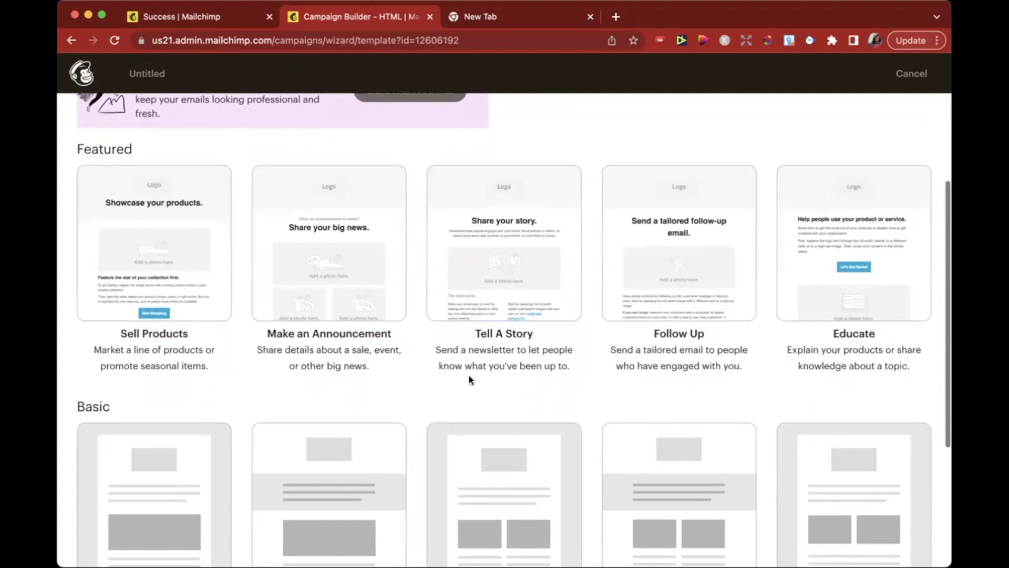
scroll(408, 376, down, 1)
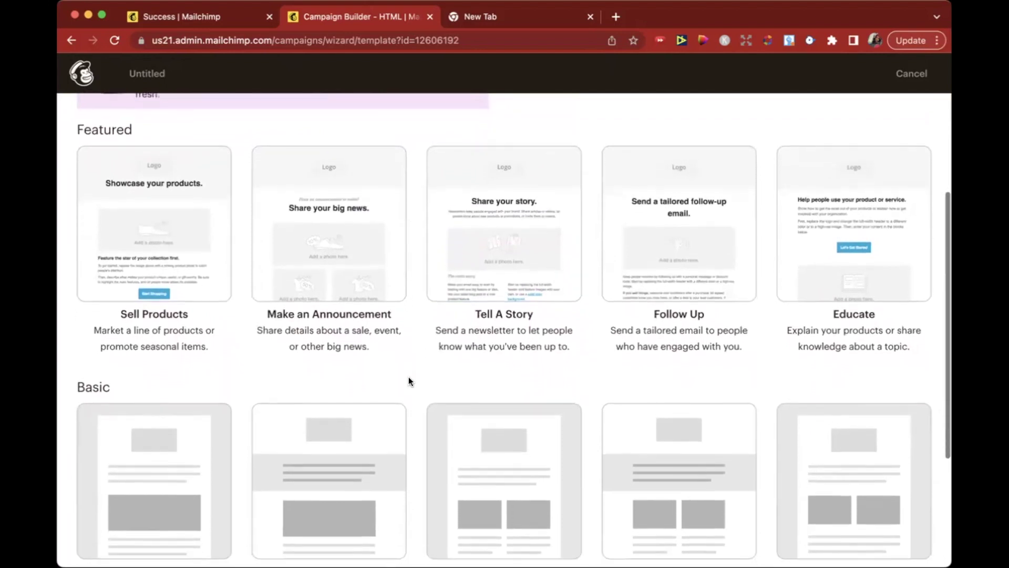
scroll(168, 387, down, 4)
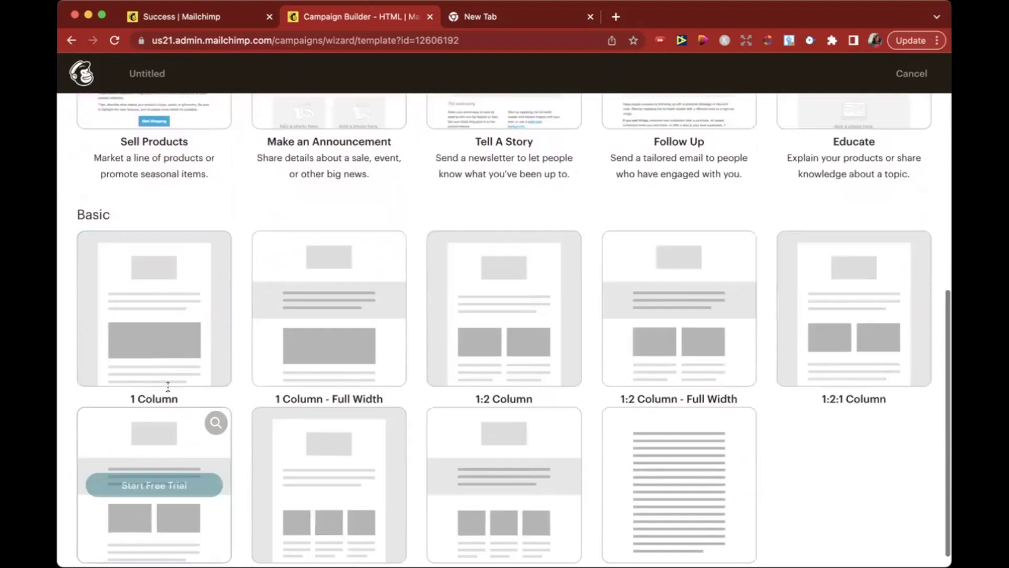
click(160, 339)
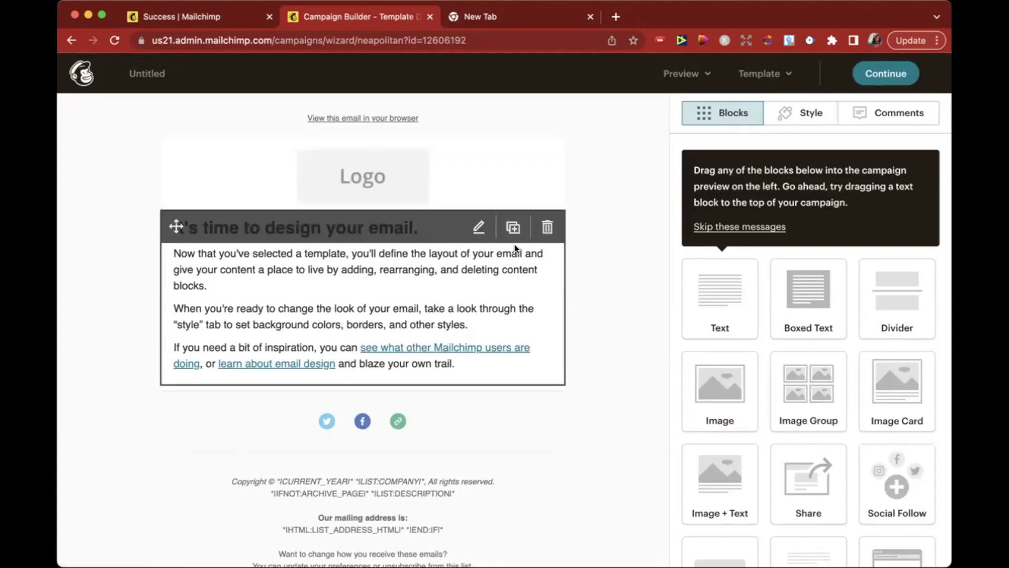
Duplicate the "It's time to design your email." text block without deleting the original
click(547, 227)
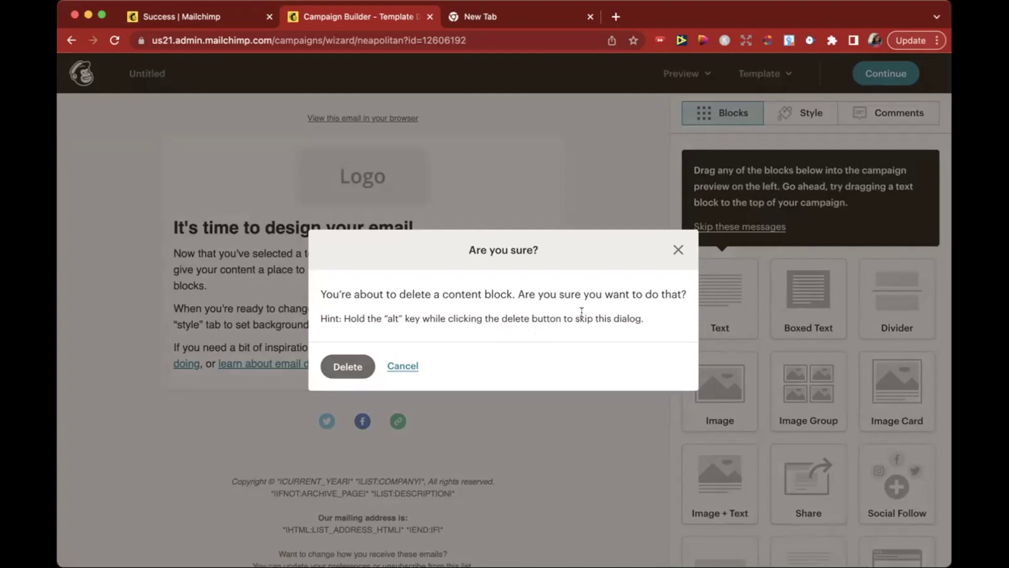
click(679, 250)
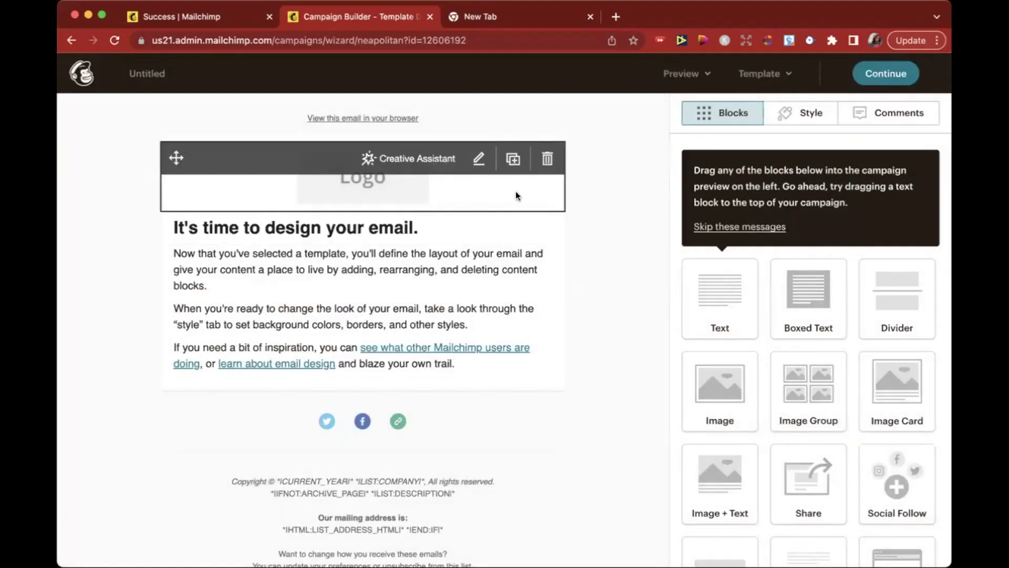
click(514, 228)
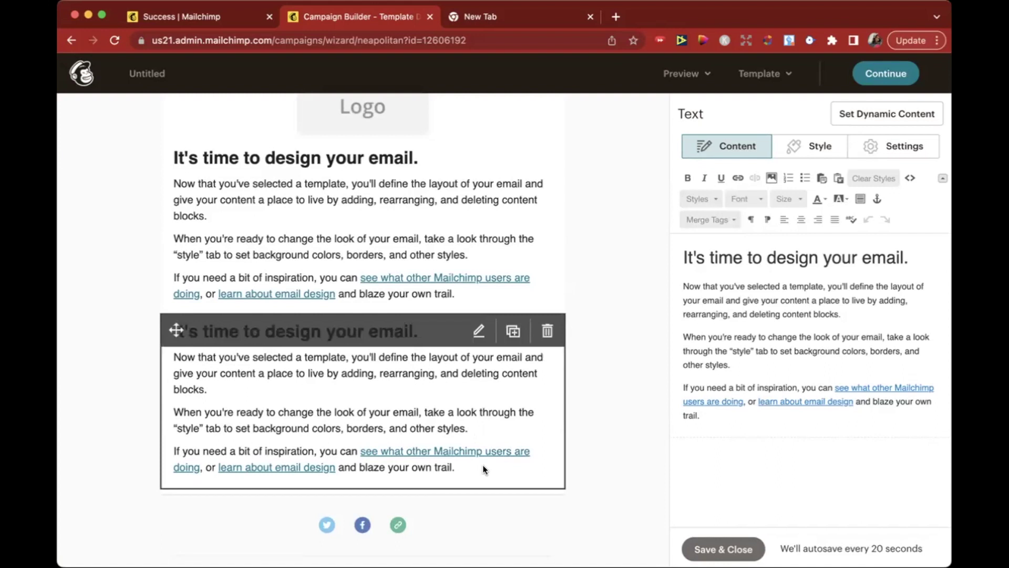
Replace the first paragraph under the heading of the upper text block with "Hello"
click(444, 203)
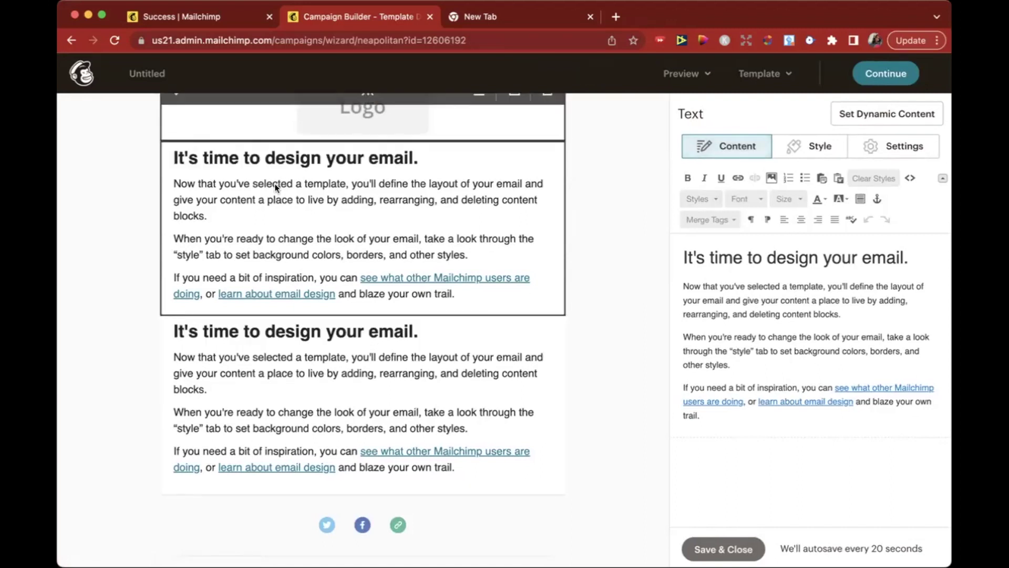
scroll(414, 260, up, 1)
scroll(415, 259, up, 2)
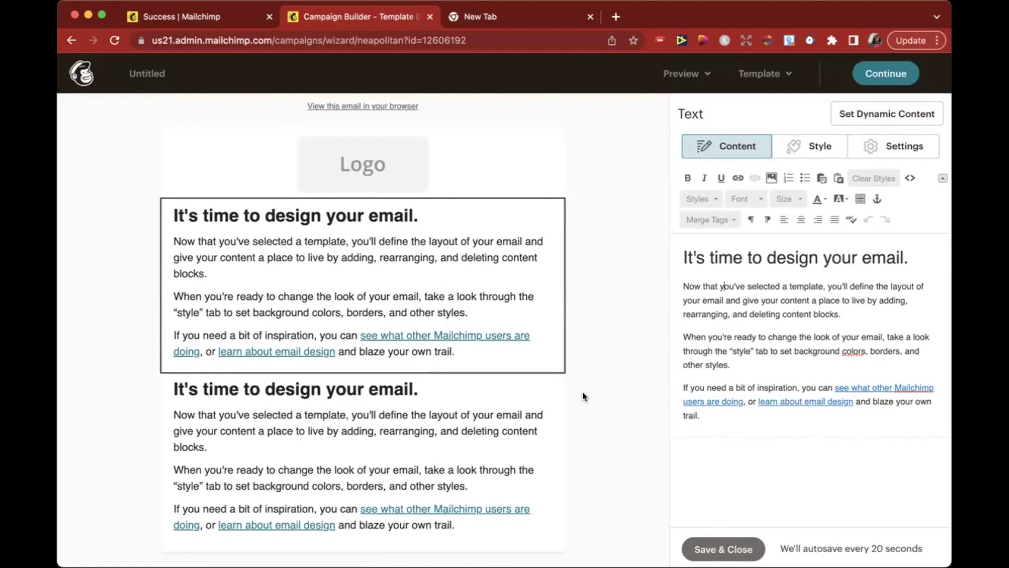
drag(798, 293, 773, 293)
drag(849, 314, 680, 271)
text(Hello)
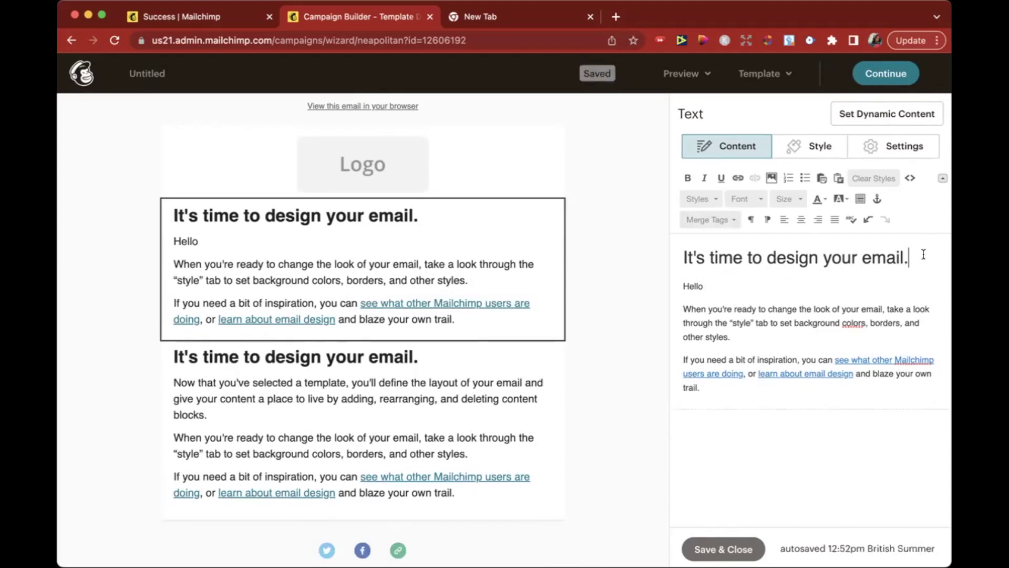
Open the lower text block for editing and remove its "It's time to design your email." heading
drag(923, 257, 873, 257)
click(489, 358)
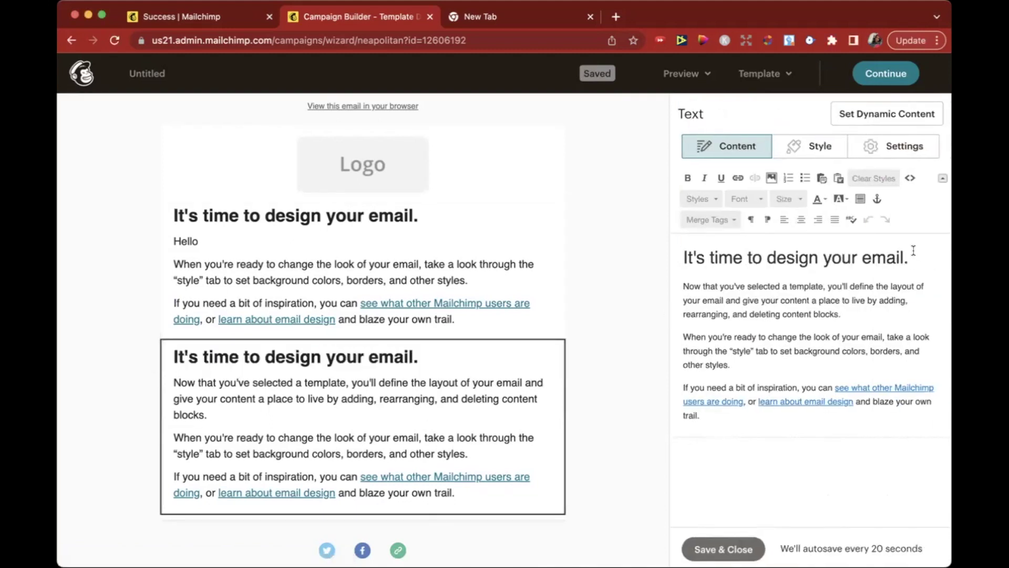
drag(915, 258, 610, 245)
key(BackSpace)
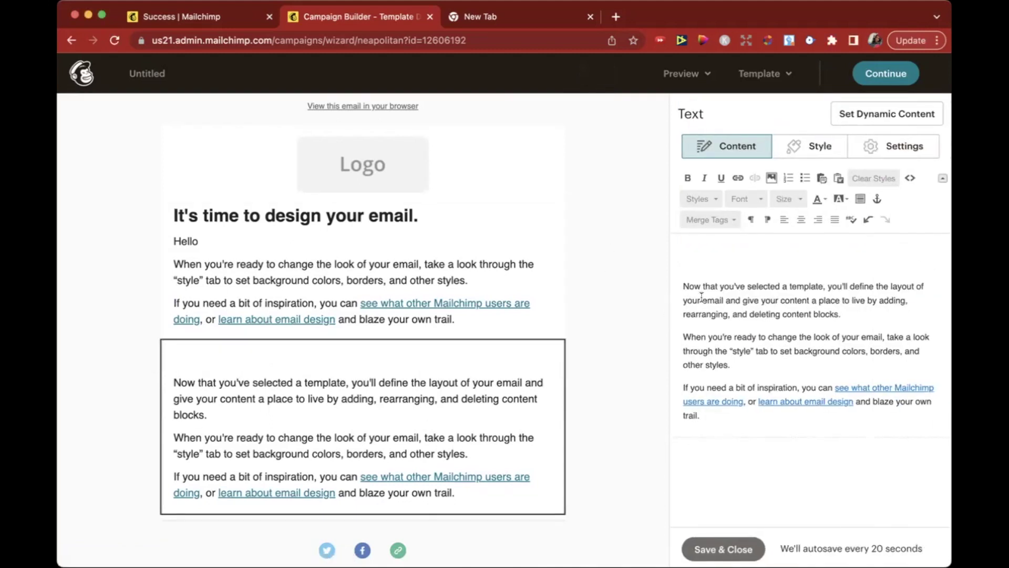
Insert "This is the second box." above the lower block's first paragraph, separate it with line breaks, and save and close the block
text(THis)
key(BackSpace)
key(BackSpace)
key(BackSpace)
key(BackSpace)
text(his is the sec)
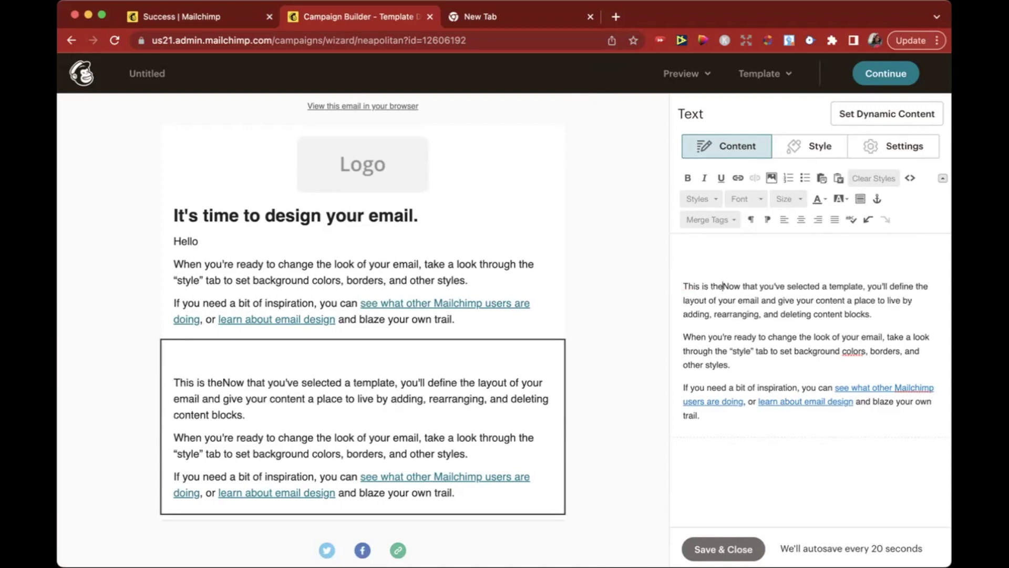
text(ond box.)
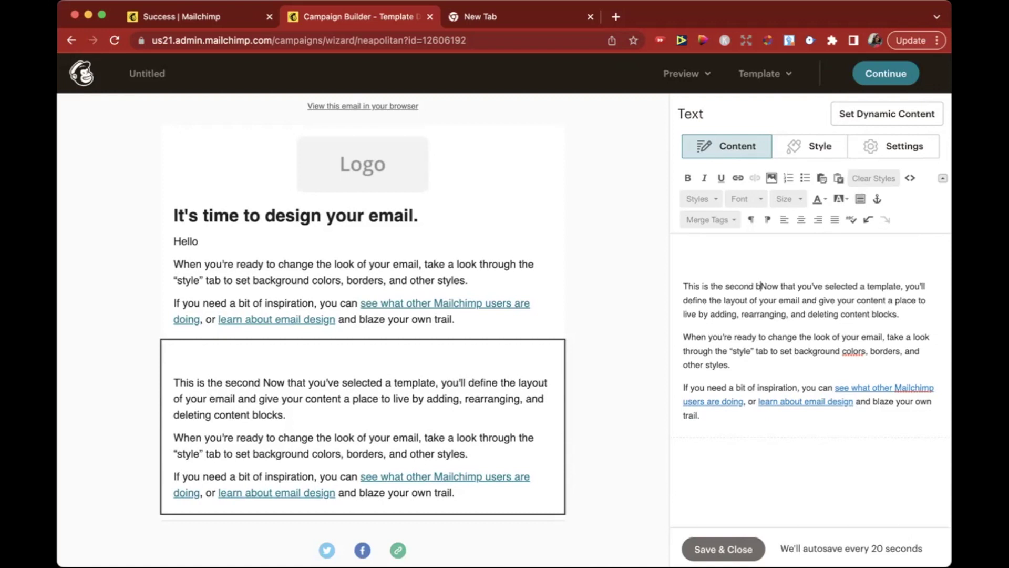
key(Return)
key(Return)
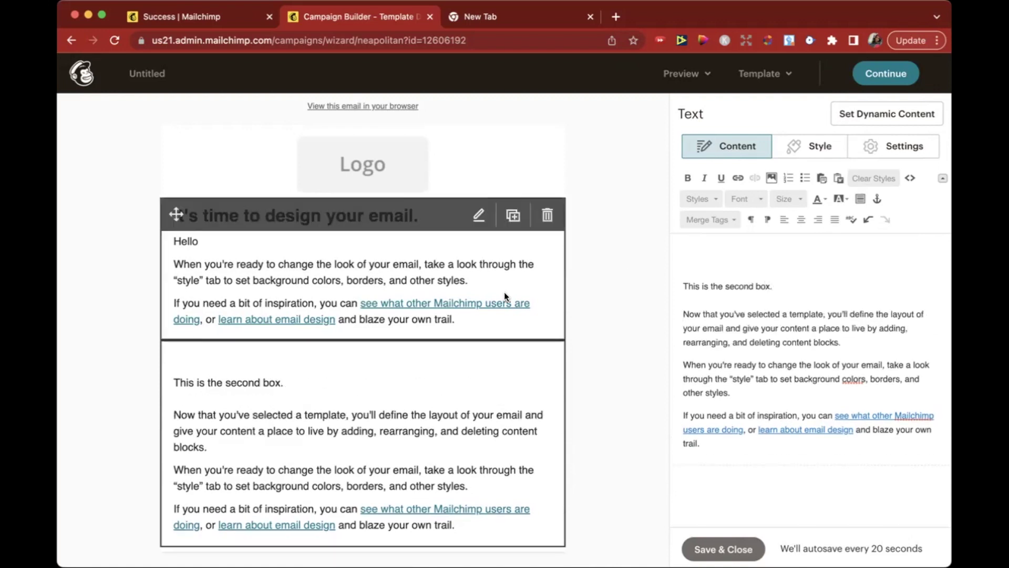
click(706, 549)
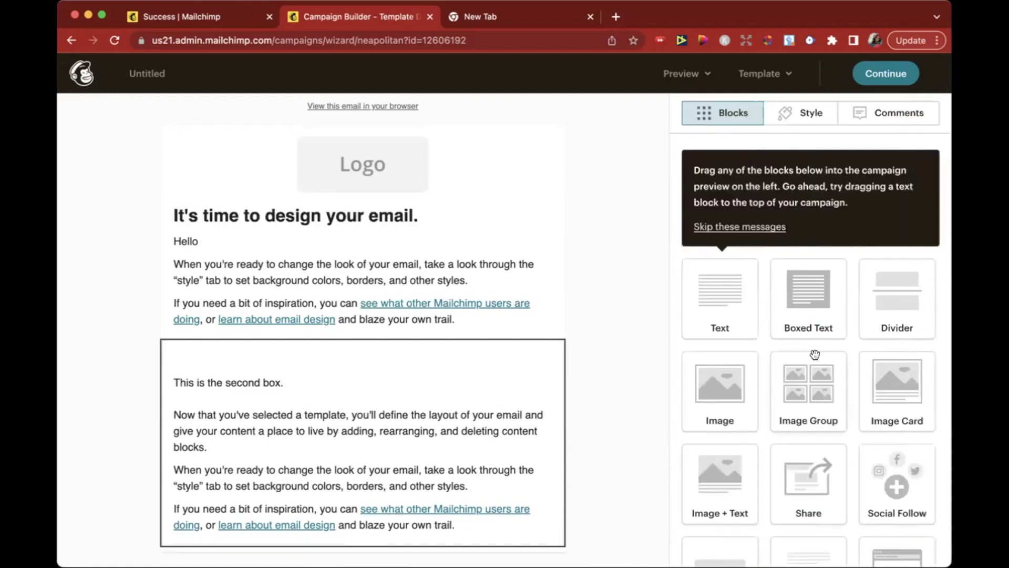
Add a Button block between the two text blocks and set its button text to "Submit"
scroll(823, 342, down, 3)
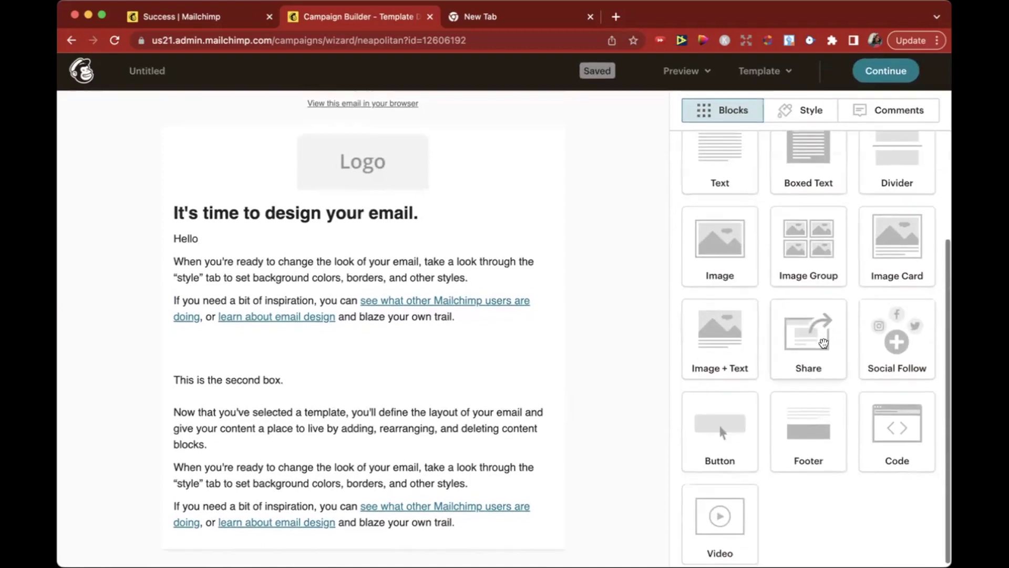
drag(721, 434, 509, 361)
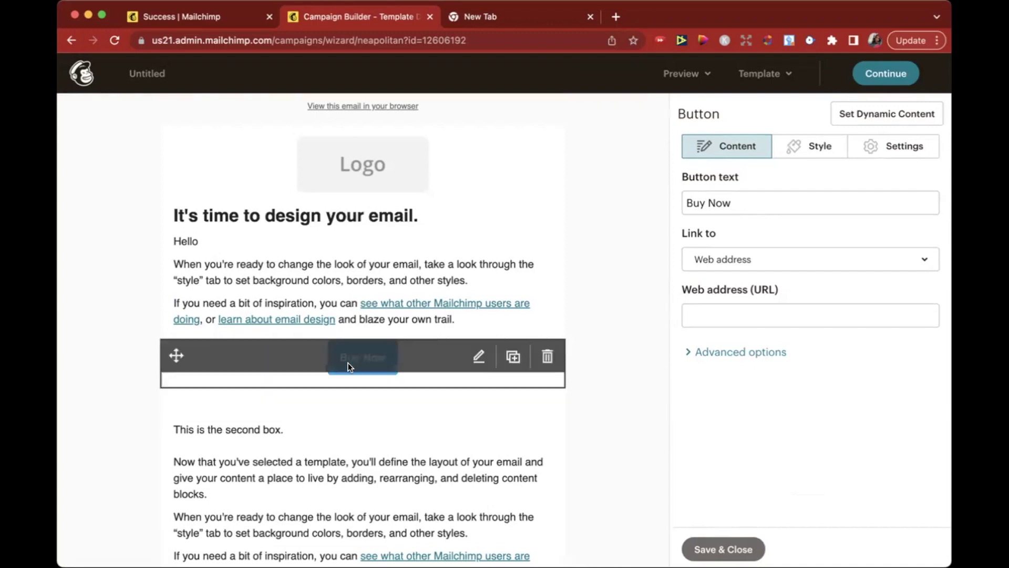
scroll(348, 362, down, 3)
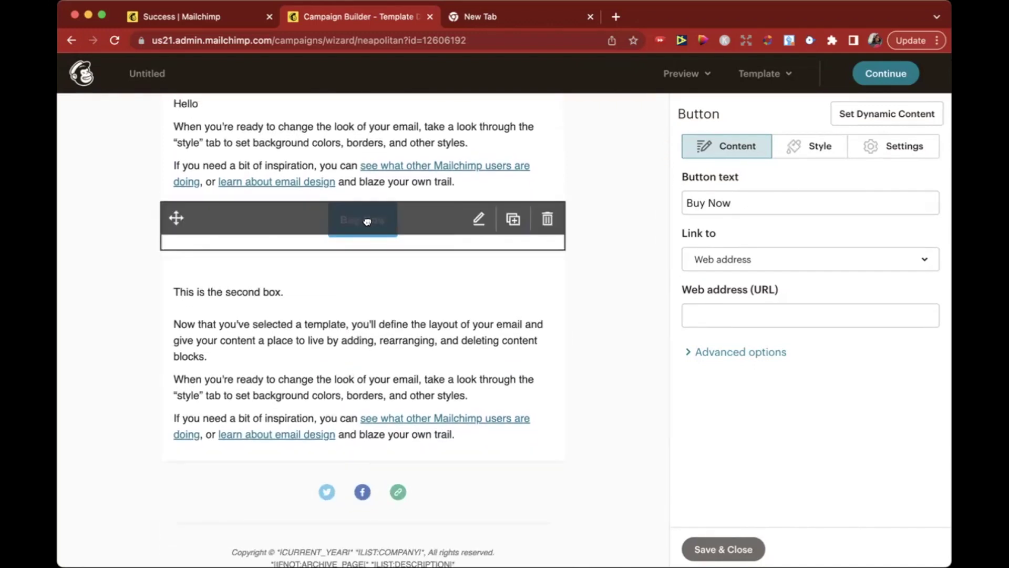
drag(739, 207, 668, 205)
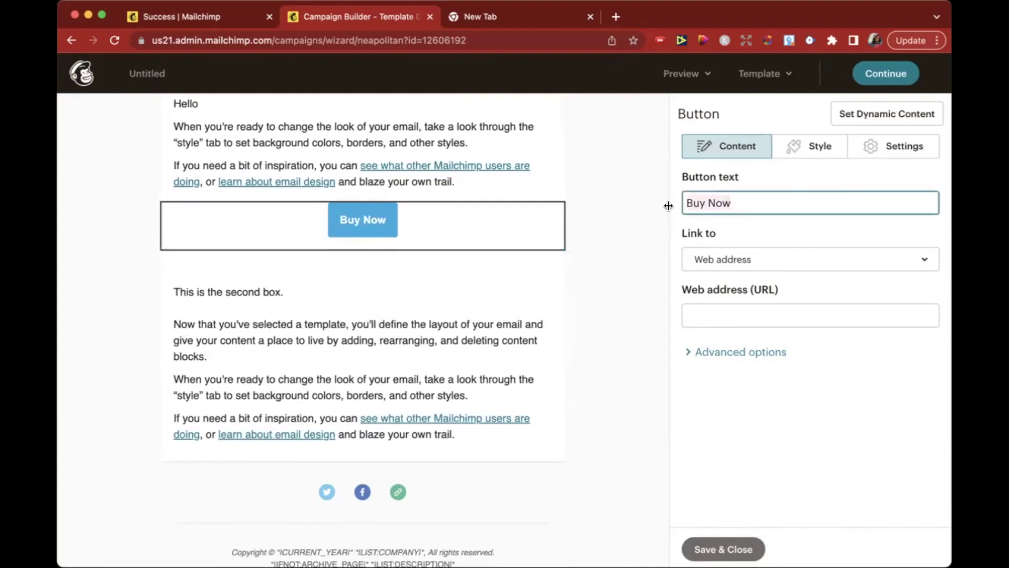
text(Su)
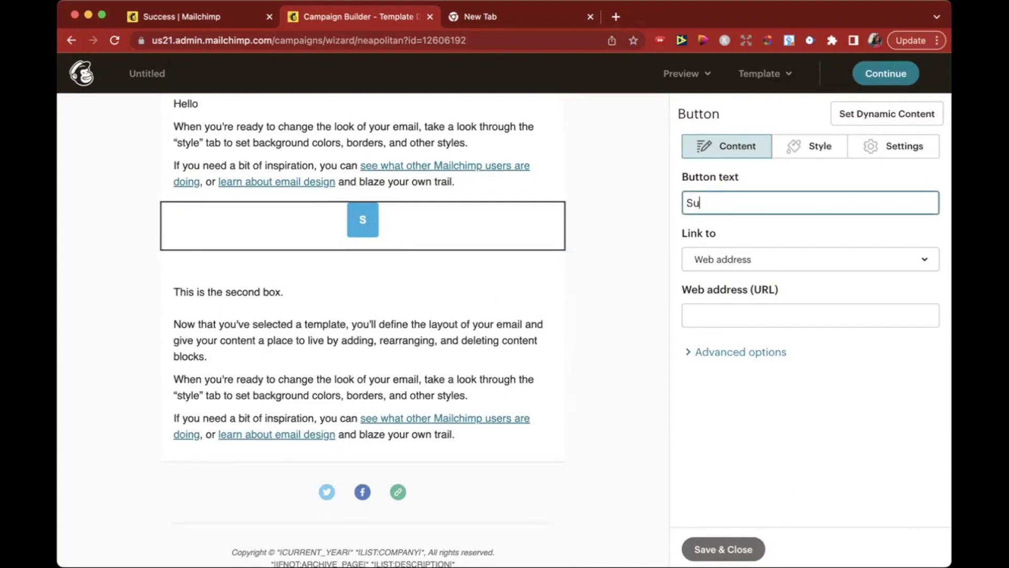
text(bmit)
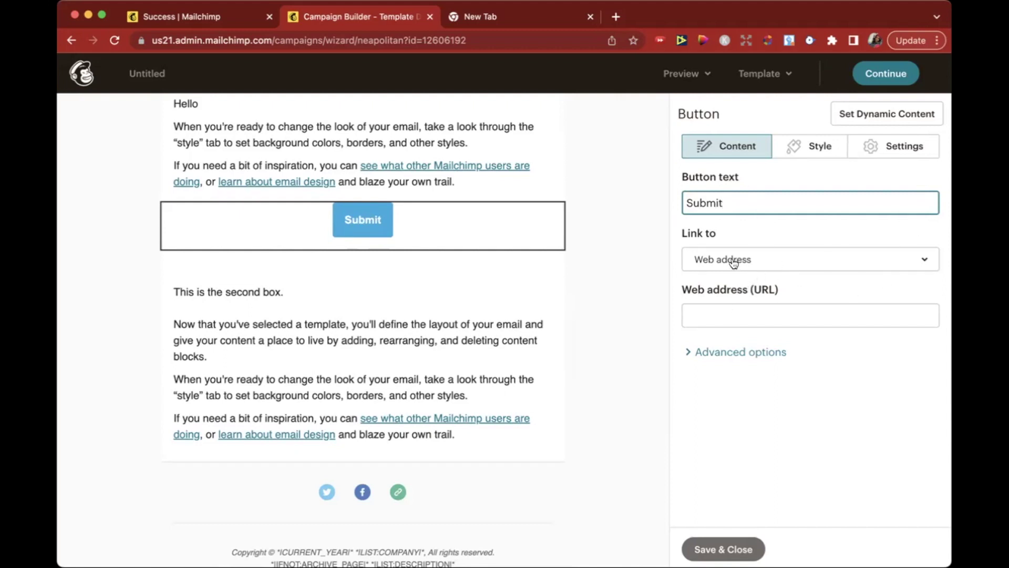
Make the Submit button link to an email address and view the other link types
click(724, 316)
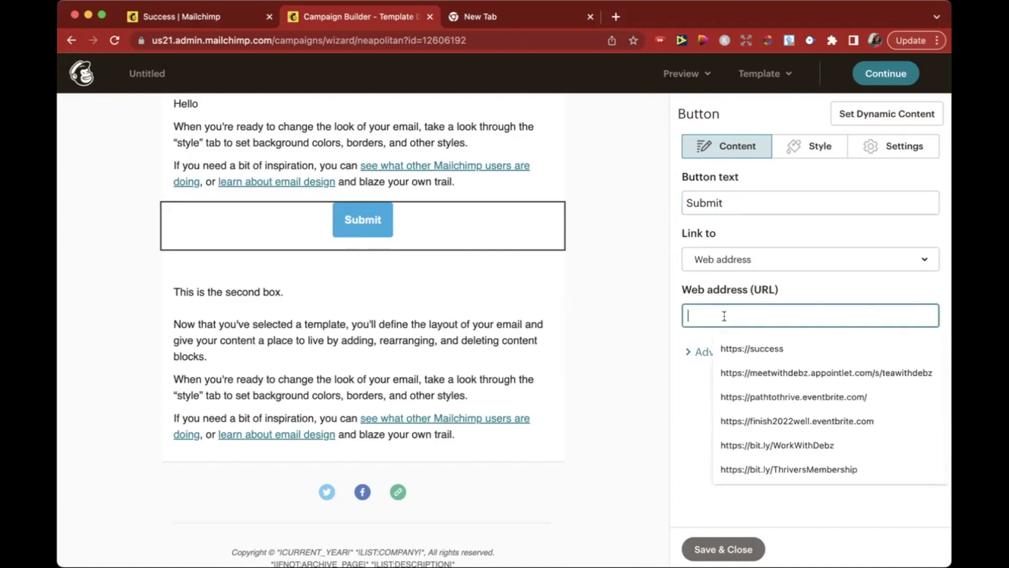
click(780, 260)
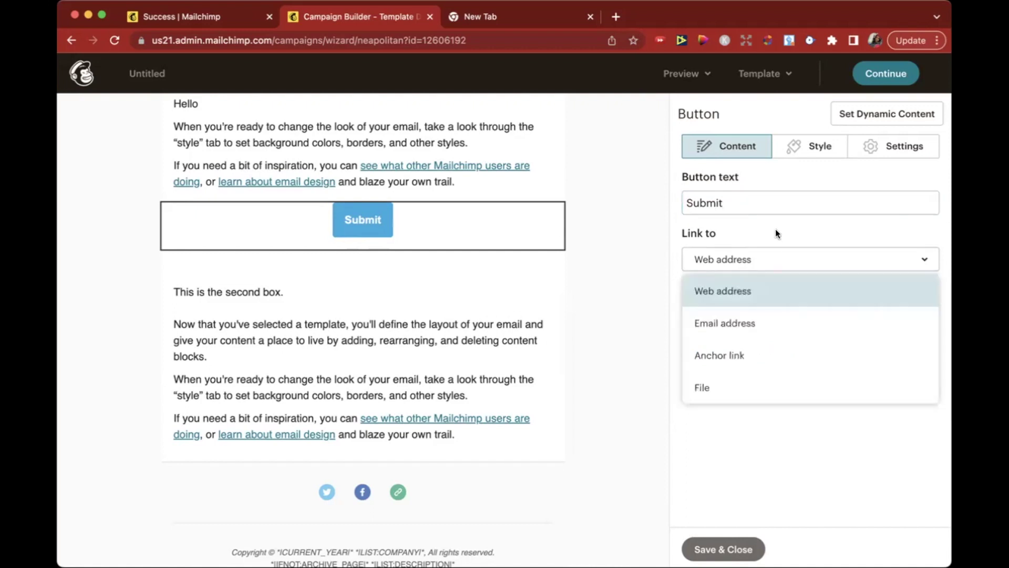
click(757, 326)
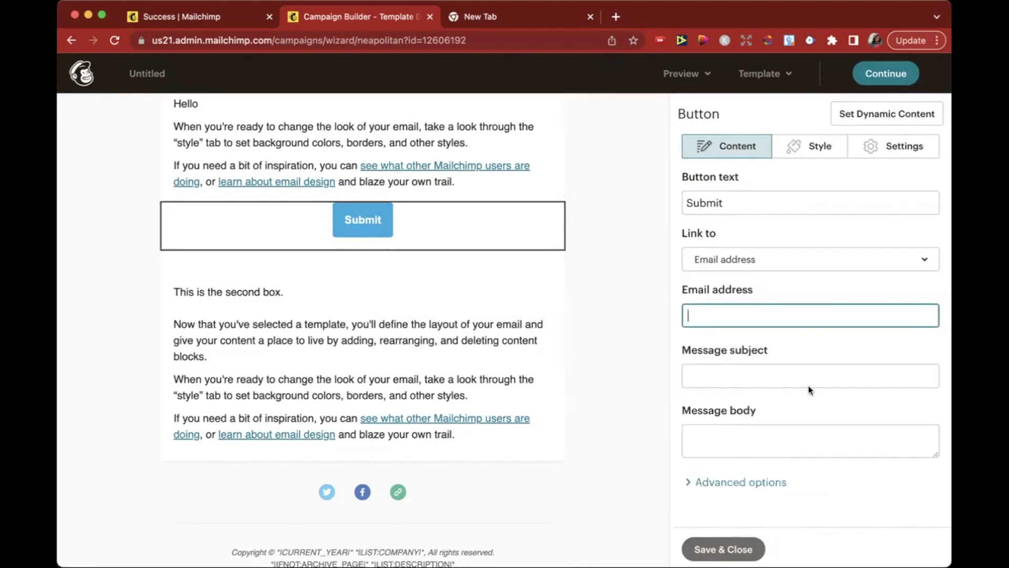
click(840, 263)
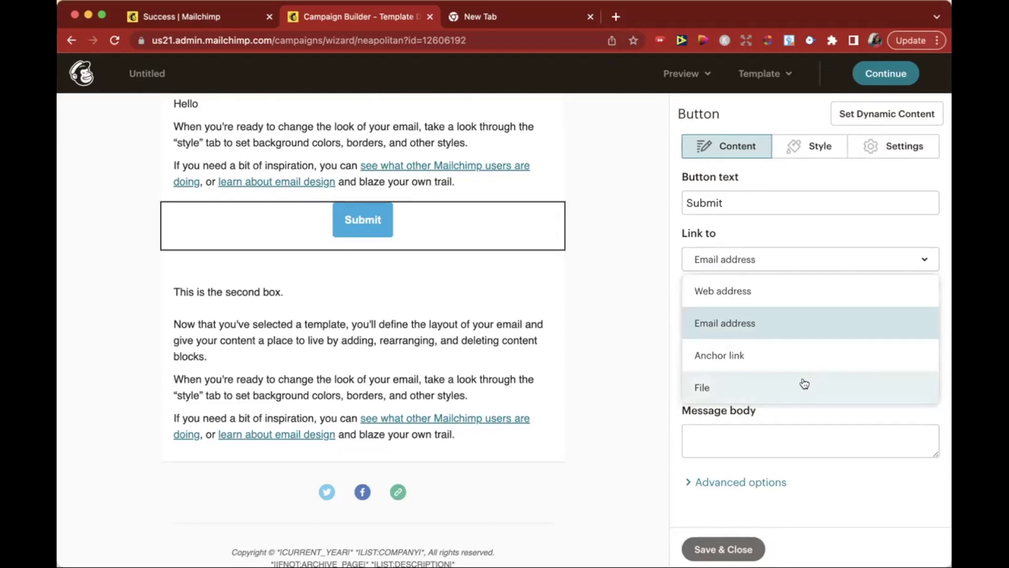
Open the Submit button's style settings and try a Solid border, followed by an Inset one
click(820, 147)
click(819, 146)
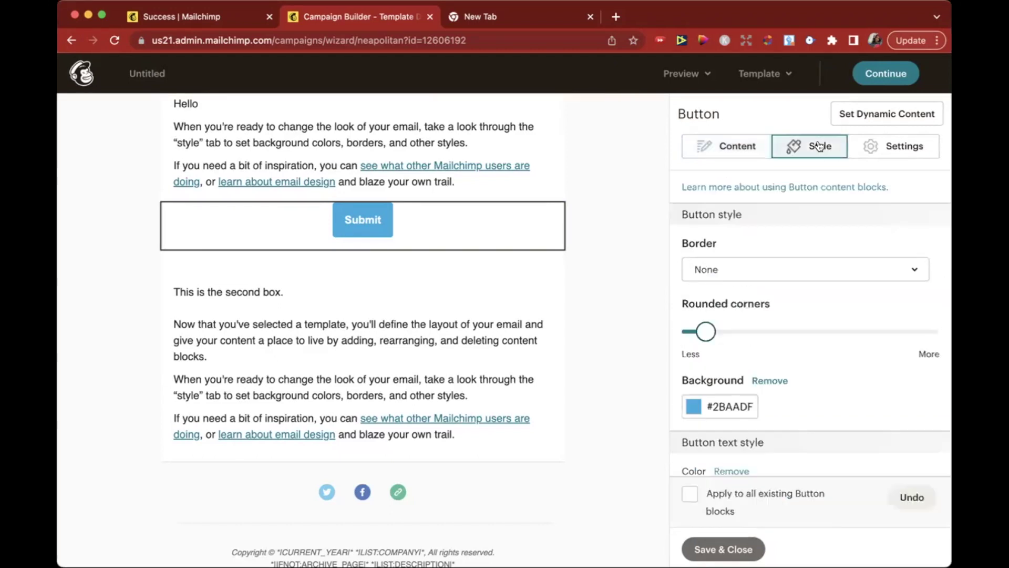
click(917, 277)
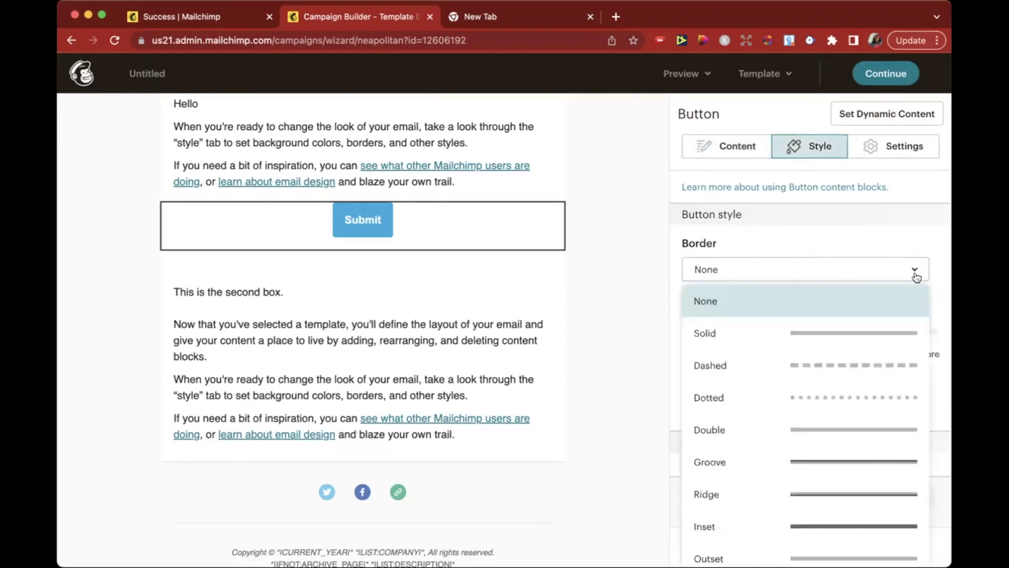
click(892, 338)
click(912, 275)
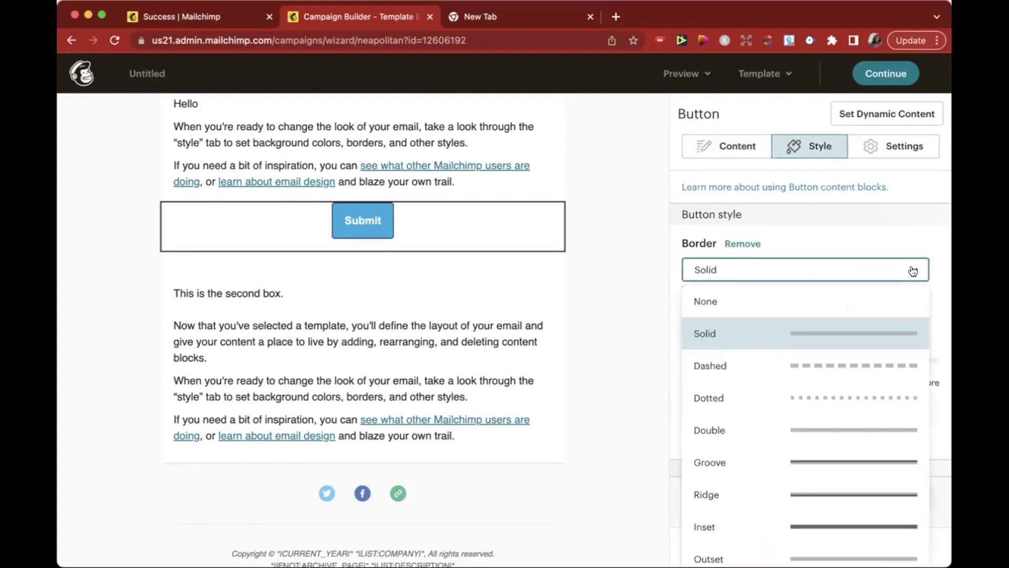
click(870, 523)
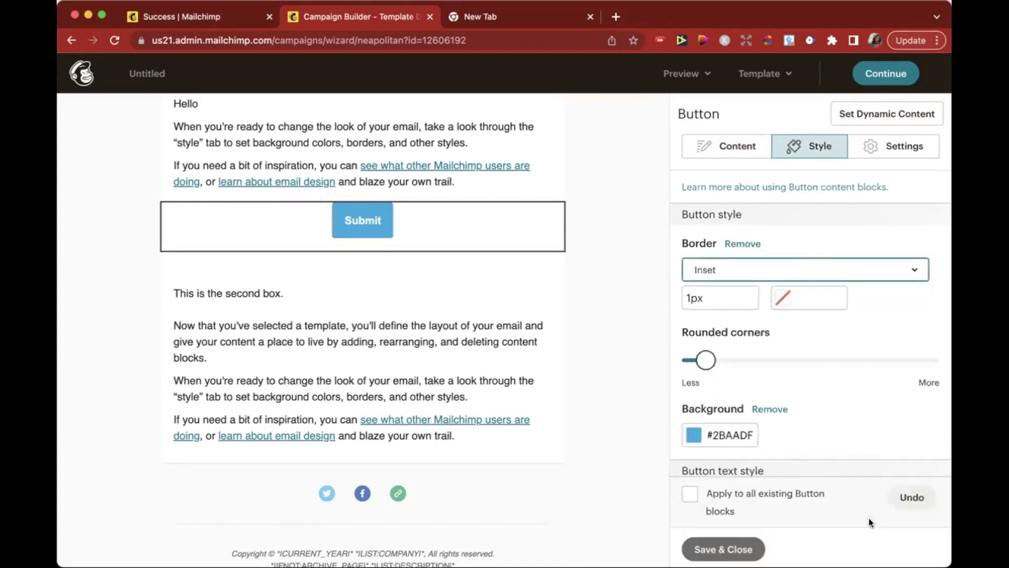
Slightly increase the Submit button's corner rounding and try the Double and Outset border styles
mouse_move(718, 360)
mouse_down()
mouse_move(827, 361)
mouse_move(710, 360)
mouse_up()
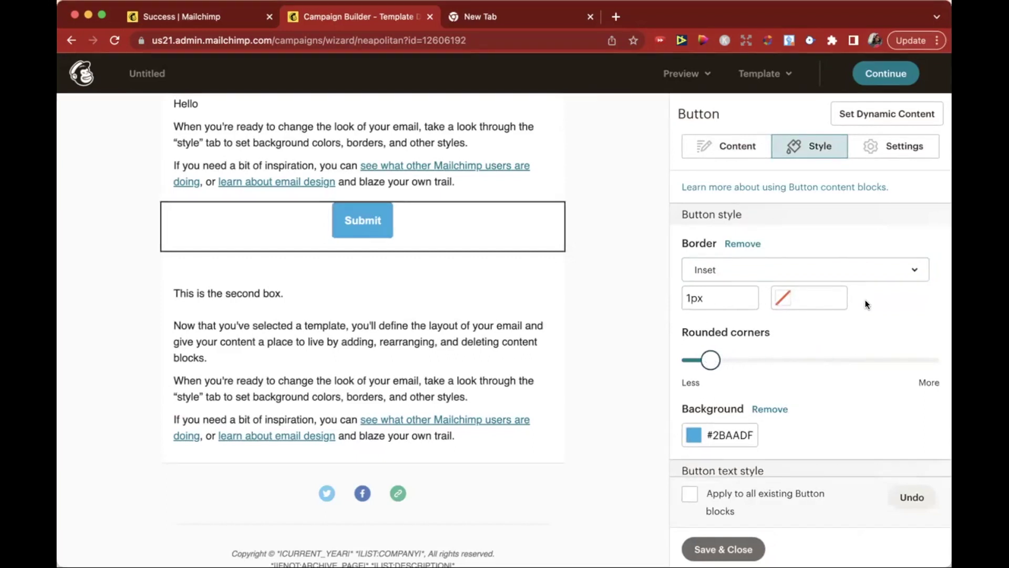
click(910, 272)
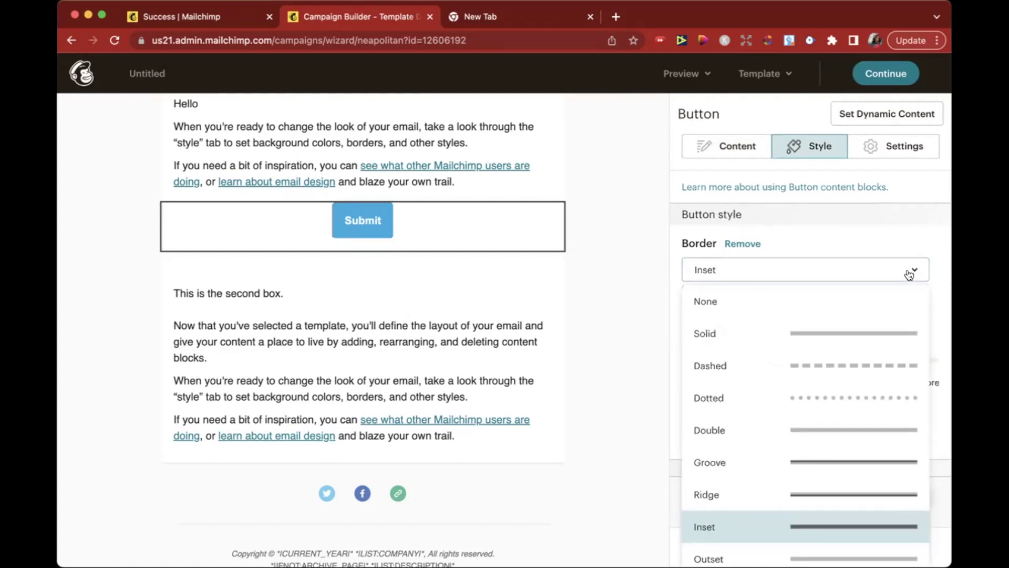
click(873, 430)
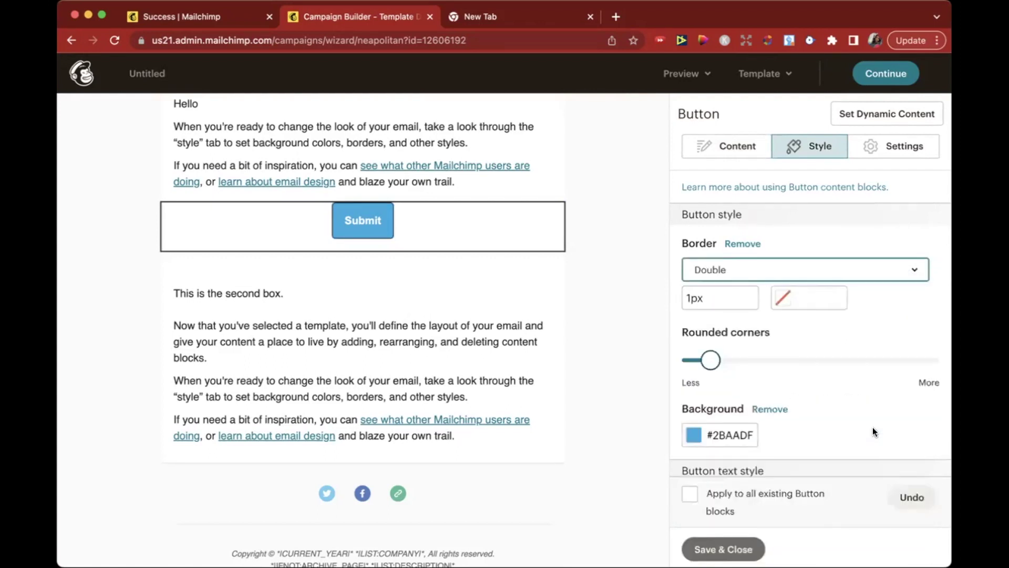
click(914, 270)
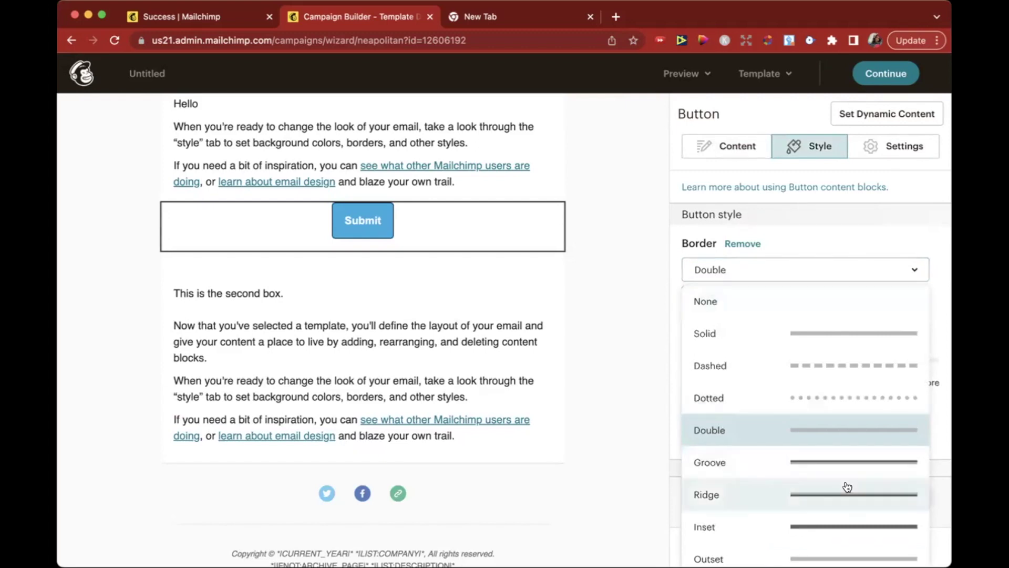
click(846, 551)
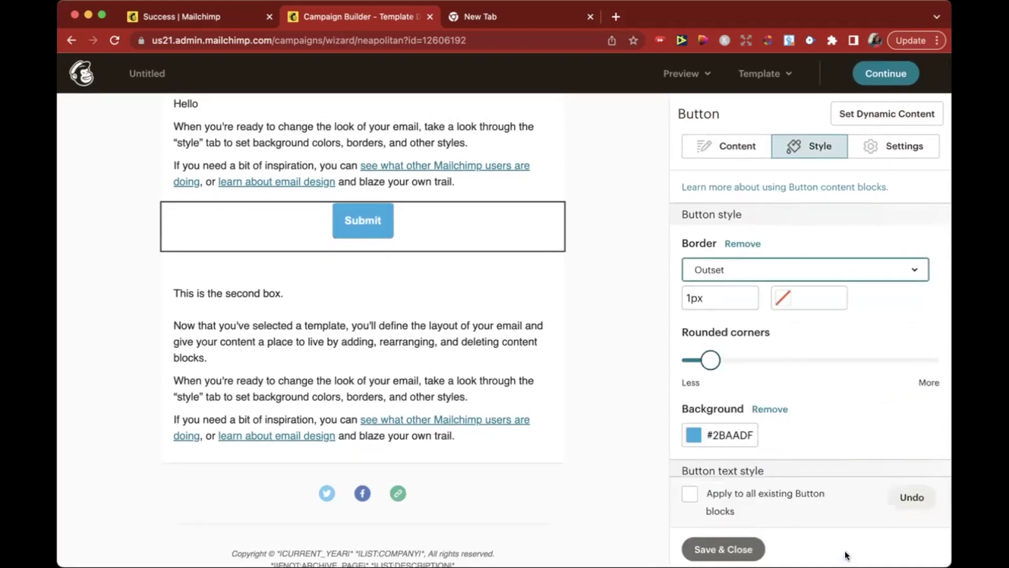
Set the Submit button's border width to 6px and its border style to Solid
click(690, 298)
key(BackSpace)
text(6)
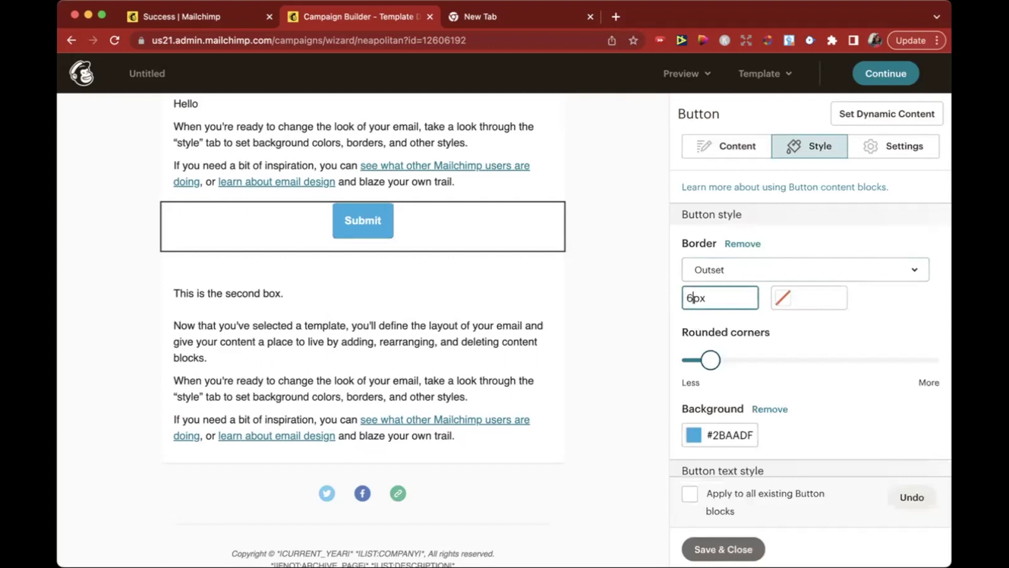
click(899, 315)
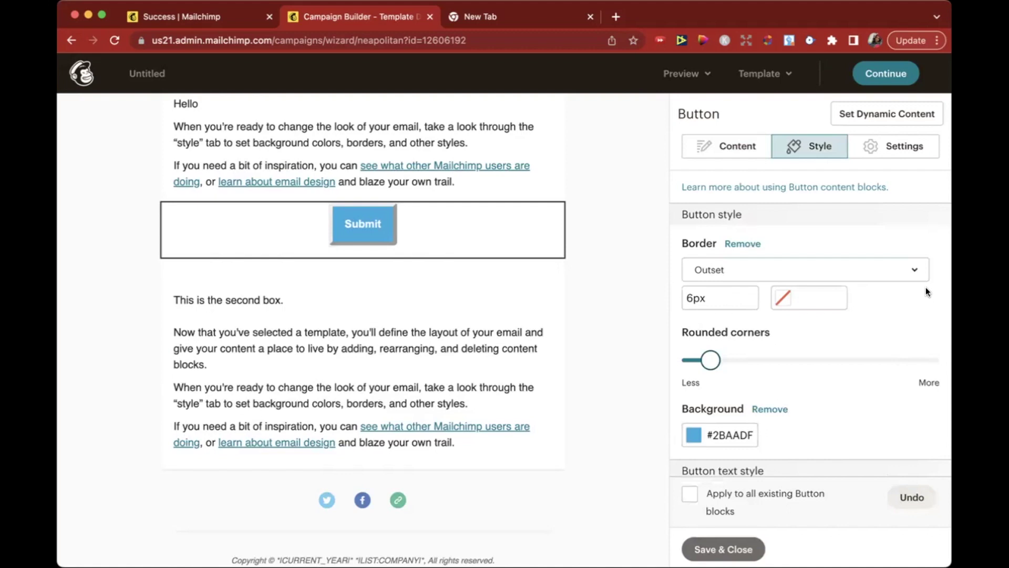
click(918, 273)
click(880, 333)
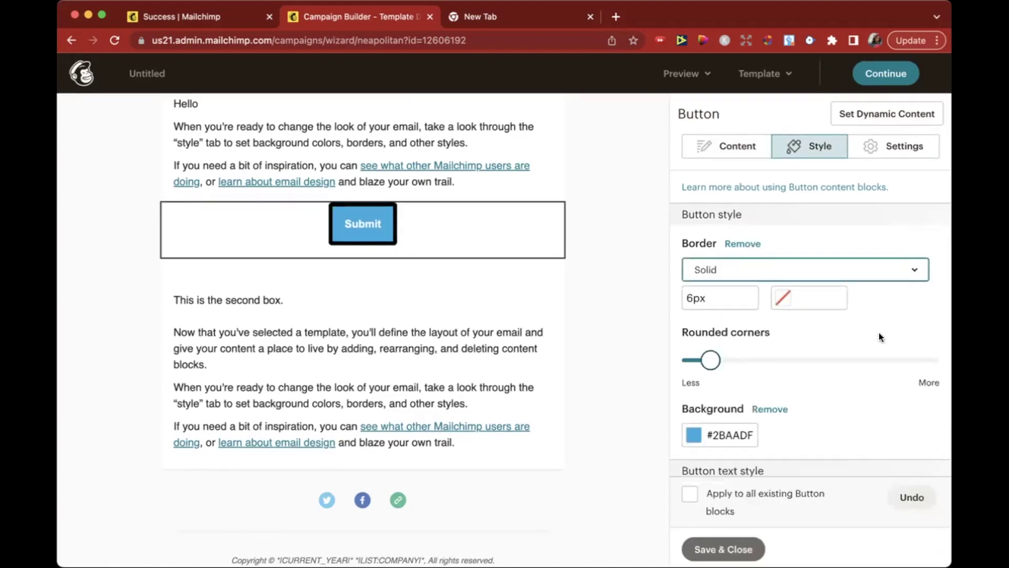
Slightly reduce the Submit button's corner rounding and set its background color to the orange-red #ea5b3a
scroll(811, 315, down, 3)
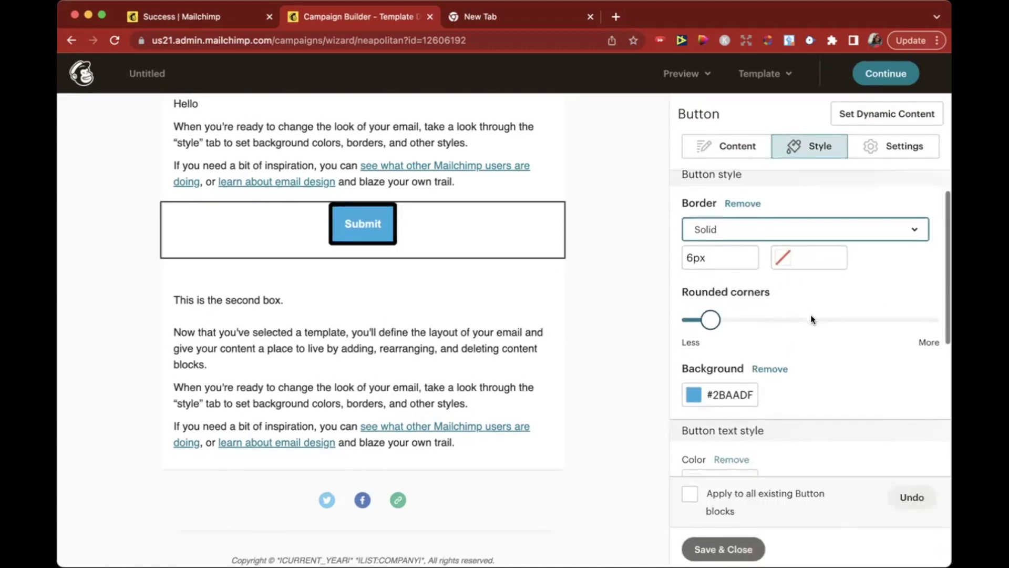
mouse_move(713, 288)
mouse_down()
mouse_move(862, 288)
mouse_move(686, 288)
mouse_move(845, 289)
mouse_move(706, 292)
mouse_up()
click(695, 360)
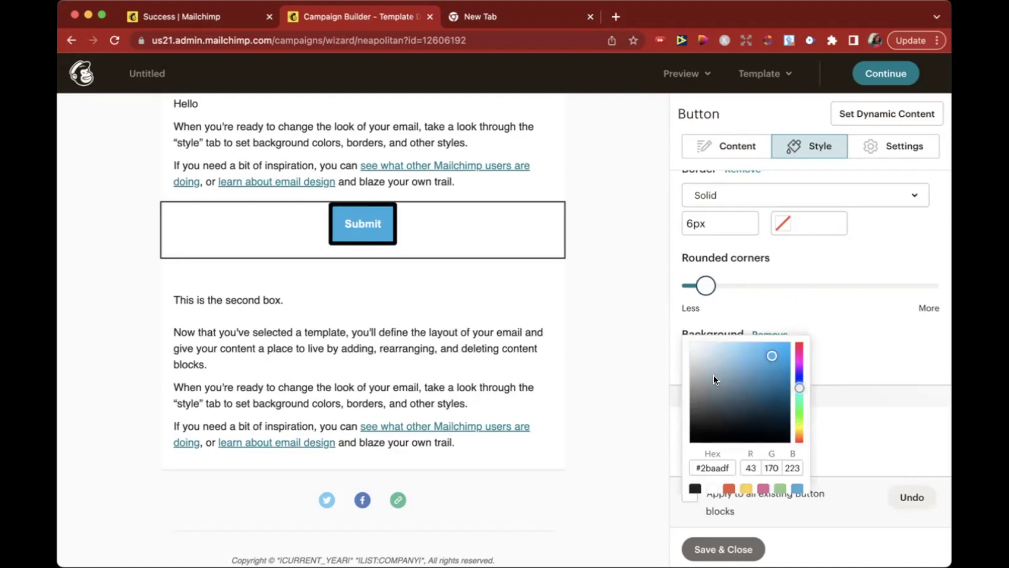
click(725, 373)
scroll(724, 372, down, 1)
click(723, 375)
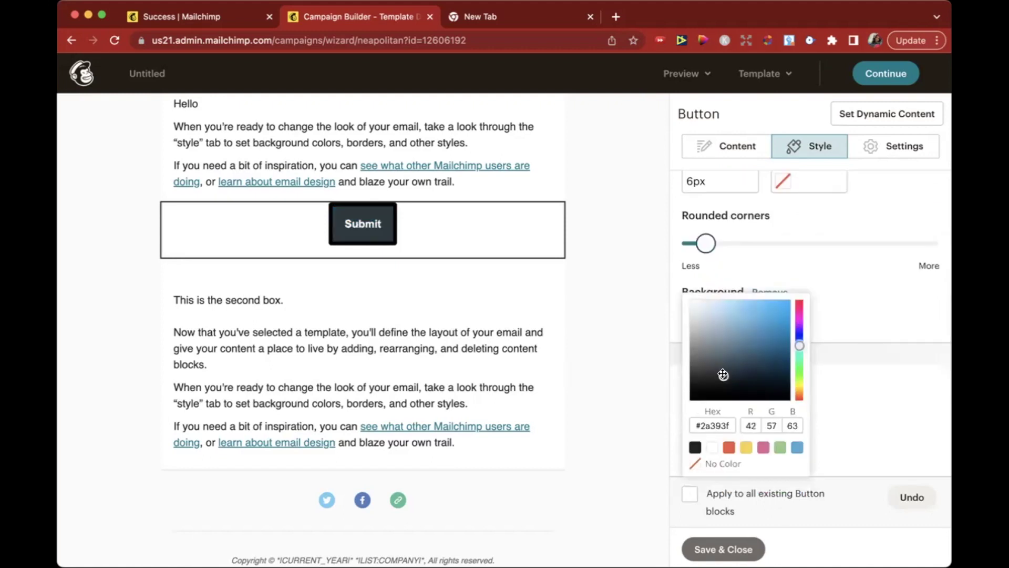
click(728, 446)
click(841, 329)
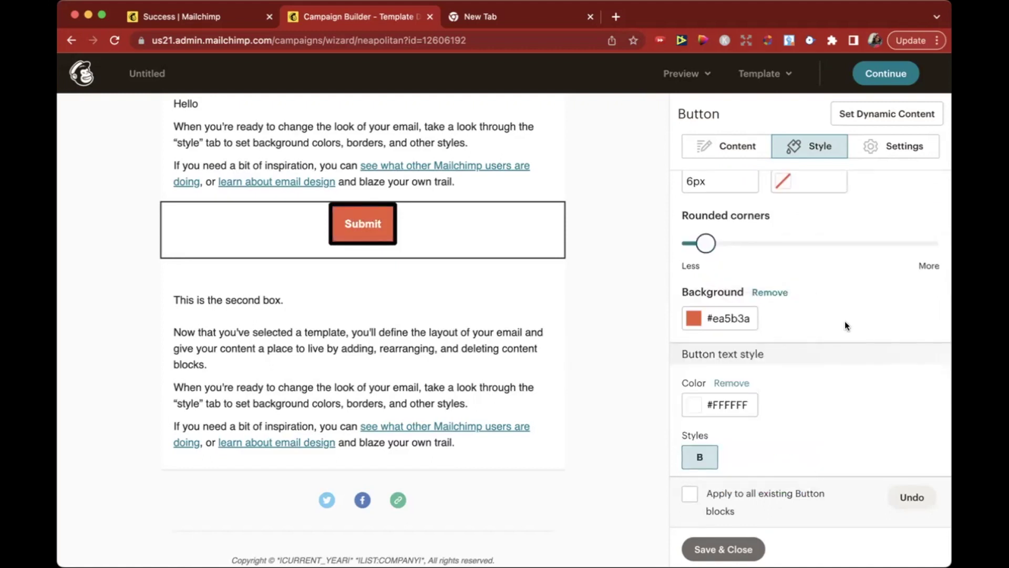
Set the Submit button's border to None and reduce its rounded corners to the minimum
scroll(845, 321, down, 3)
scroll(854, 358, up, 3)
scroll(853, 359, up, 3)
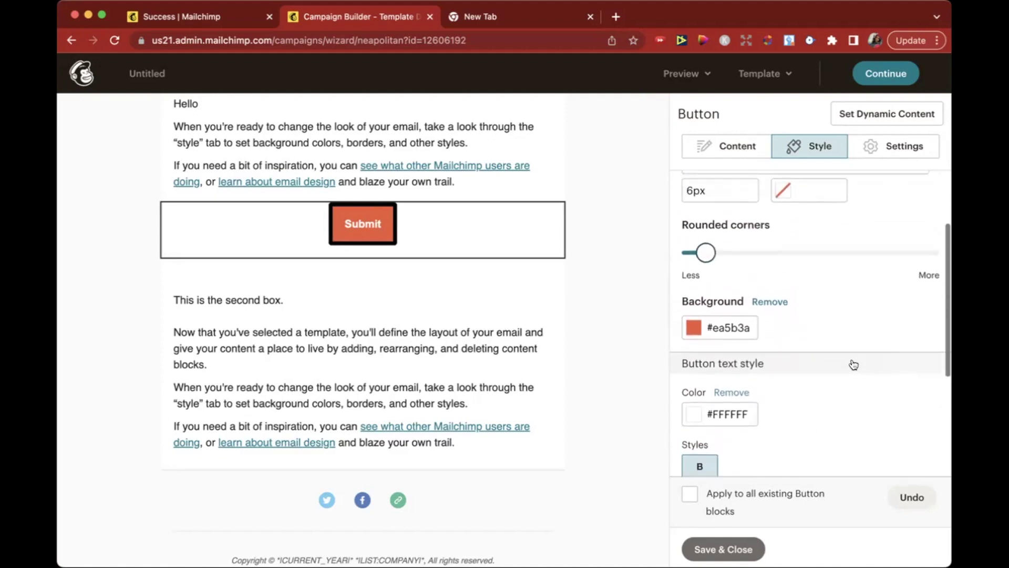
click(773, 278)
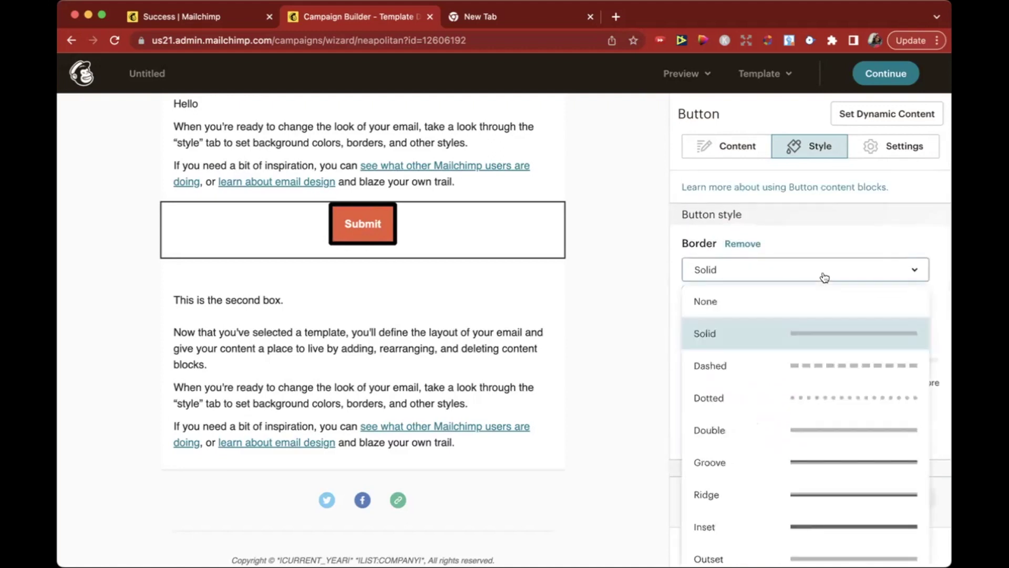
click(812, 309)
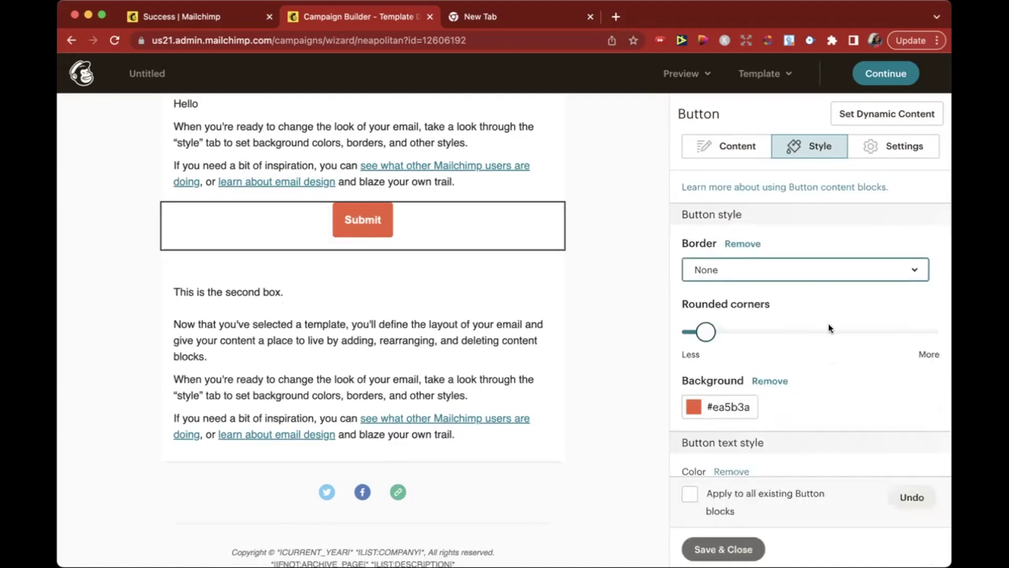
drag(707, 333, 685, 333)
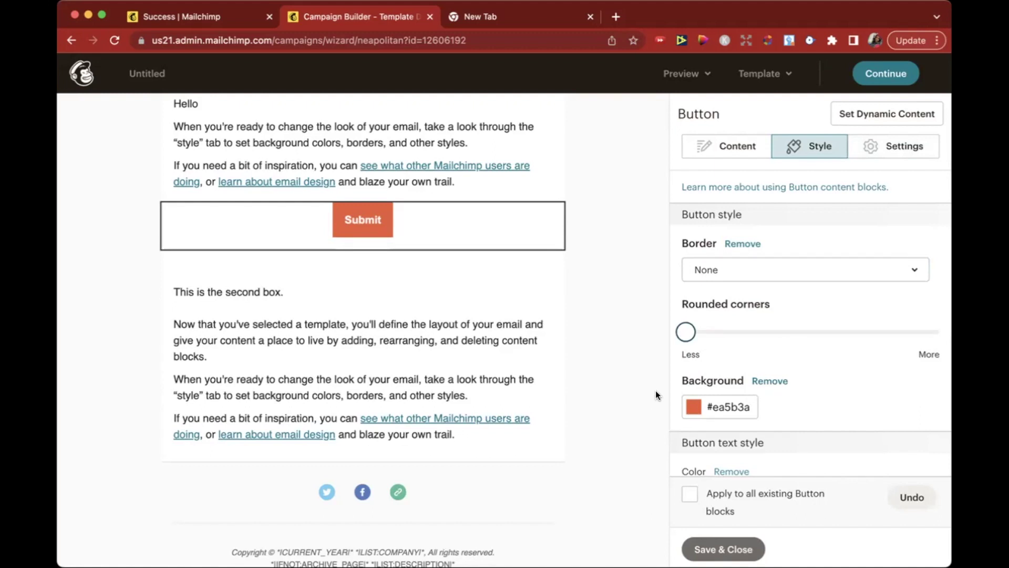
Change the Submit button's text color to the yellow #ffd249
scroll(894, 312, down, 5)
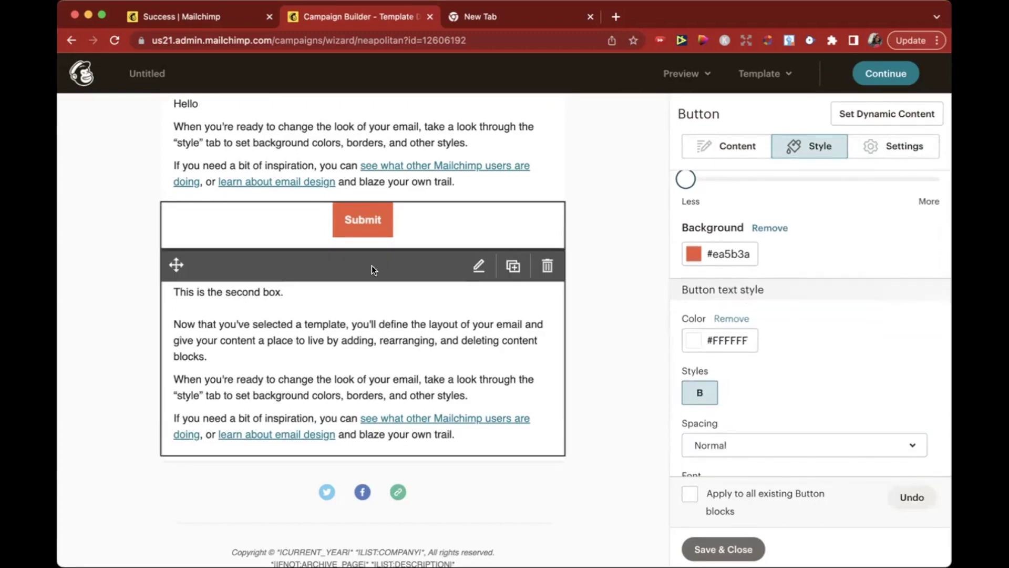
click(695, 340)
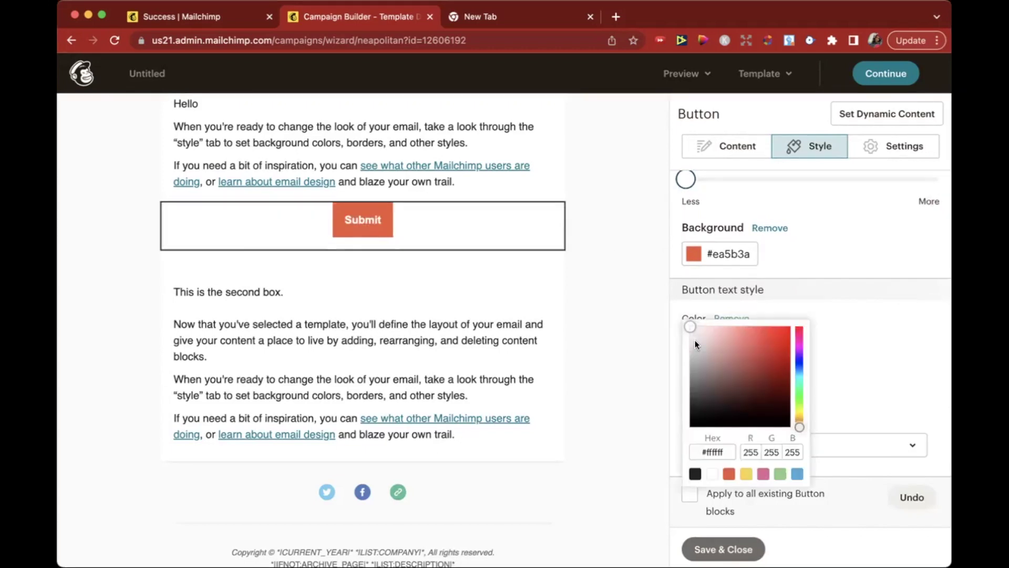
click(745, 474)
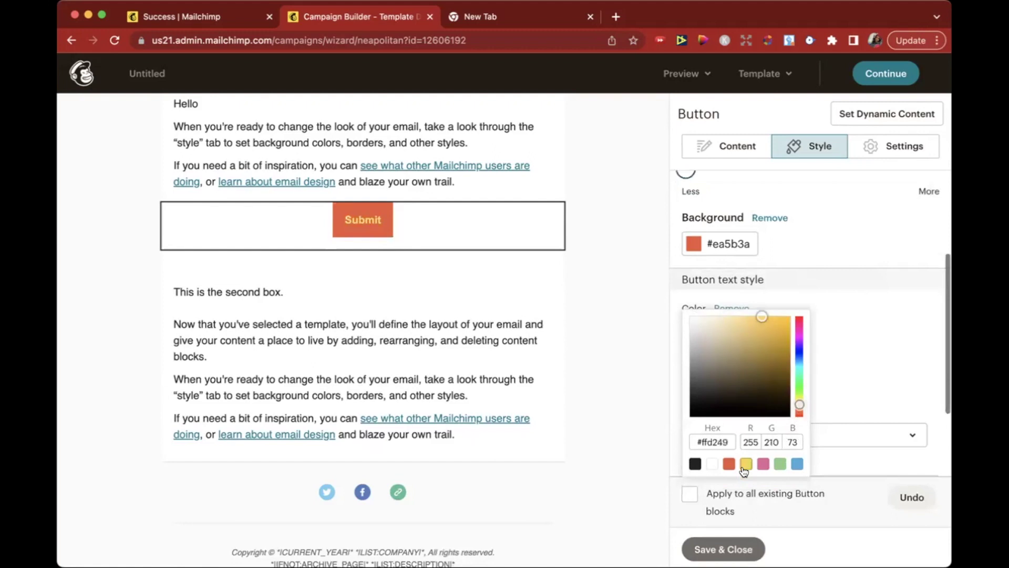
click(853, 343)
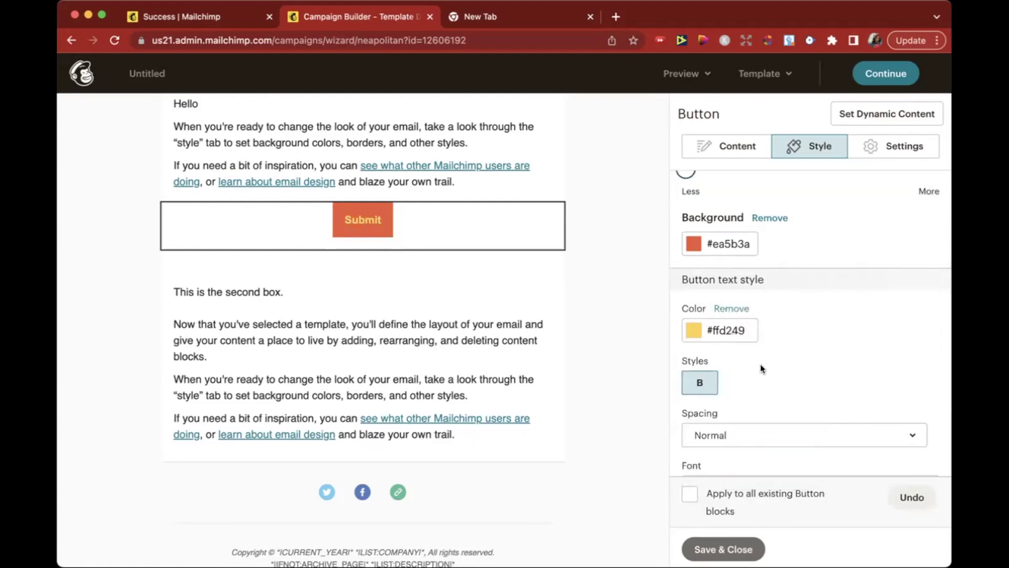
Try -3px letter spacing on the Submit button's text, and settle on 2px
scroll(735, 381, down, 5)
click(905, 302)
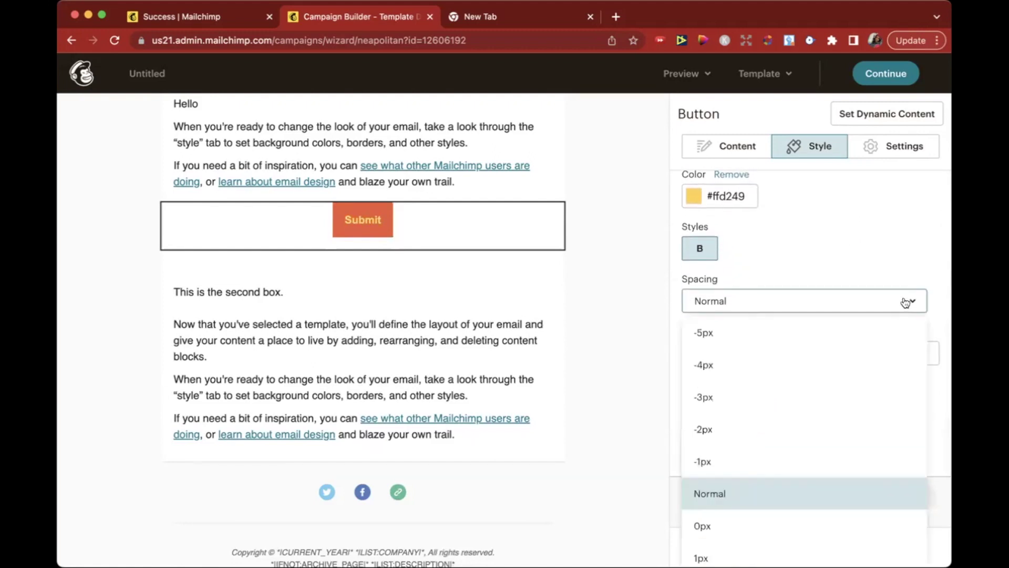
click(818, 391)
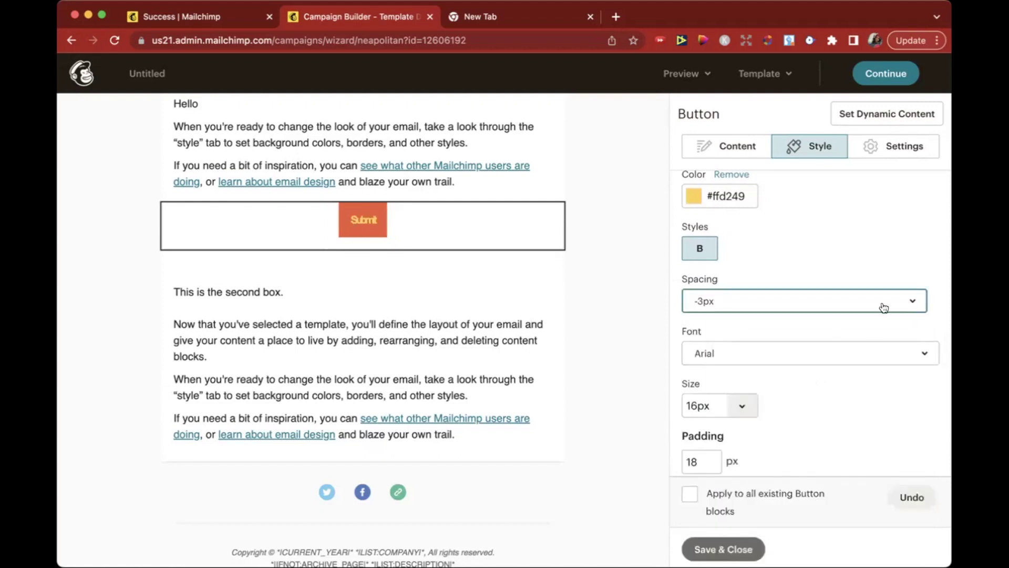
click(915, 308)
scroll(801, 489, down, 2)
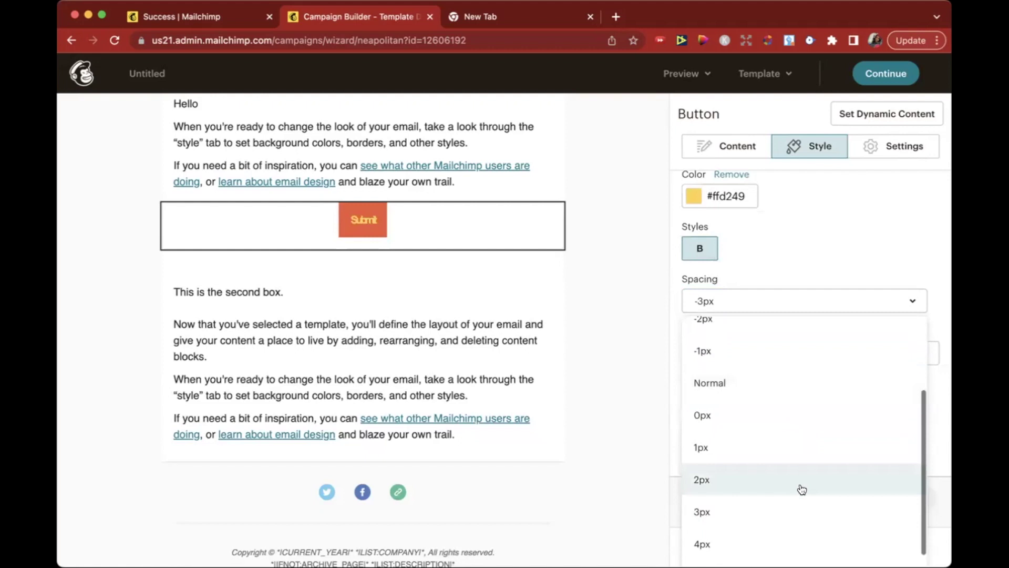
click(801, 489)
scroll(812, 384, down, 1)
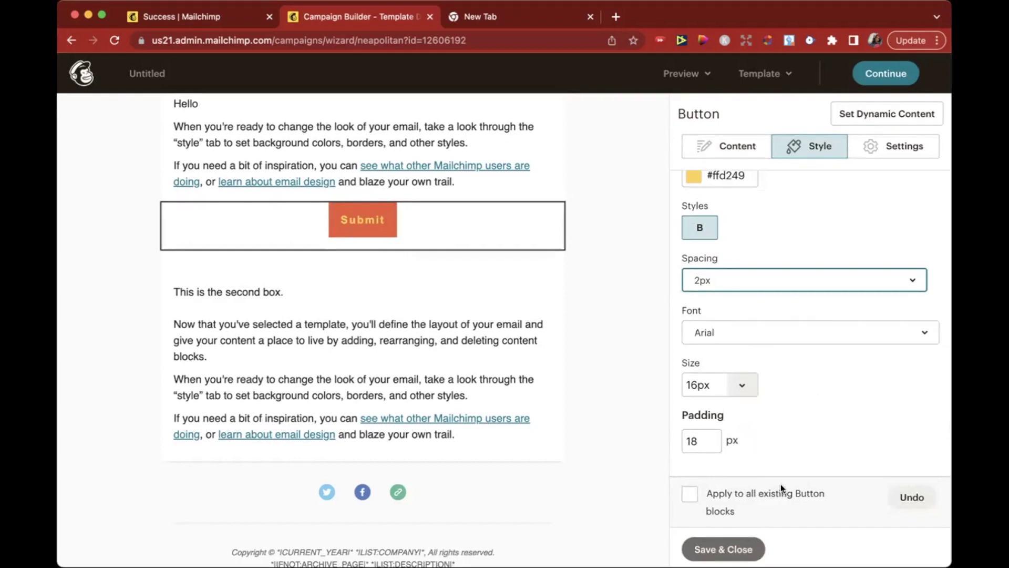
Try Left and Right alignment for the Submit button, and return it to Center
click(896, 145)
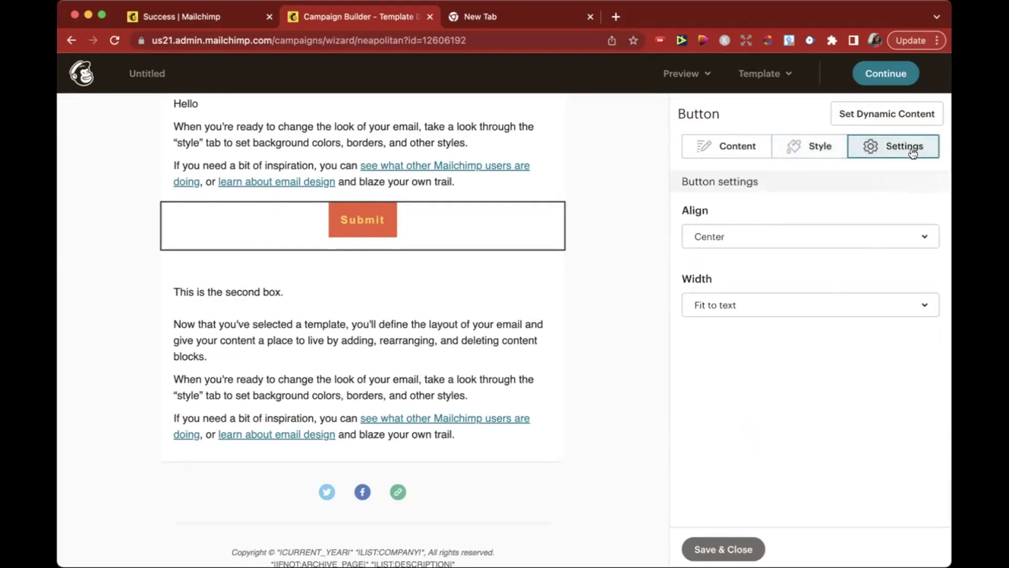
click(928, 241)
click(865, 265)
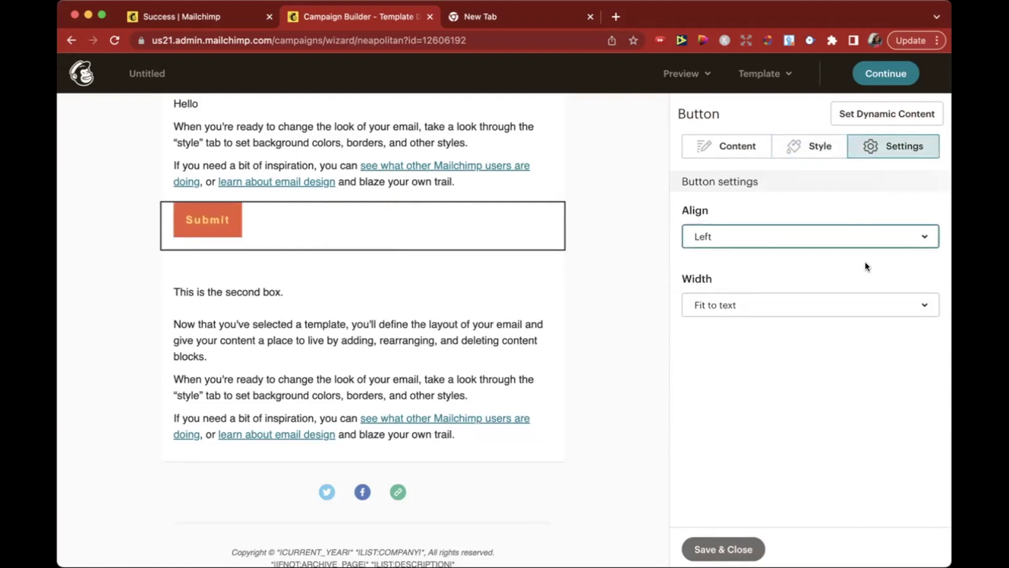
click(919, 241)
click(863, 331)
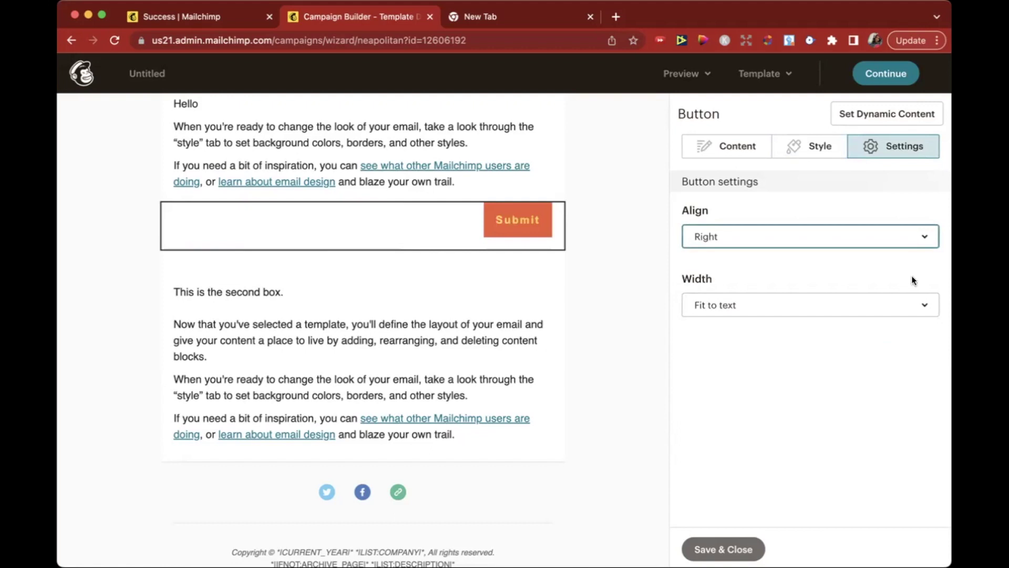
click(923, 233)
click(841, 303)
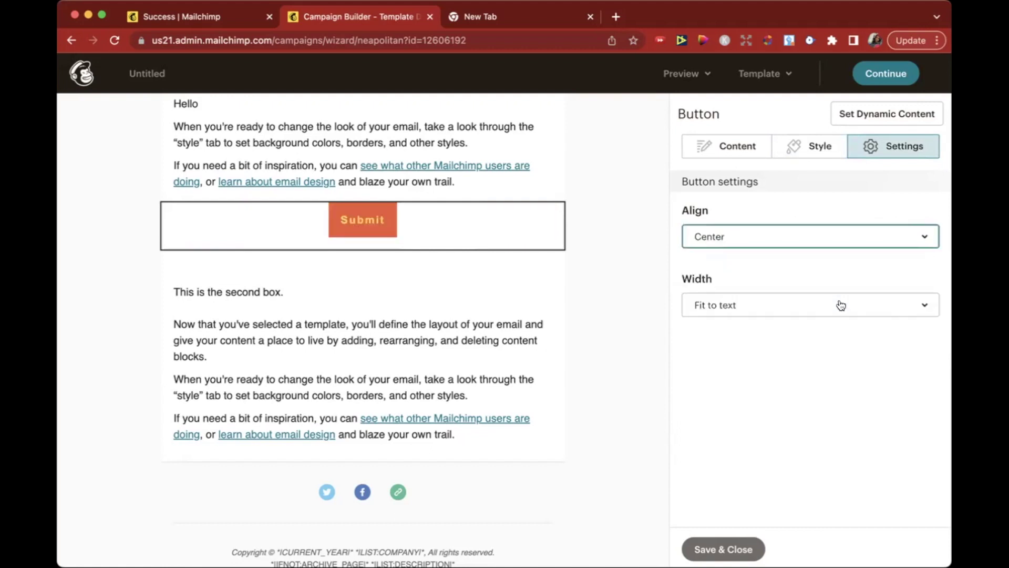
Try Full width for the Submit button, and set its width back to Fit to text
click(925, 307)
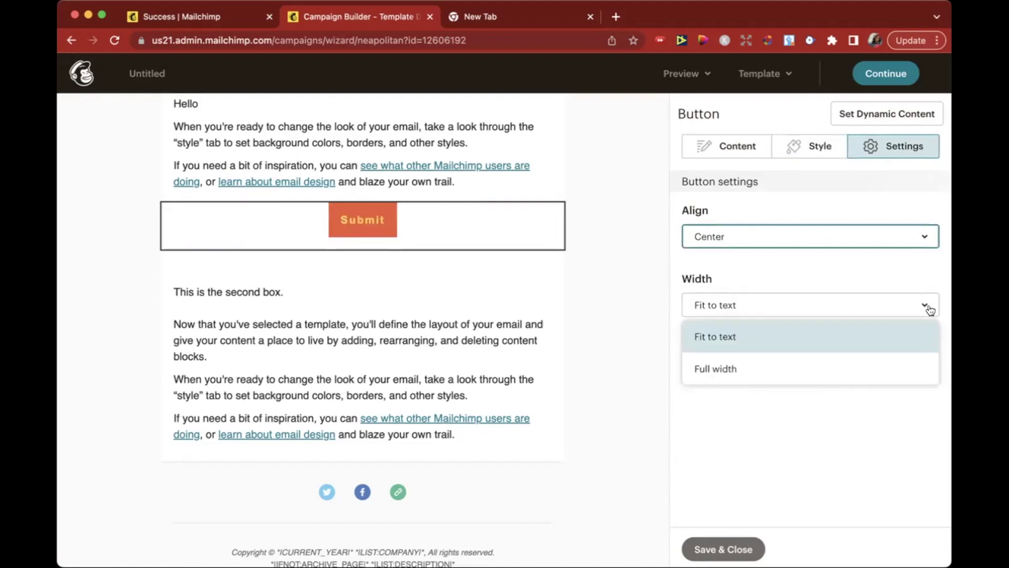
click(829, 368)
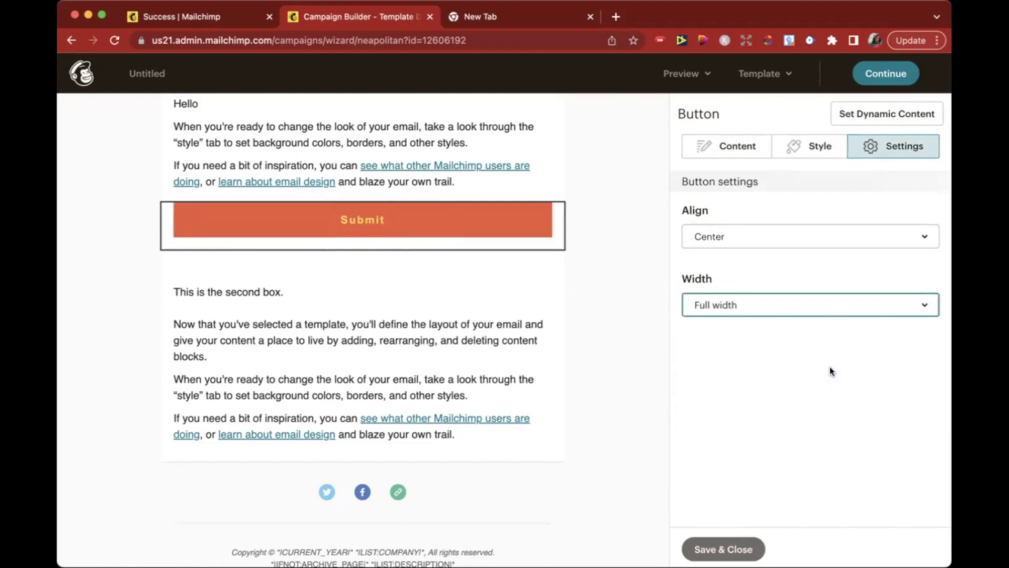
click(824, 311)
click(796, 338)
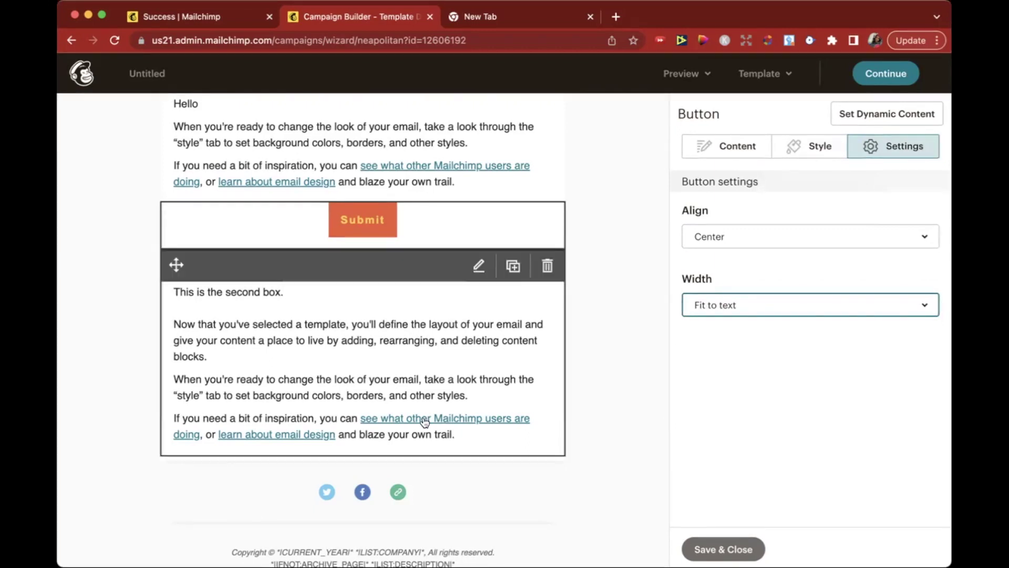
Look over the email layout, and save and close the Submit button block's settings
scroll(470, 337, up, 3)
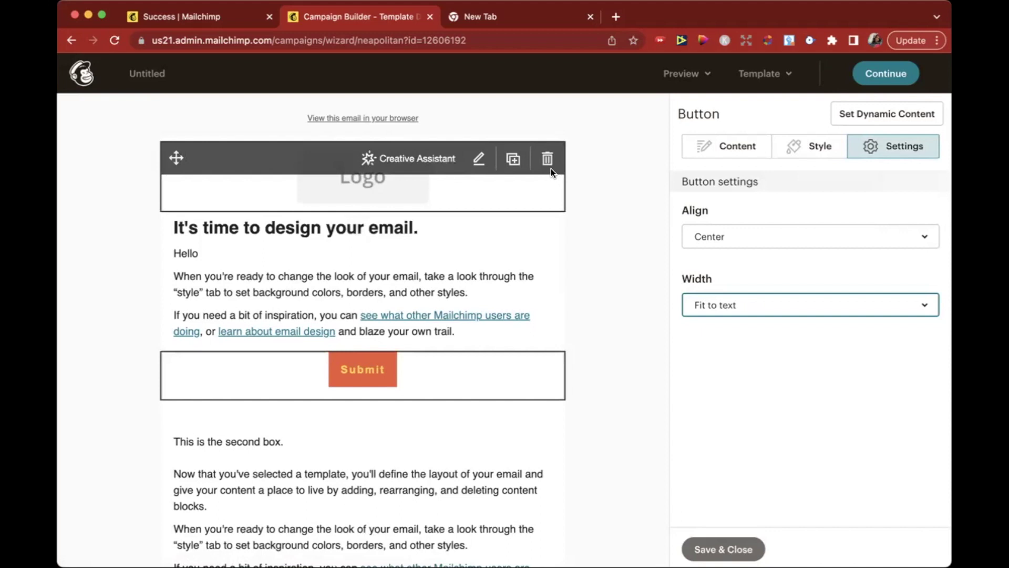
scroll(516, 311, down, 4)
scroll(516, 307, up, 3)
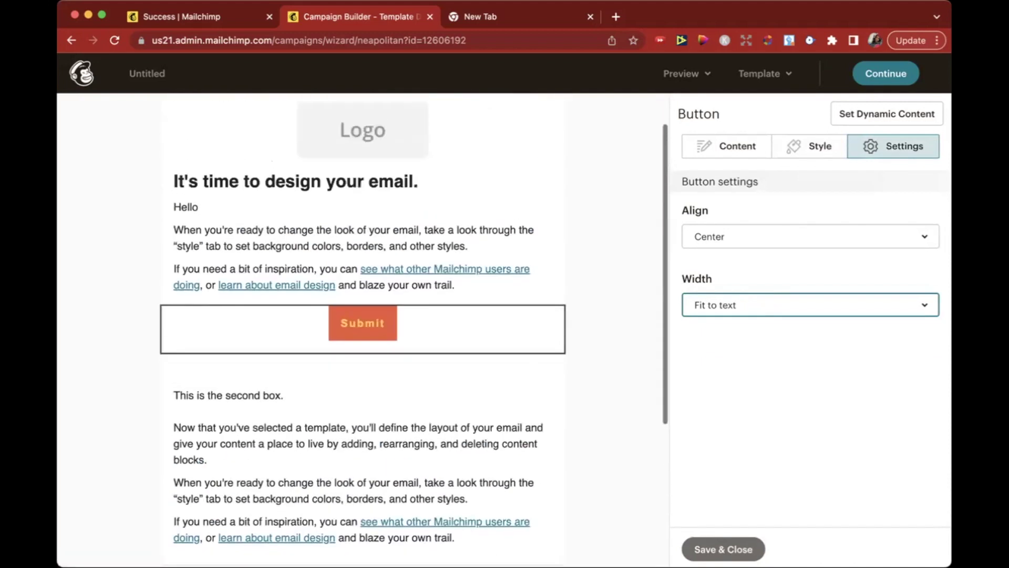
click(702, 541)
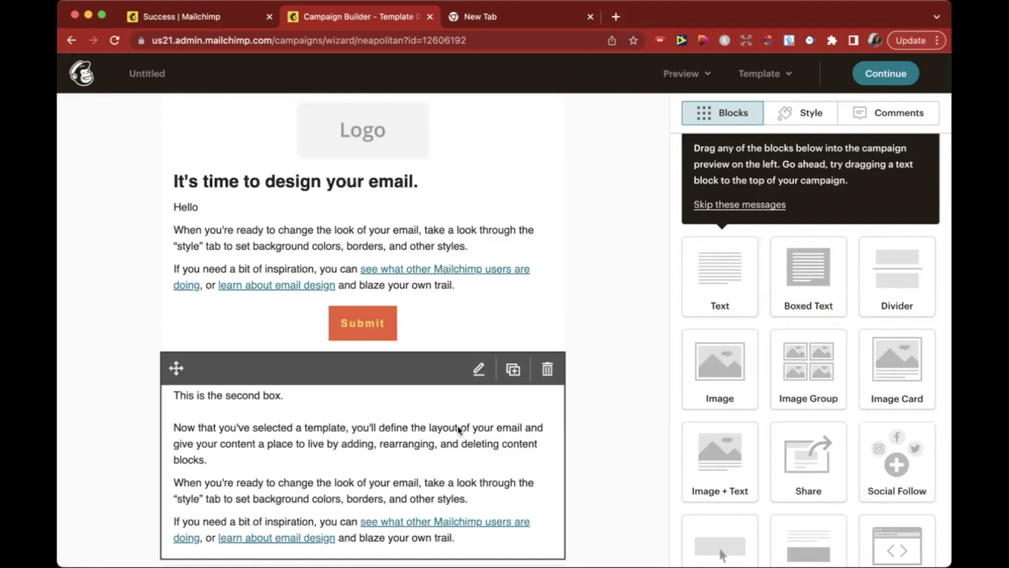
Insert a Divider block between the Submit button and the second text box, and delete the Submit button block
scroll(544, 322, down, 3)
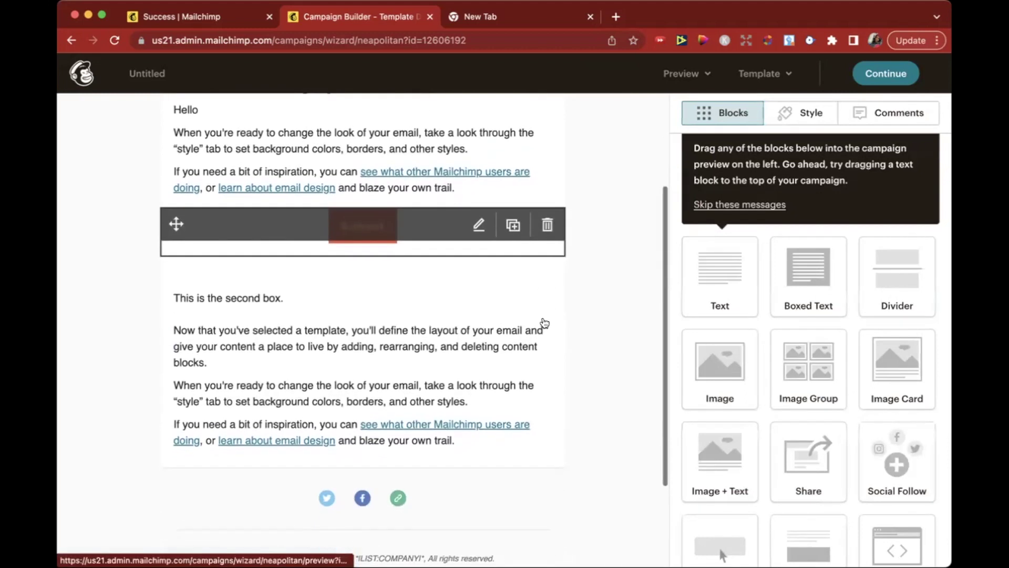
drag(909, 262, 447, 247)
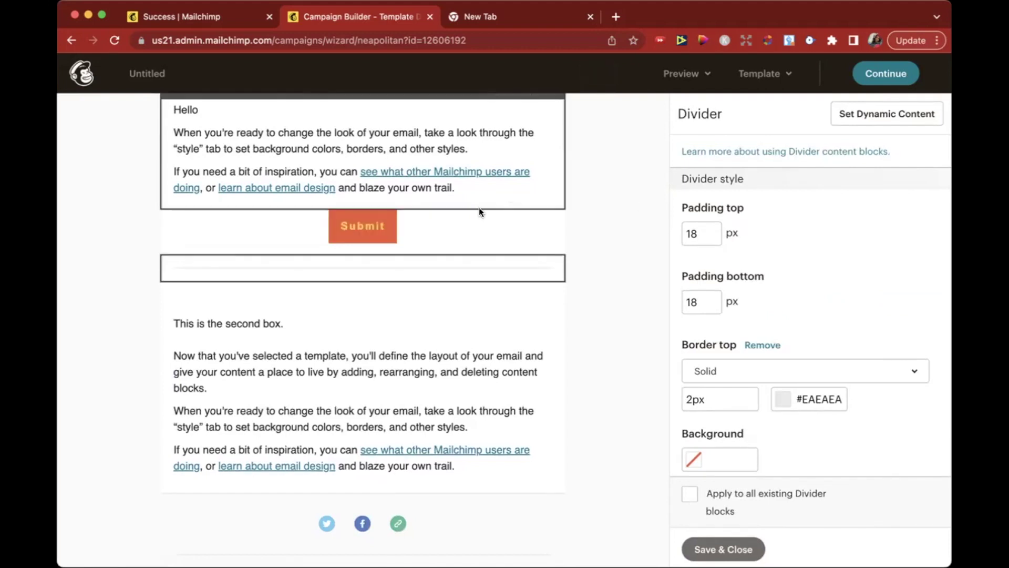
click(541, 226)
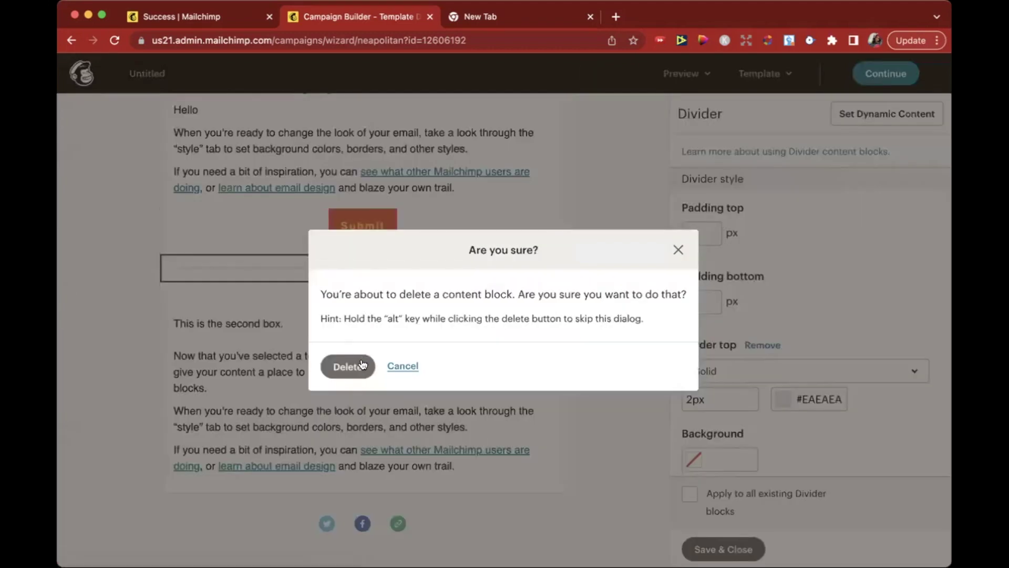
click(362, 363)
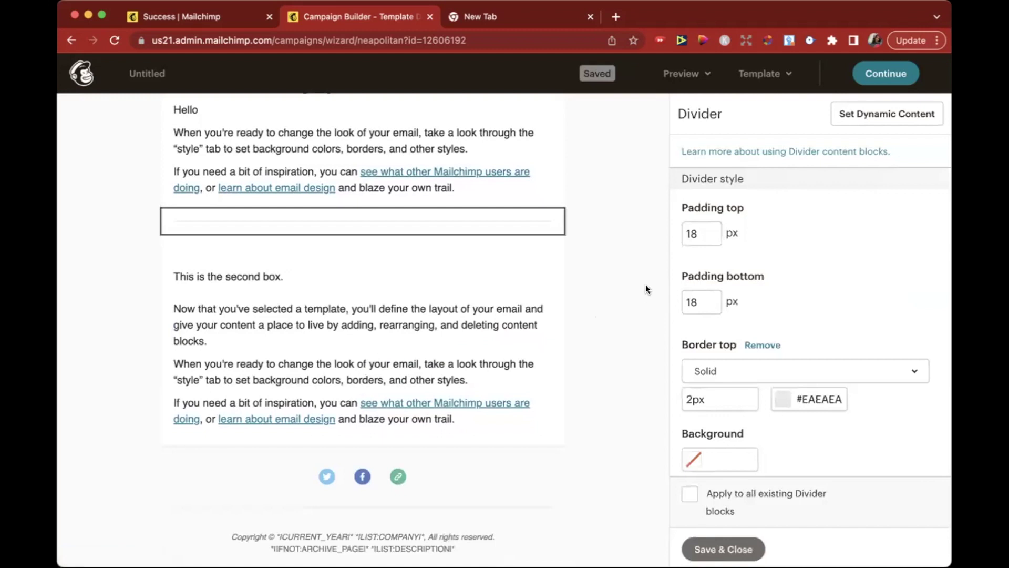
Preview the email in the Desktop, Mobile and Inbox views, and exit preview mode
scroll(599, 232, up, 1)
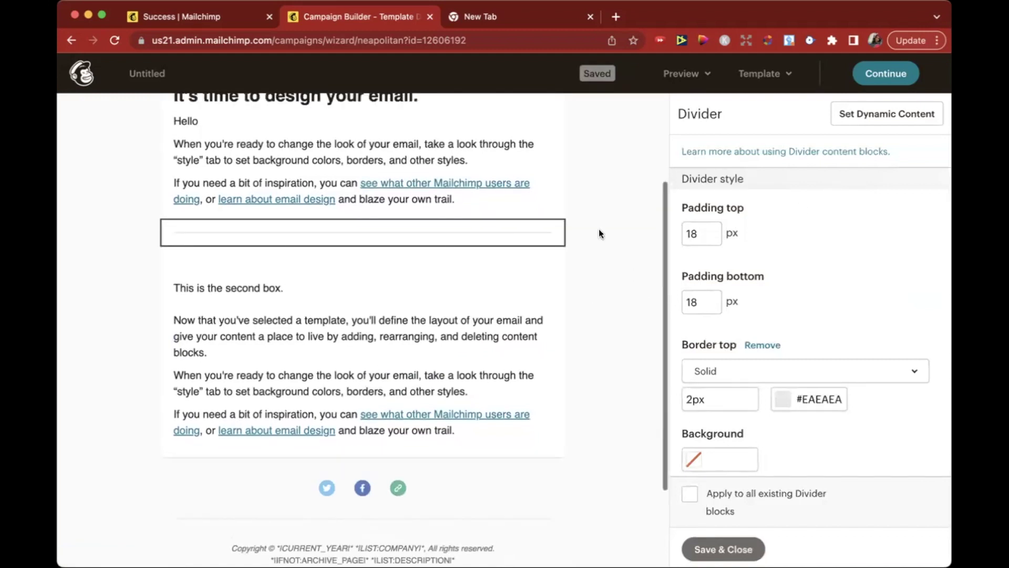
click(681, 73)
click(681, 110)
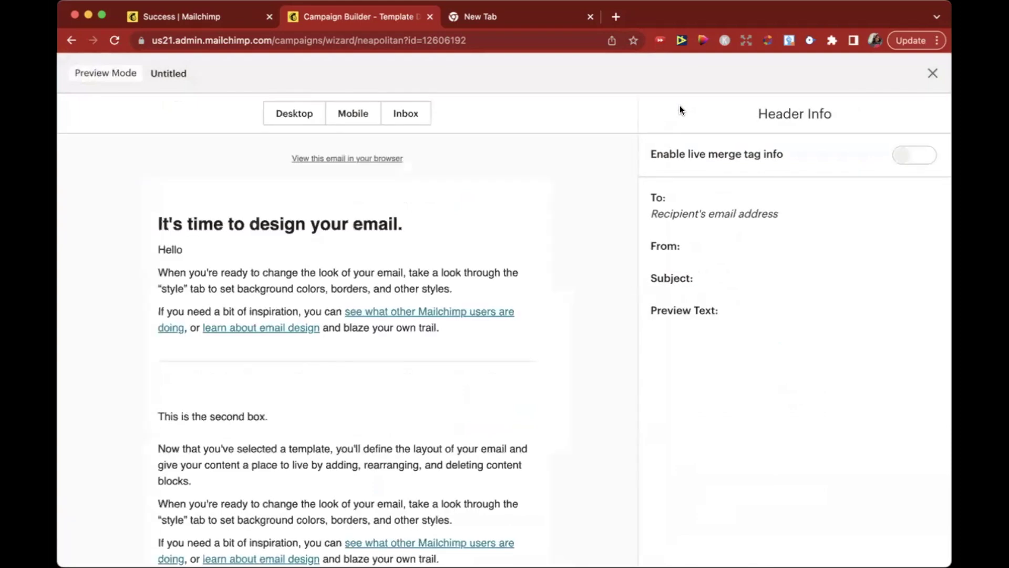
scroll(465, 248, down, 1)
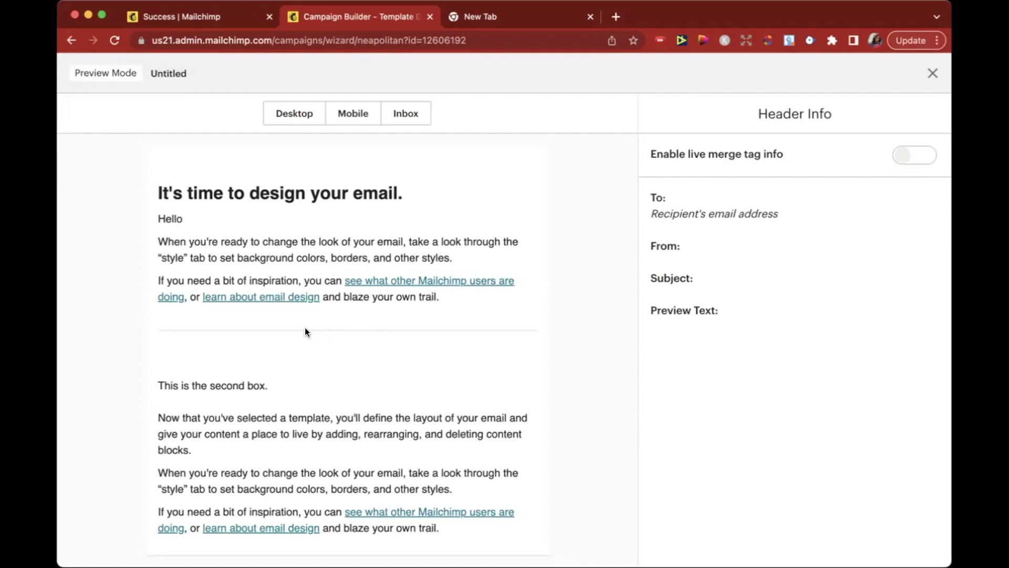
click(295, 121)
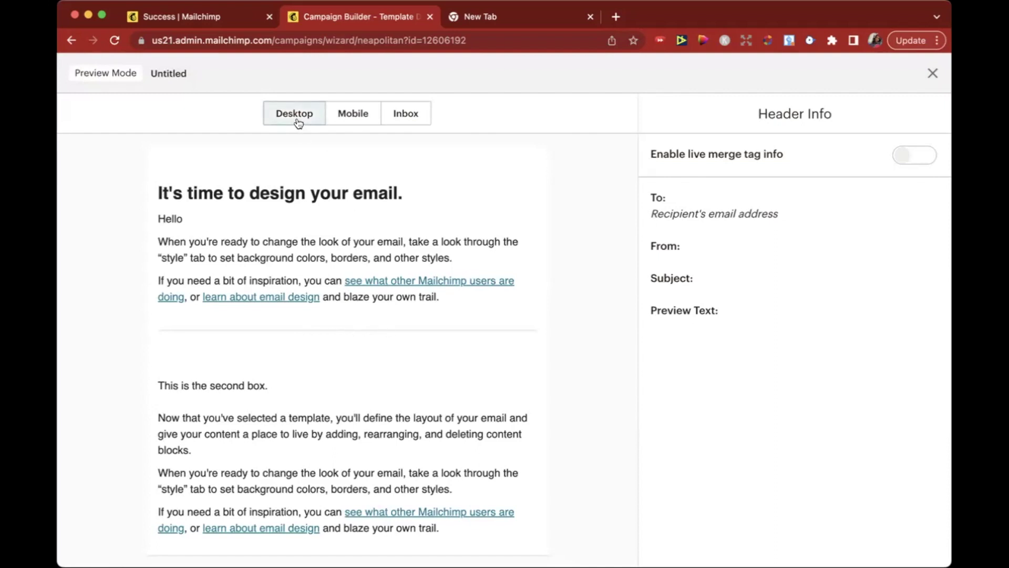
click(348, 121)
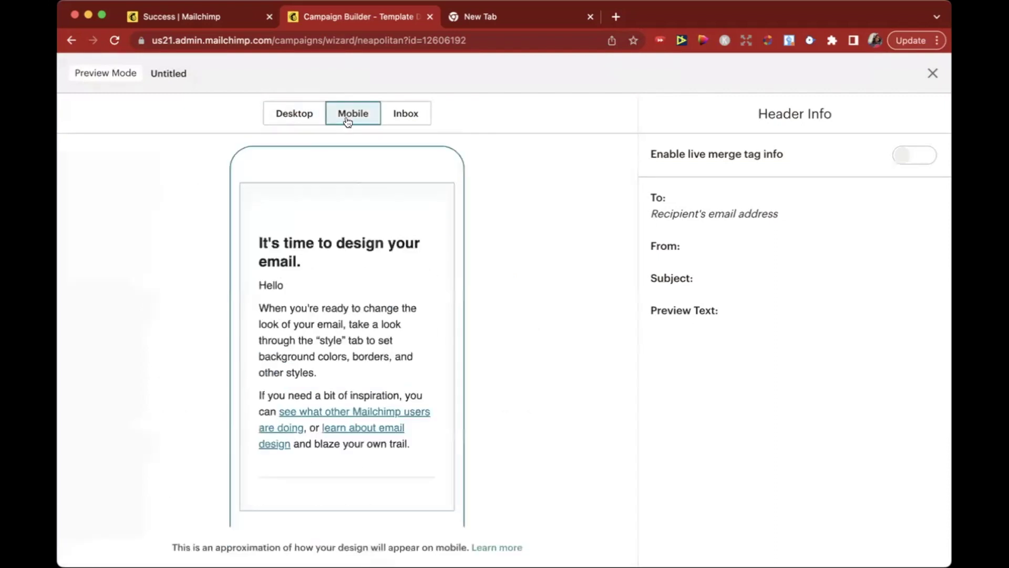
scroll(349, 310, down, 5)
scroll(349, 310, up, 2)
click(411, 123)
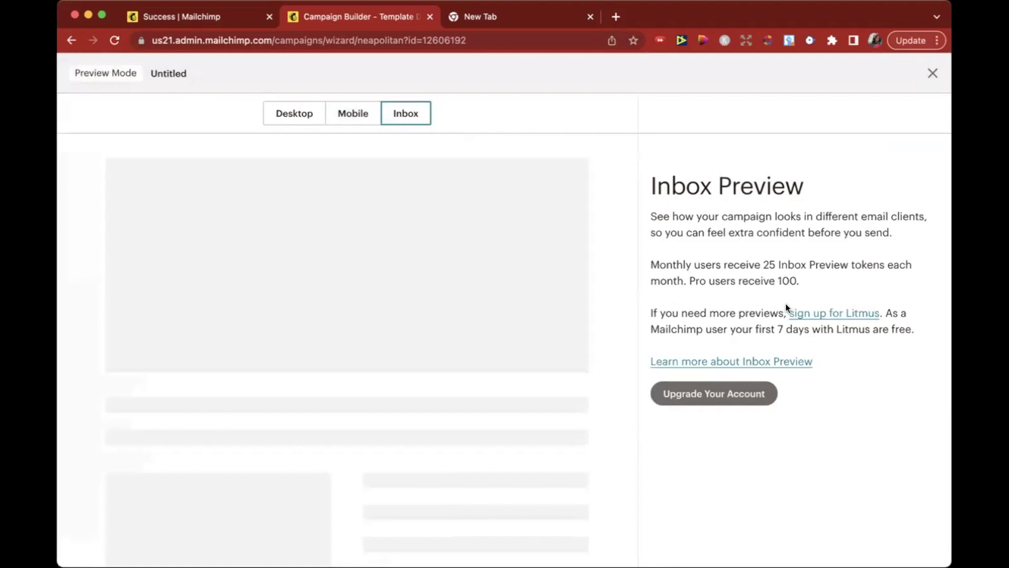
click(929, 77)
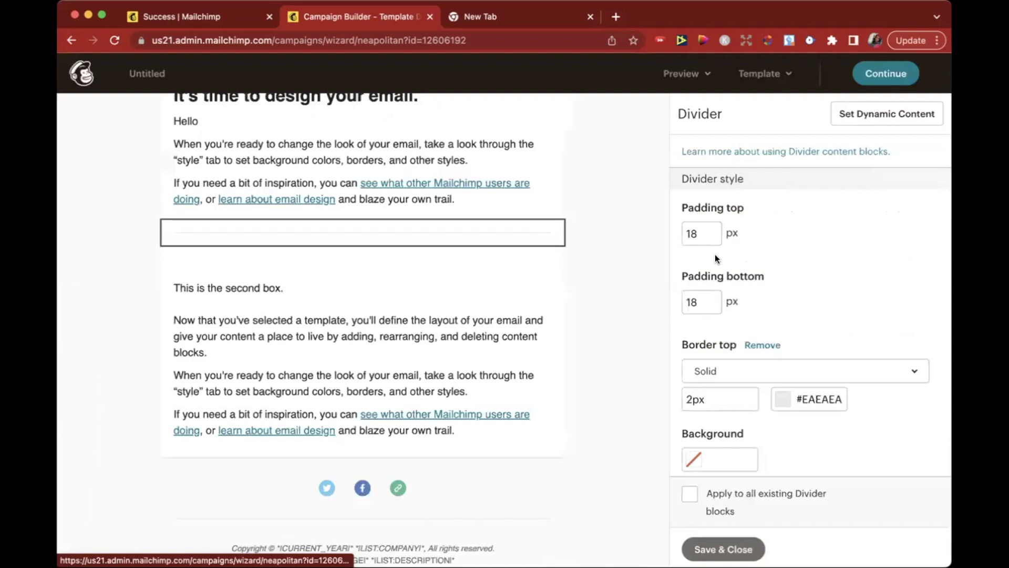
Save and close the Divider block's settings
scroll(554, 244, up, 3)
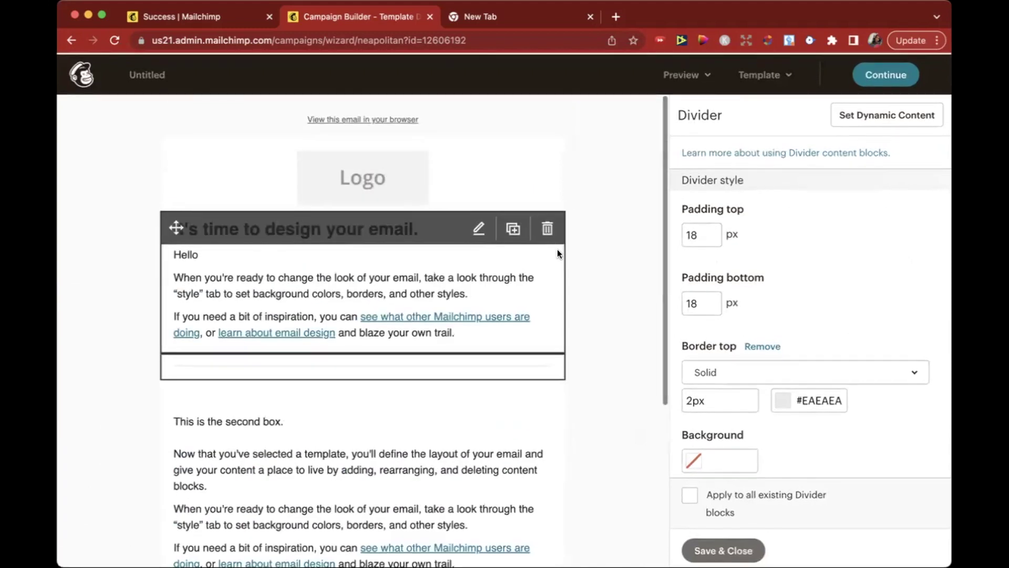
click(710, 549)
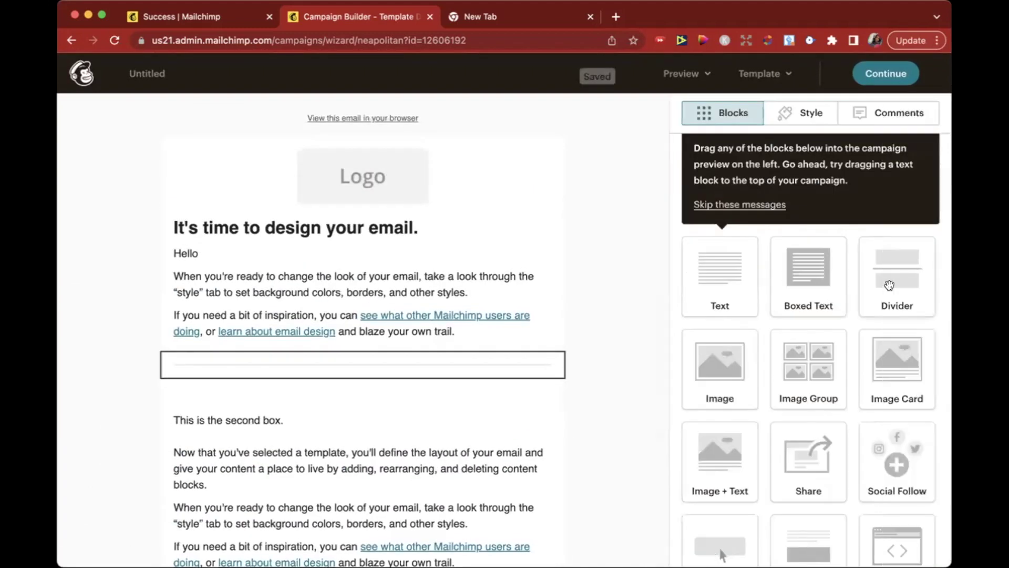
Add an Image block below the divider, and open and close the Content Studio for its image upload
scroll(787, 418, down, 3)
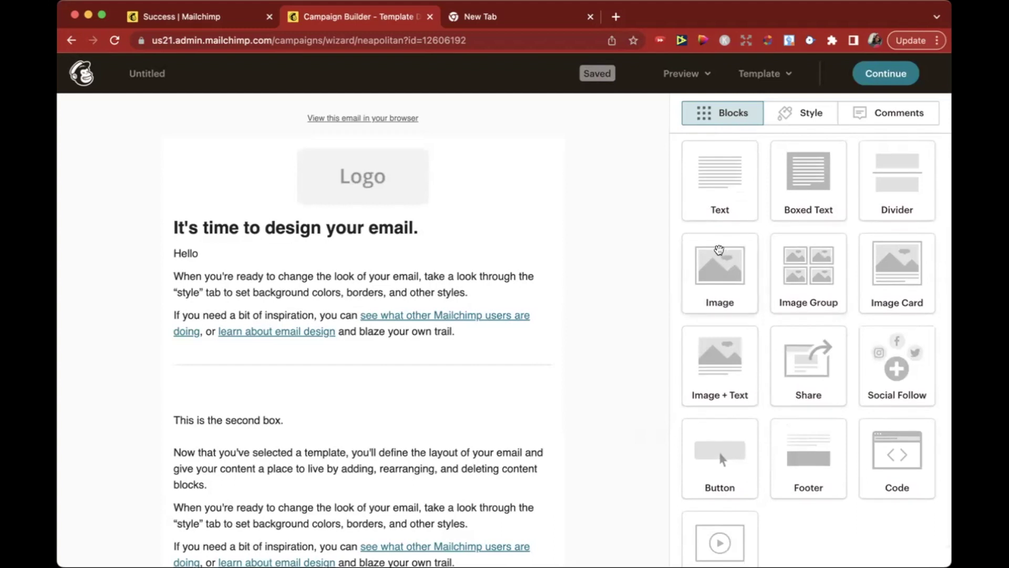
scroll(576, 315, down, 2)
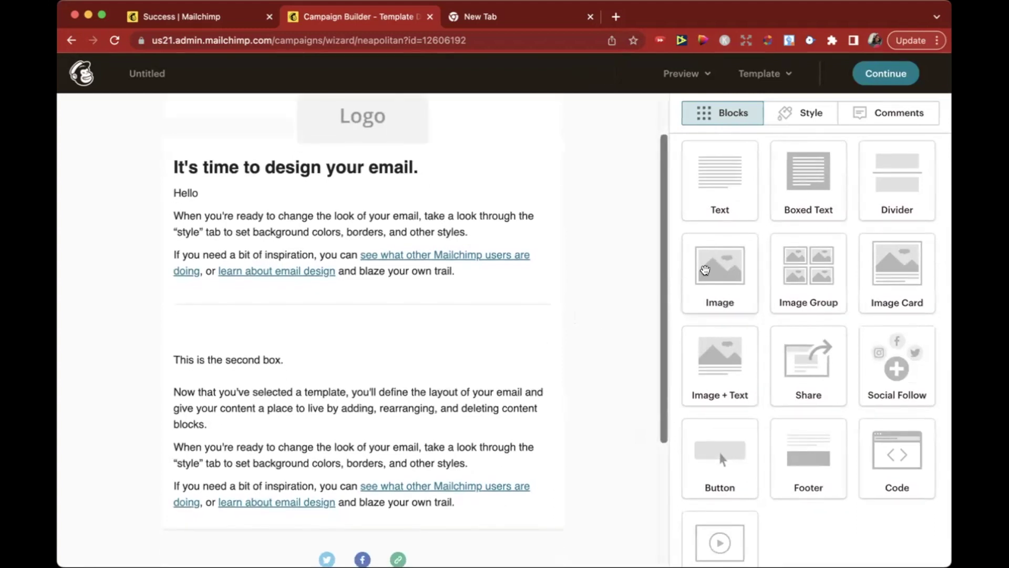
drag(708, 253, 519, 358)
drag(519, 363, 521, 362)
click(815, 181)
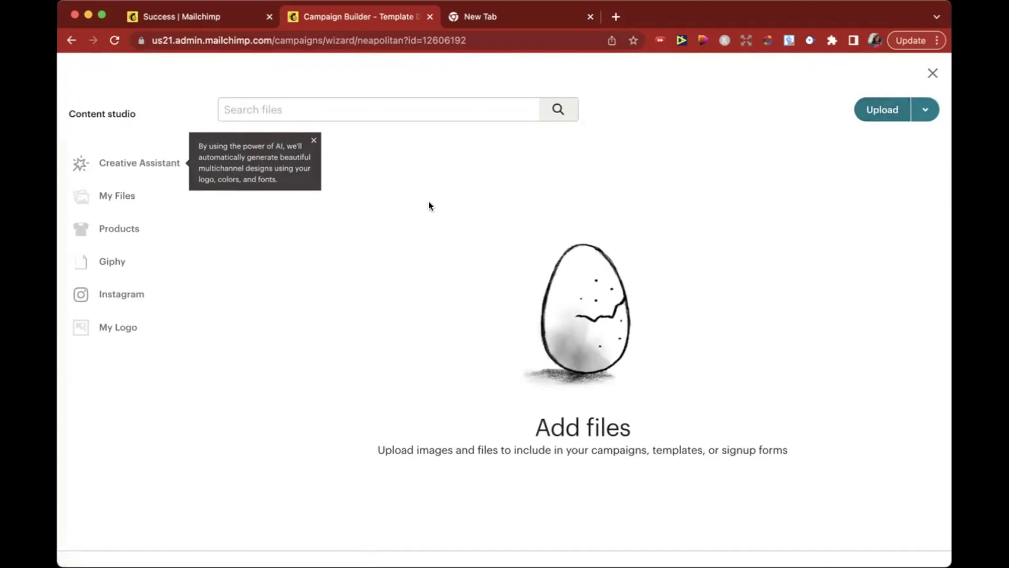
click(933, 74)
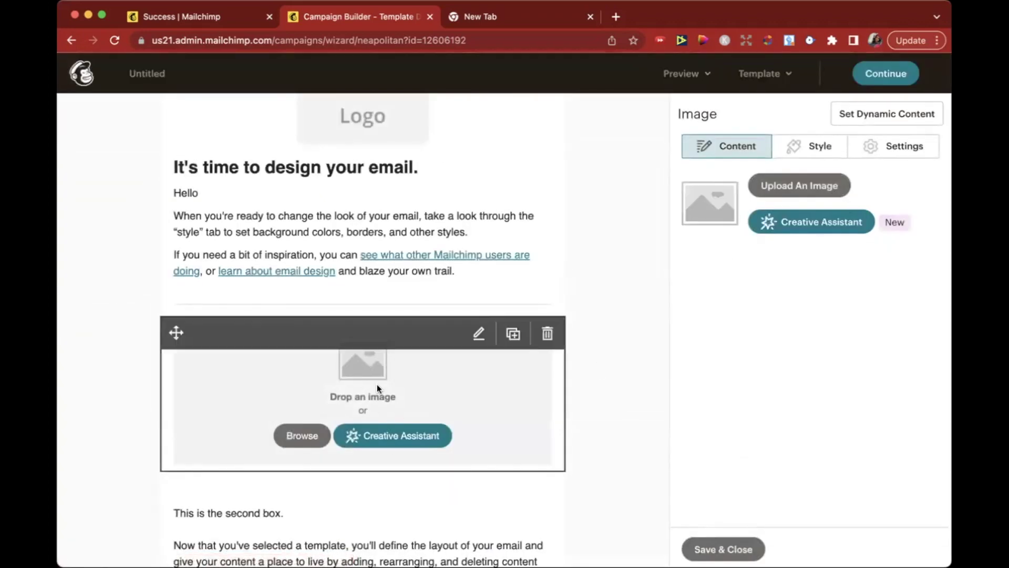
Delete the empty Image block below the divider
scroll(379, 371, down, 2)
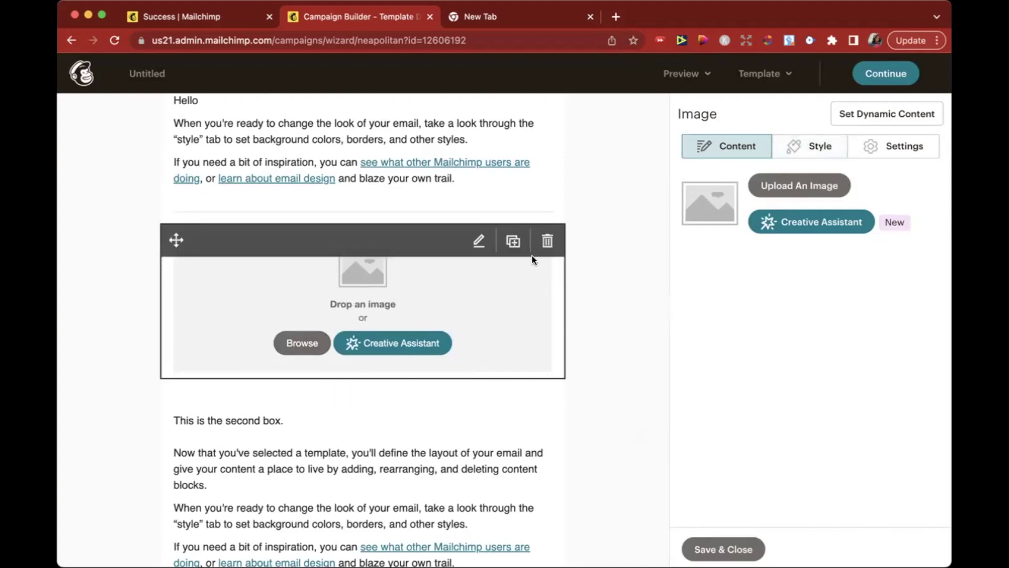
click(547, 237)
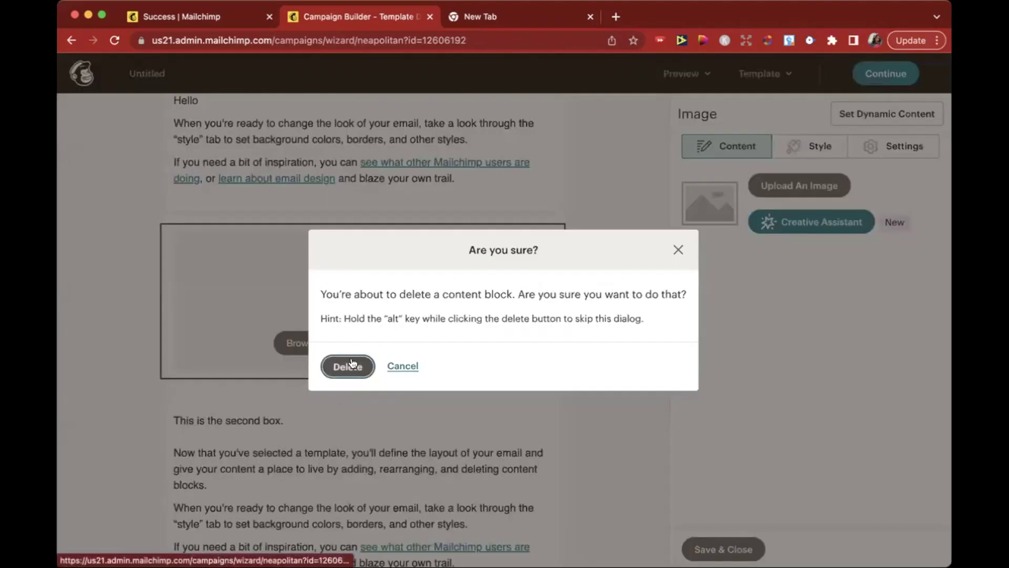
click(357, 367)
Add an Image Group block below the divider and give it a third image slot
drag(809, 273, 482, 251)
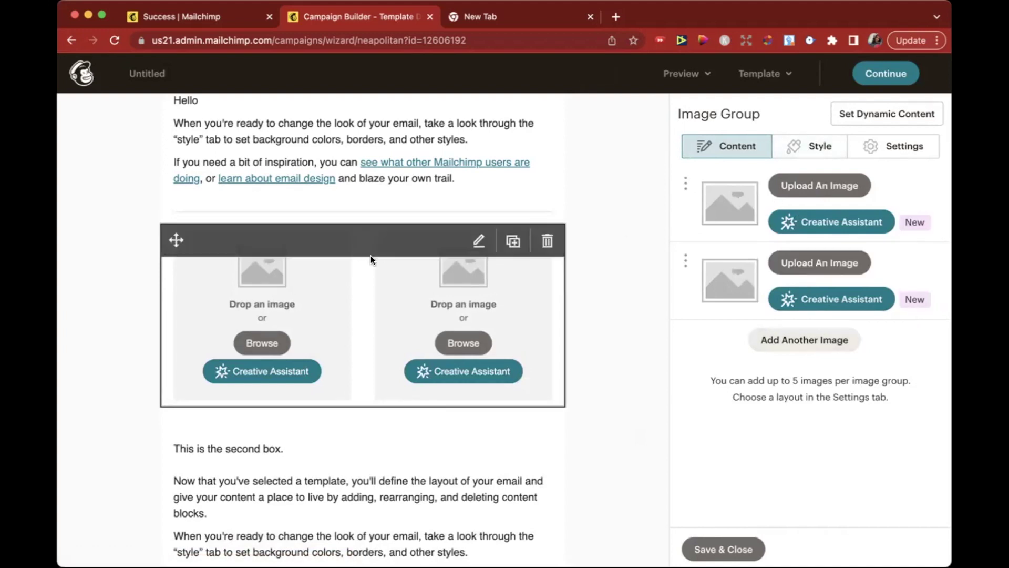
click(777, 340)
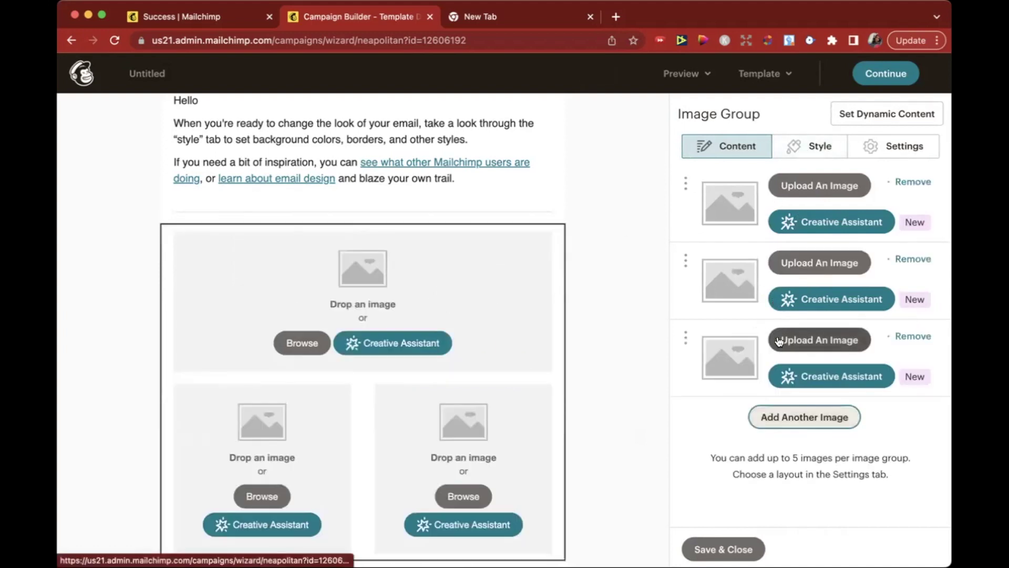
Add a fourth and a fifth image slot to the Image Group block
scroll(422, 355, down, 5)
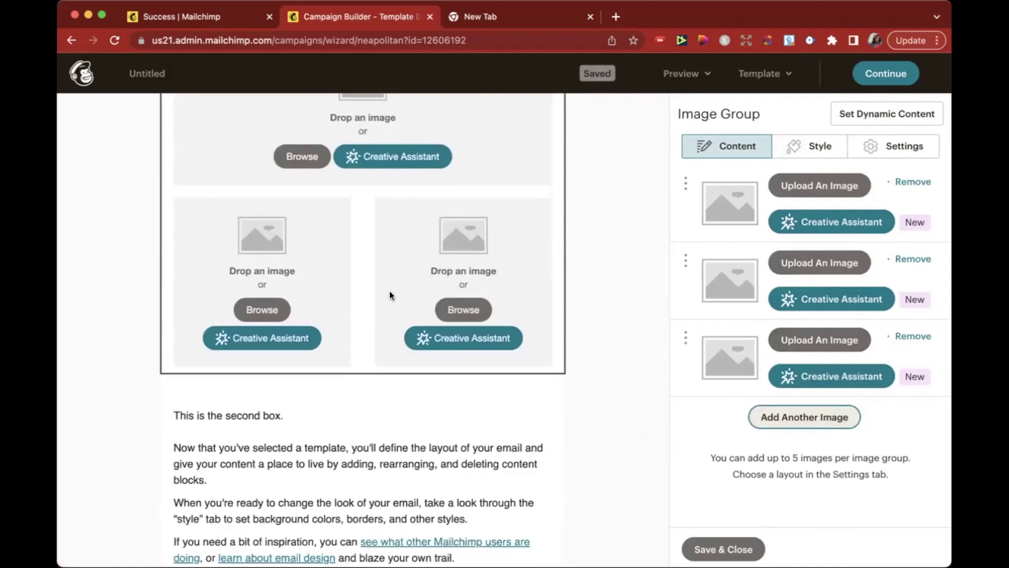
scroll(512, 245, up, 1)
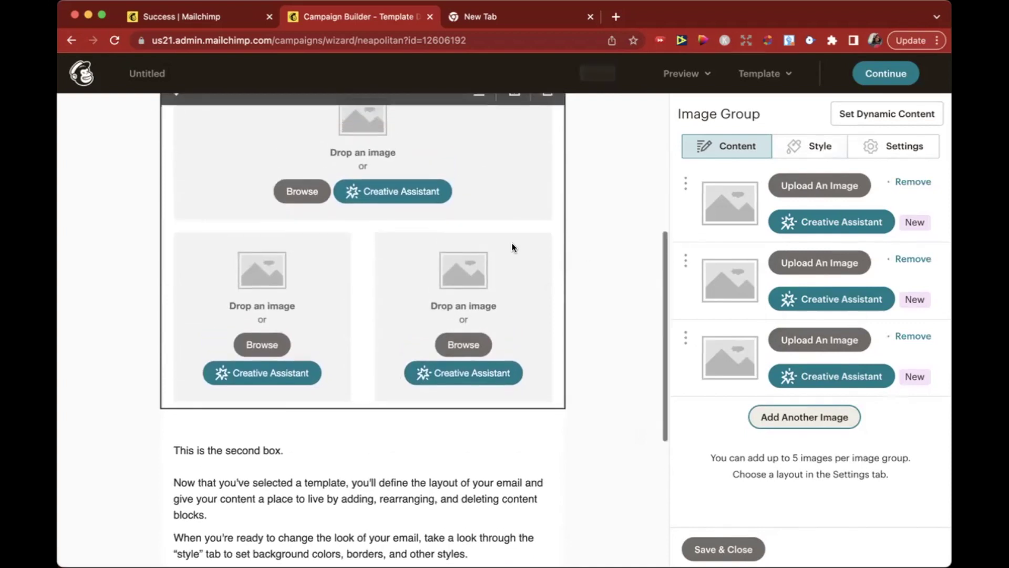
click(789, 420)
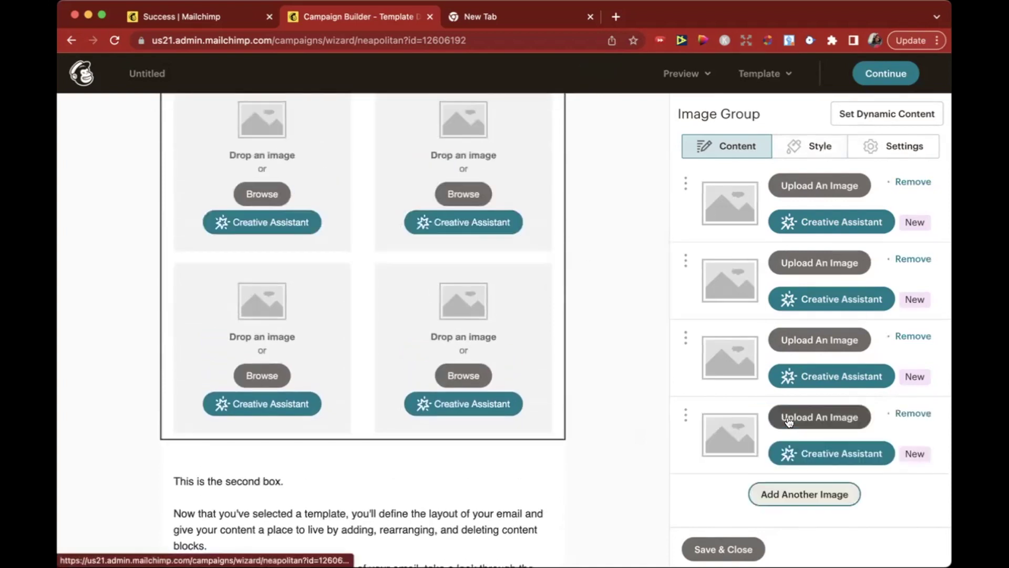
click(794, 493)
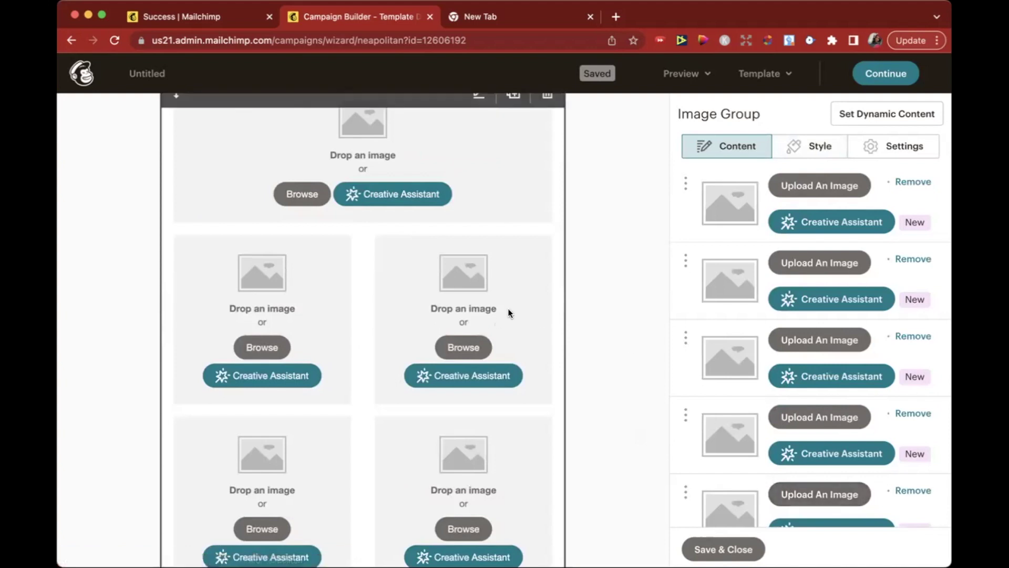
Delete the Image Group block below the divider and confirm the deletion
scroll(500, 250, up, 3)
click(545, 239)
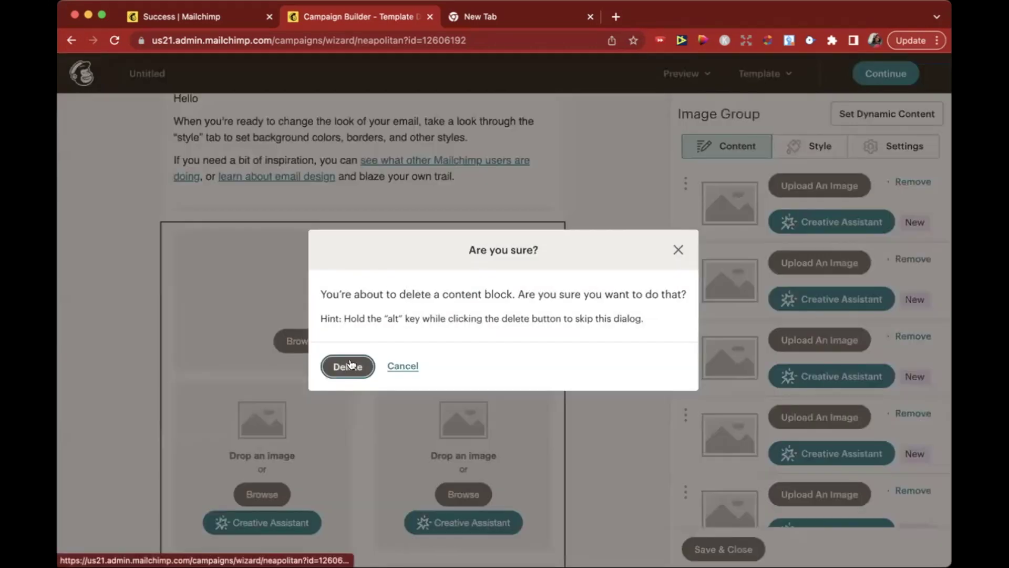
click(349, 366)
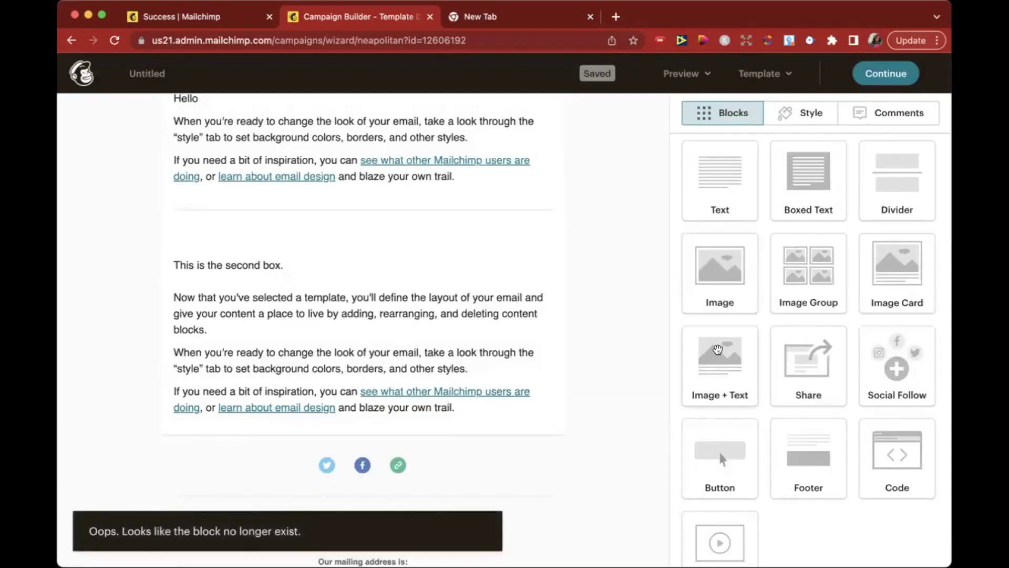
Try out an Image + Text block below the divider and delete it again
drag(716, 347, 413, 213)
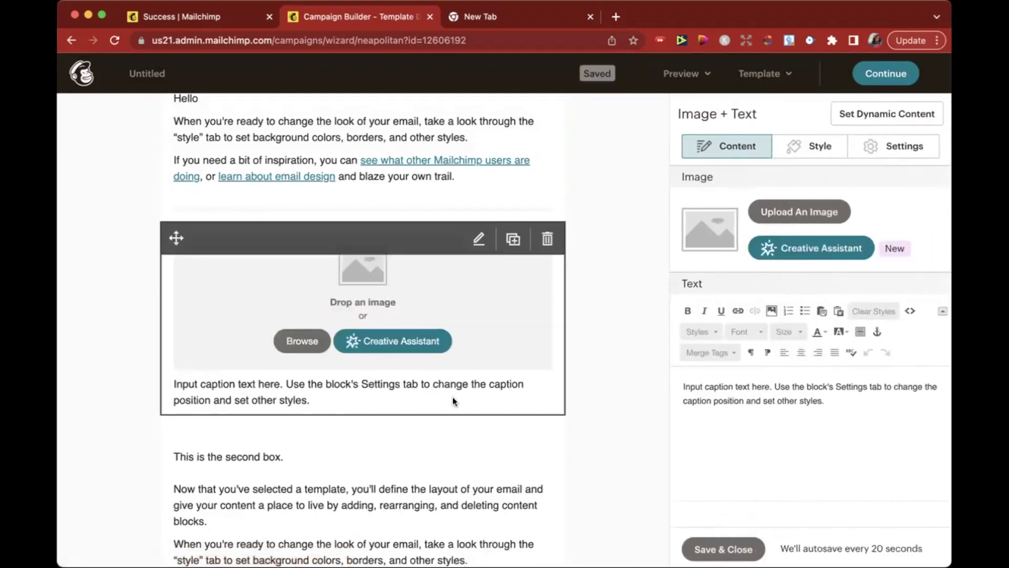
click(548, 239)
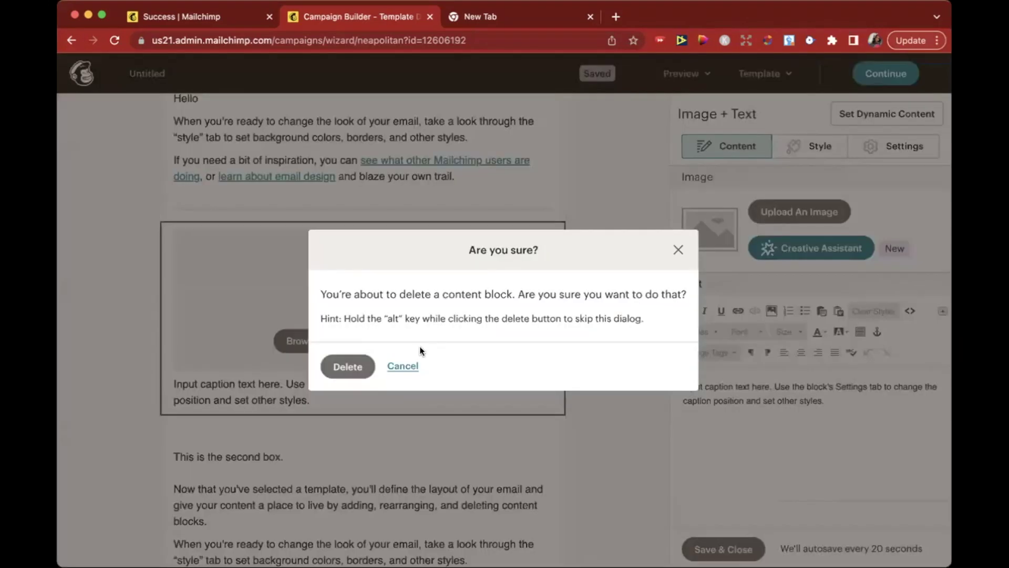
click(348, 366)
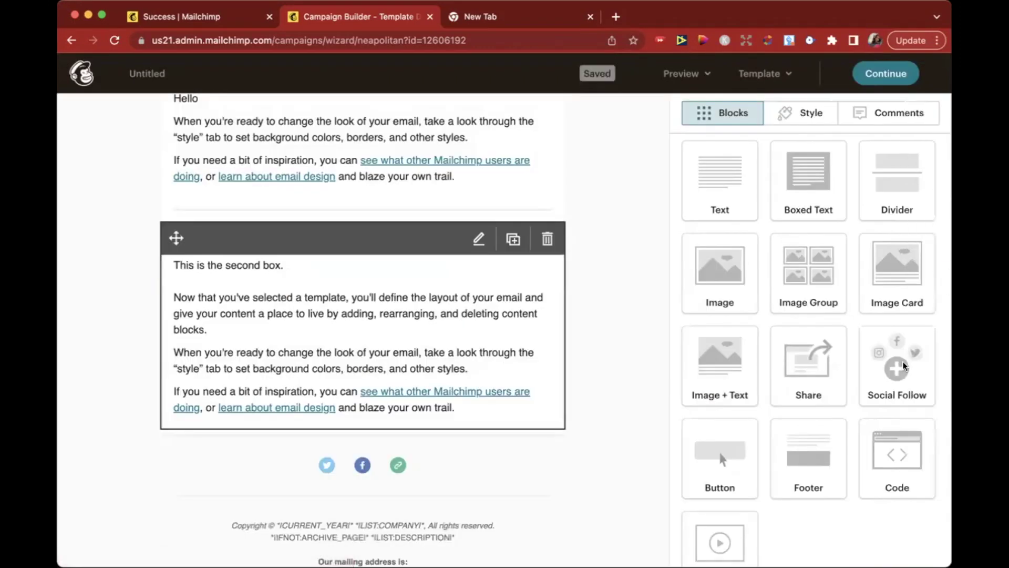
Add a Video block below the divider, and save and close its settings without a video URL
scroll(902, 362, down, 1)
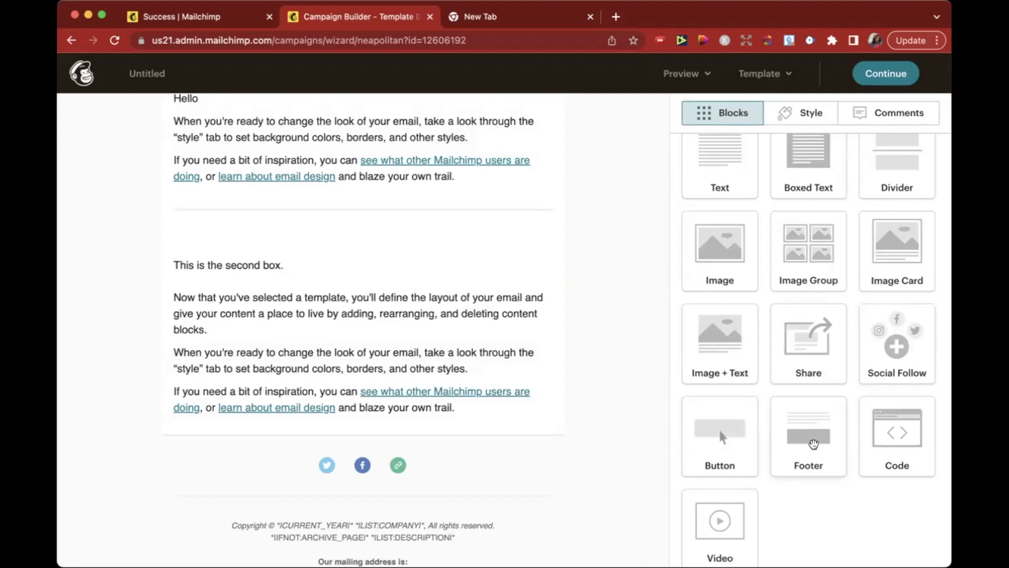
drag(727, 542, 493, 267)
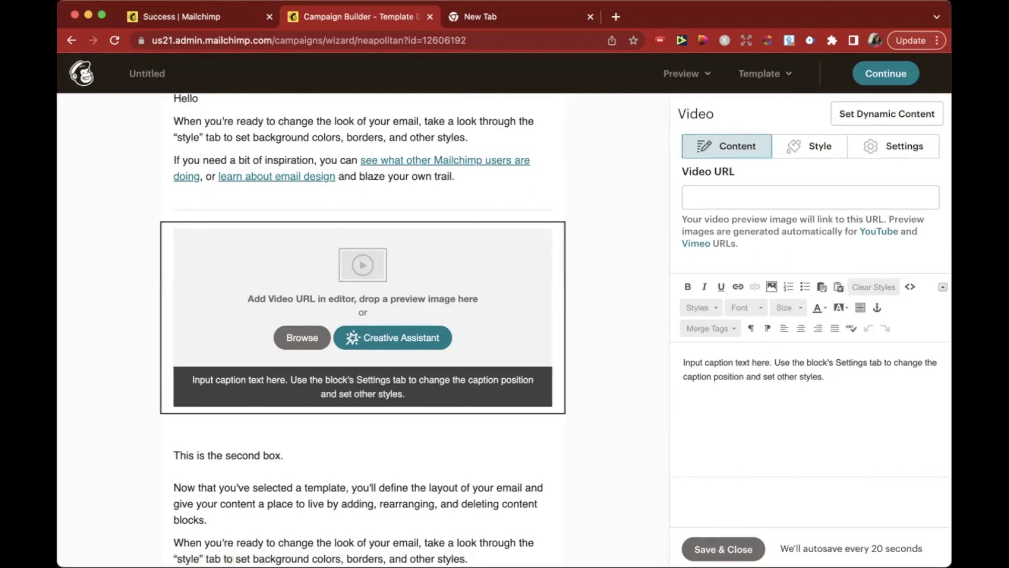
click(723, 549)
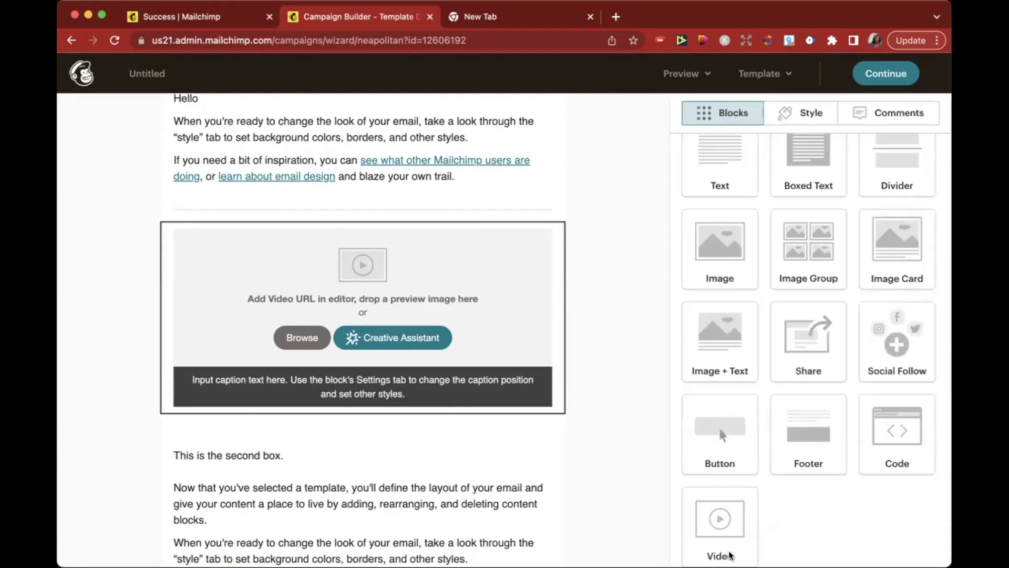
Review the placeholder text notice on leaving the design, return to editing, and open and close the heading's Text block
click(887, 76)
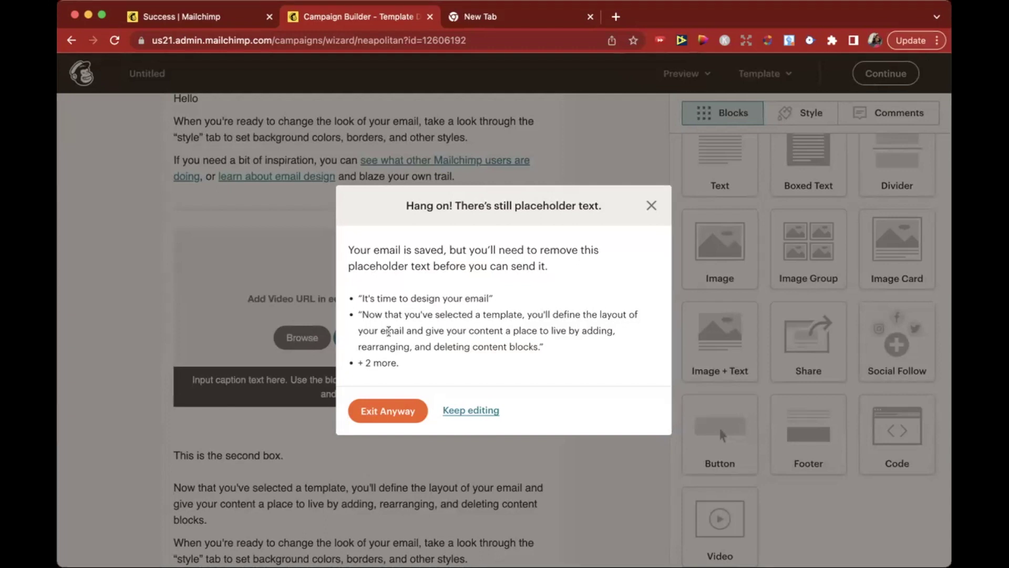
click(651, 206)
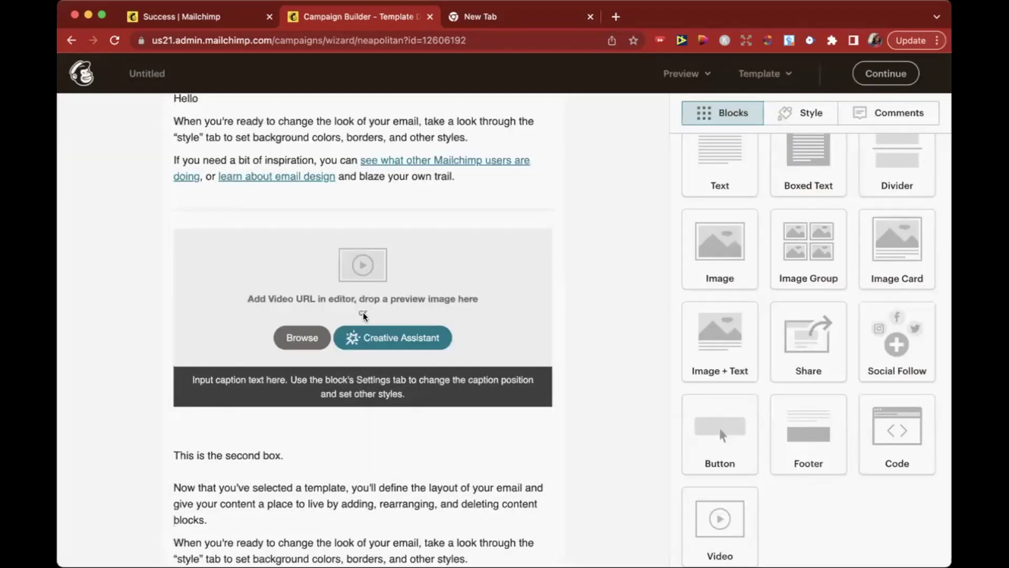
scroll(364, 317, up, 3)
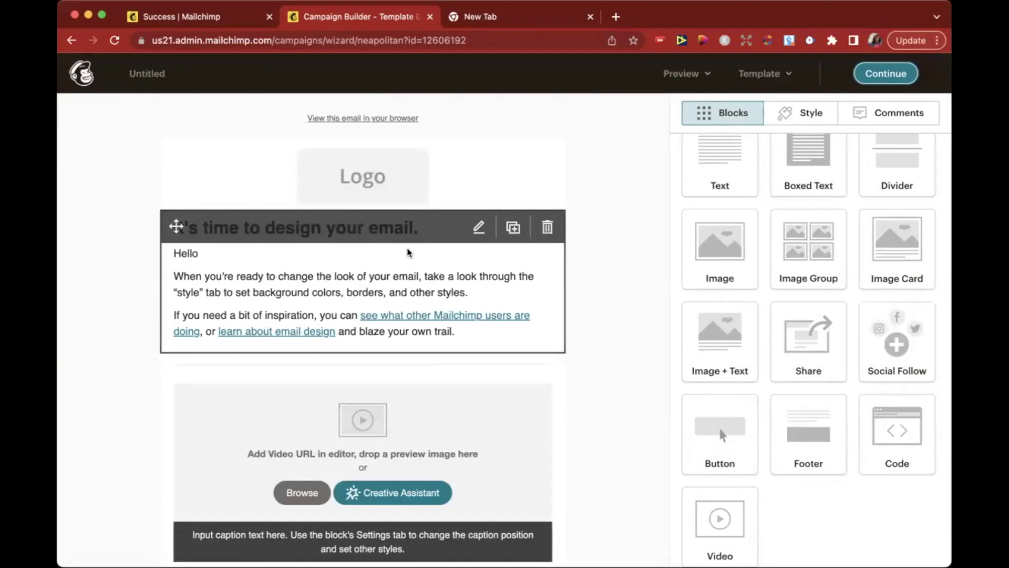
click(465, 266)
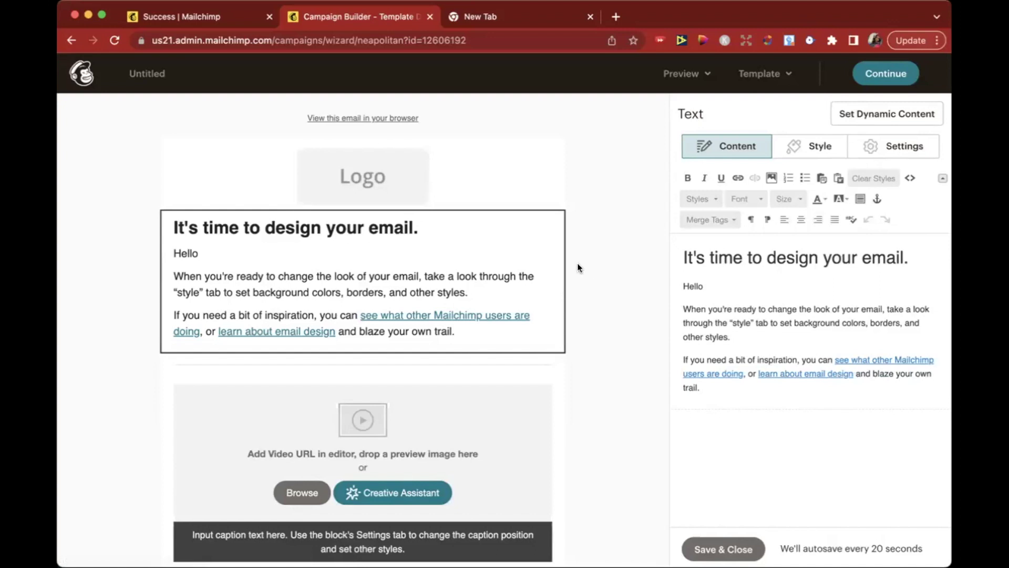
scroll(577, 266, down, 5)
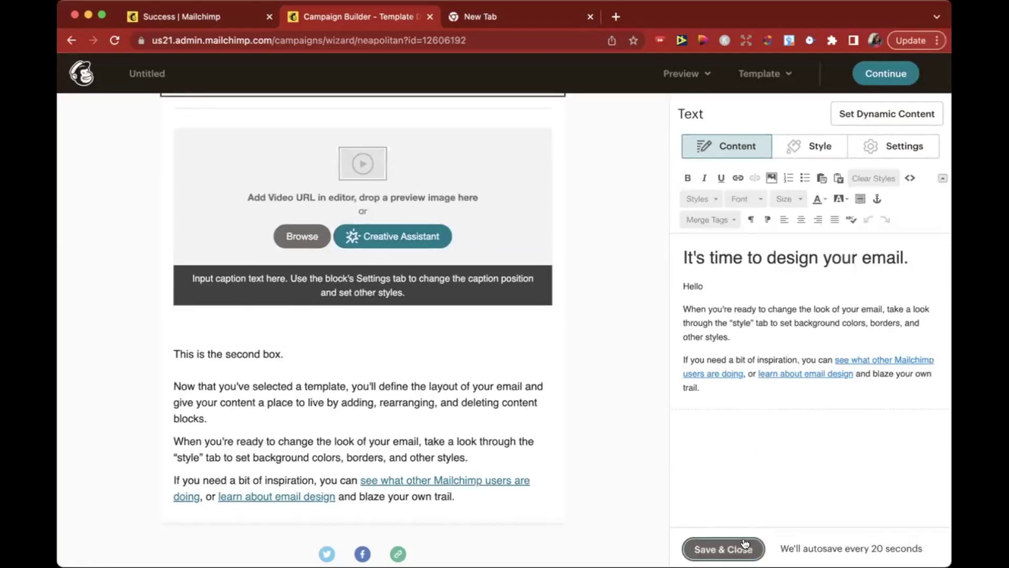
click(723, 549)
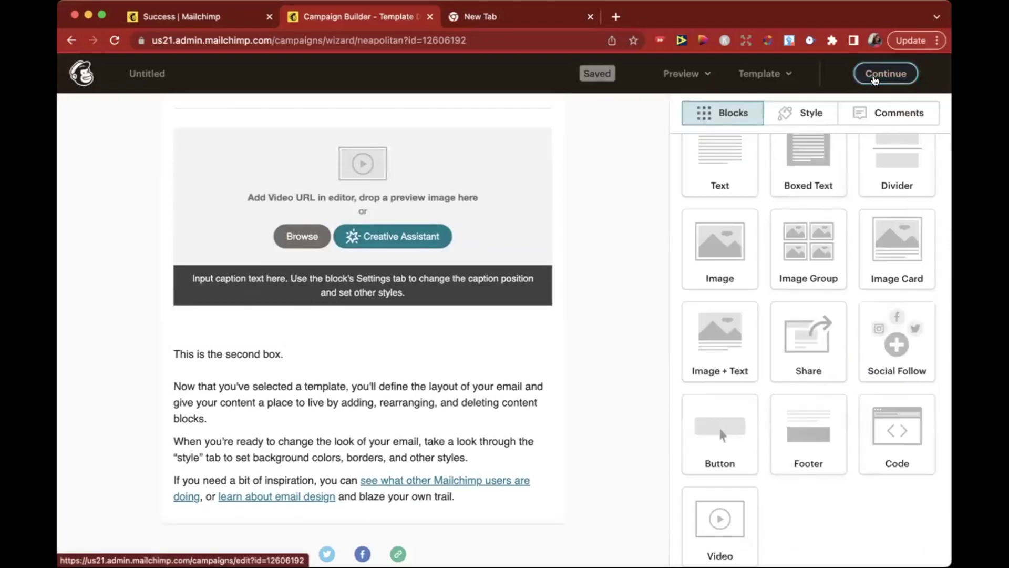
Leave the email design despite its placeholder text and set the Classic Builder as the default email editor
click(875, 77)
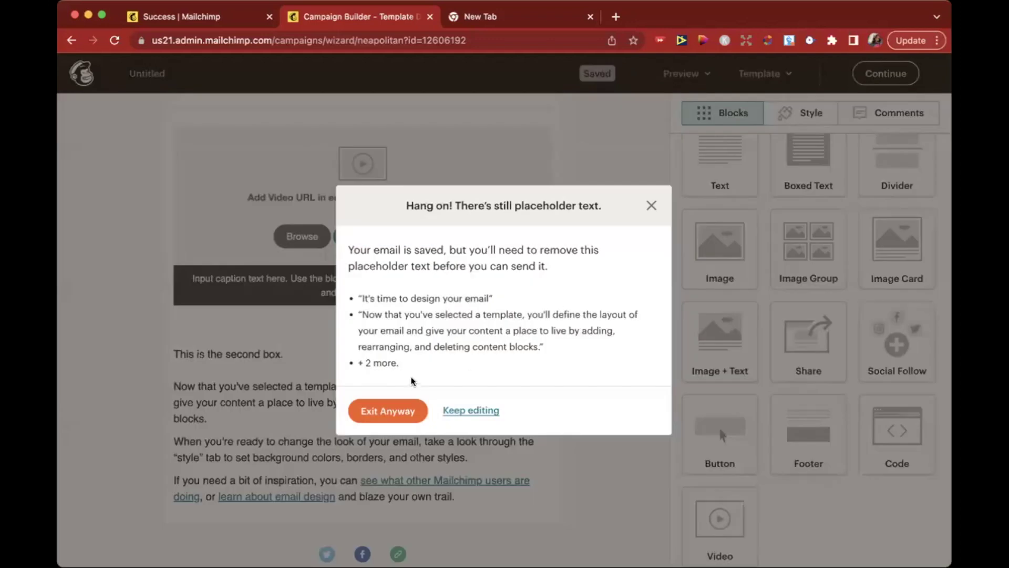
click(407, 411)
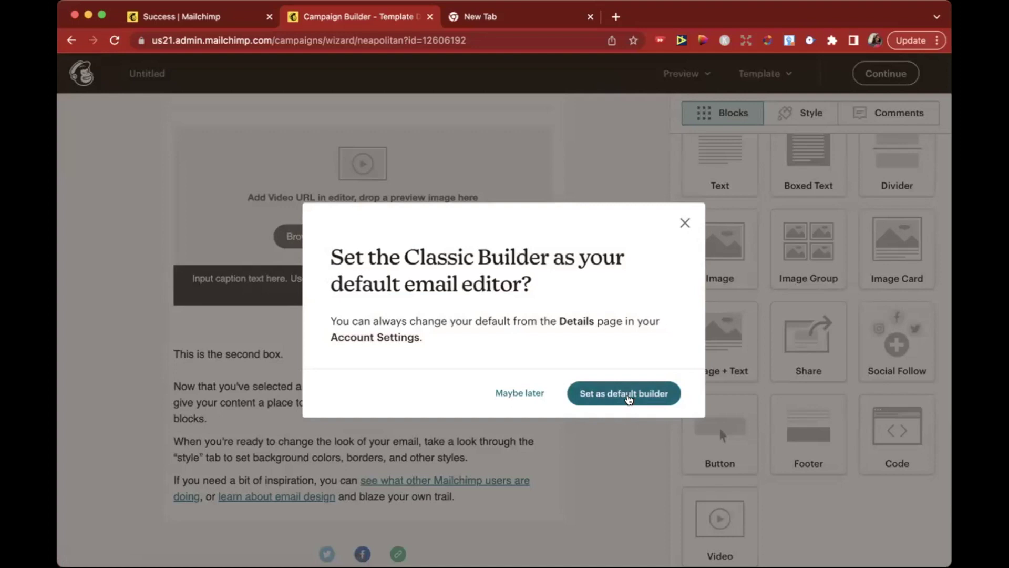
click(629, 394)
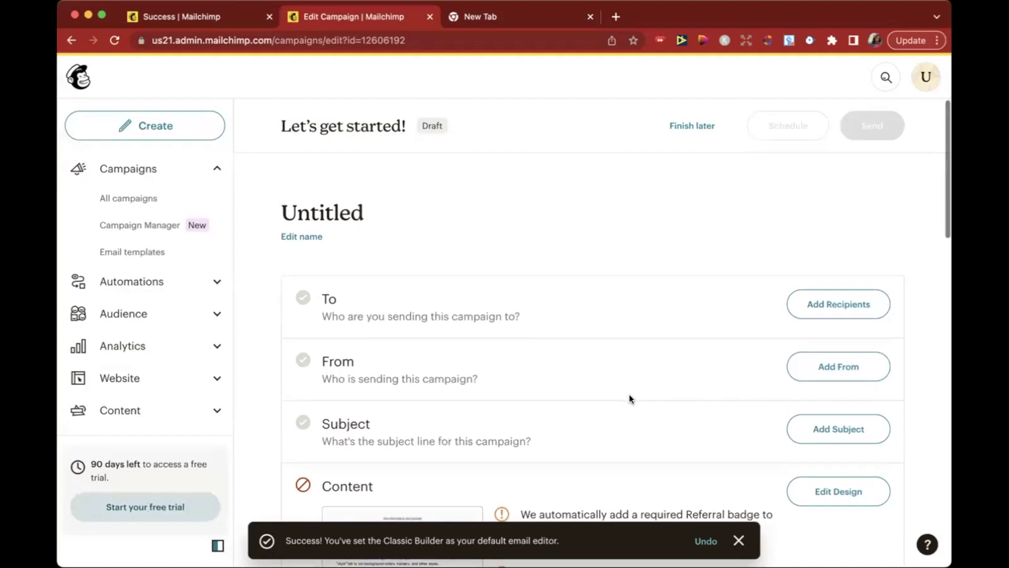
Name the campaign "Email 1 to Name of Bus" and save the name
click(295, 237)
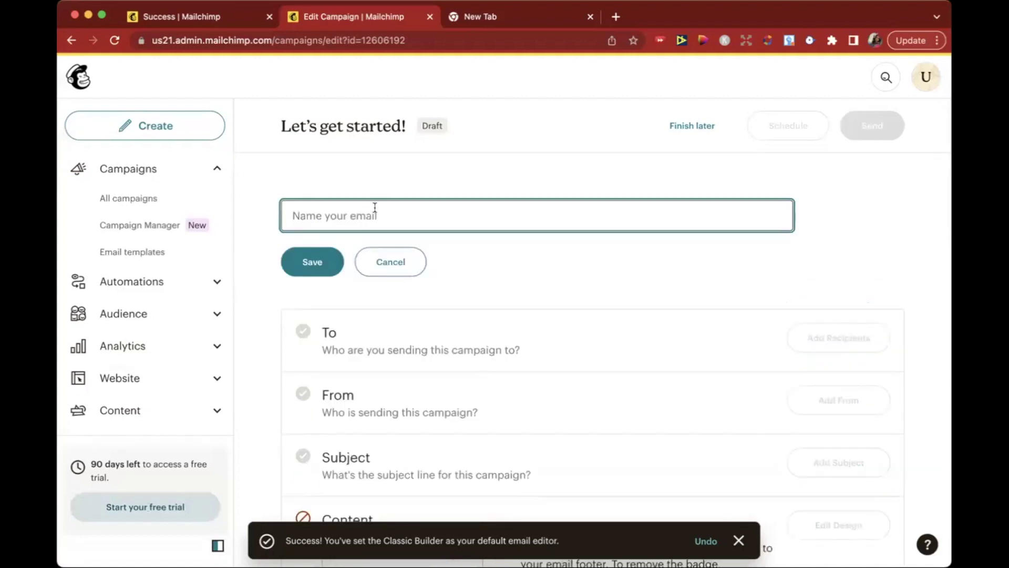
text(Email 1 to )
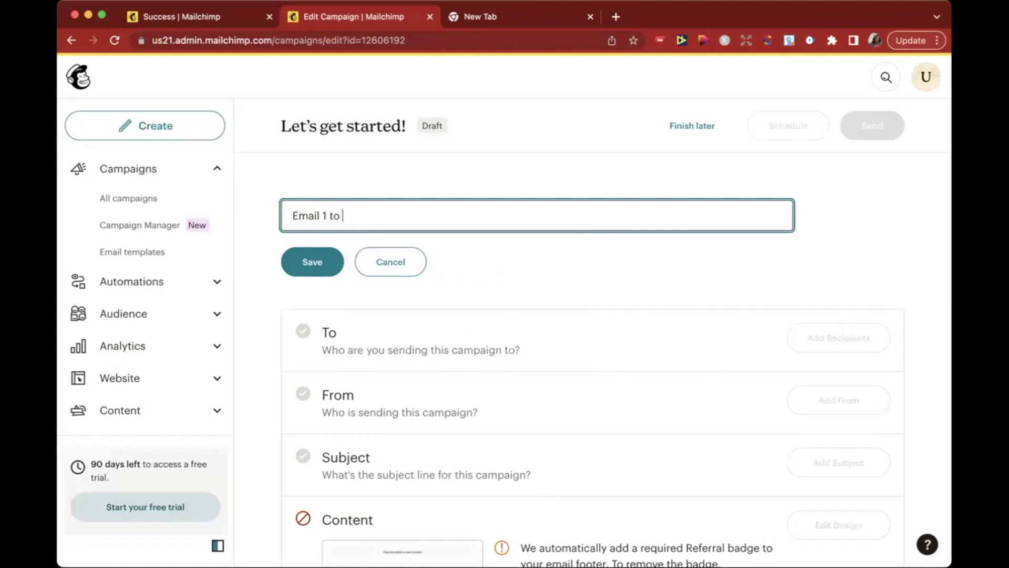
text(Name of Bus)
click(311, 262)
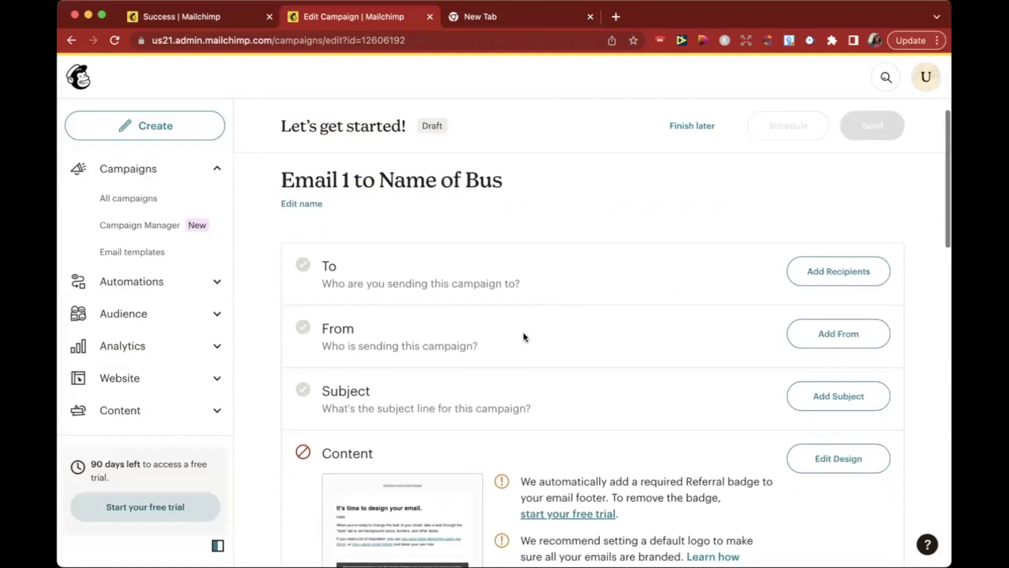
Open the campaign's recipient options to view the contact import offer, and cancel without importing
click(809, 267)
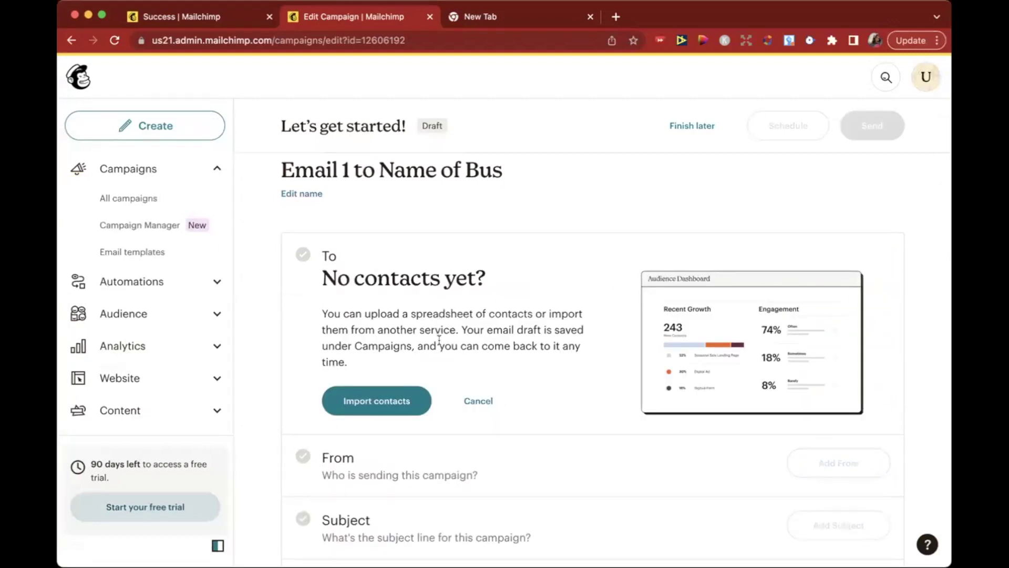
scroll(582, 226, down, 2)
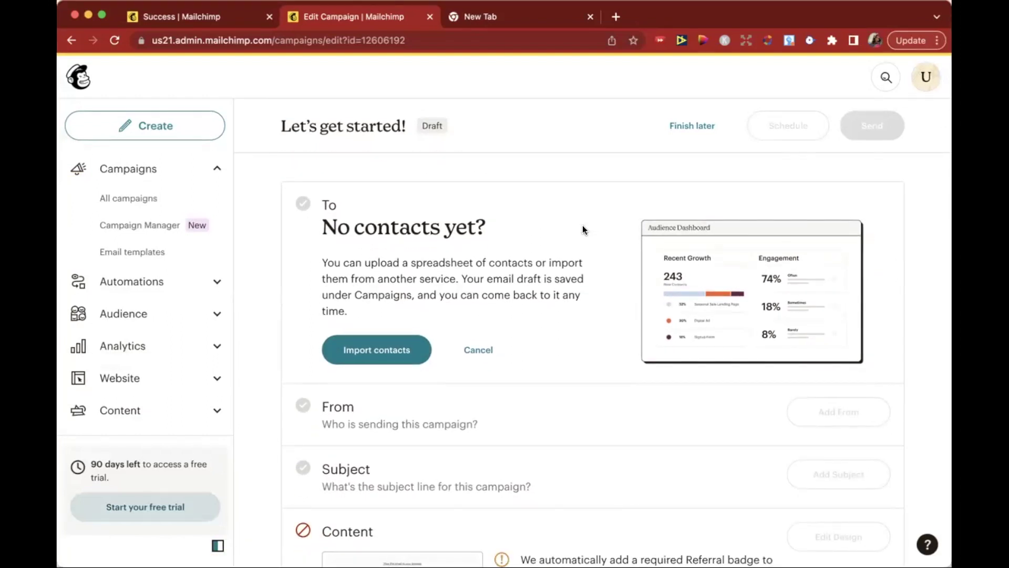
click(474, 352)
Open the campaign's From section to view the sender name and email address fields, and cancel without entries
scroll(473, 355, down, 1)
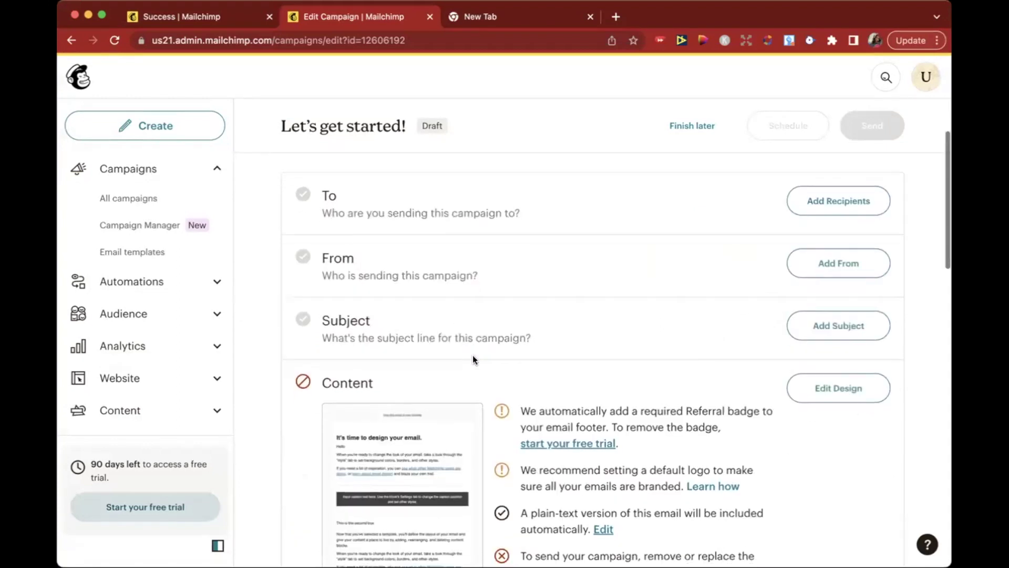
click(830, 247)
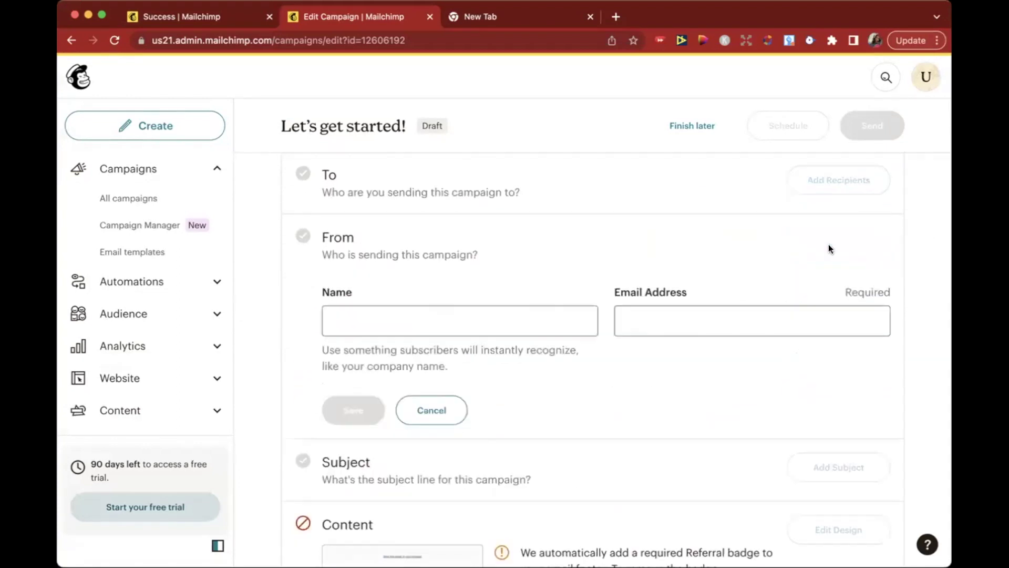
click(404, 328)
click(697, 313)
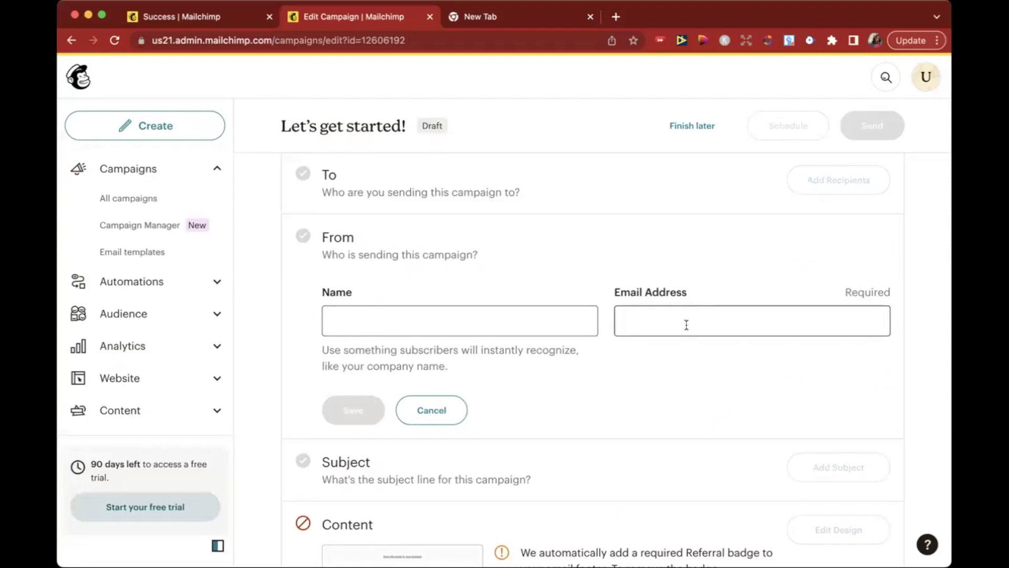
scroll(686, 324, down, 2)
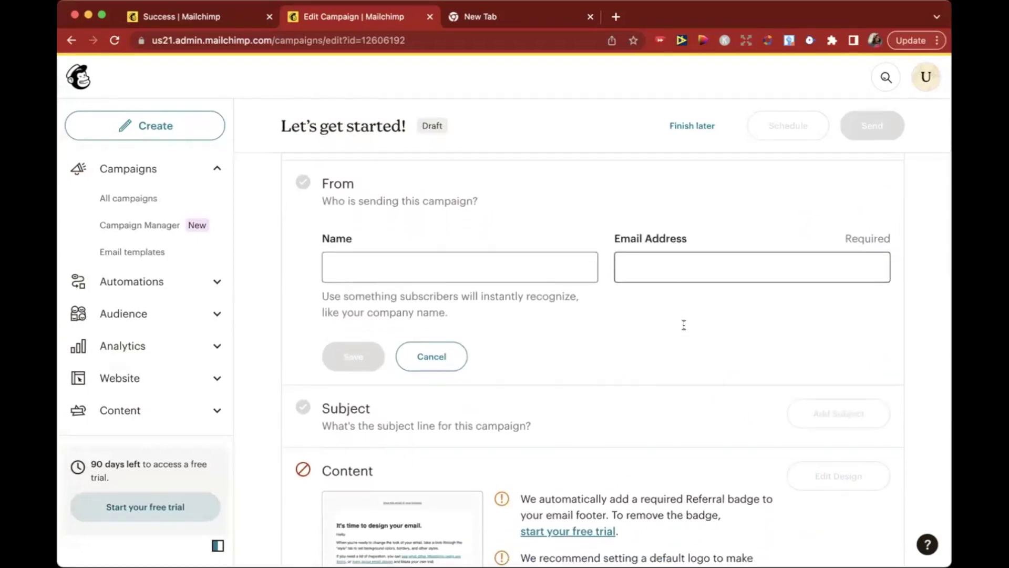
click(683, 325)
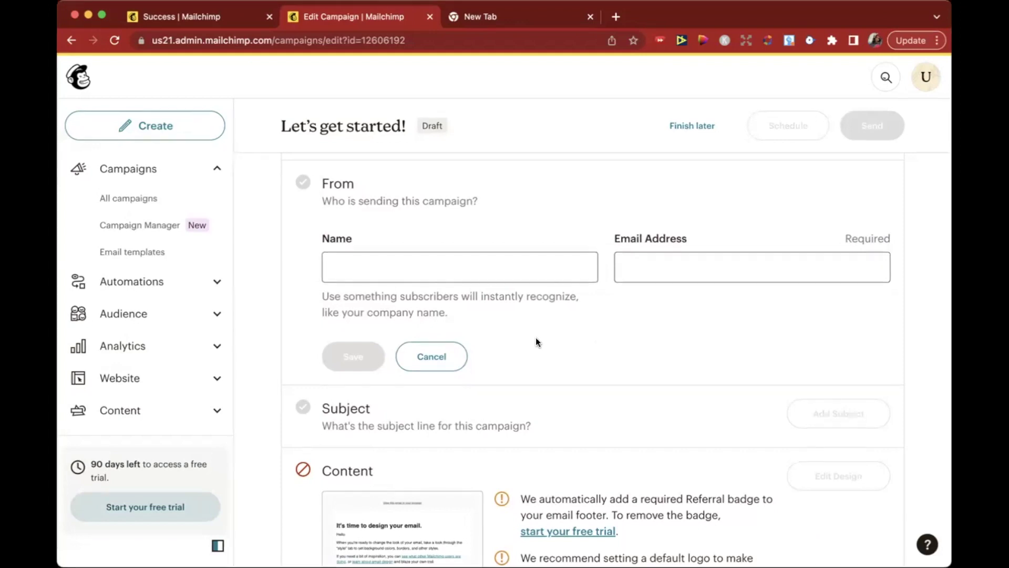
click(459, 349)
Review the Content section, open and close the test email form, and look through the campaign sharing options
scroll(463, 326, down, 2)
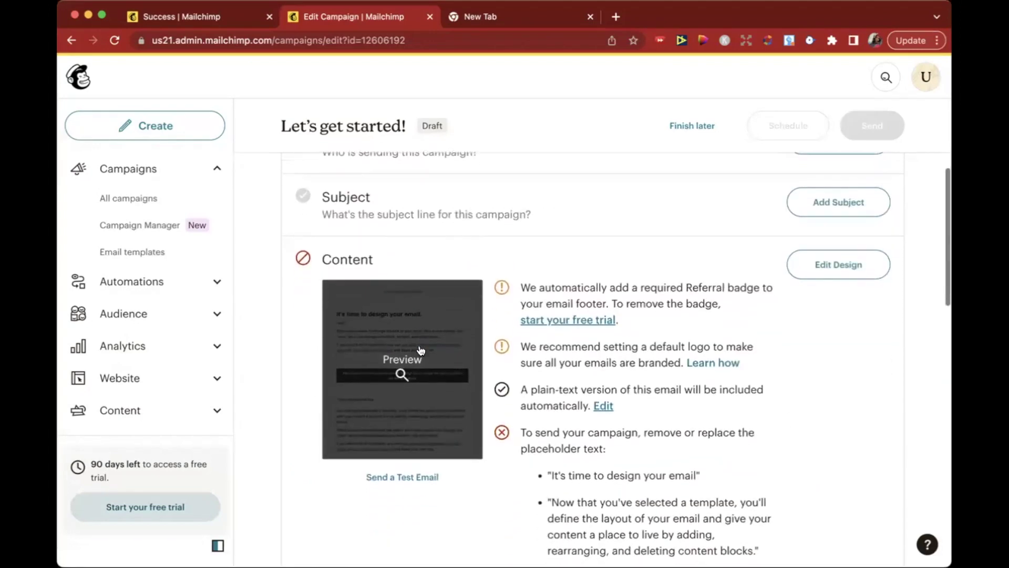
scroll(569, 222, down, 3)
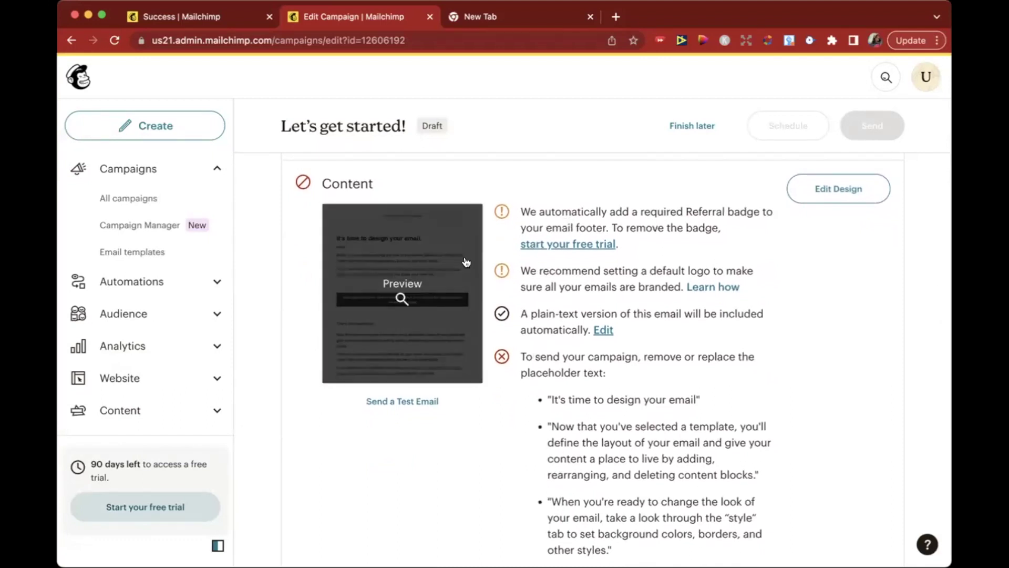
scroll(455, 352, down, 3)
click(420, 248)
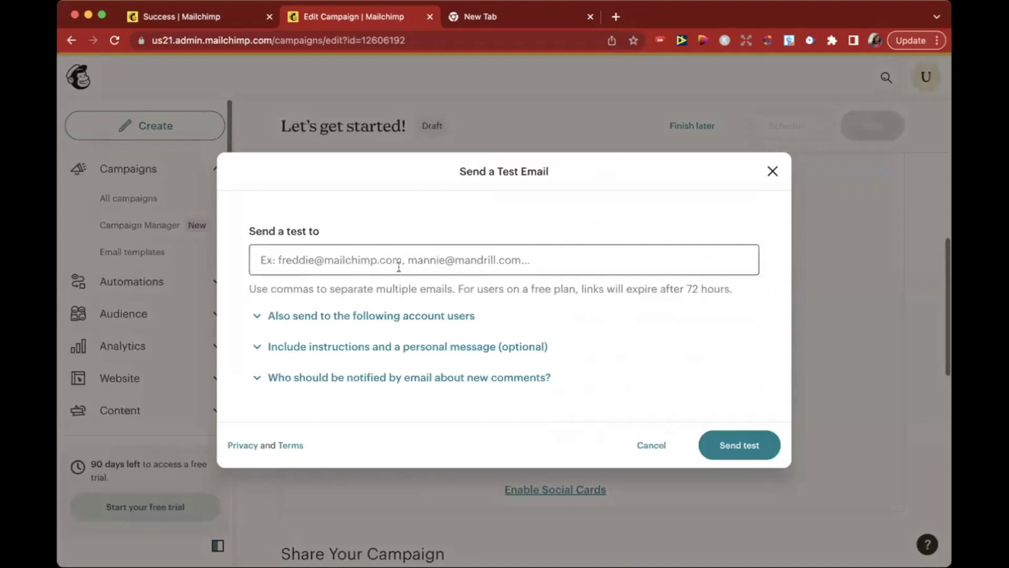
click(768, 170)
scroll(627, 286, down, 5)
scroll(628, 286, down, 2)
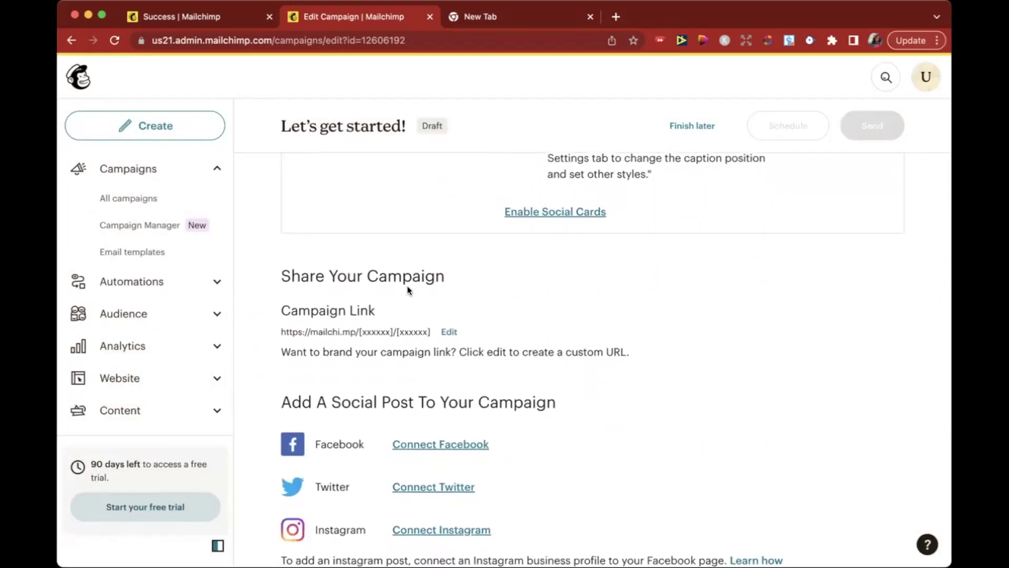
Review the campaign's social post connections and its Settings & Tracking section, and switch to the empty browser tab
scroll(414, 287, down, 3)
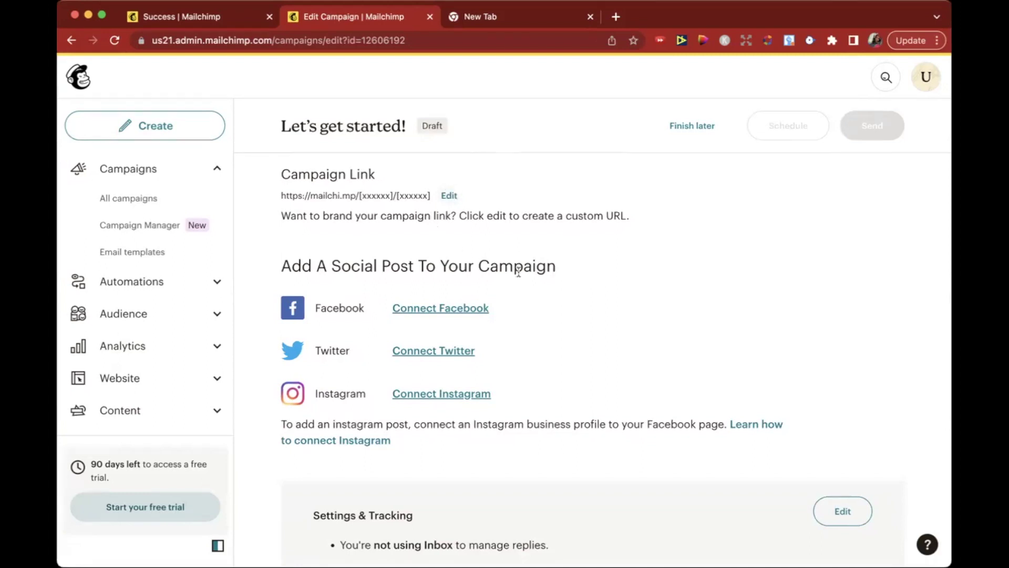
scroll(518, 274, down, 5)
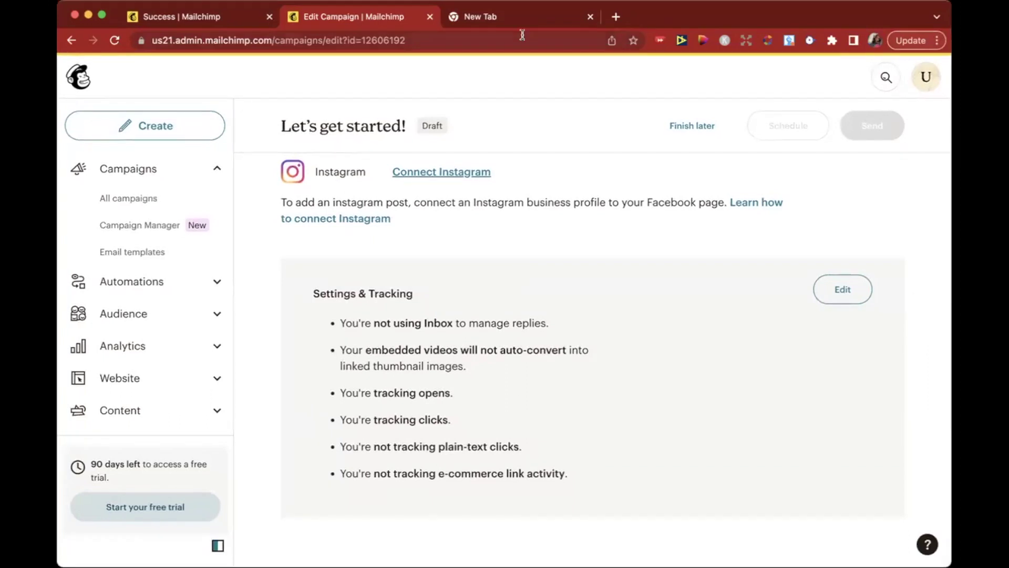
click(514, 18)
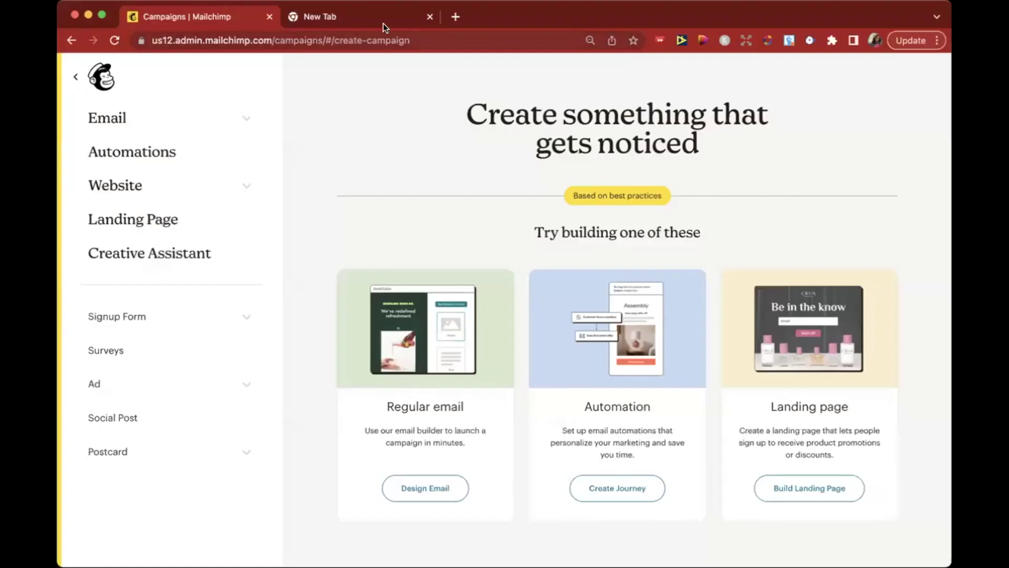
Open the coach's personal website in the empty browser tab beside the Mailchimp campaign creation page
click(384, 24)
click(359, 42)
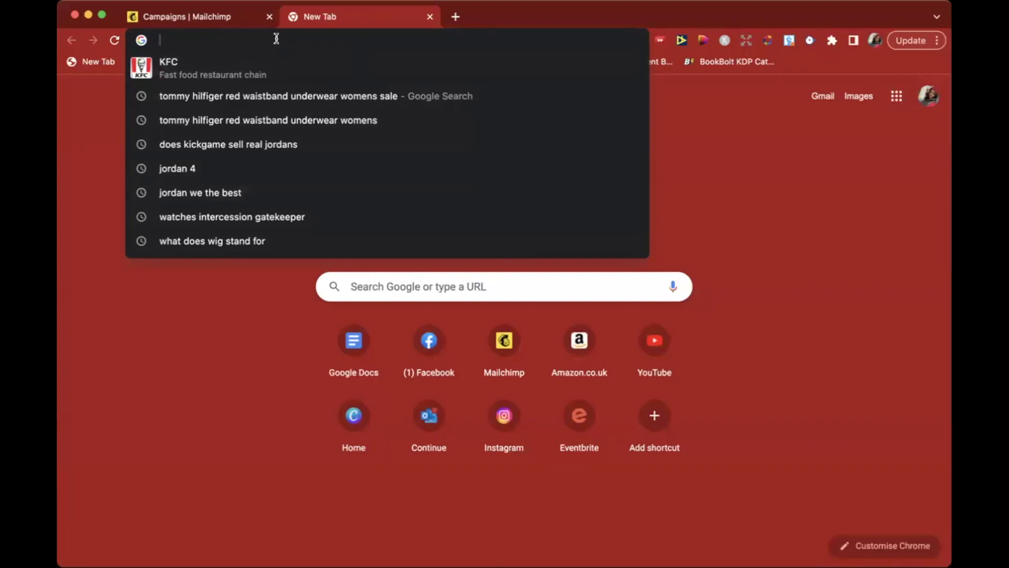
text(debbieakinkunle.com)
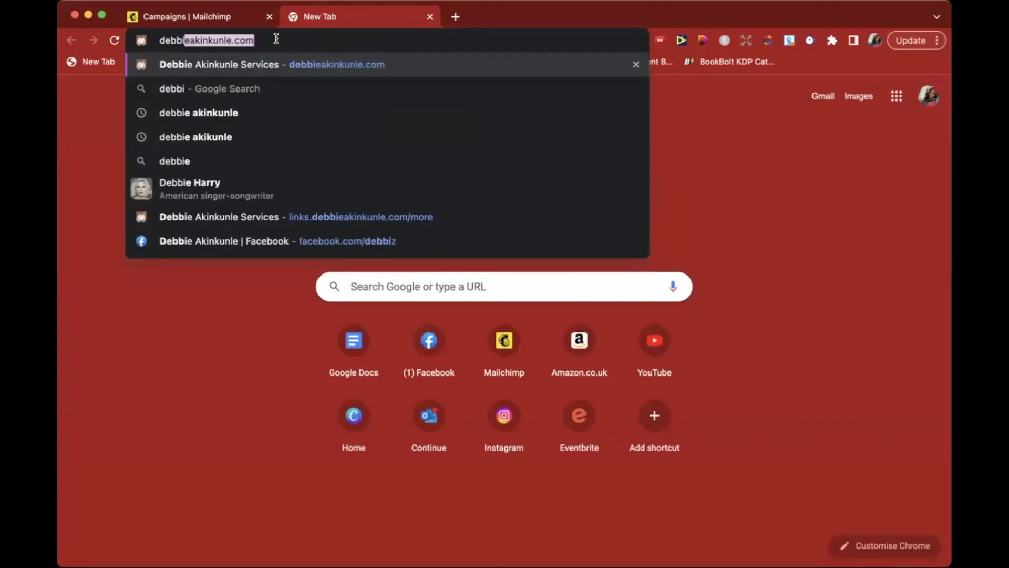
key(Return)
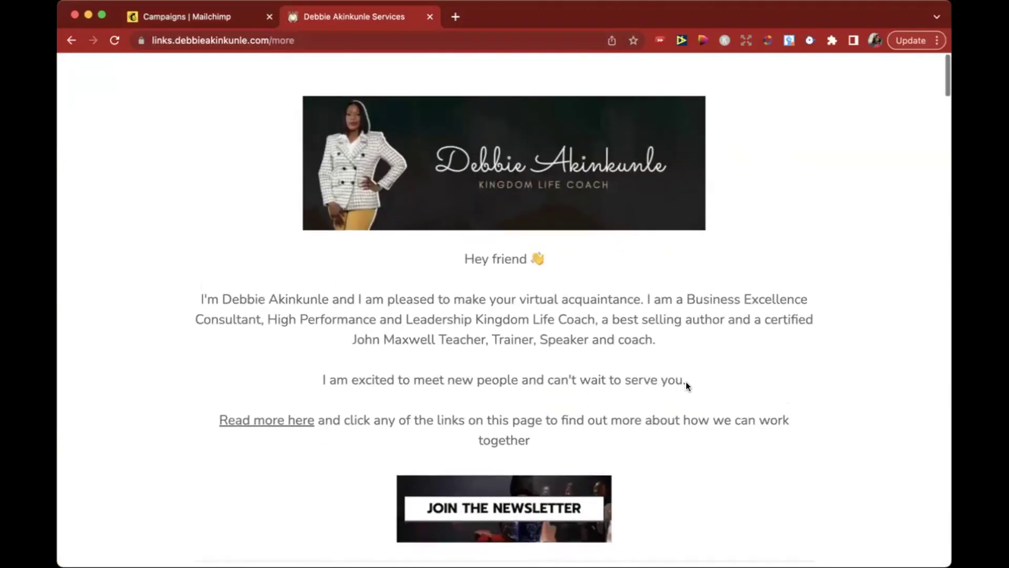
Look through the coach's landing page from the introduction and offers down to the Mailchimp footer, and return to its beginning
scroll(686, 385, down, 2)
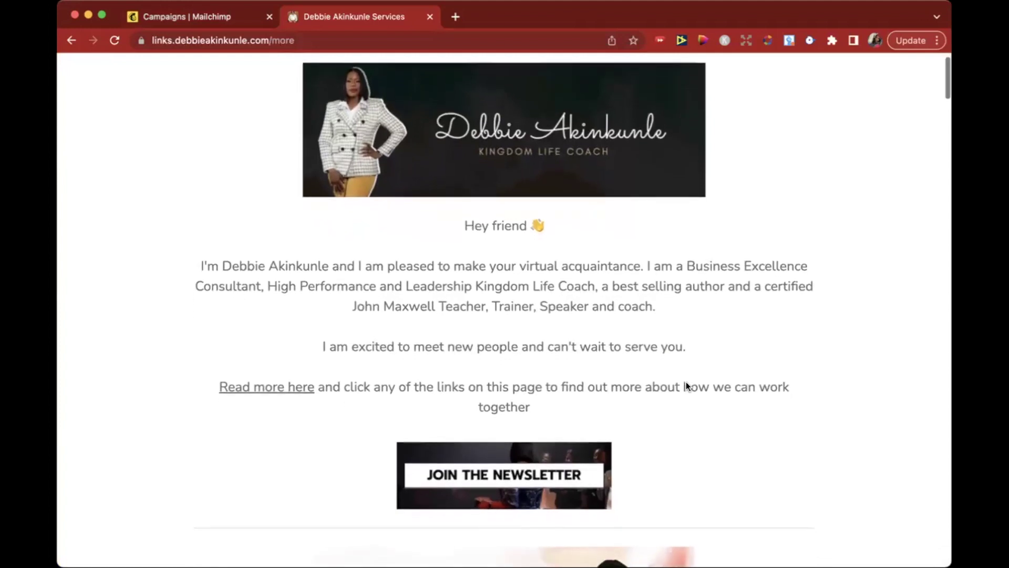
scroll(686, 384, down, 6)
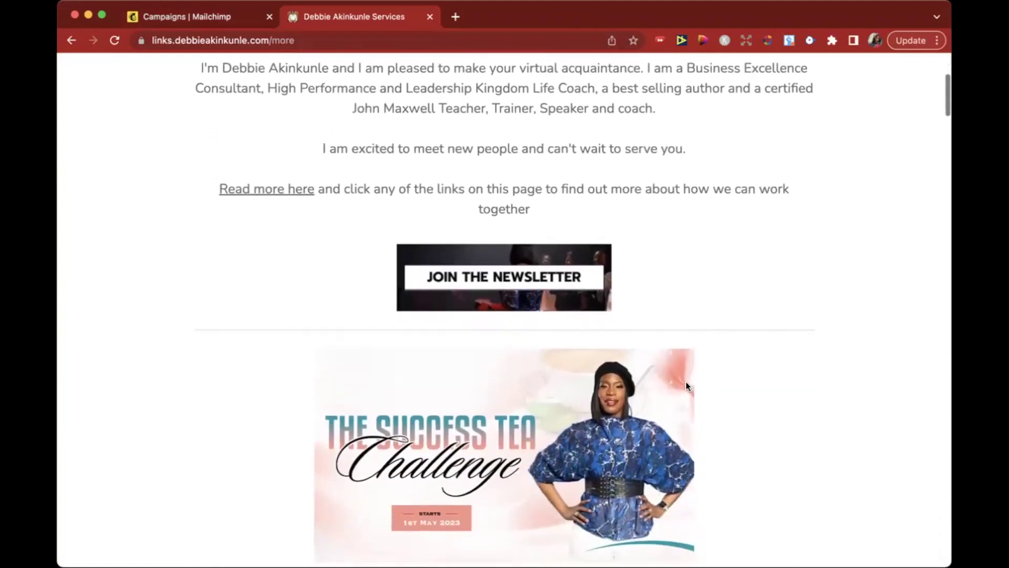
scroll(686, 385, down, 10)
scroll(686, 386, down, 15)
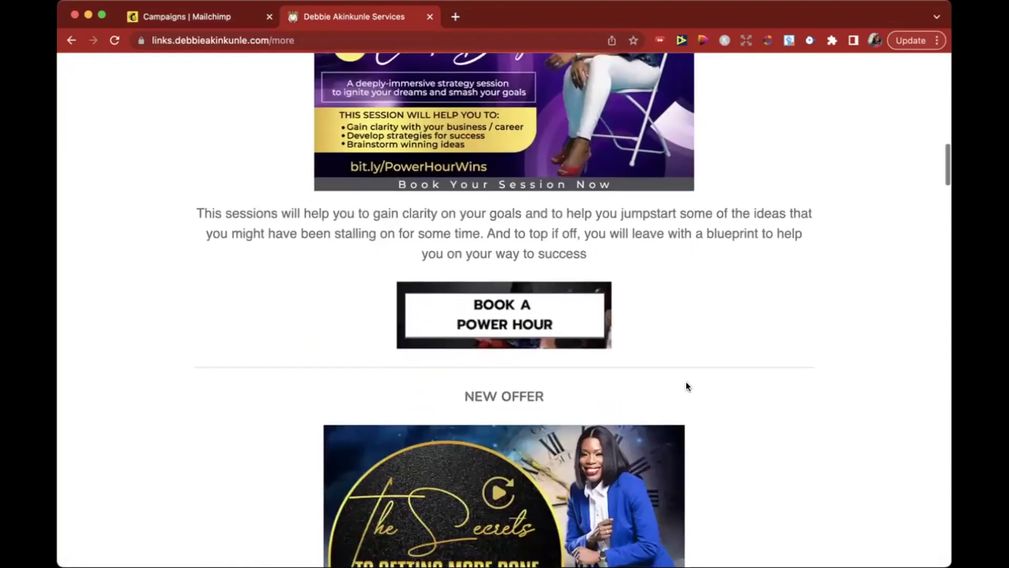
scroll(686, 387, down, 12)
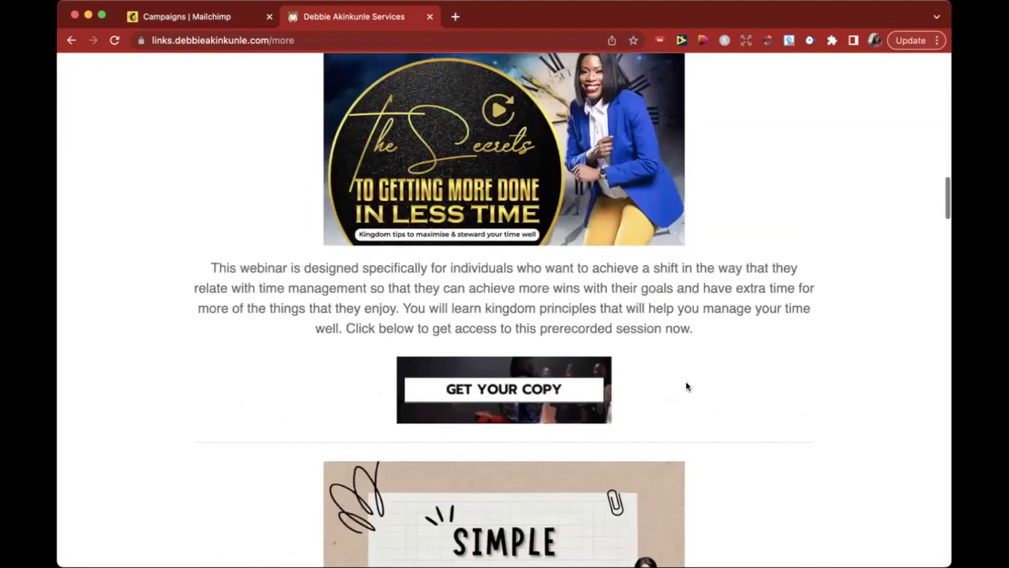
scroll(686, 387, down, 15)
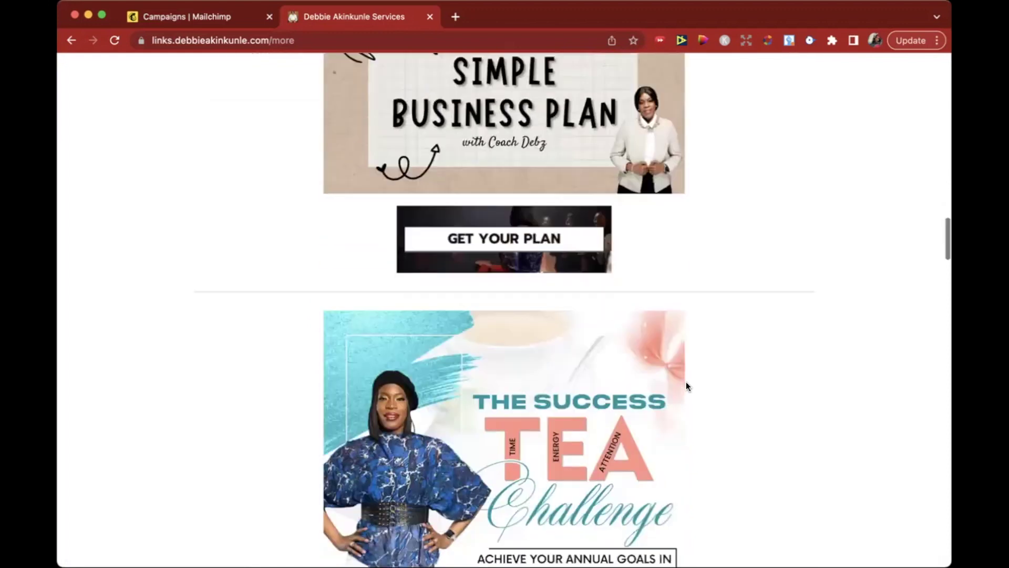
scroll(687, 386, down, 12)
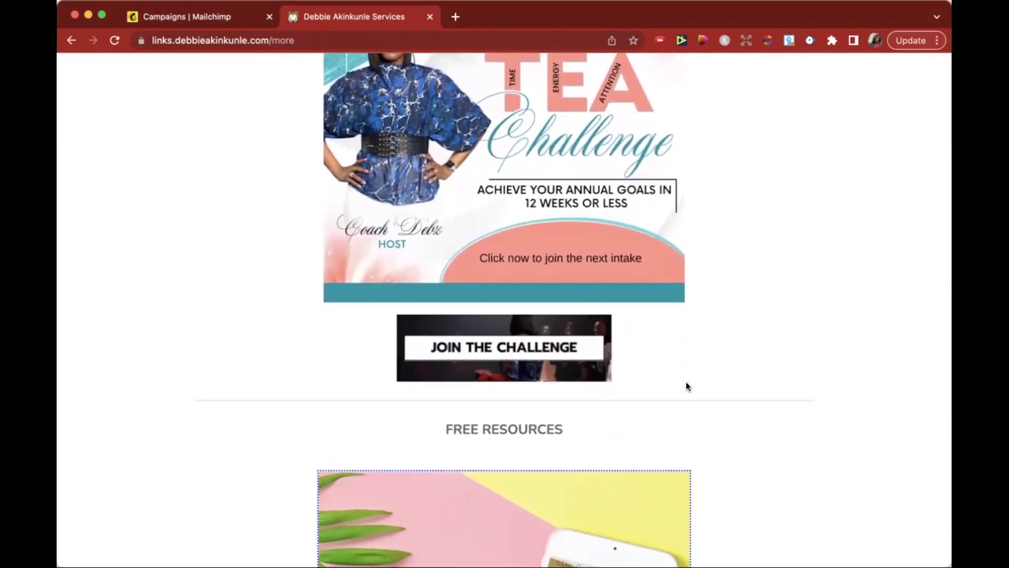
scroll(687, 386, down, 20)
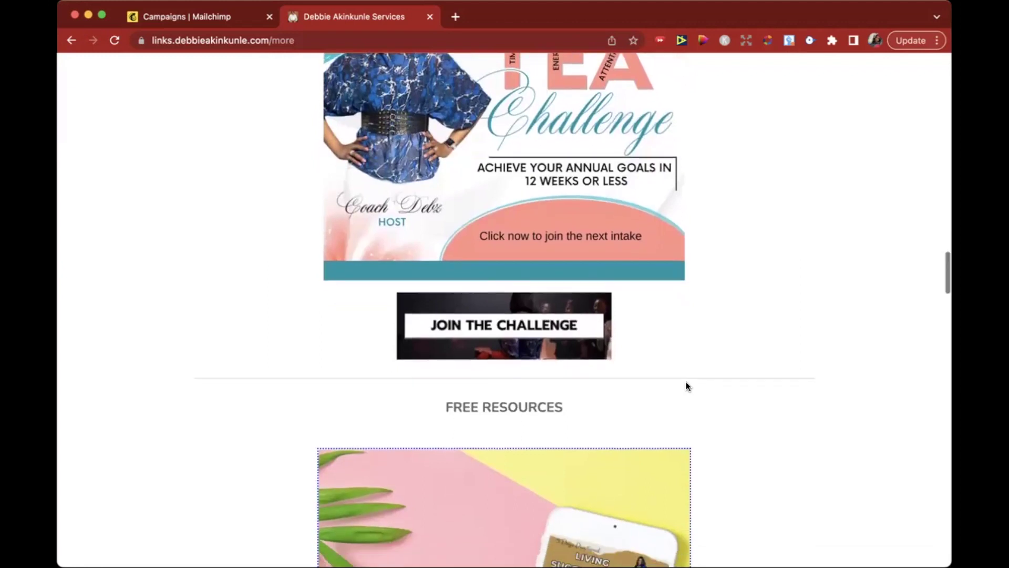
scroll(686, 382, down, 12)
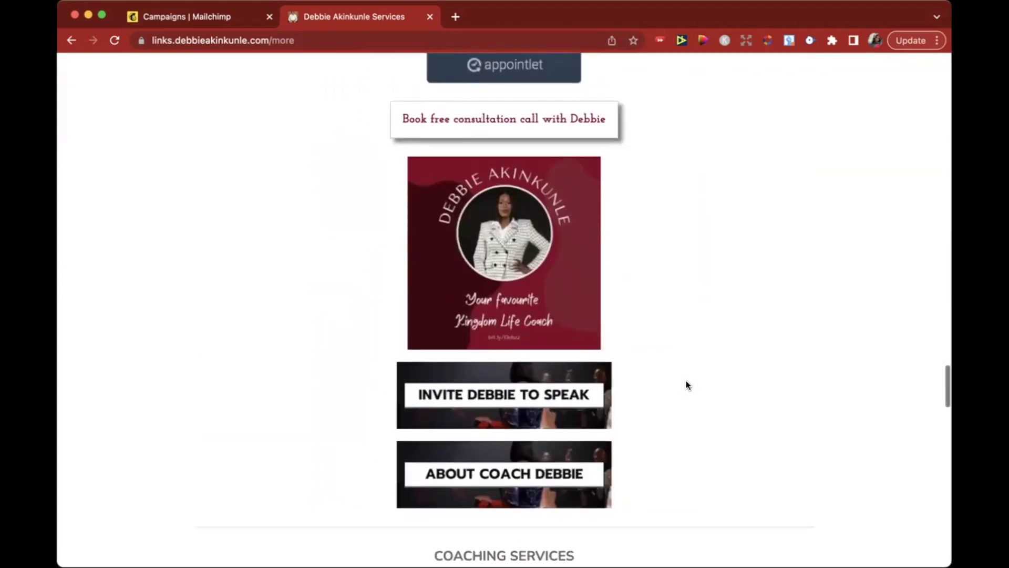
scroll(687, 386, down, 15)
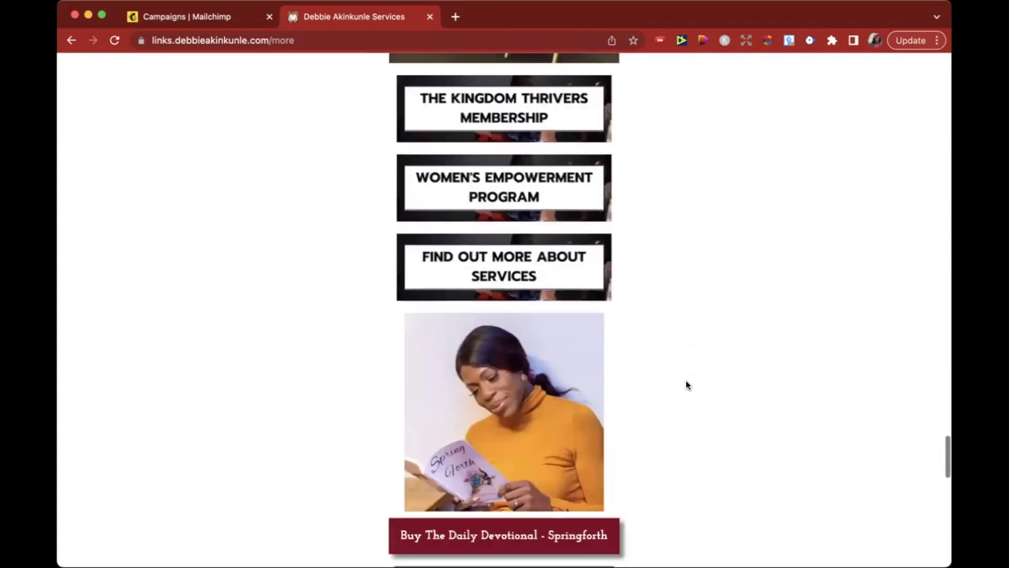
scroll(687, 384, down, 10)
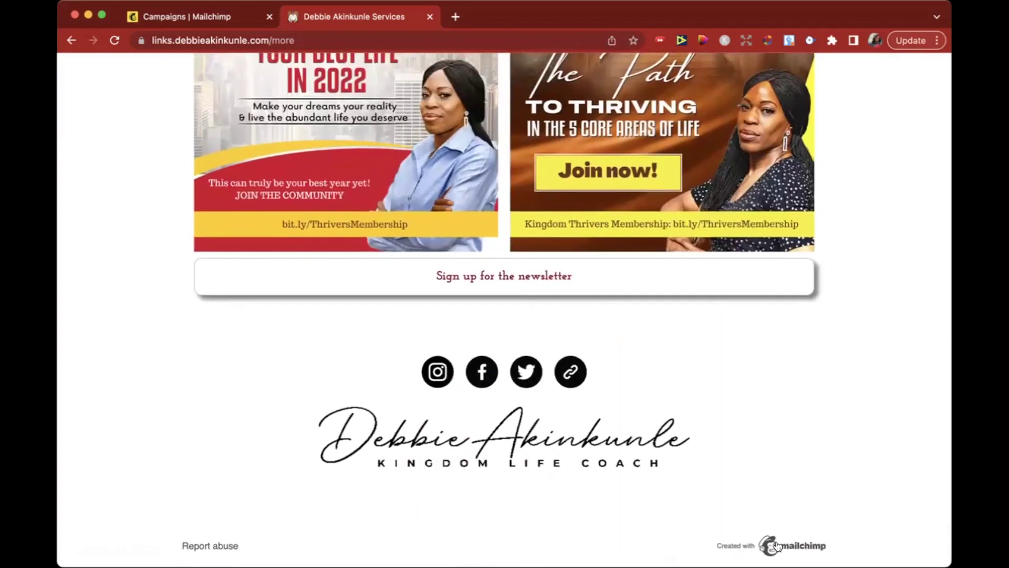
scroll(770, 340, up, 20)
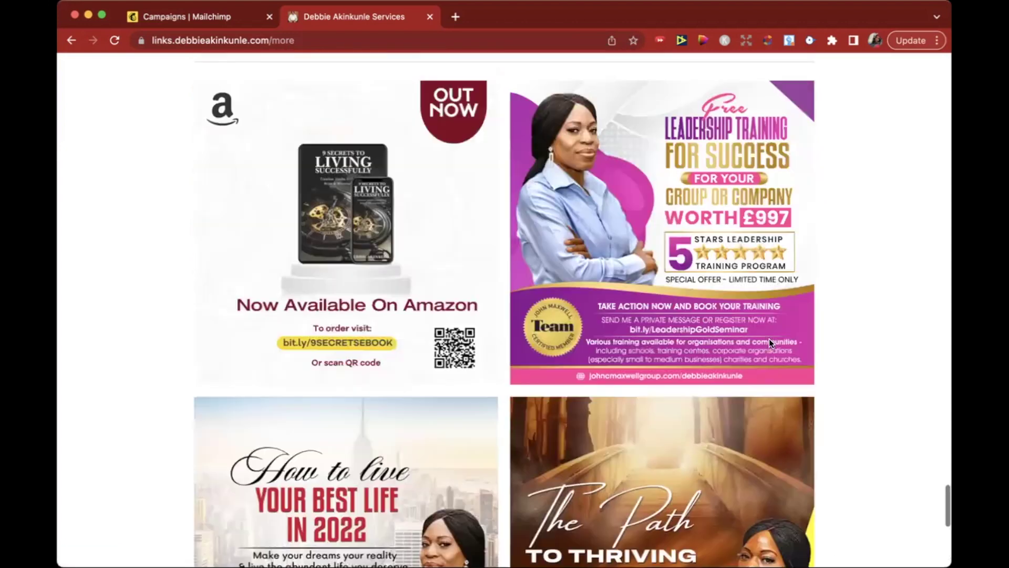
scroll(770, 342, up, 20)
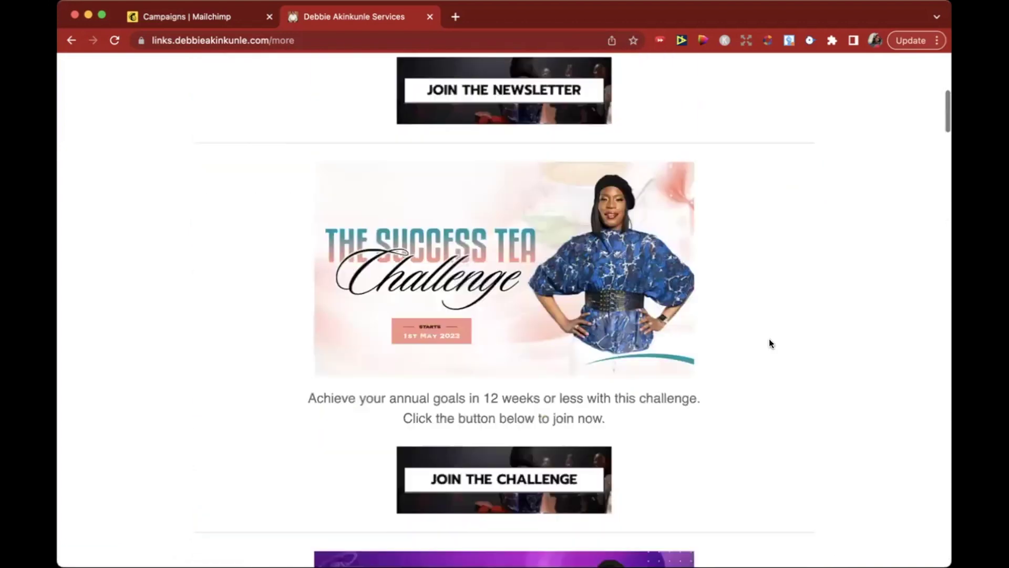
scroll(768, 338, up, 2)
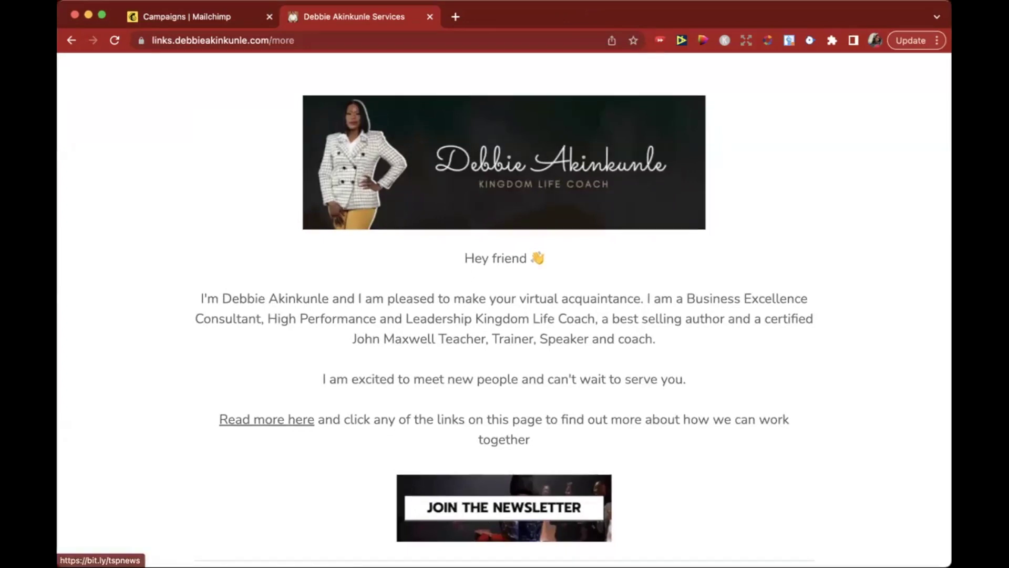
Open the Success TEA Challenge landing page in a new browser tab using its "success" subdomain address
click(455, 18)
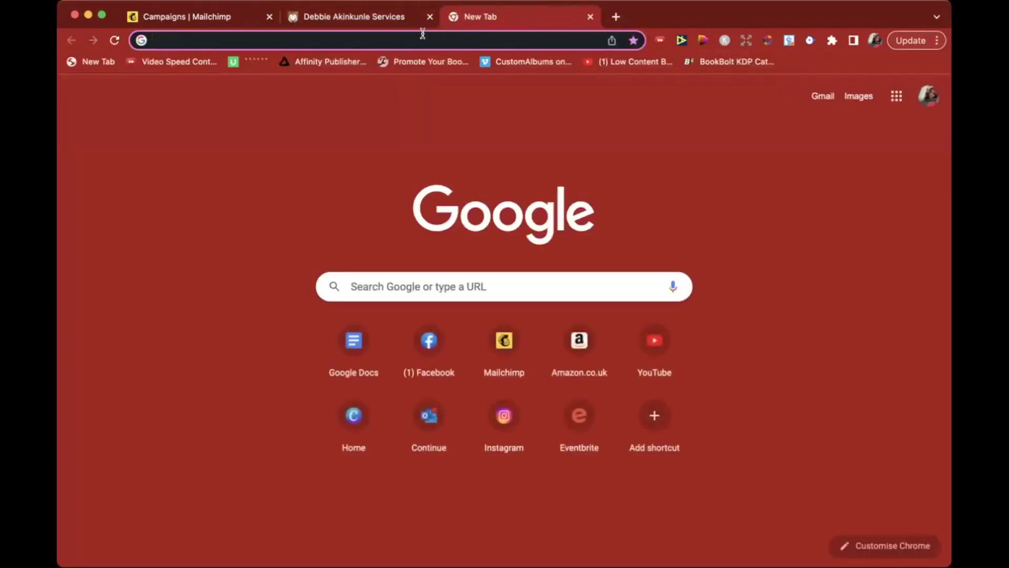
text(su)
key(Return)
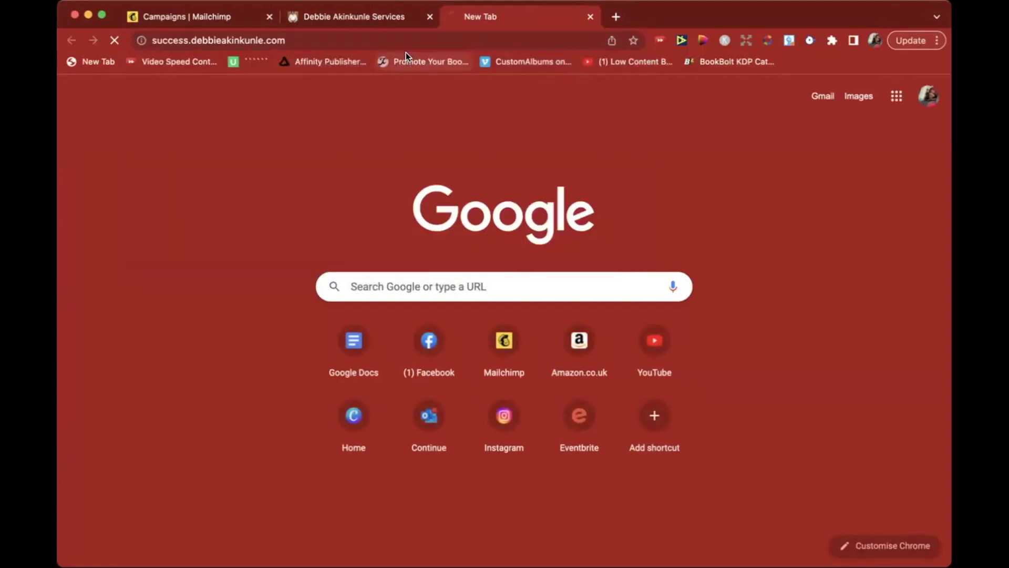
click(395, 42)
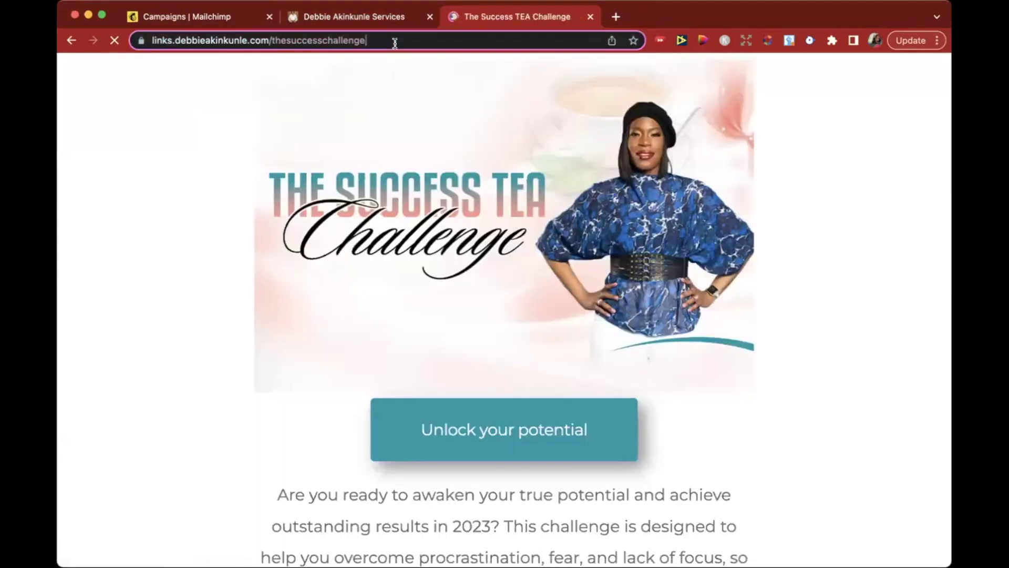
text(su)
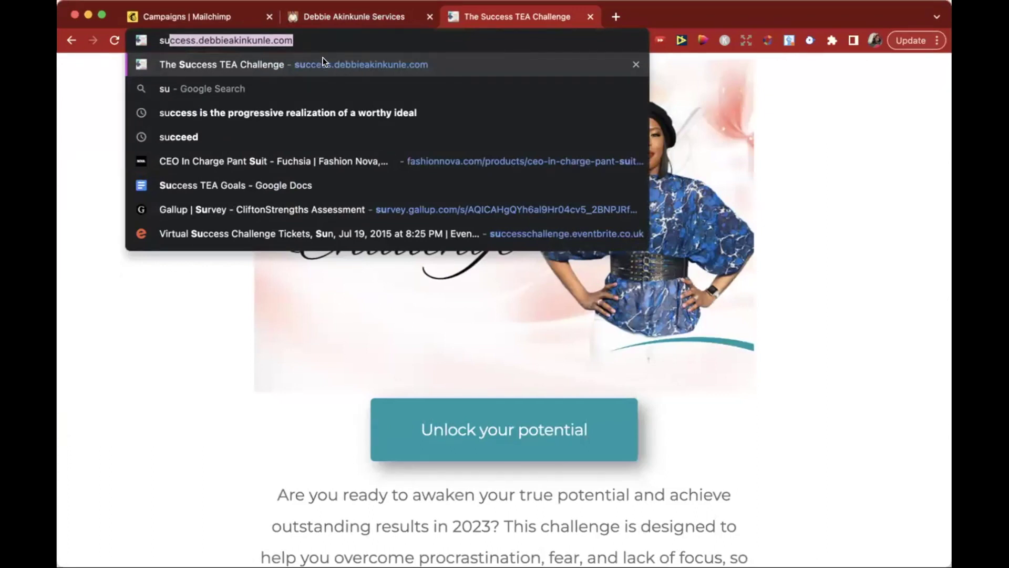
key(Return)
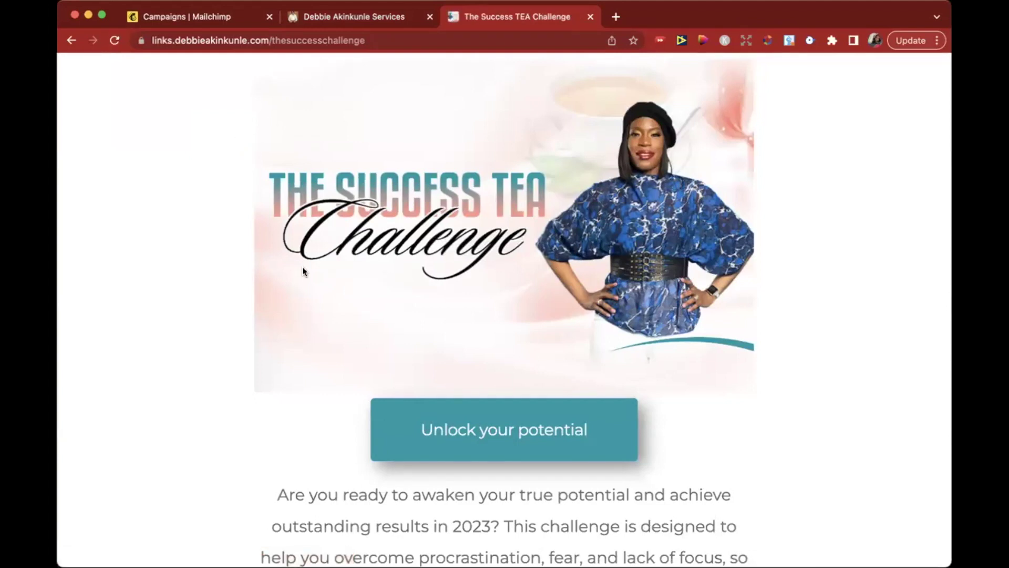
Look through the Success TEA Challenge page from its banner and program description down to the "Get started now" call to action
scroll(303, 269, down, 2)
scroll(302, 267, down, 4)
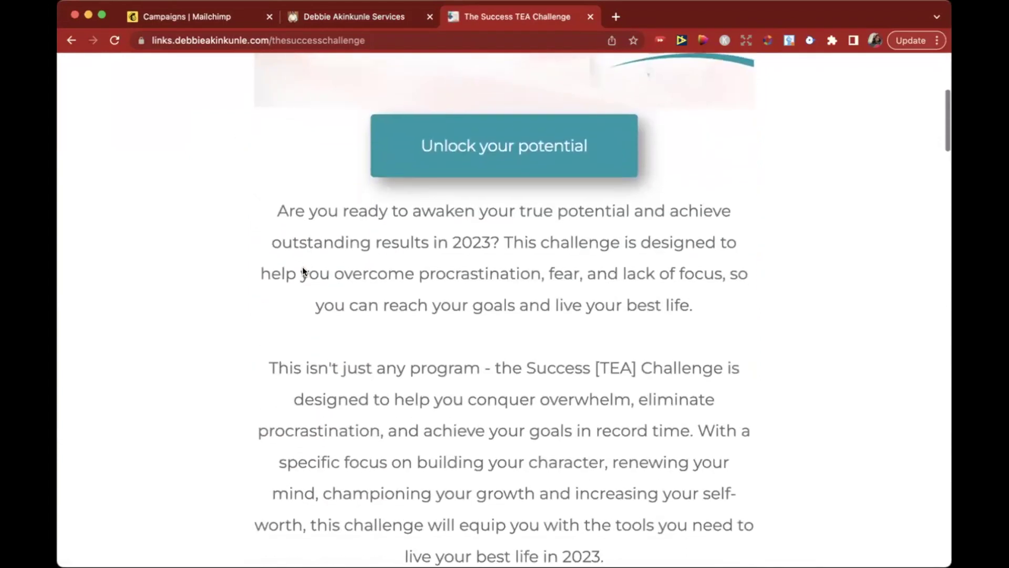
scroll(301, 266, up, 5)
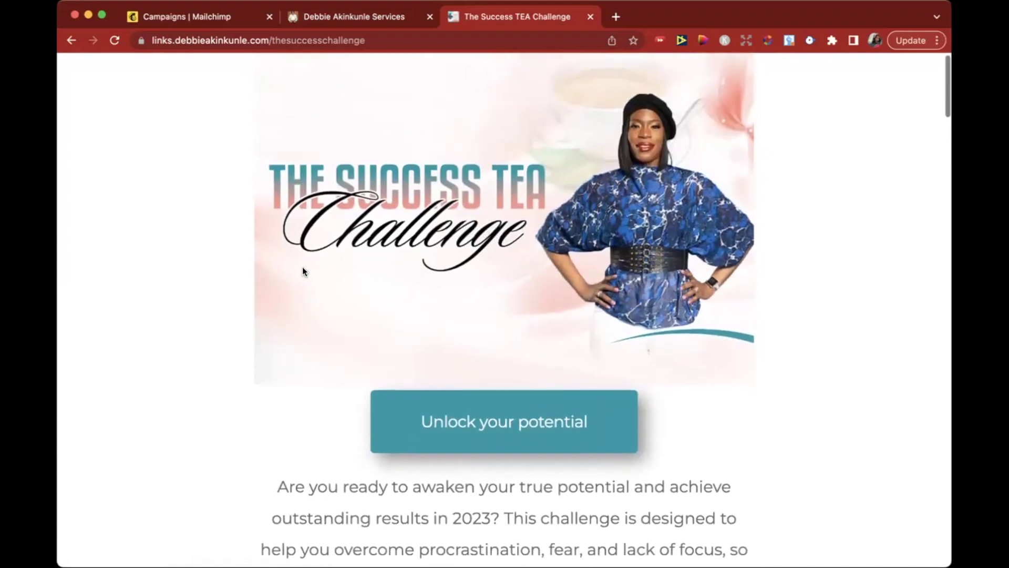
scroll(303, 266, down, 10)
scroll(303, 266, up, 10)
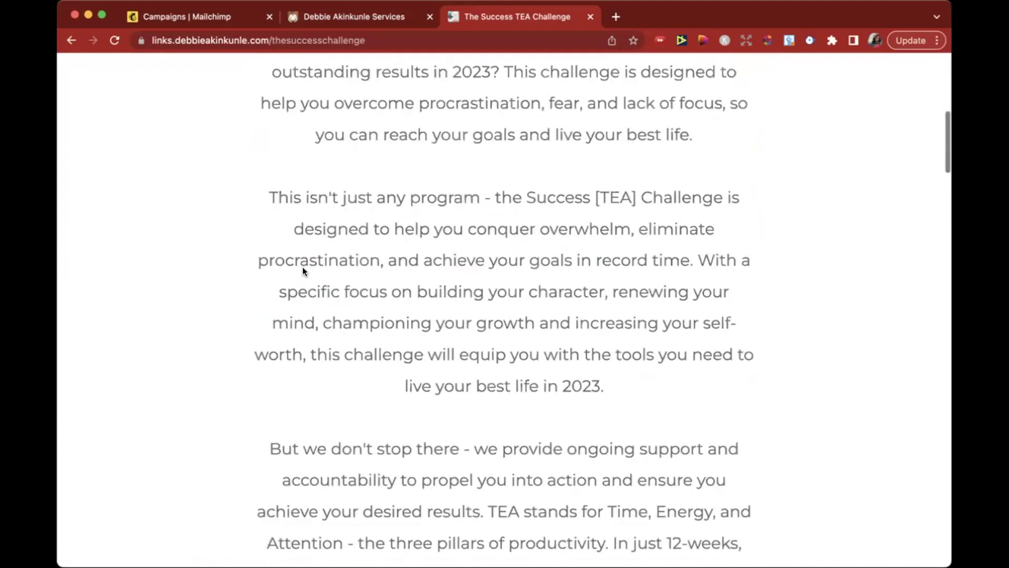
scroll(302, 266, down, 2)
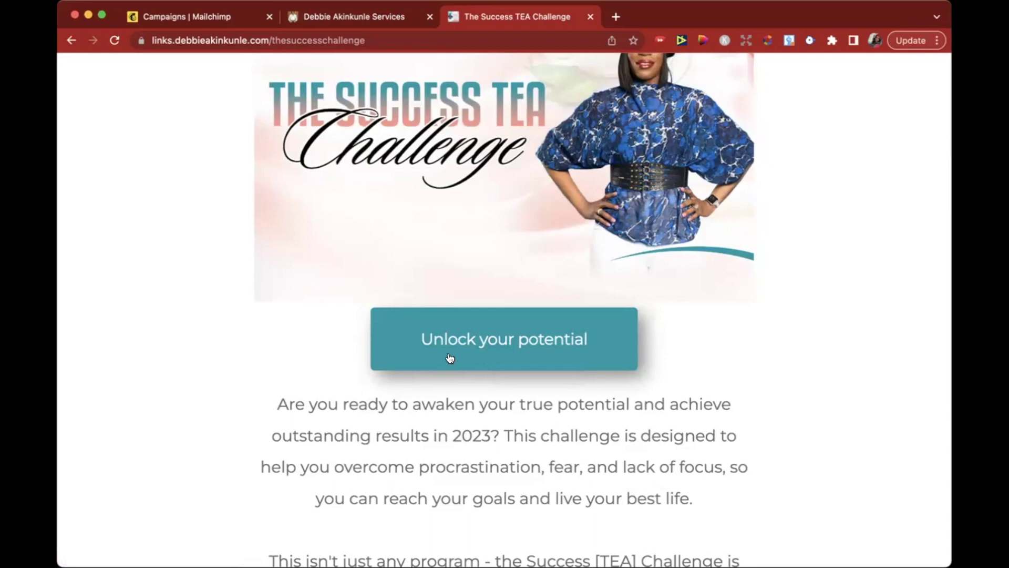
scroll(476, 340, down, 8)
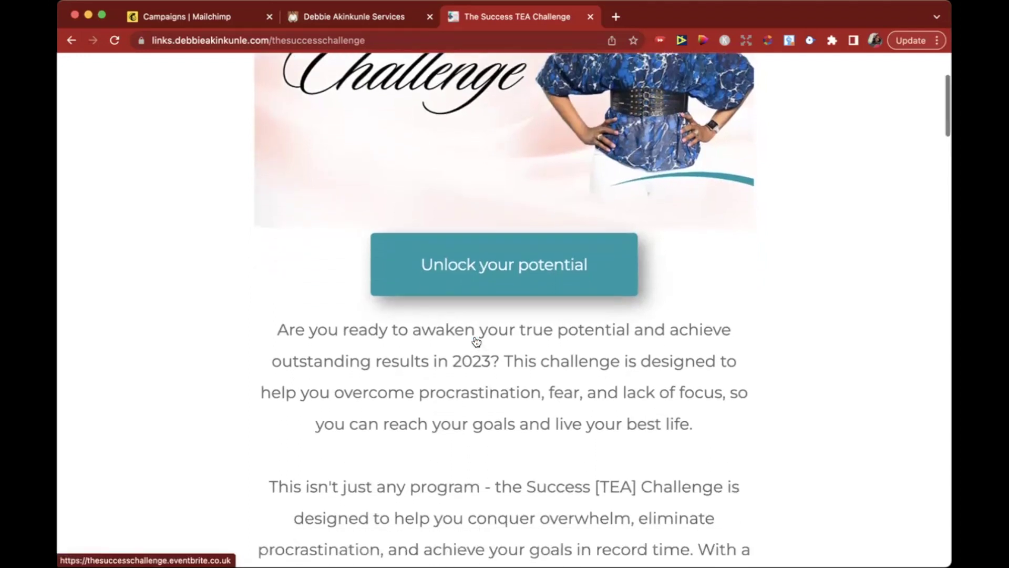
scroll(474, 338, down, 8)
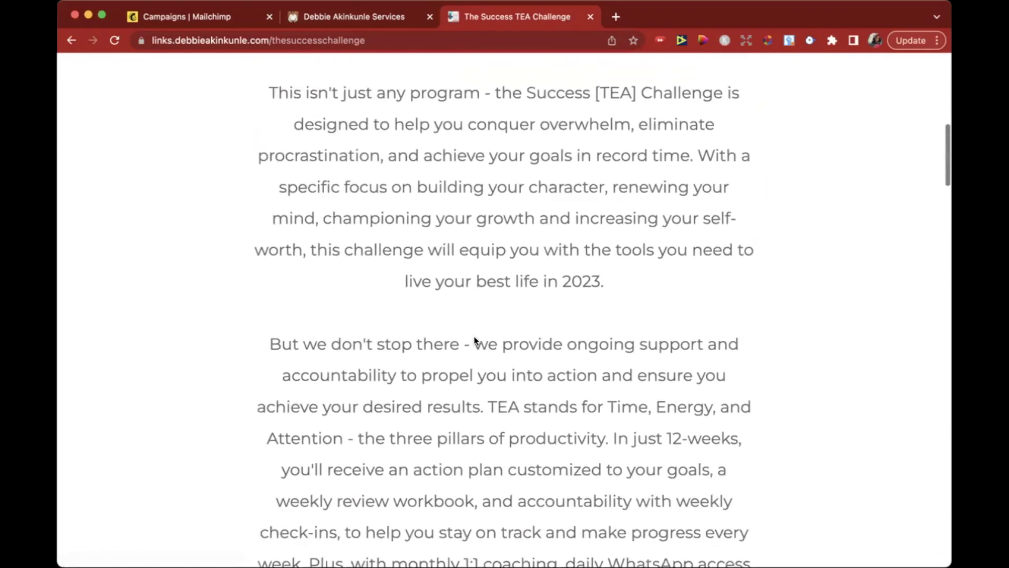
scroll(474, 337, down, 10)
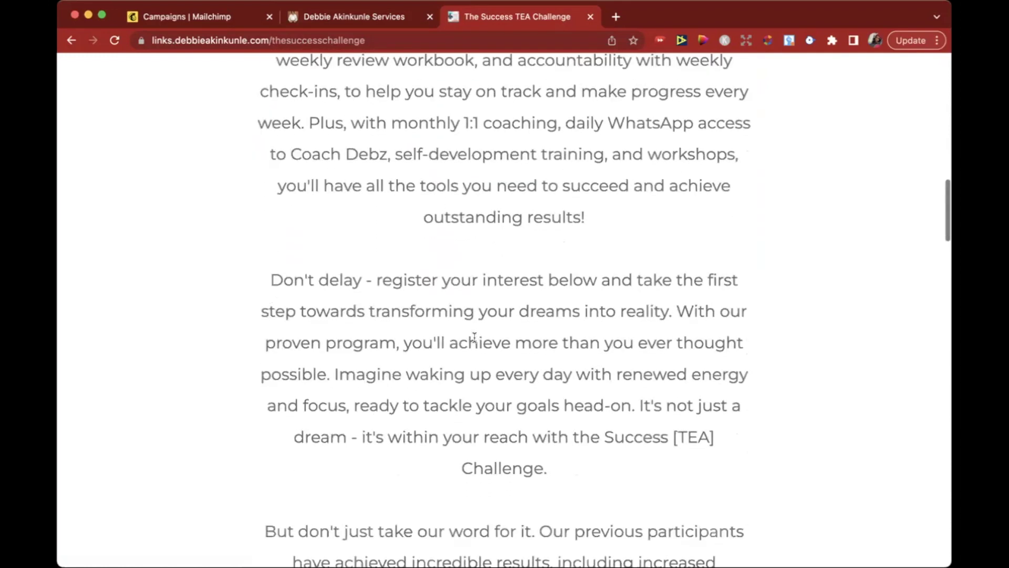
scroll(474, 338, down, 2)
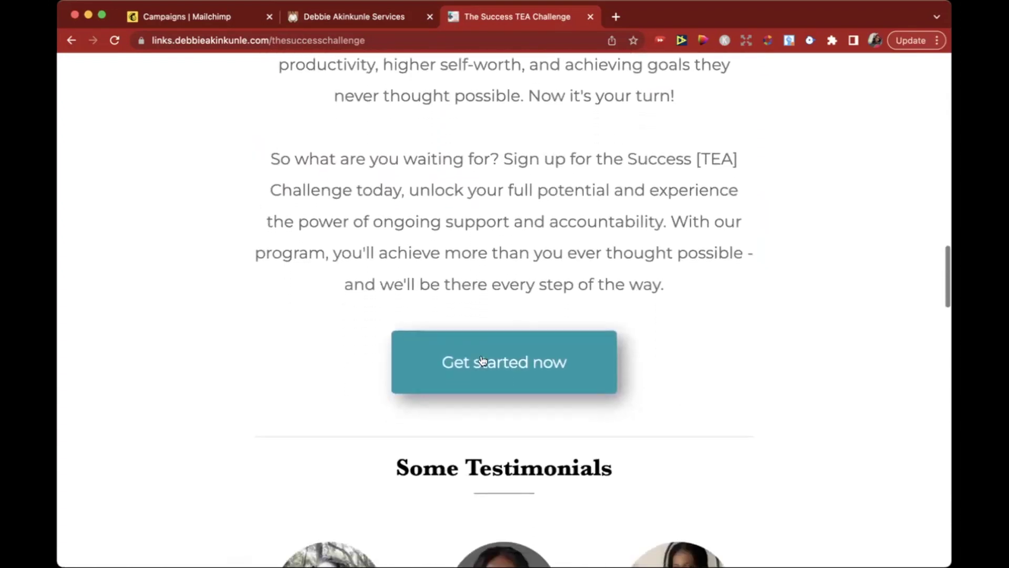
Examine the challenge page's written testimonials, the "Let me in!" call to action, the program overview image and the video testimonials
scroll(491, 377, down, 7)
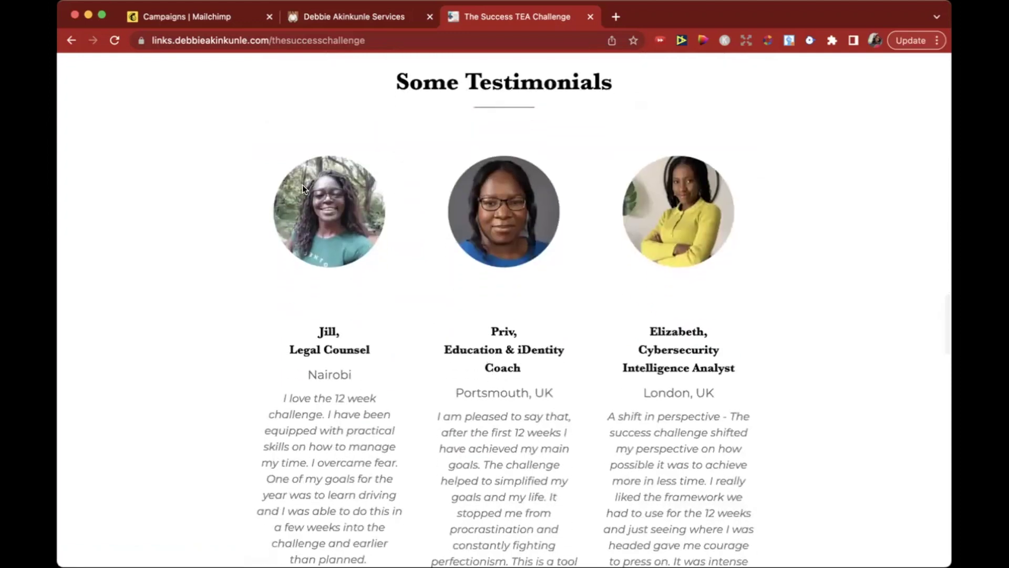
scroll(534, 298, down, 1)
scroll(533, 296, down, 1)
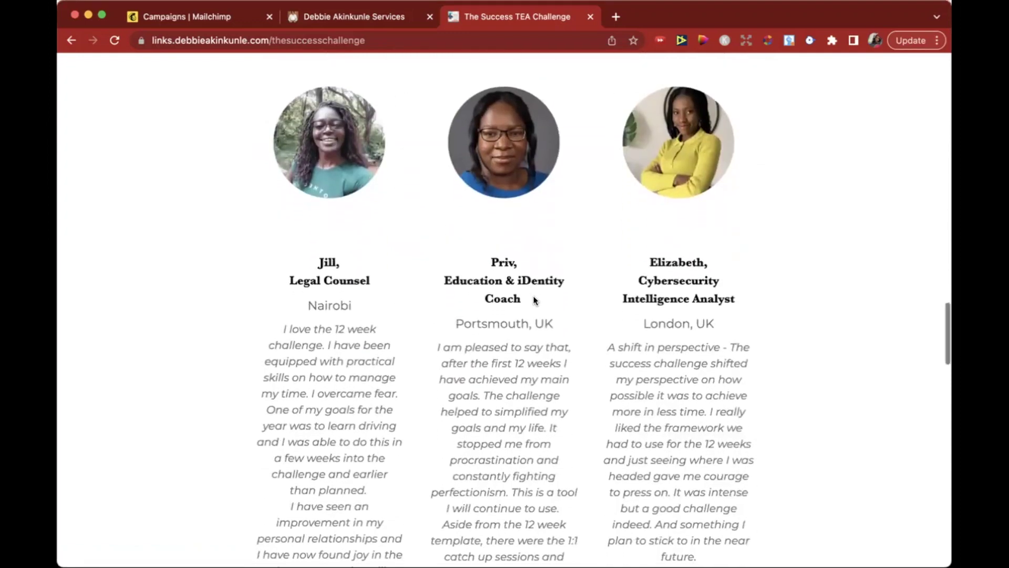
scroll(533, 295, down, 12)
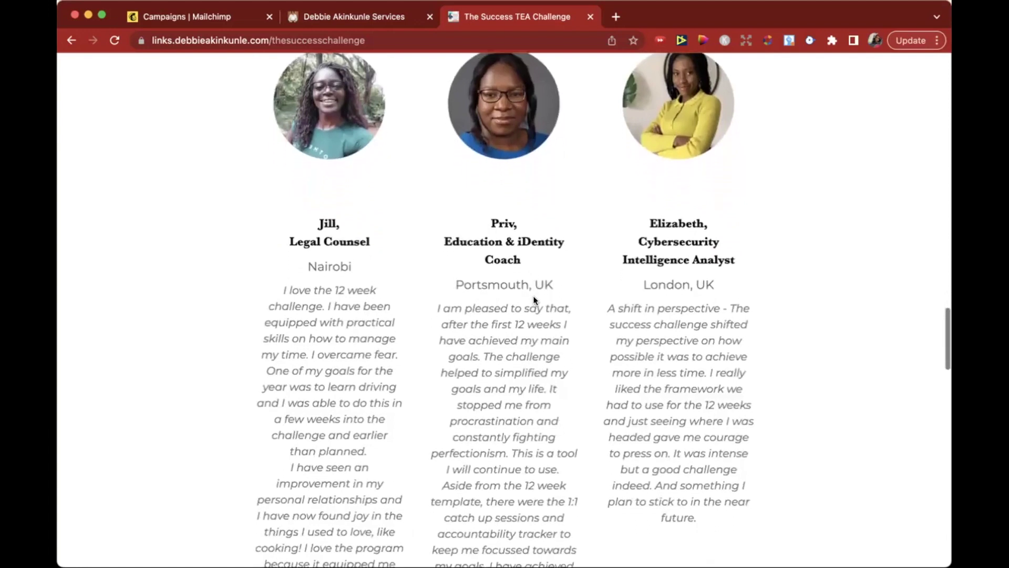
scroll(533, 295, down, 1)
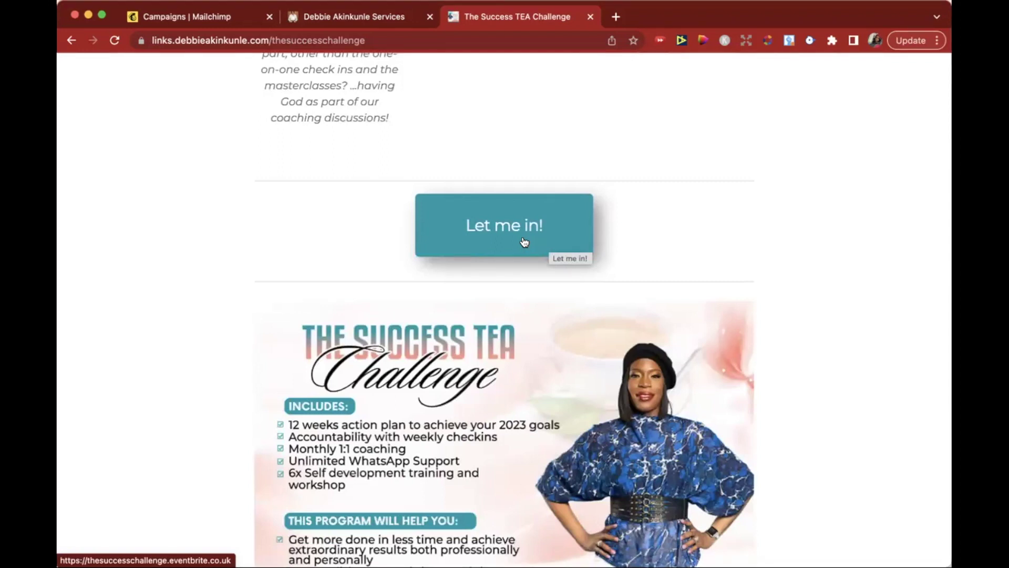
scroll(524, 242, down, 15)
scroll(524, 242, up, 2)
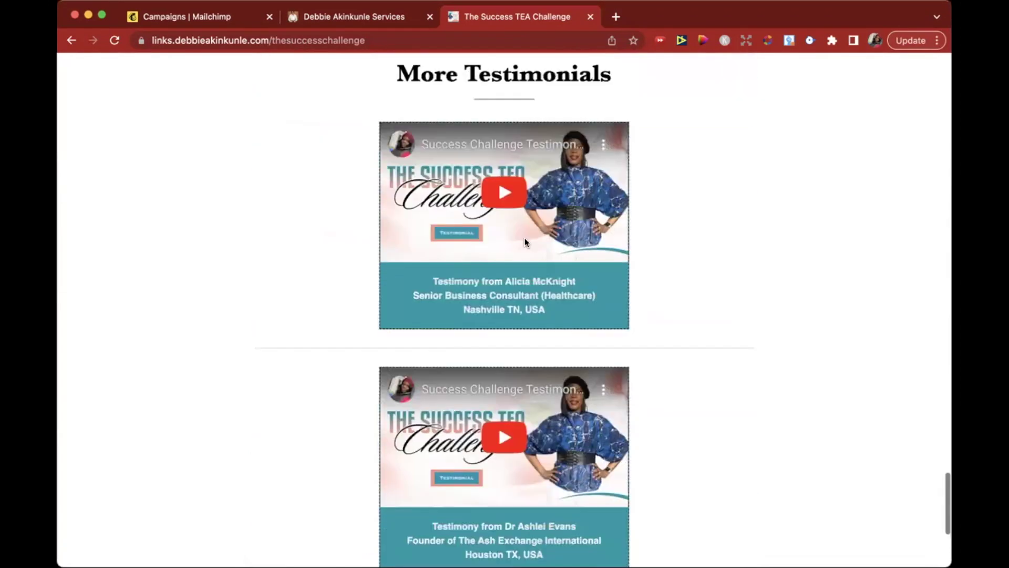
scroll(524, 242, up, 2)
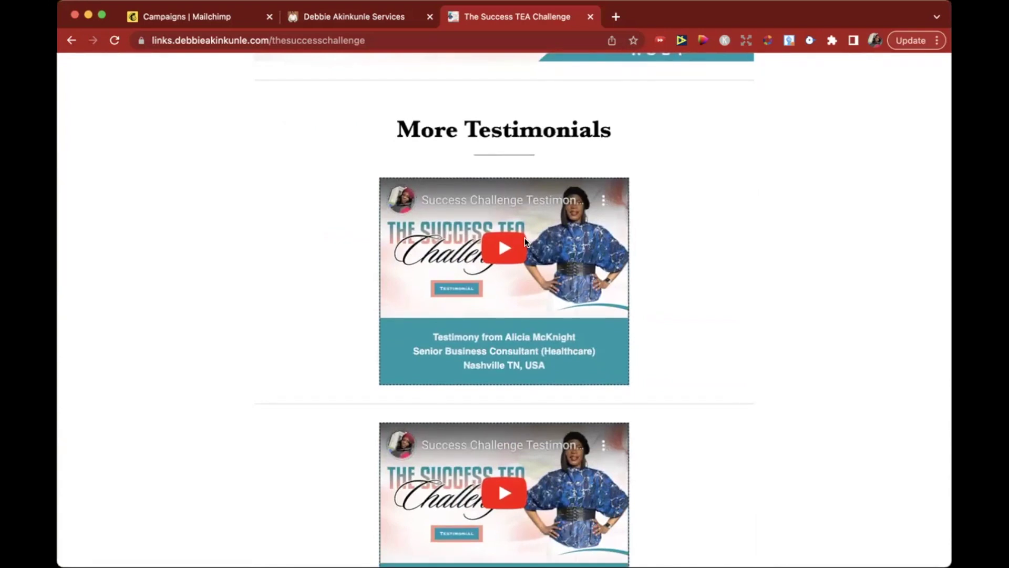
Play and pause the first video testimonial, view the page down to its Mailchimp footer, and return to its beginning
click(500, 255)
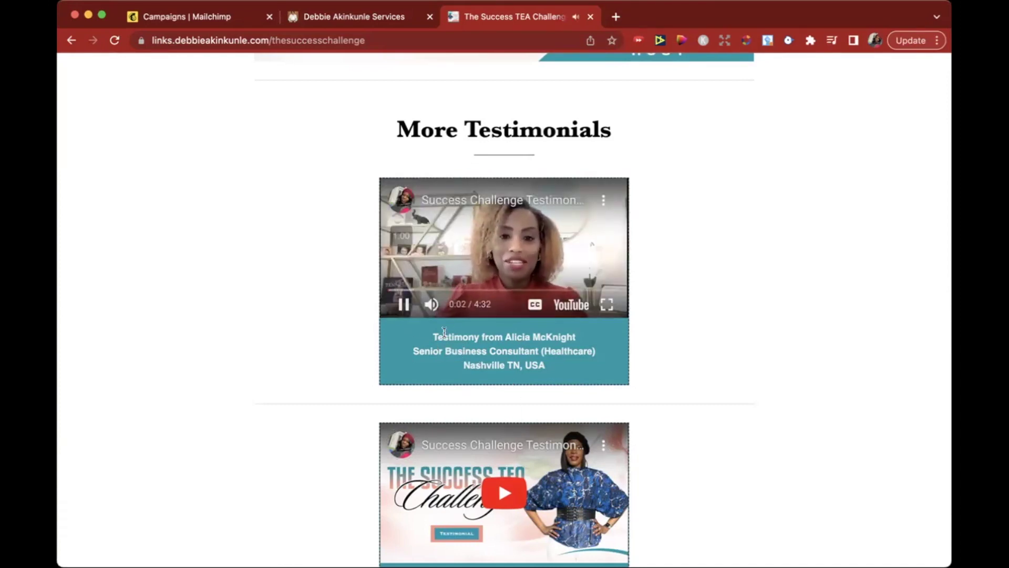
click(404, 304)
scroll(640, 355, down, 6)
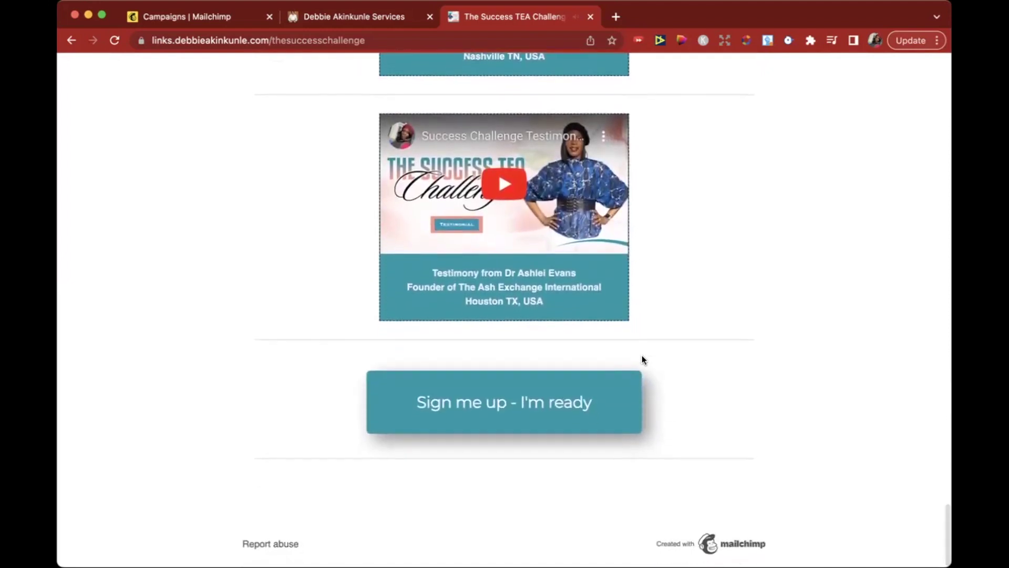
scroll(680, 231, up, 20)
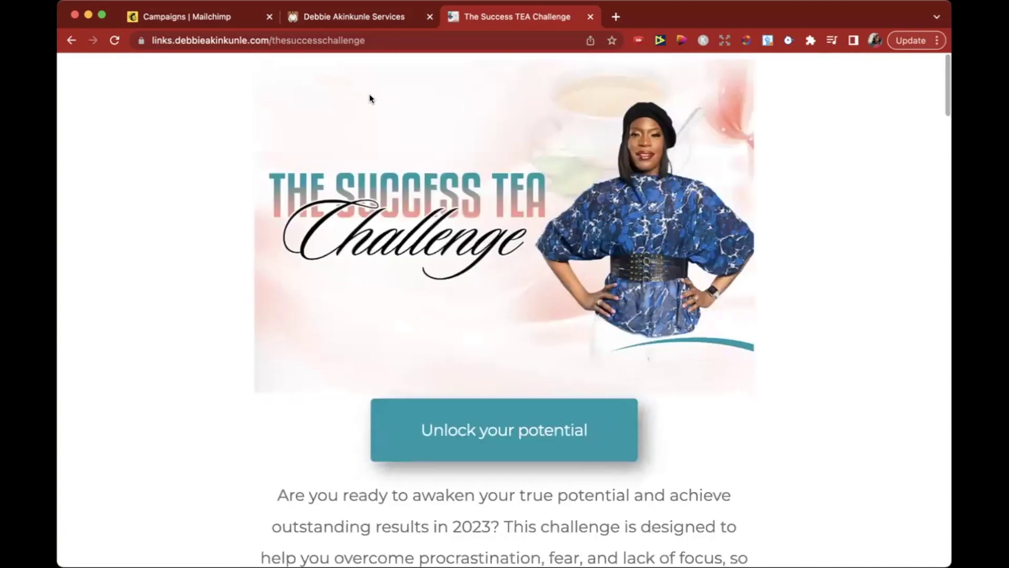
Switch to the coach's services page, look through its offers down to the Simple Business Plan, and return to its beginning
click(370, 11)
scroll(519, 290, down, 1)
scroll(518, 289, down, 5)
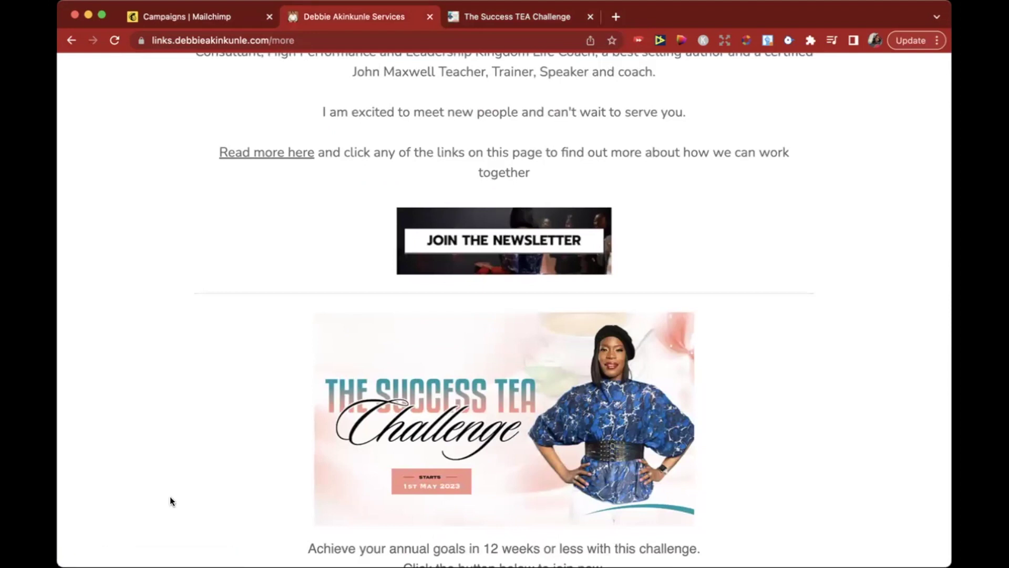
scroll(491, 245, down, 4)
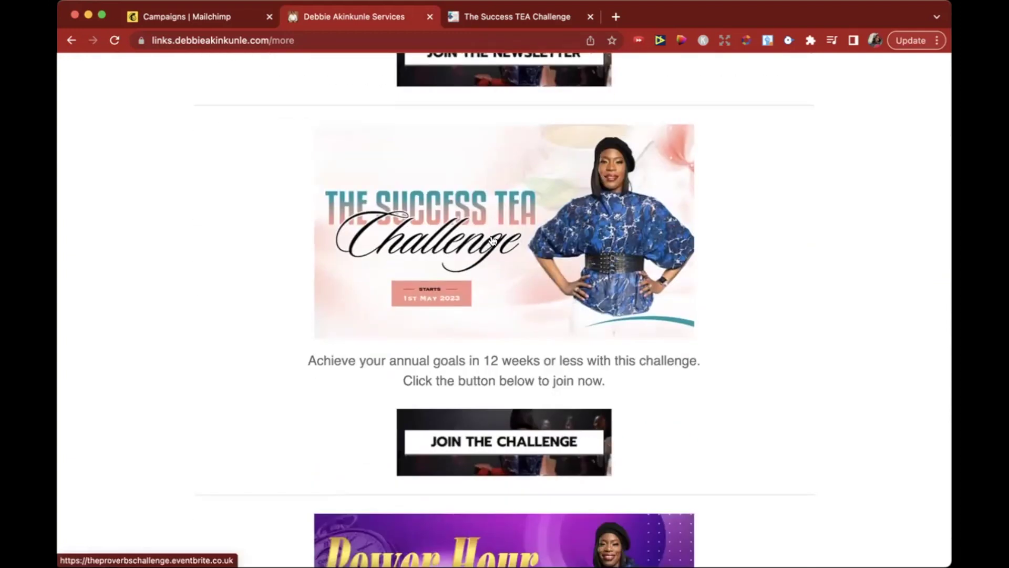
scroll(491, 253, down, 3)
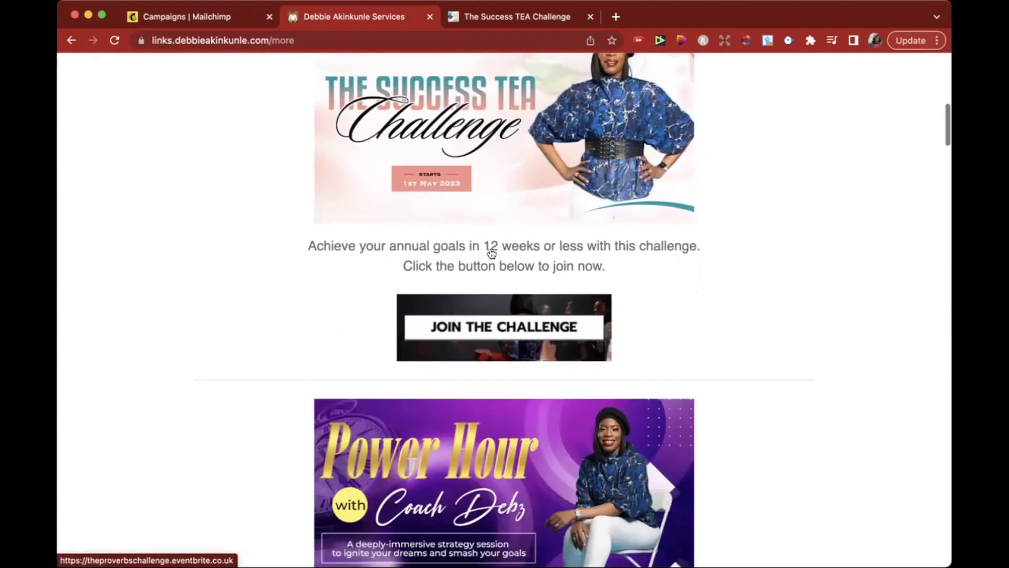
scroll(504, 319, down, 4)
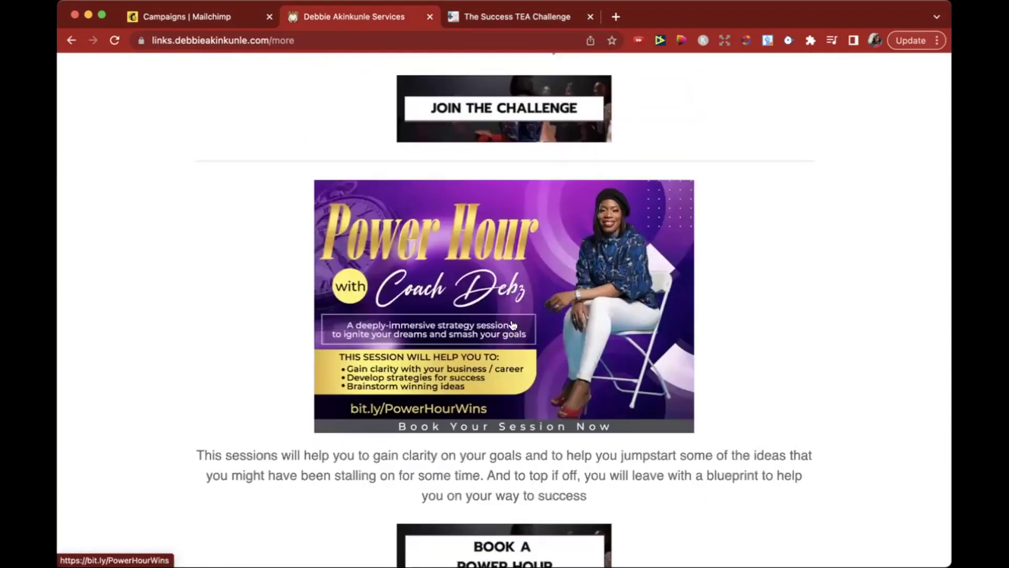
scroll(513, 318, down, 5)
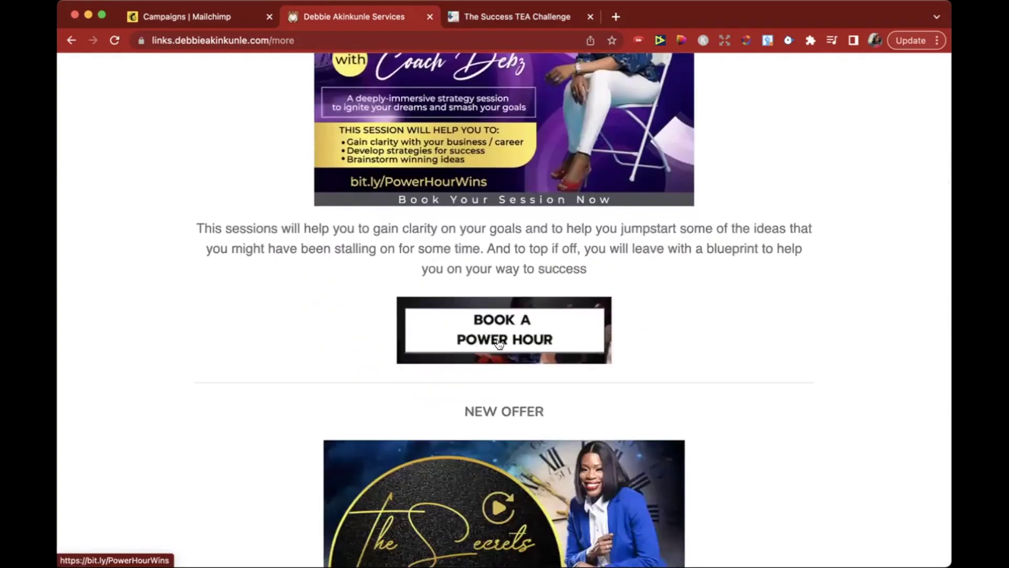
scroll(508, 329, down, 5)
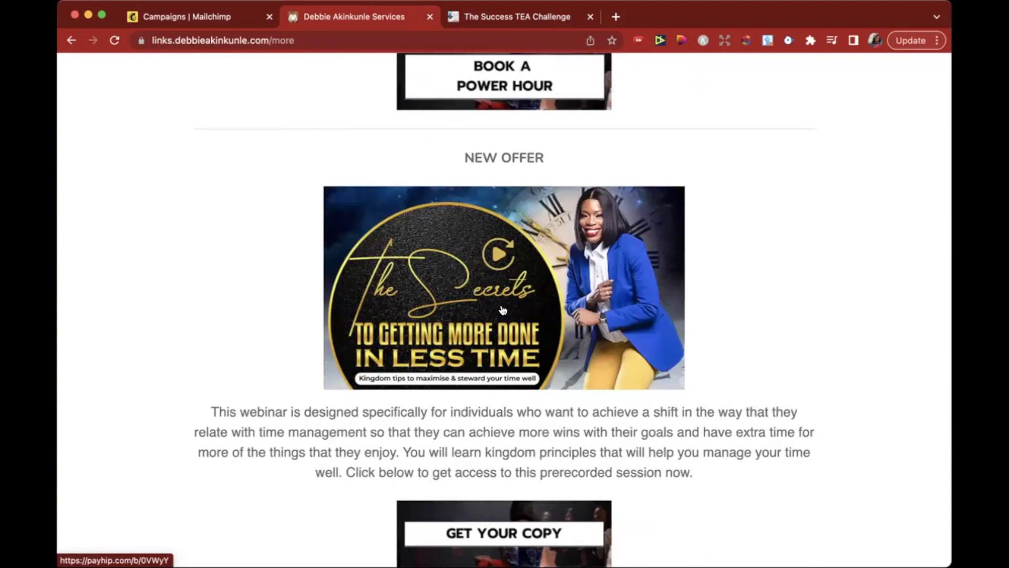
scroll(503, 310, down, 6)
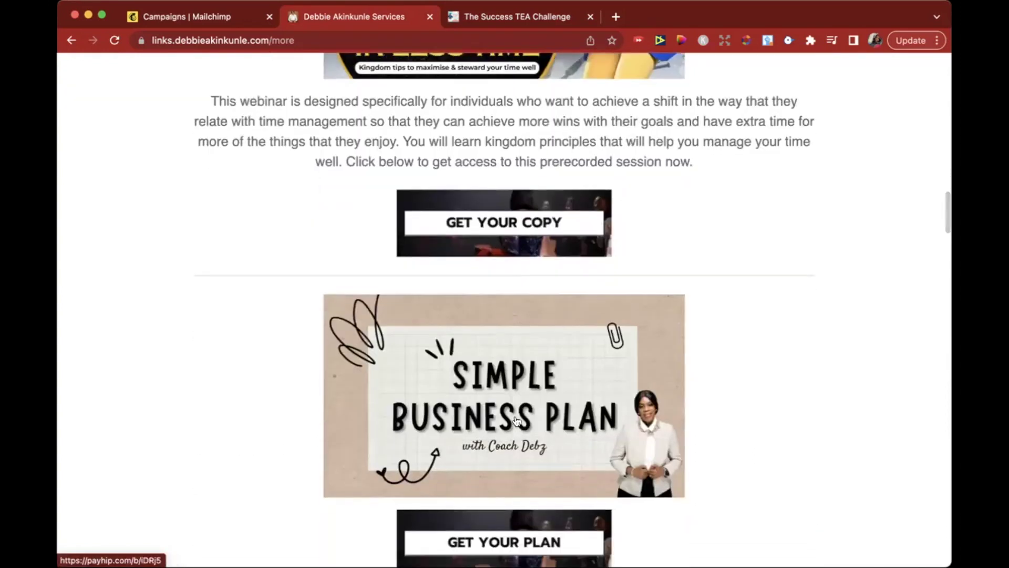
scroll(515, 419, up, 15)
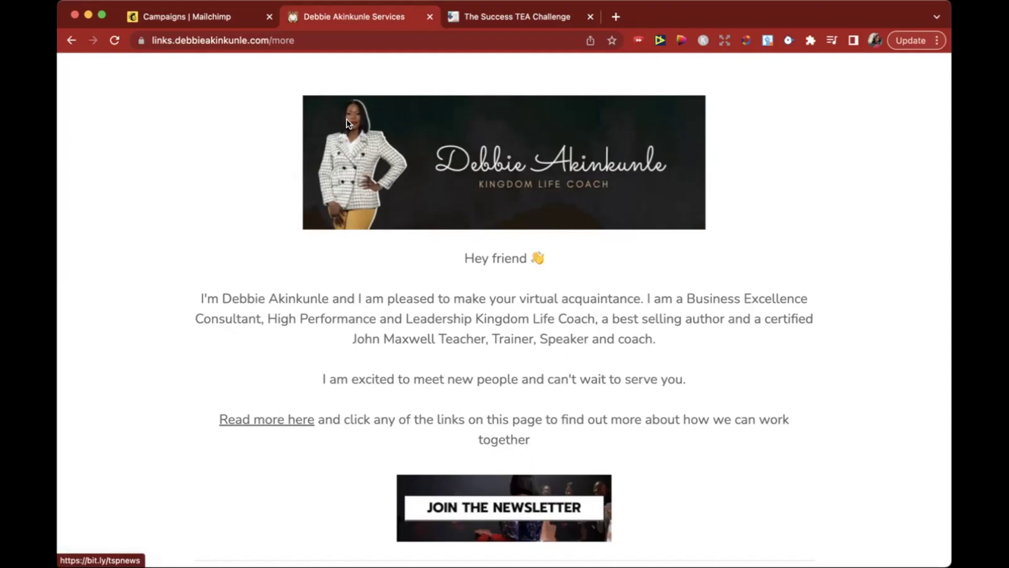
In Mailchimp, filter the campaigns list to landing pages, and return to the overview of all campaigns
click(472, 480)
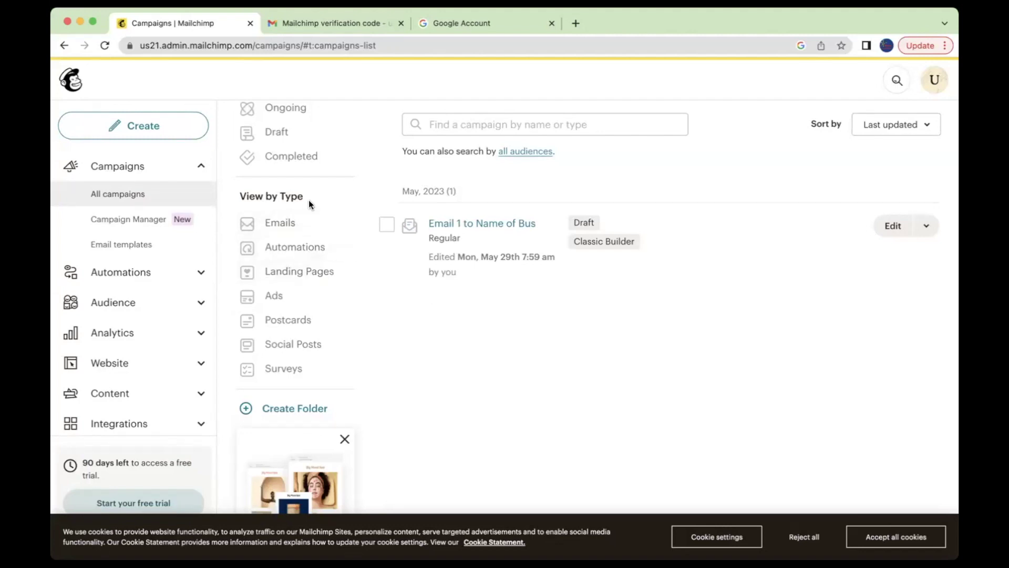
click(301, 271)
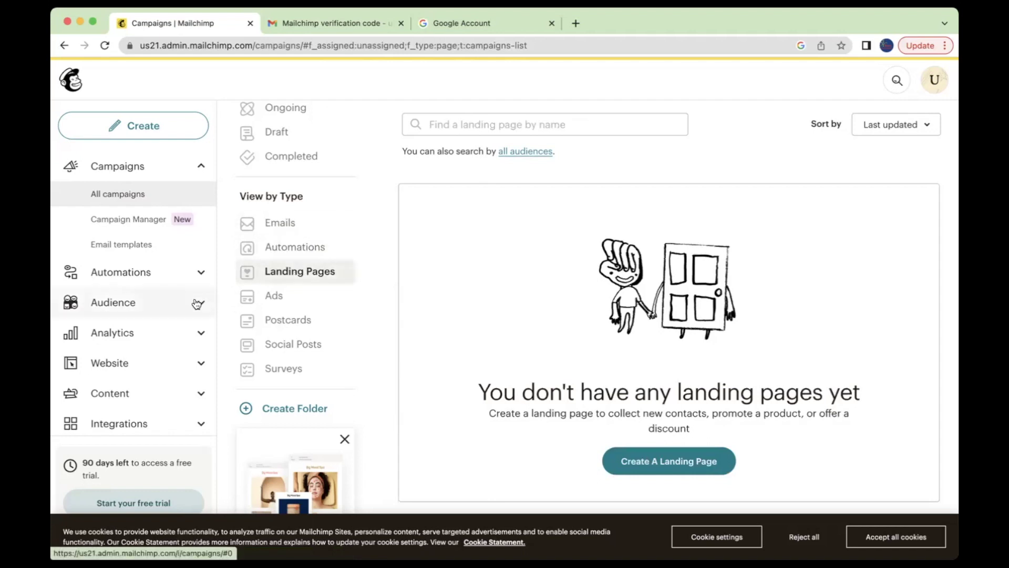
scroll(197, 303, down, 2)
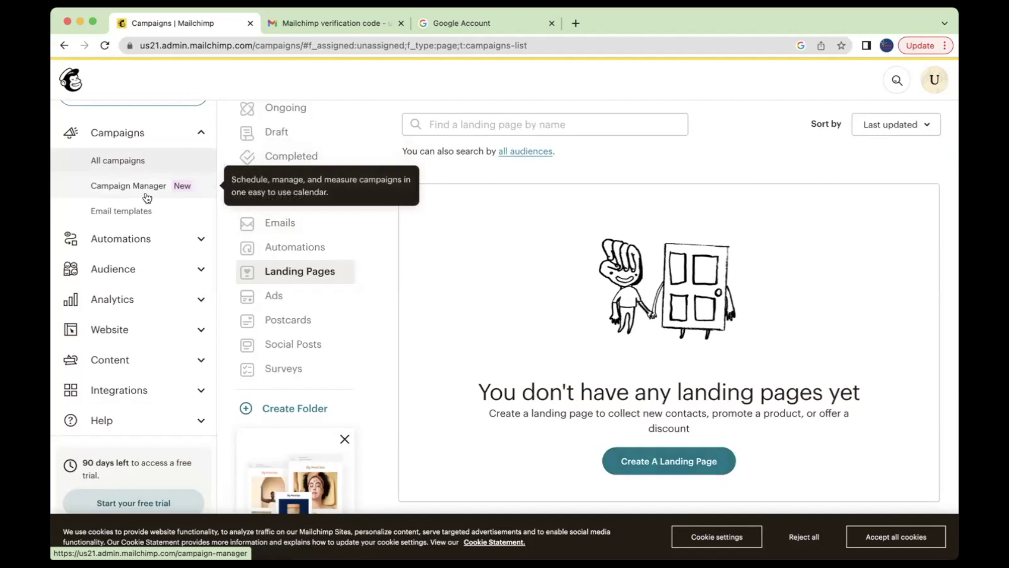
click(138, 166)
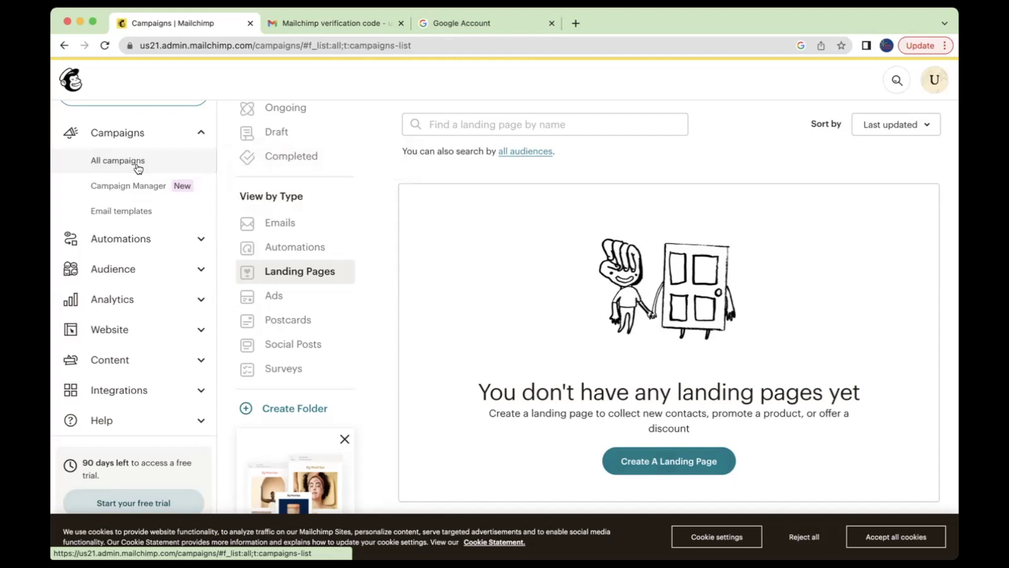
click(181, 172)
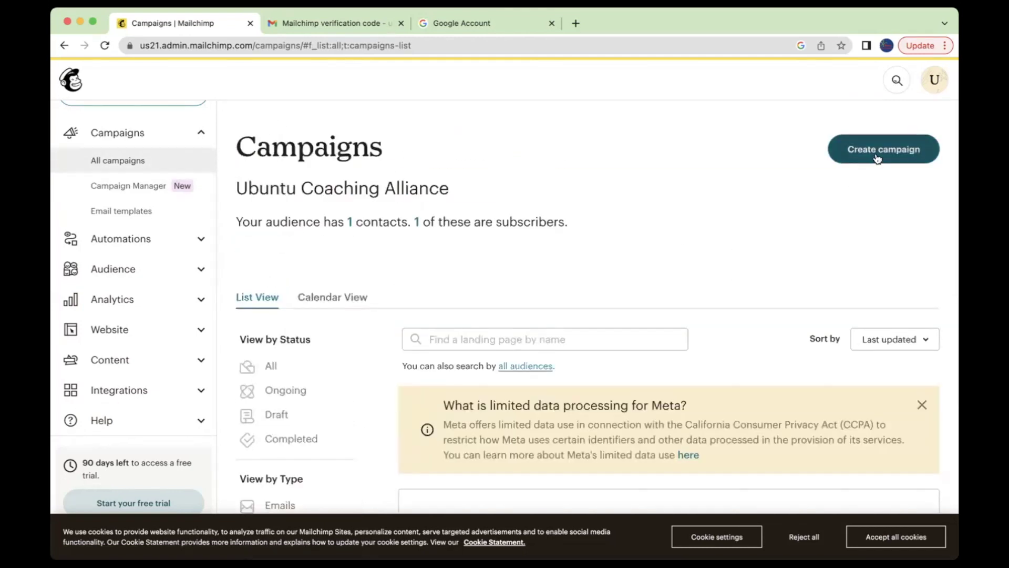
Create a landing page campaign named "Sales Page" for the Ubuntu Coaching Alliance audience and begin building it
click(877, 155)
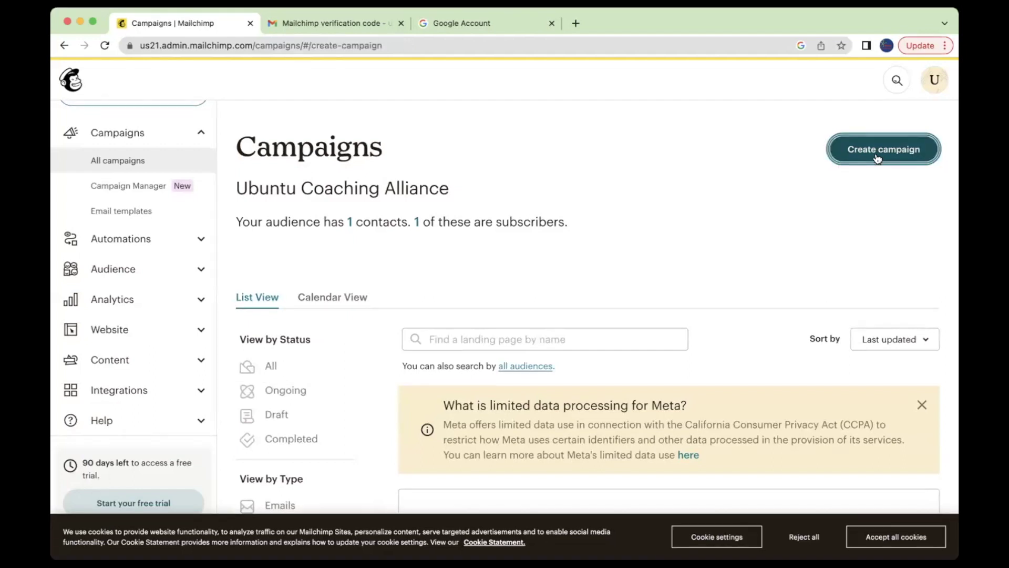
scroll(737, 302, down, 5)
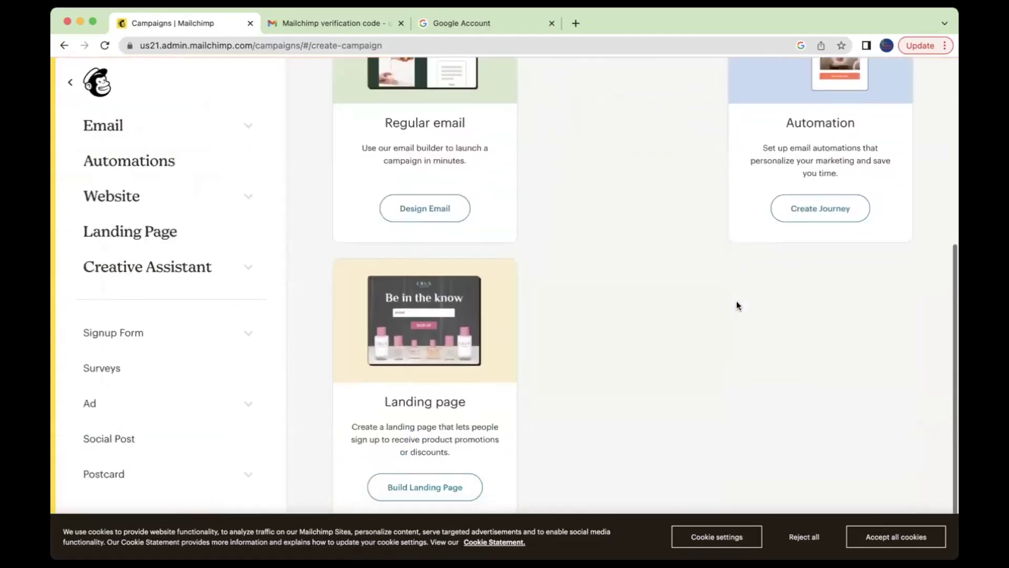
click(427, 488)
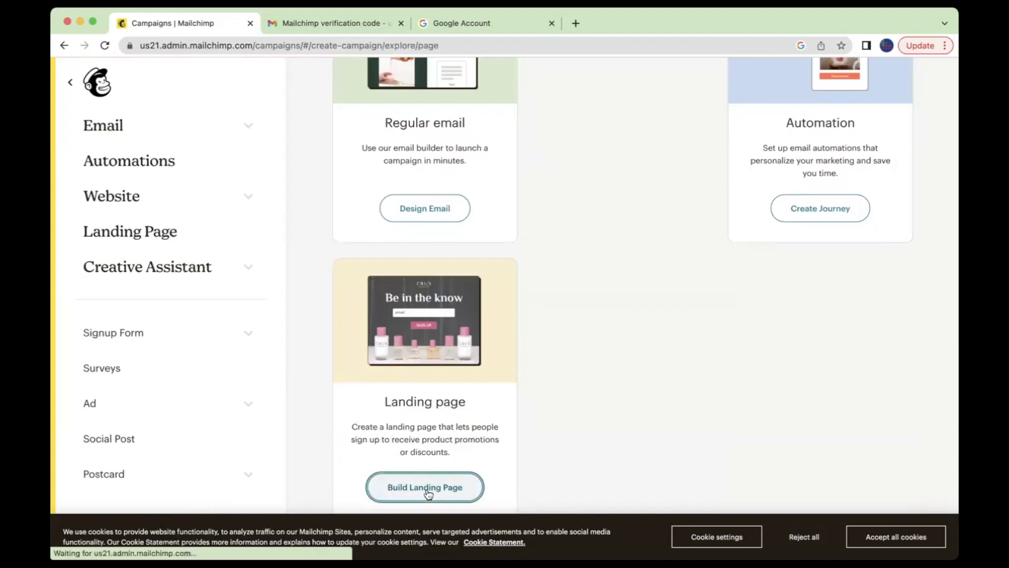
click(523, 299)
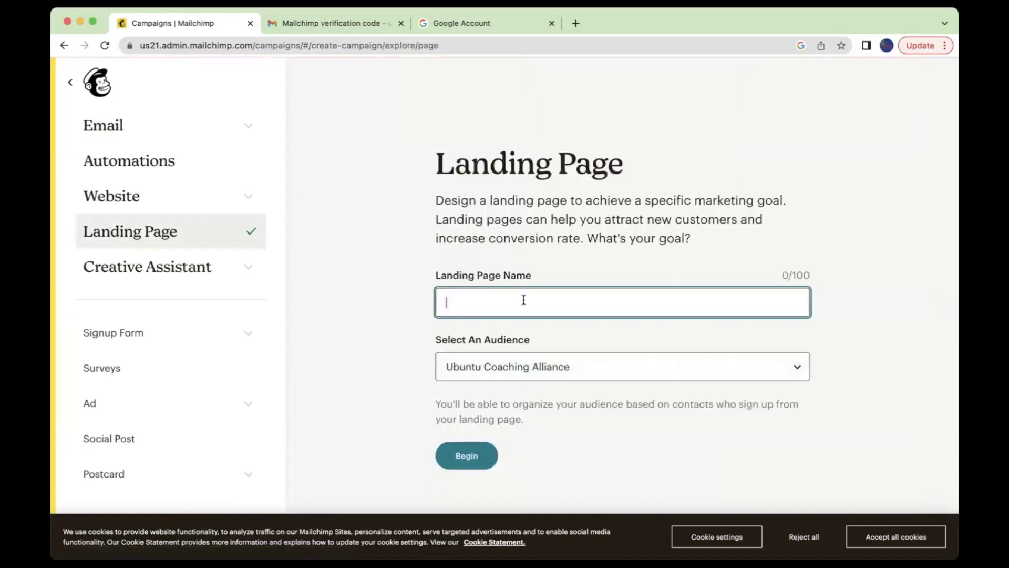
text(Sales Page)
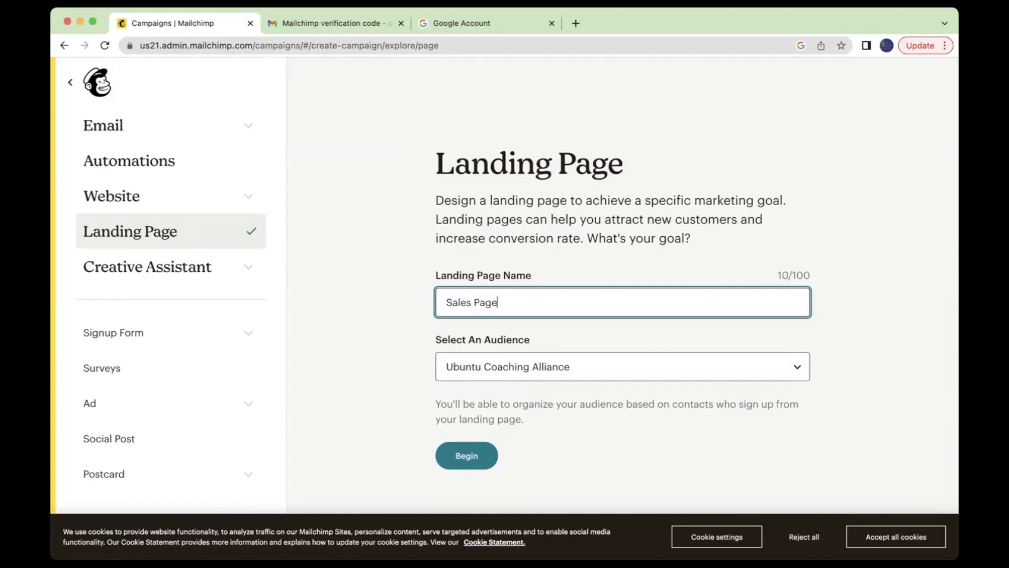
click(789, 383)
click(791, 368)
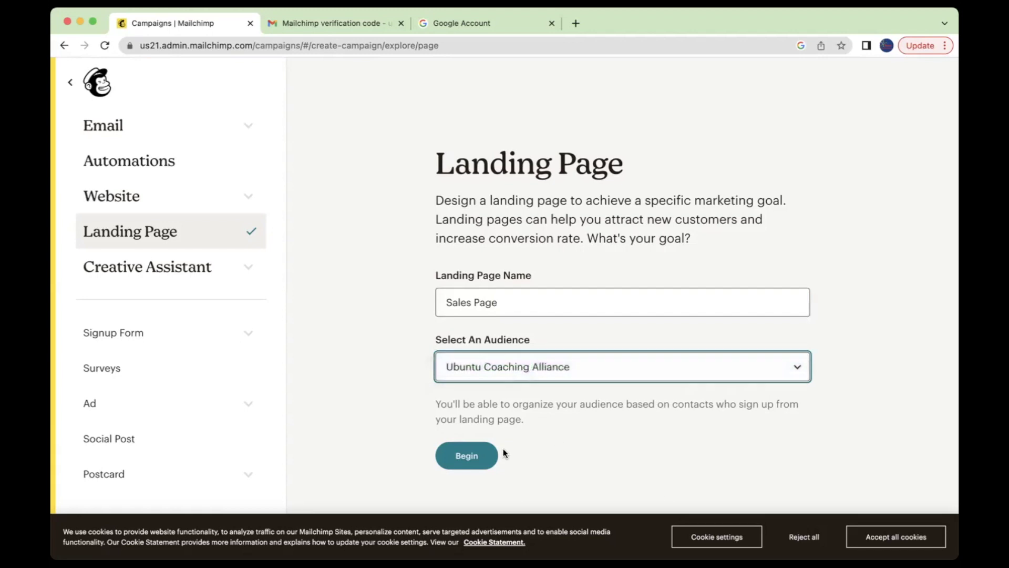
click(475, 456)
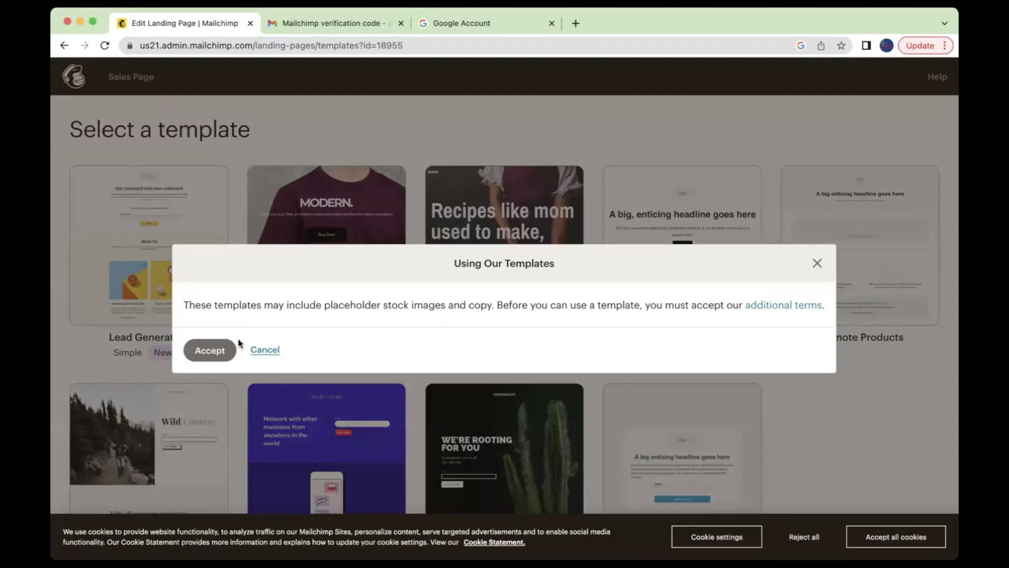
Accept the additional template terms, look through the landing page templates and choose the Grow Your List template
click(220, 346)
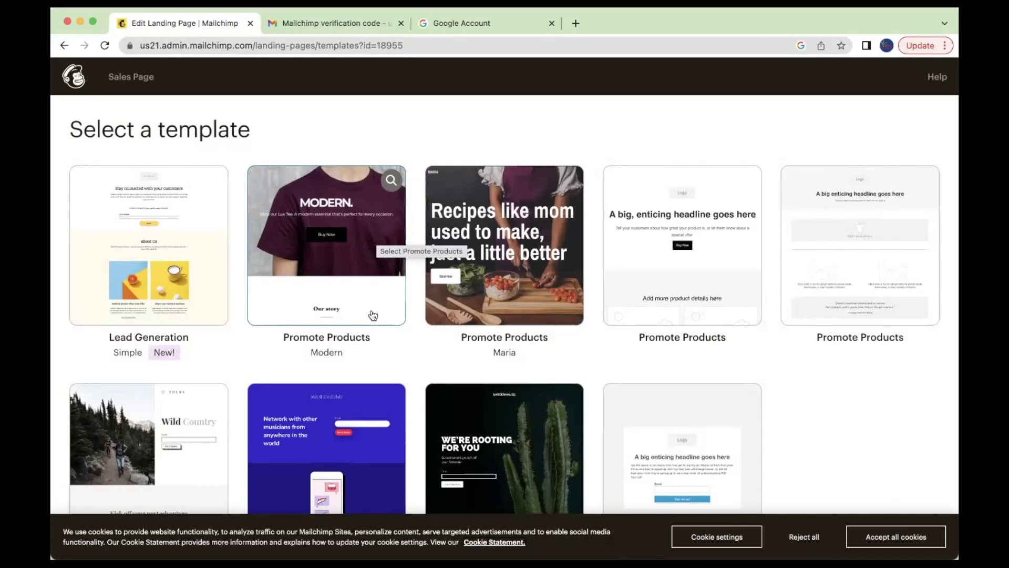
scroll(373, 315, down, 3)
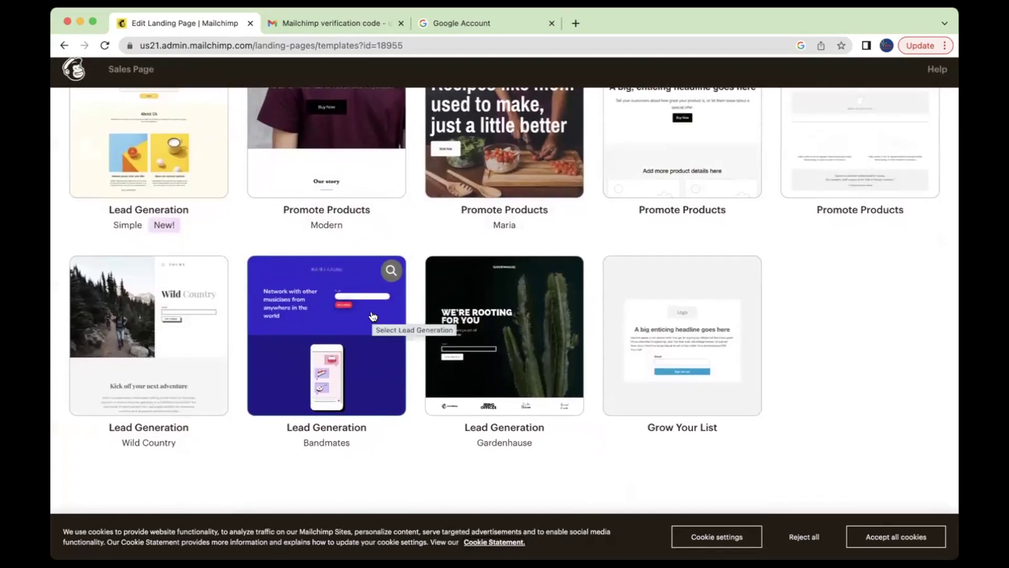
scroll(373, 315, up, 1)
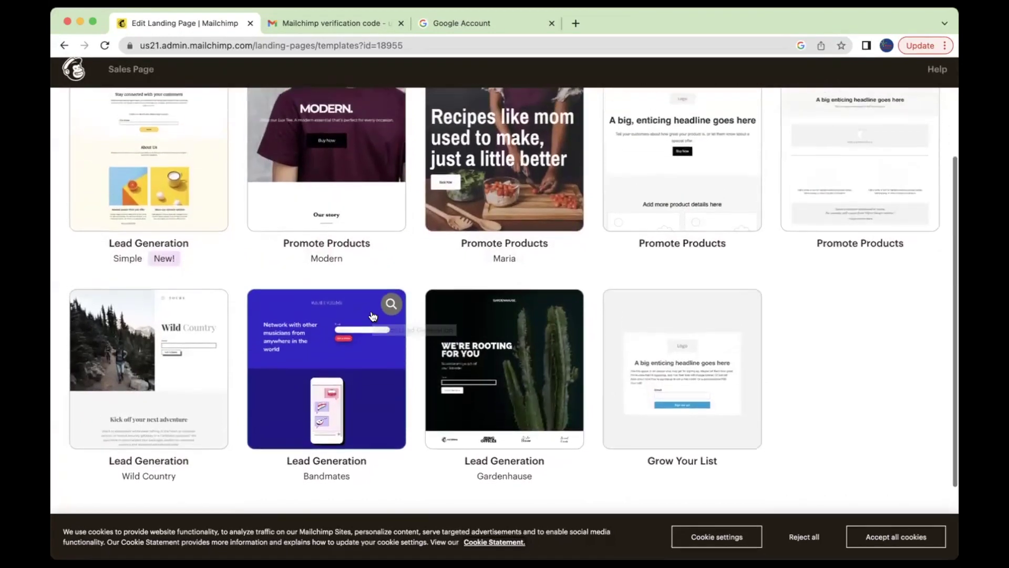
scroll(373, 316, up, 1)
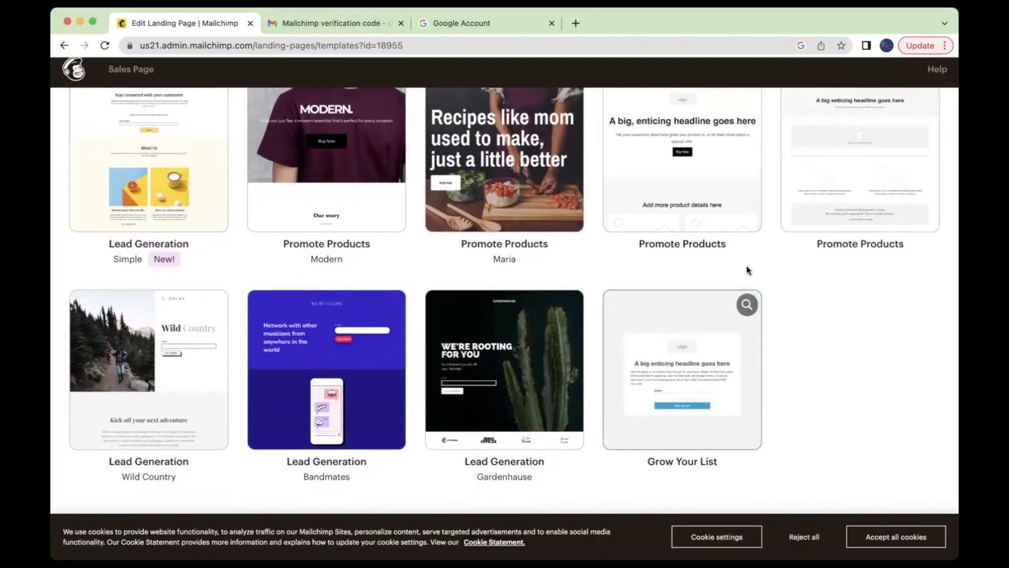
scroll(703, 194, up, 4)
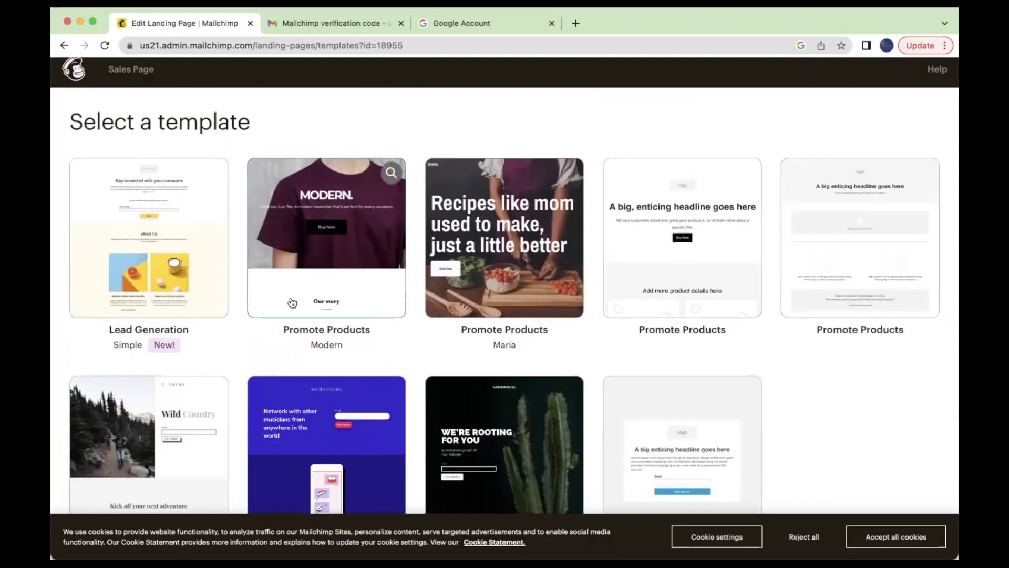
scroll(293, 302, down, 5)
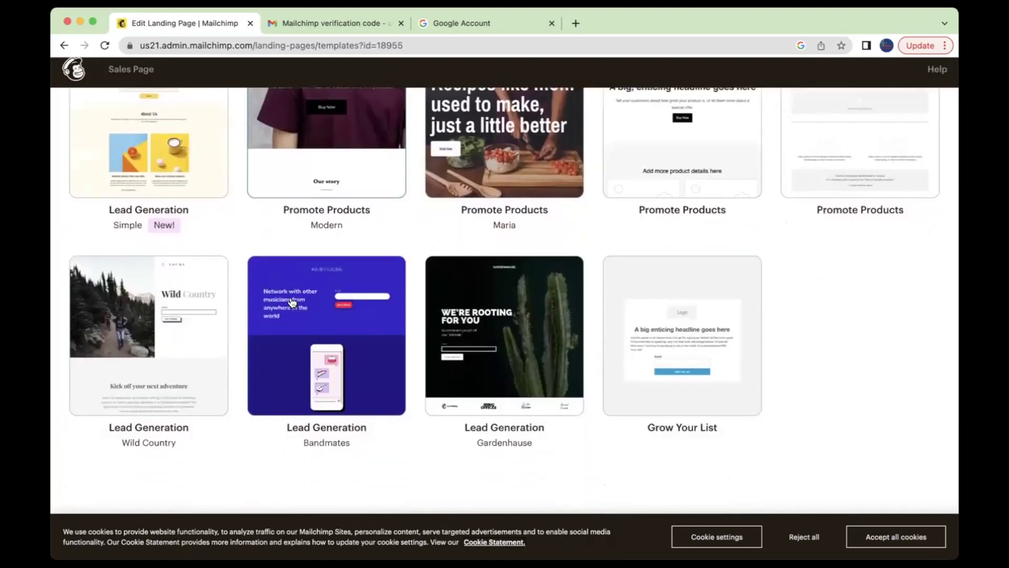
scroll(292, 302, up, 2)
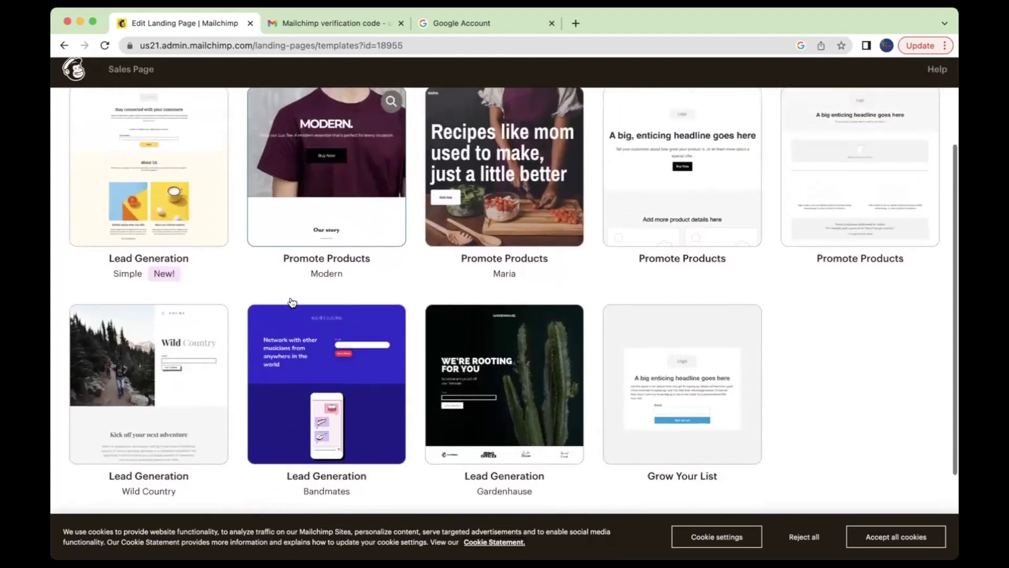
scroll(291, 298, up, 2)
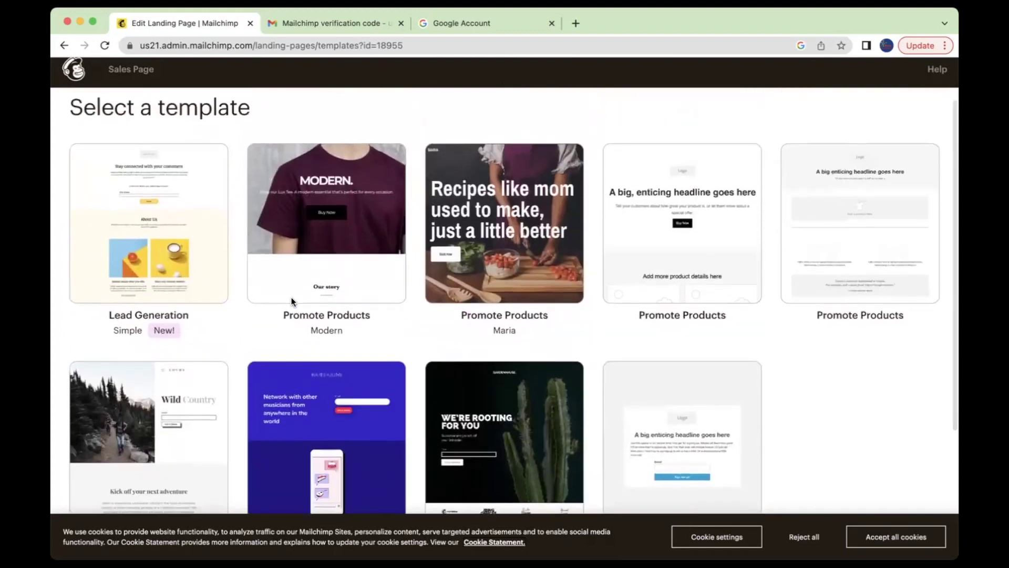
click(678, 385)
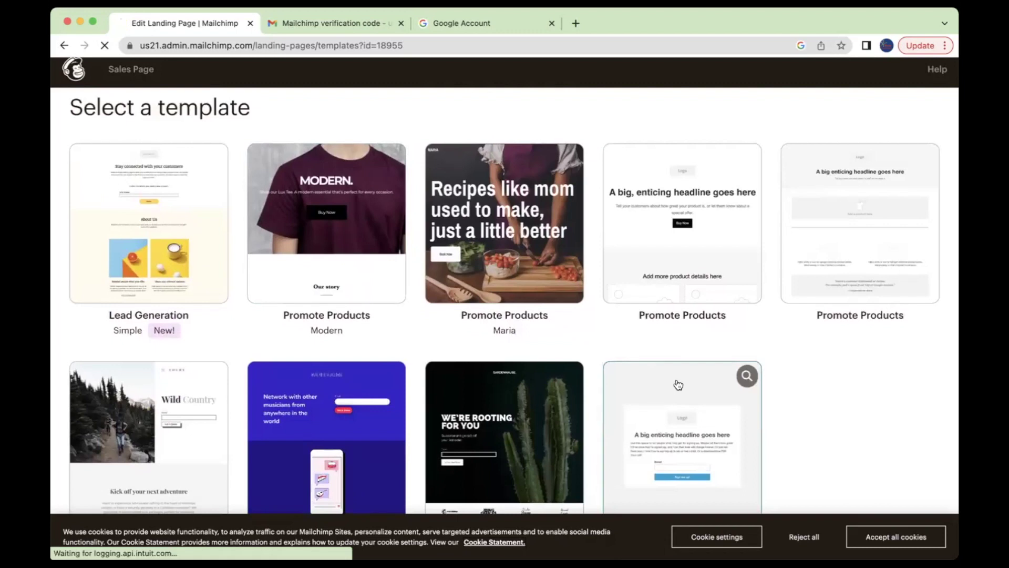
scroll(673, 458, down, 1)
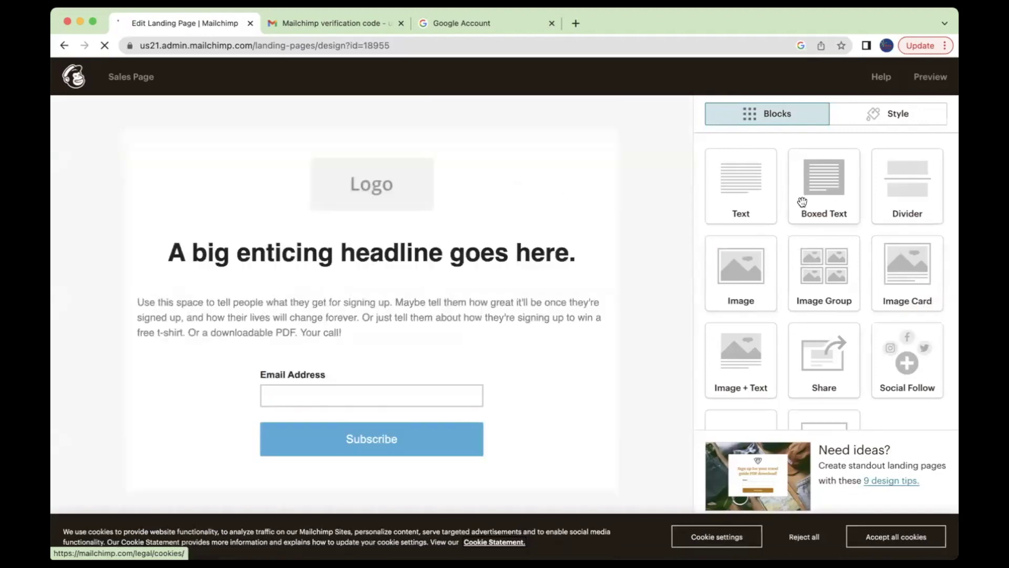
Delete the email signup form block and add an empty image block in its place below the paragraph text
mouse_move(463, 213)
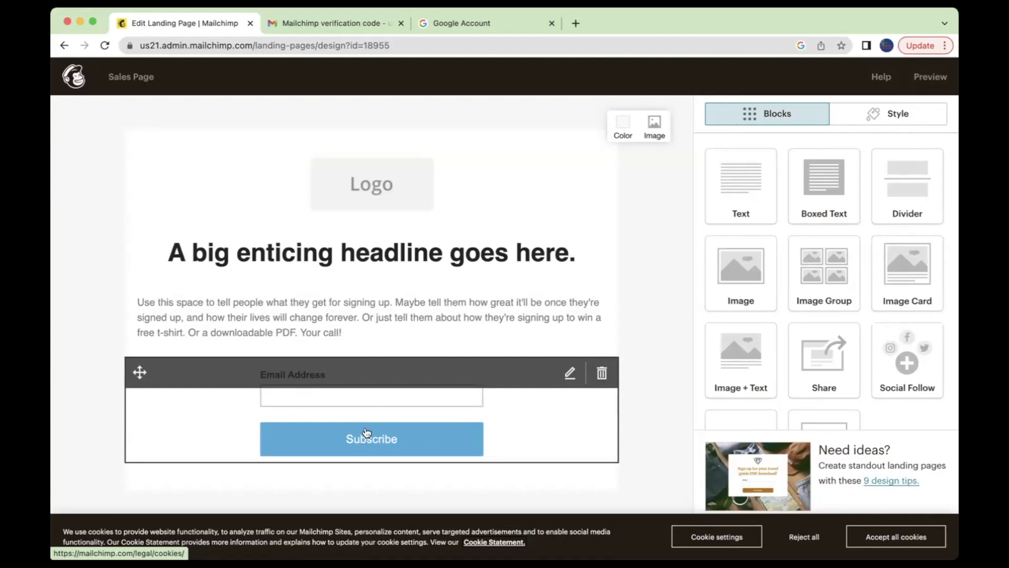
click(601, 374)
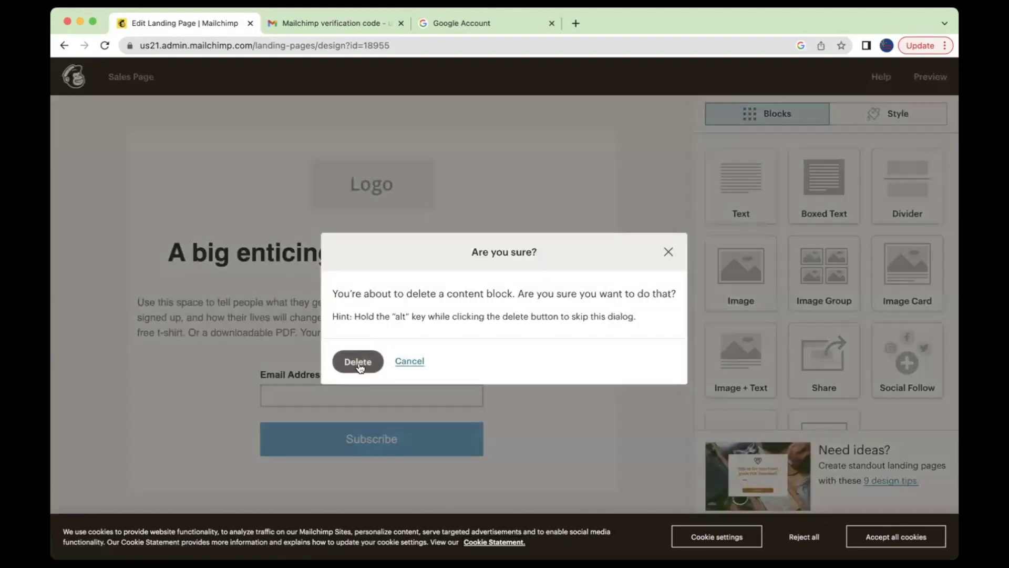
click(359, 363)
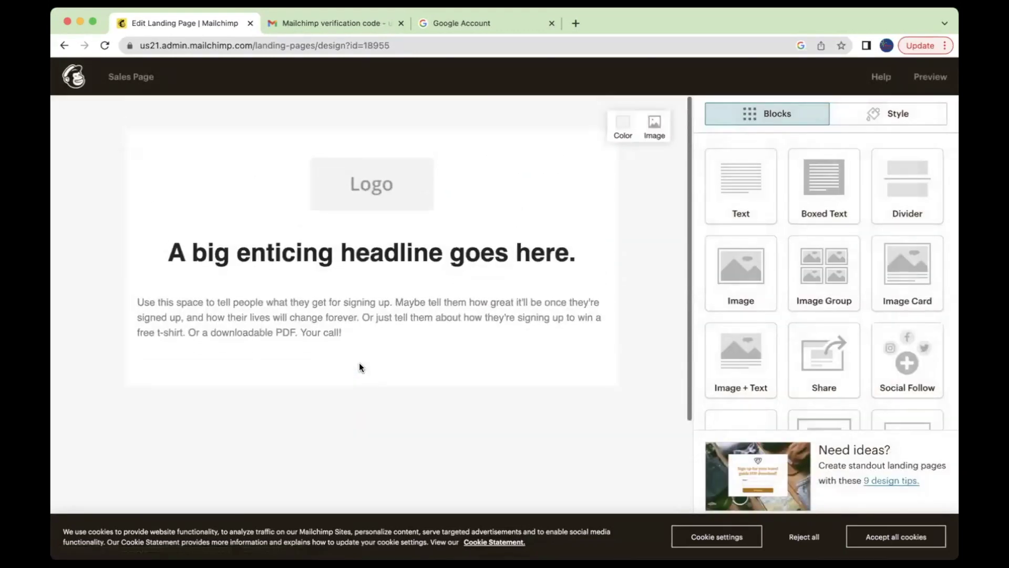
drag(766, 265, 467, 354)
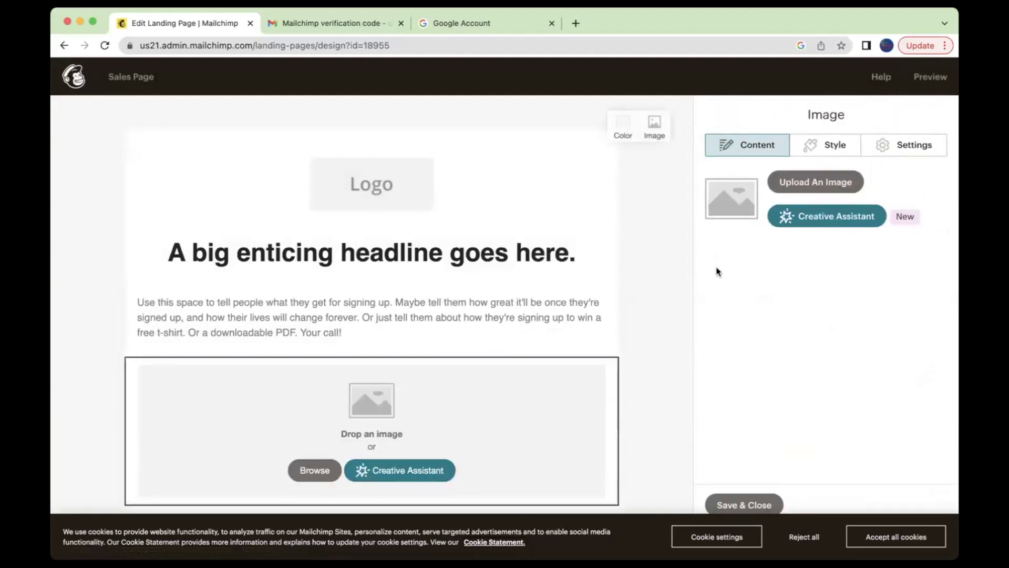
click(743, 505)
Examine the landing page layout down to its footer, the available content blocks and the page's style options
scroll(632, 364, down, 3)
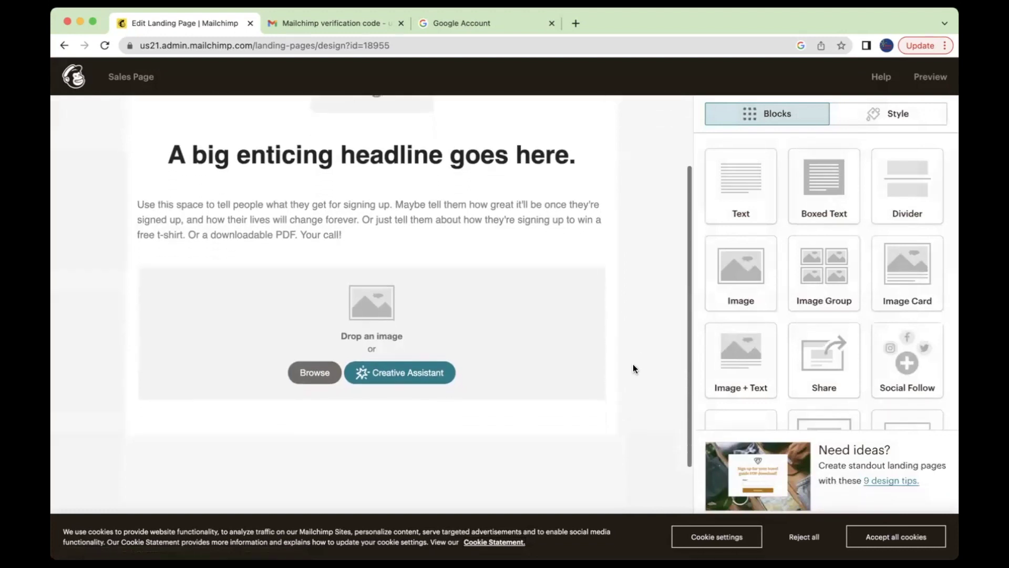
scroll(825, 294, down, 2)
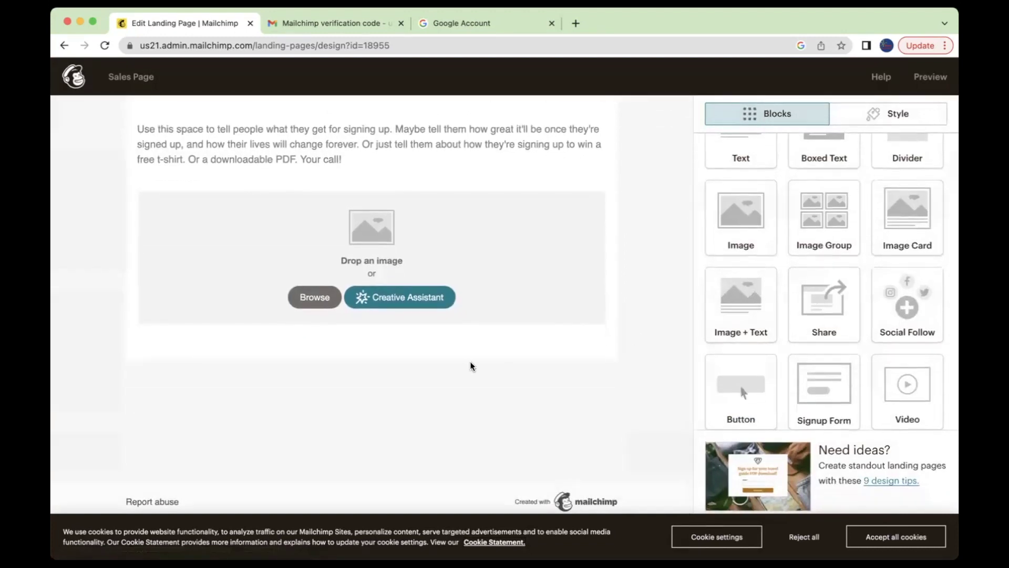
scroll(471, 365, up, 3)
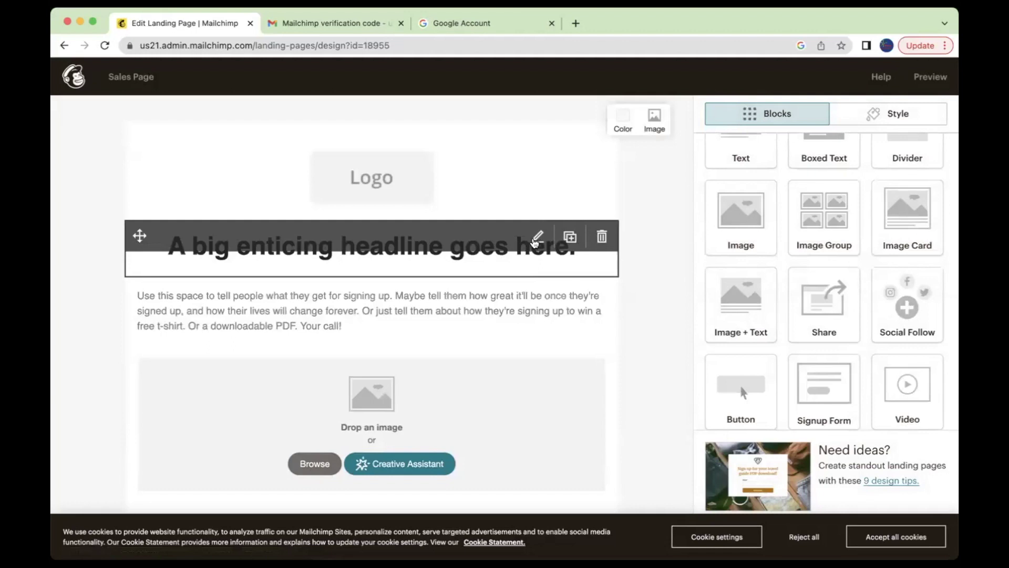
scroll(546, 351, down, 2)
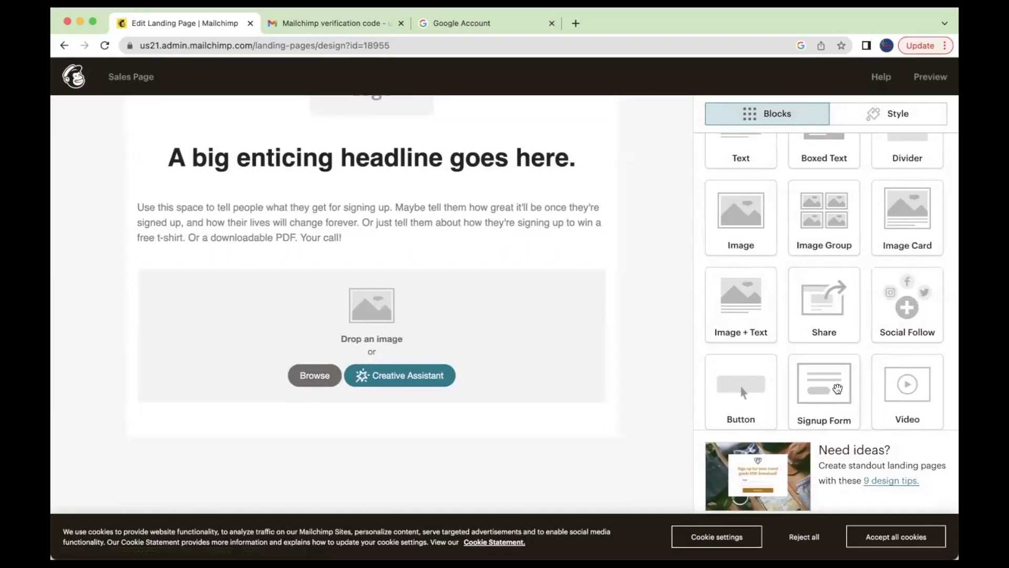
scroll(479, 411, up, 2)
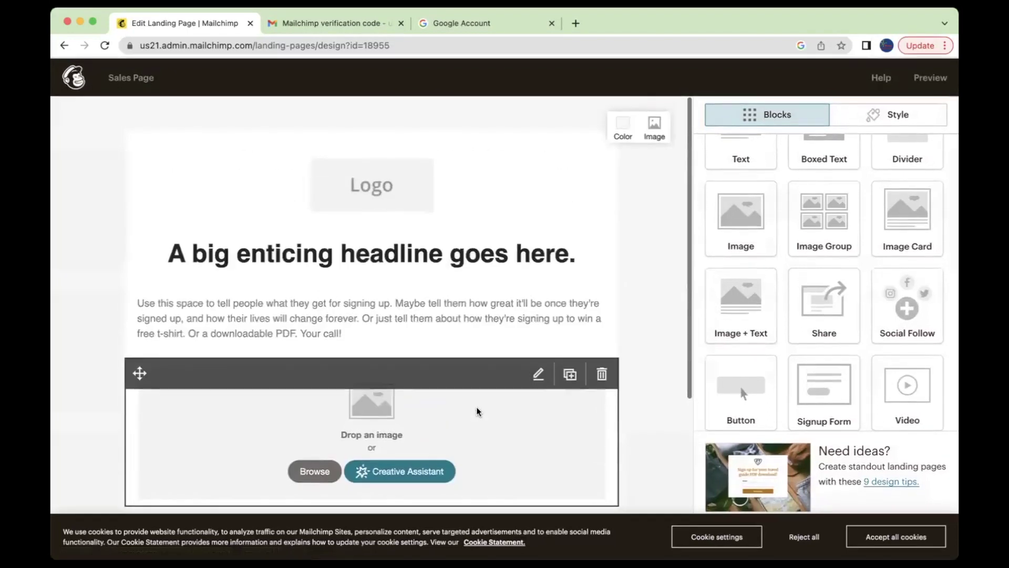
scroll(682, 383, down, 3)
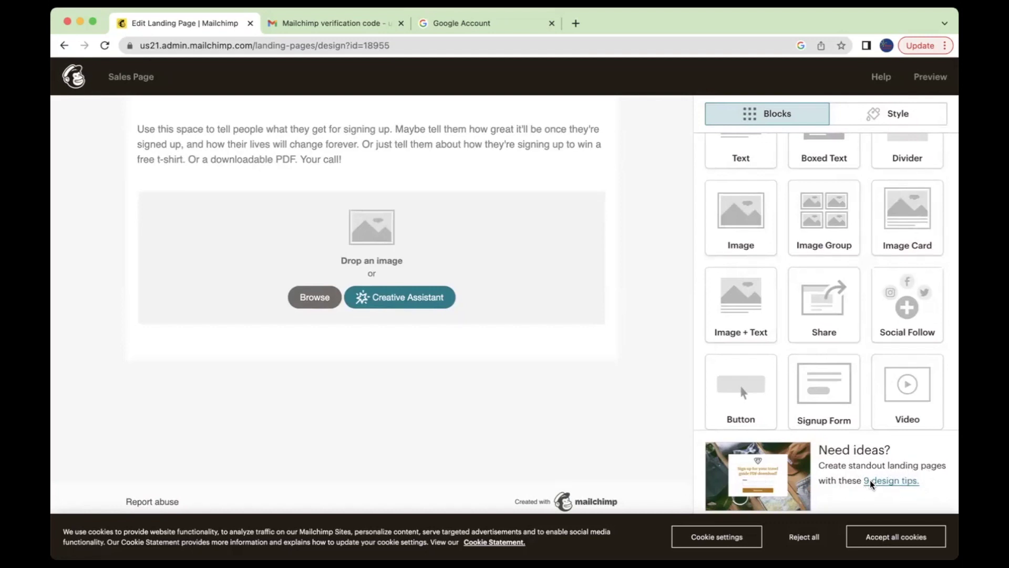
scroll(557, 293, up, 4)
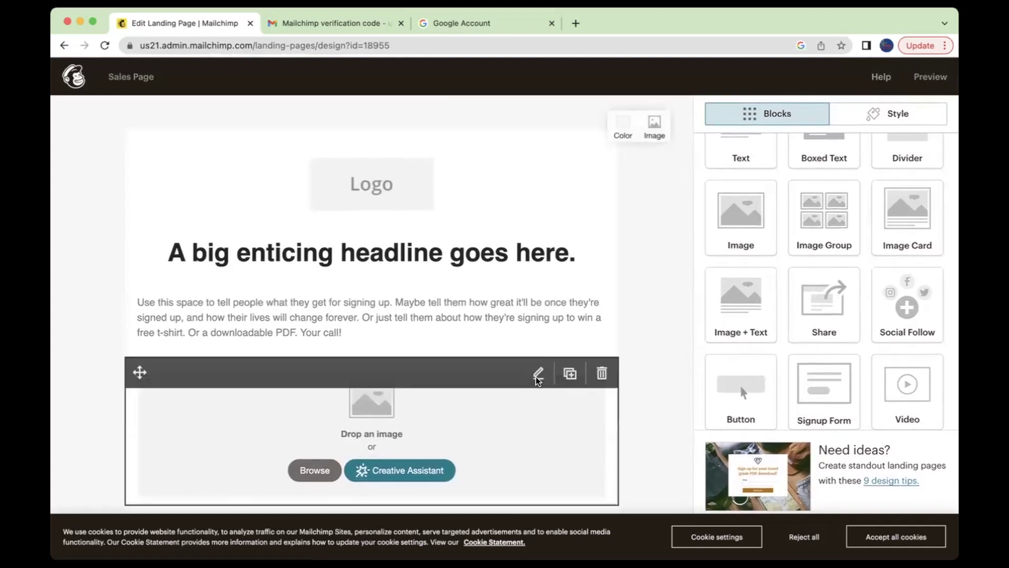
scroll(667, 308, down, 5)
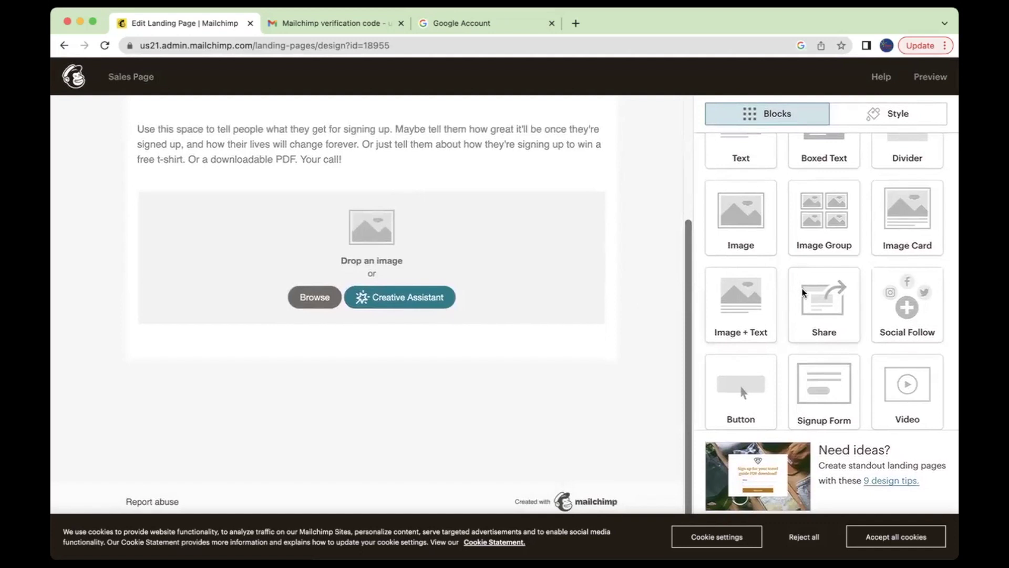
click(869, 115)
click(757, 122)
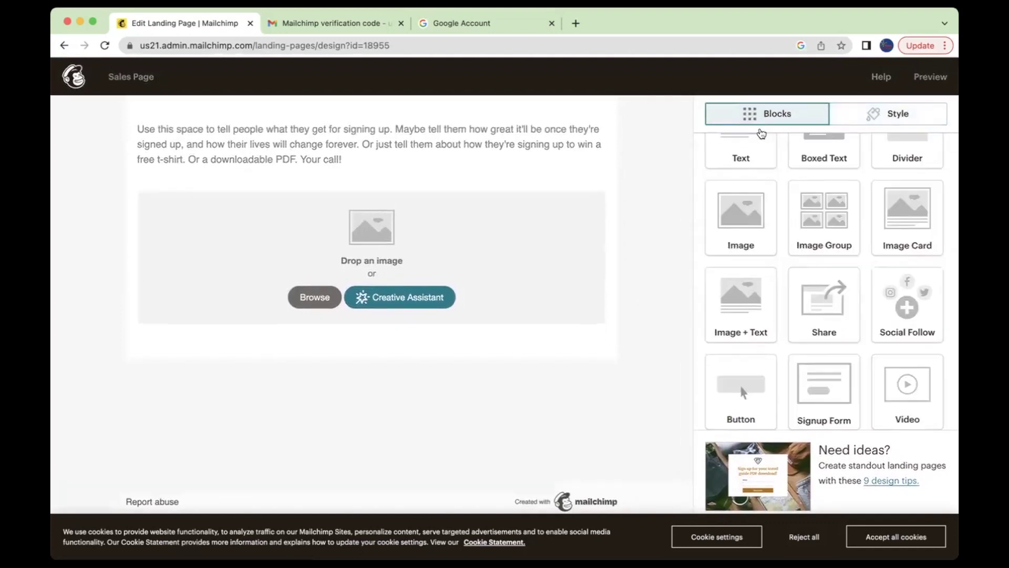
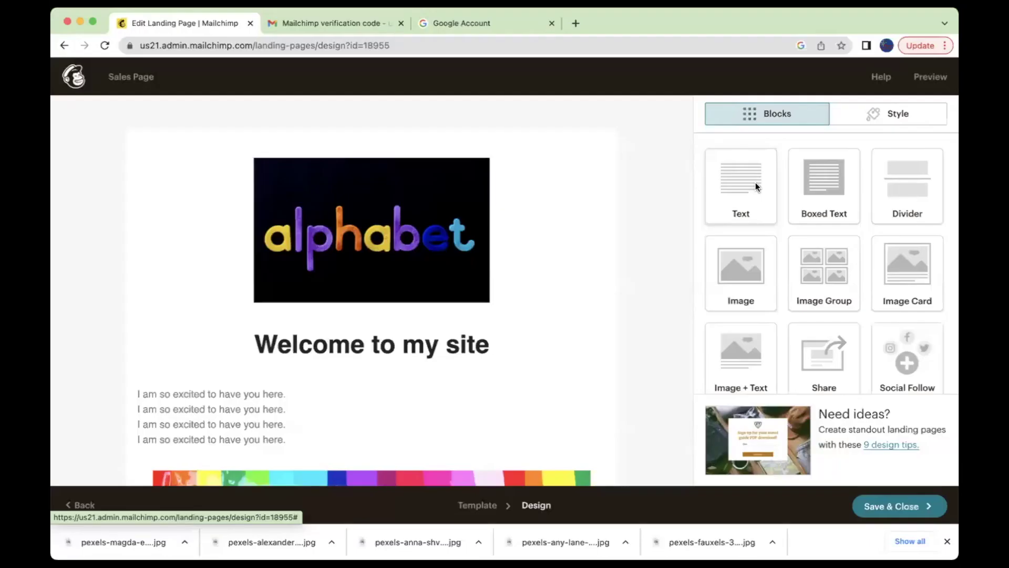
Open the settings of the alphabet logo image, view the replacement images in the Content studio and close it without choosing one
mouse_move(451, 273)
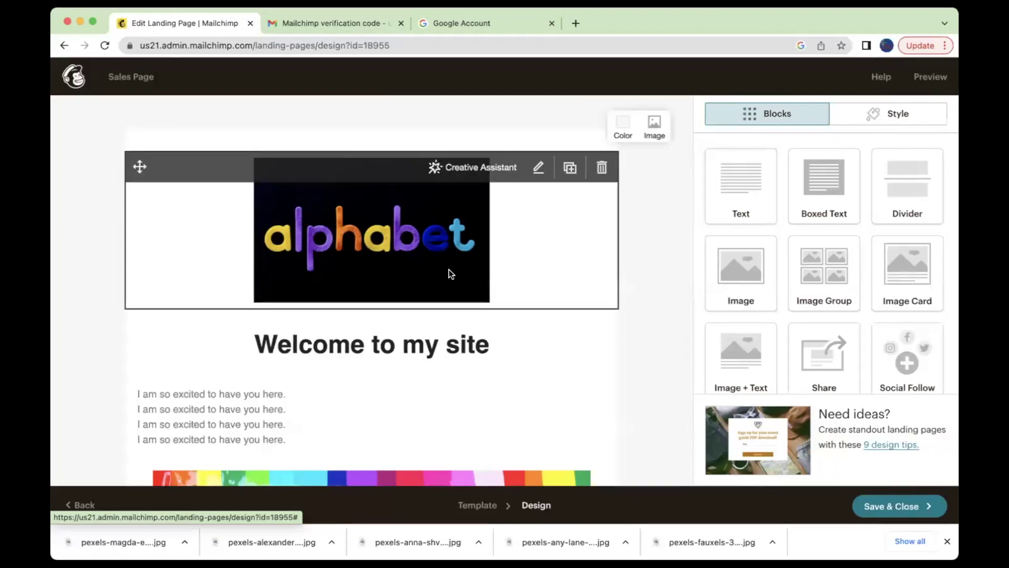
scroll(450, 273, down, 1)
scroll(551, 199, up, 1)
click(519, 218)
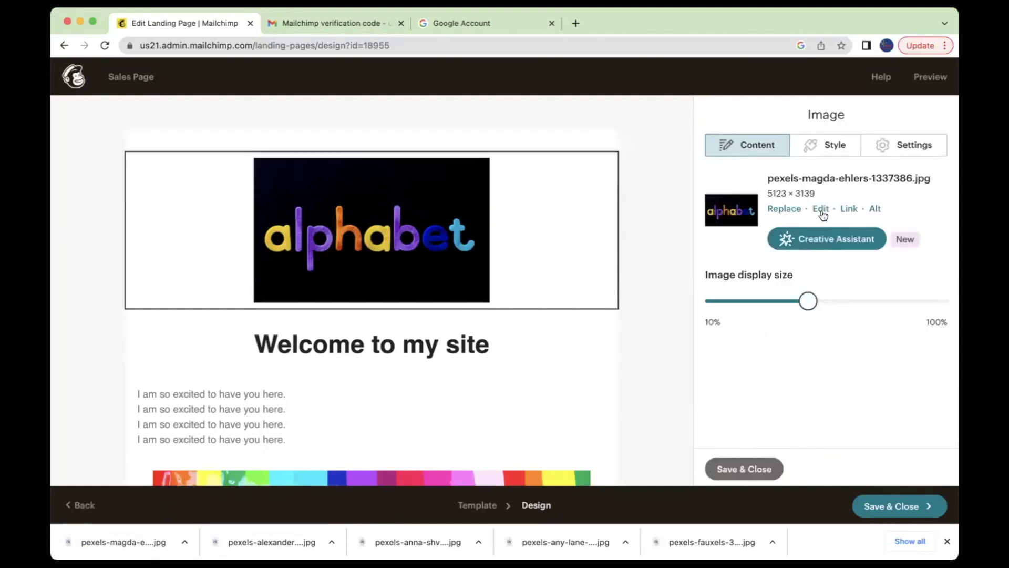
click(789, 210)
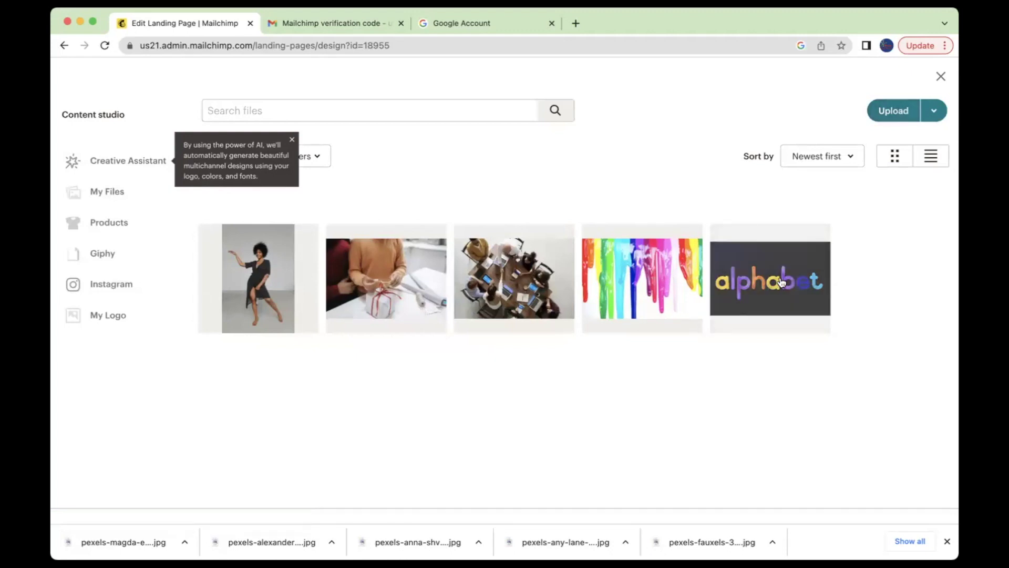
click(941, 77)
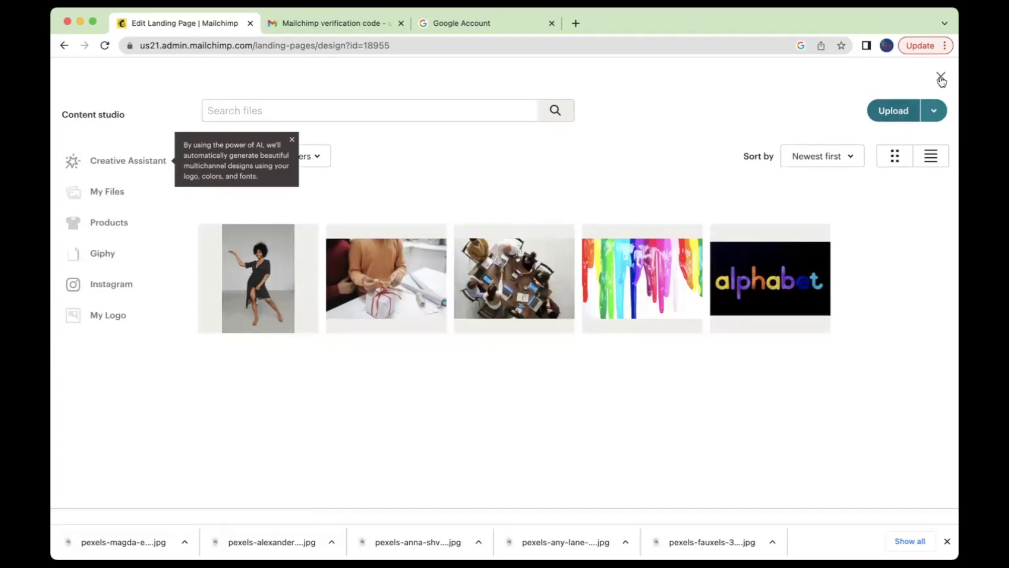
Open the paragraph text below the "Welcome to my site" heading to view its editing options
scroll(482, 264, down, 2)
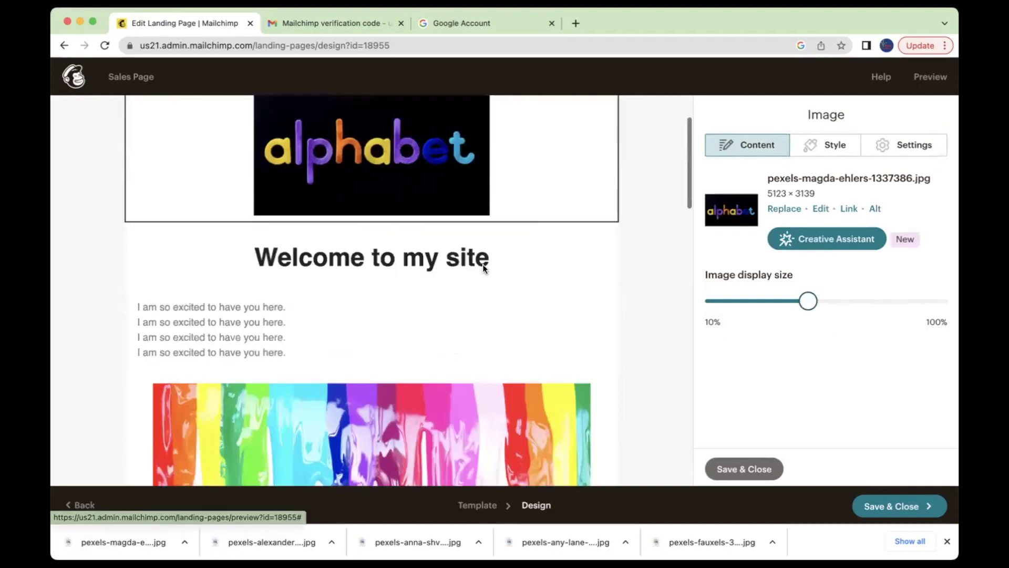
click(651, 251)
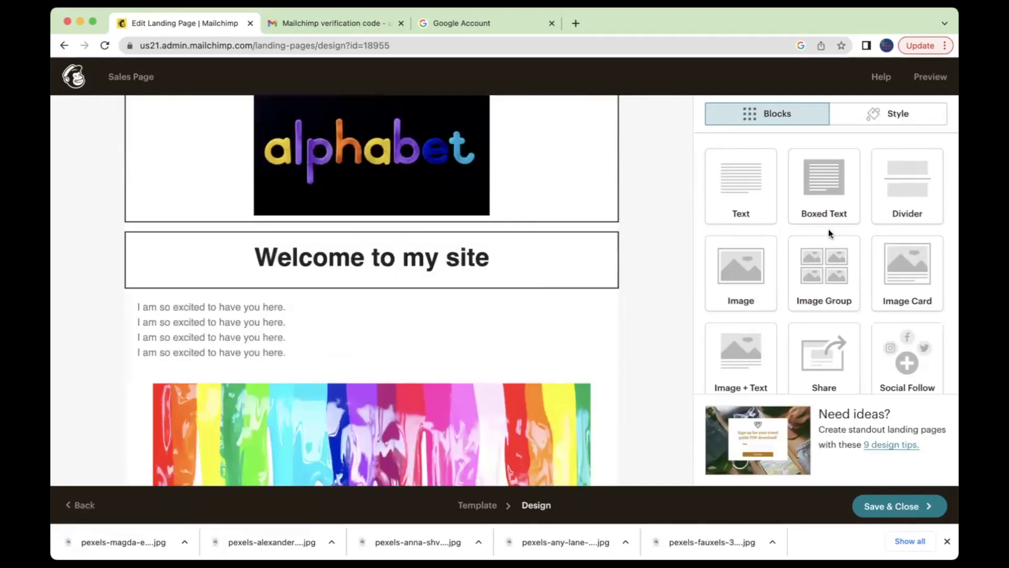
click(610, 271)
click(522, 320)
scroll(483, 256, down, 3)
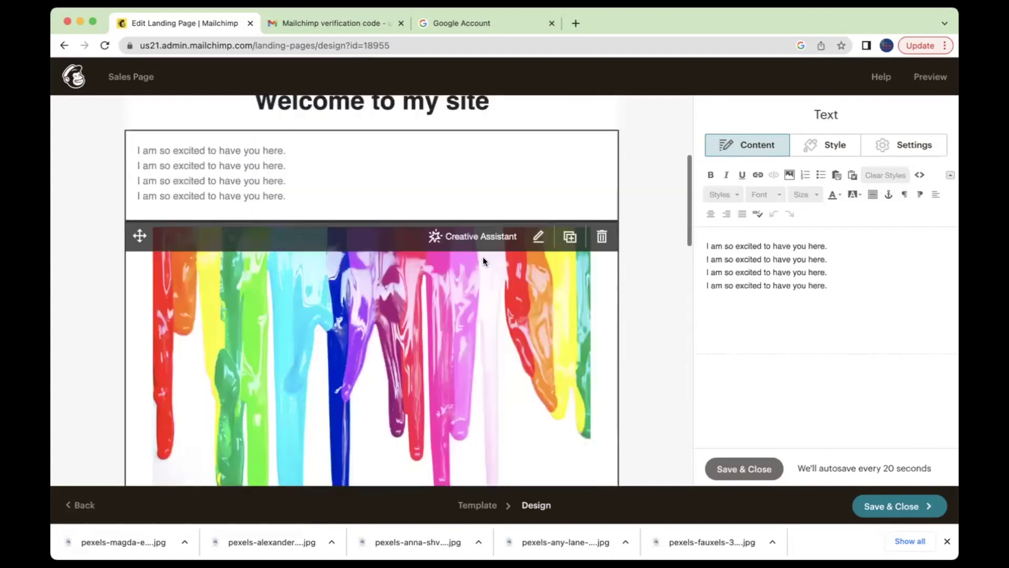
Open the settings of the colourful paint image, view the replacement images in the Content studio and close it without choosing one
scroll(483, 260, down, 3)
scroll(483, 261, up, 1)
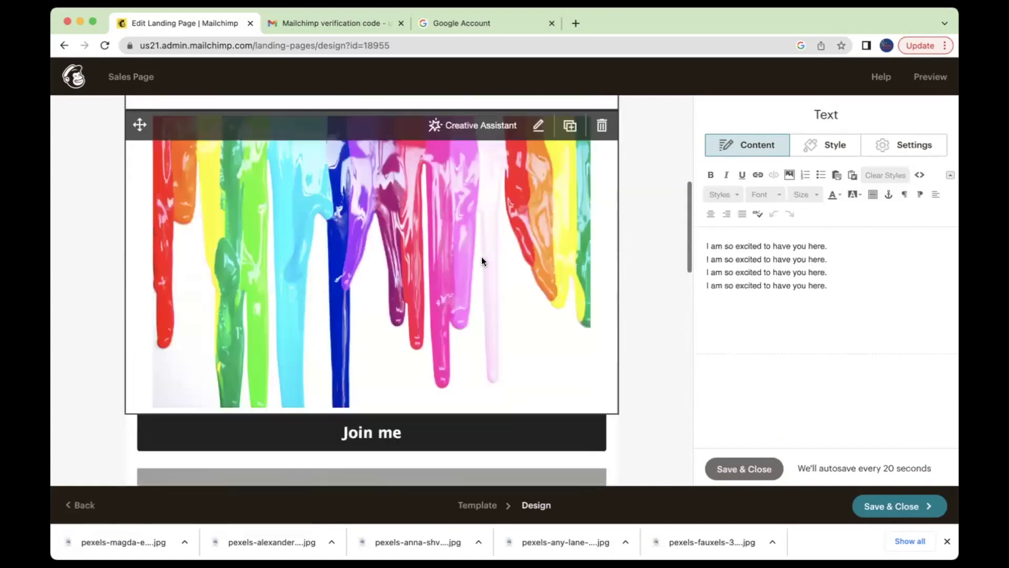
scroll(524, 243, down, 1)
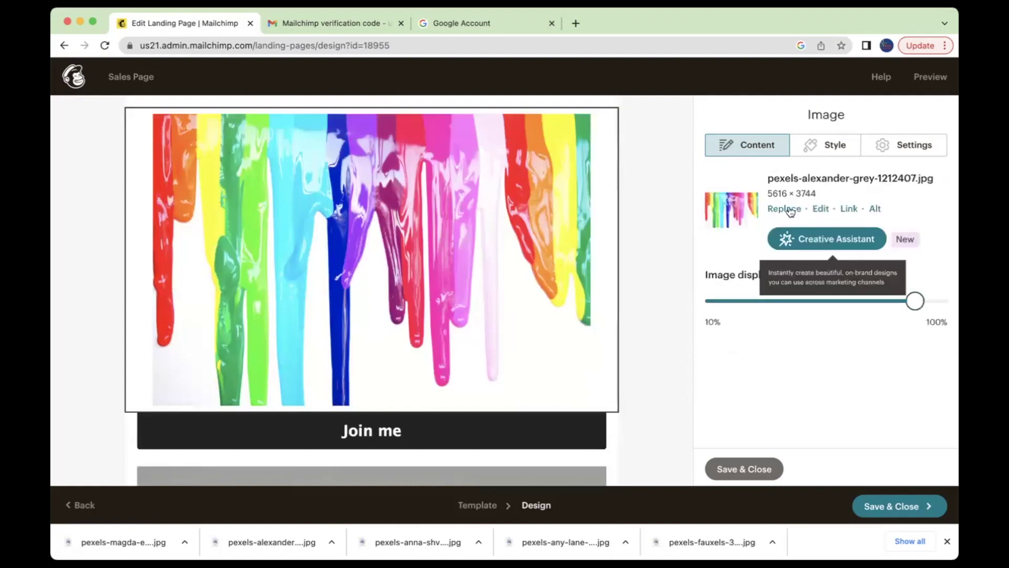
click(788, 203)
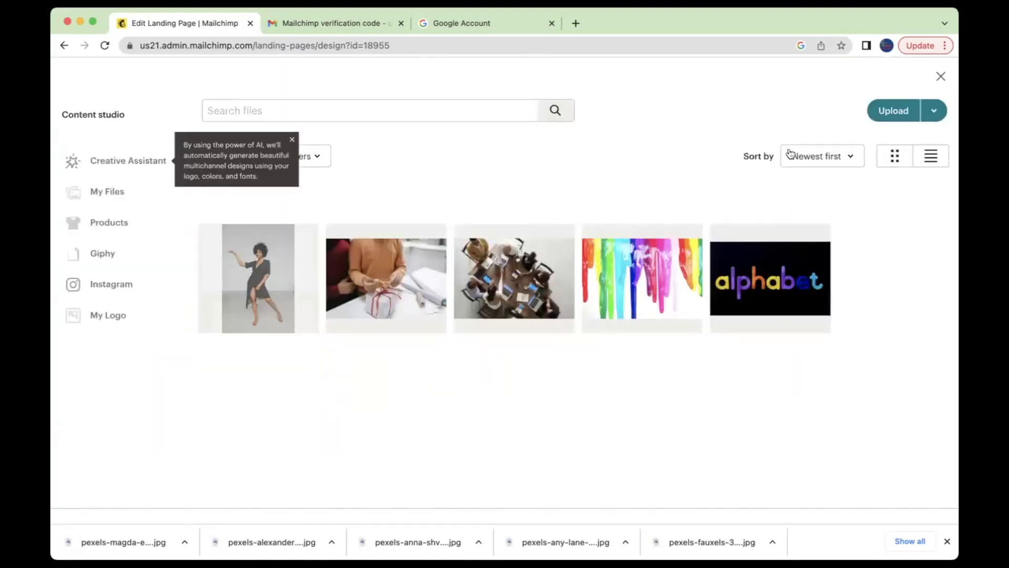
click(578, 303)
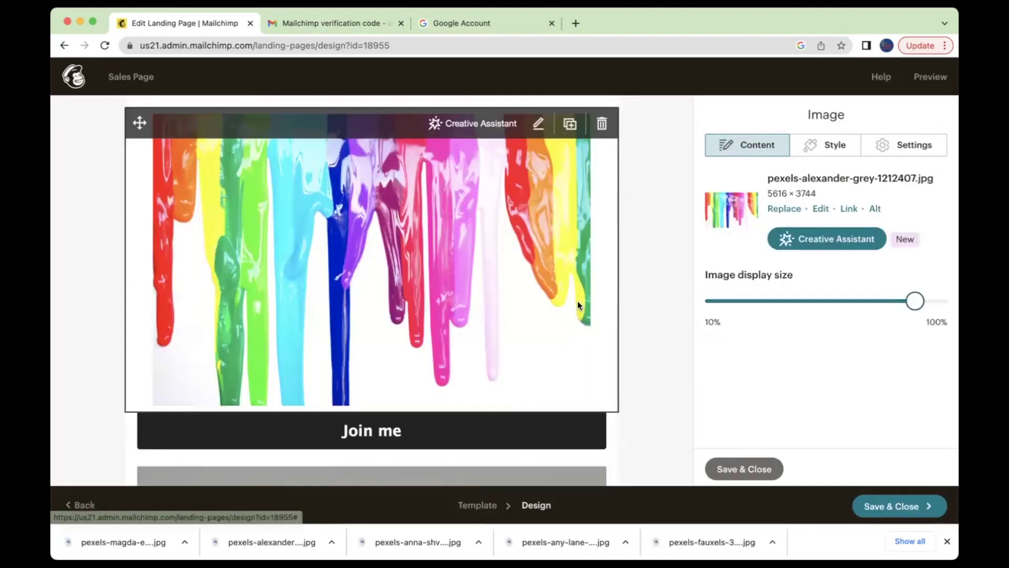
Link the "Join me" button to the web address google.com and save the block
scroll(513, 200, down, 4)
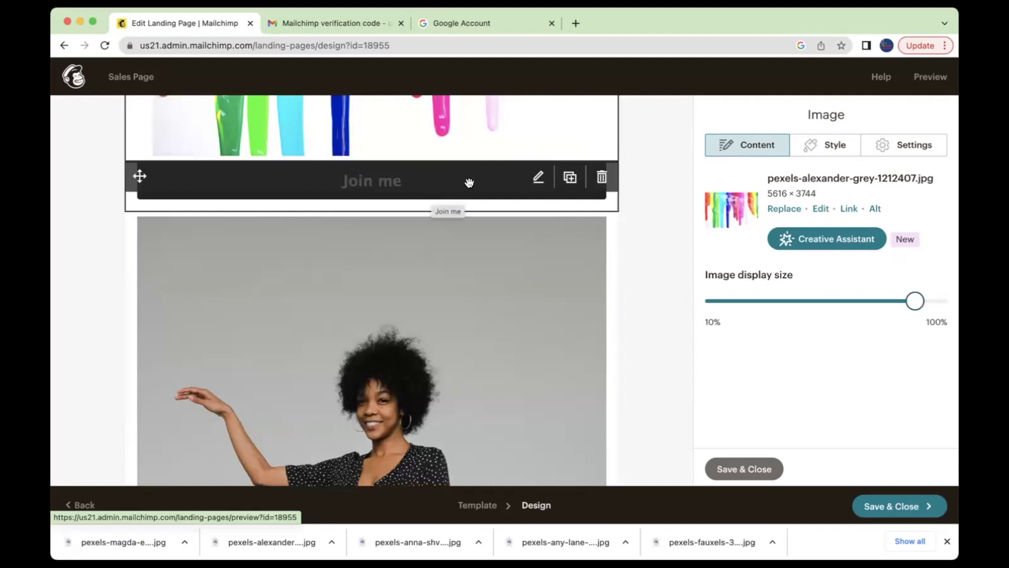
click(540, 180)
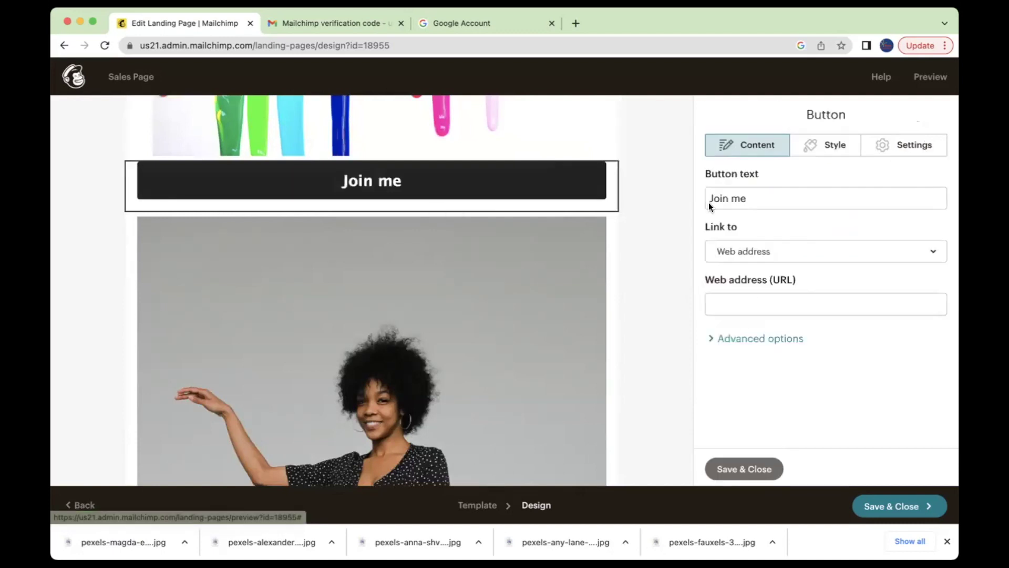
click(760, 307)
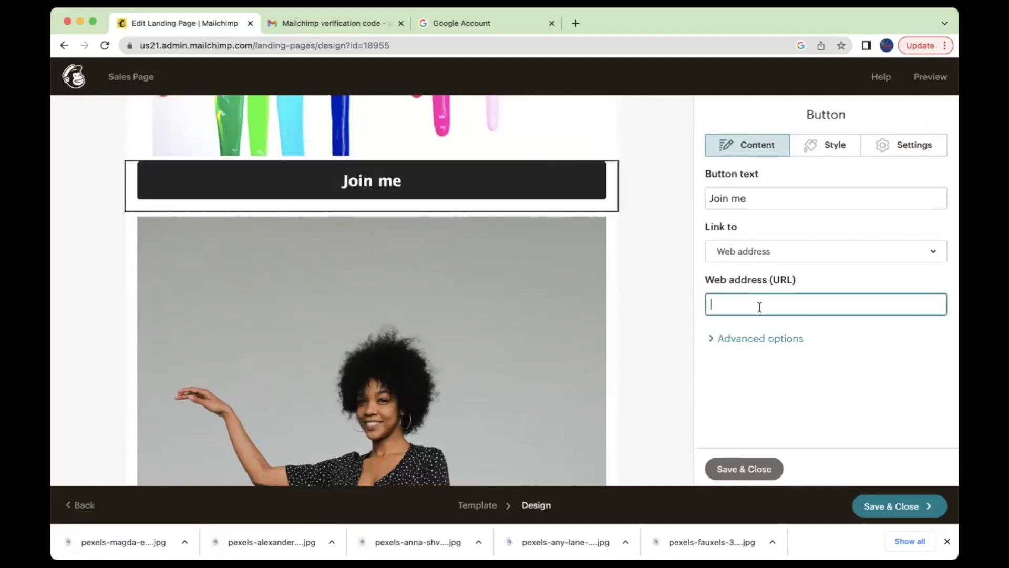
text(google.com)
click(749, 469)
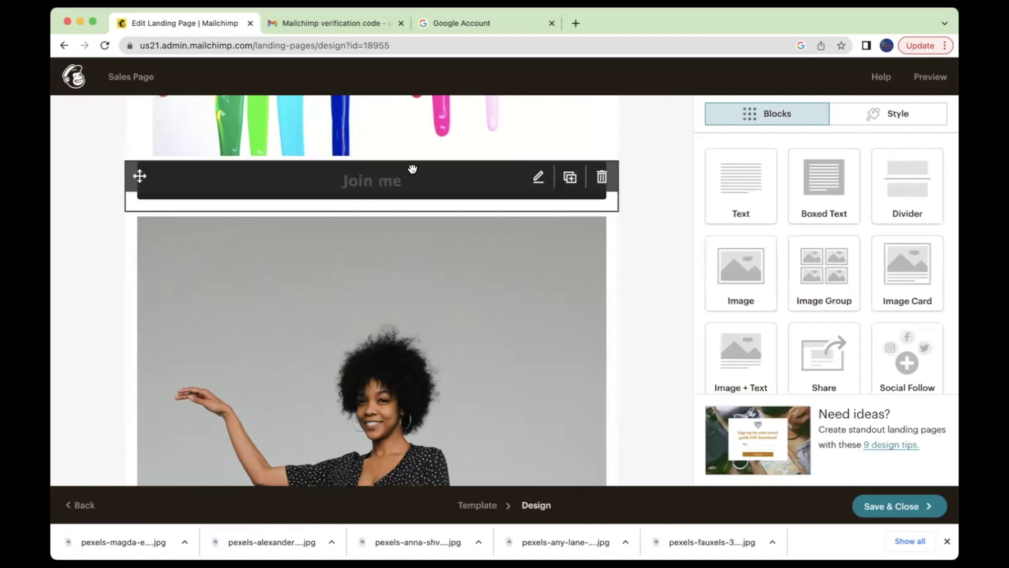
View the link options of the photo of the woman in the dotted dress, cancel without adding a link and close the image settings
scroll(415, 342, down, 3)
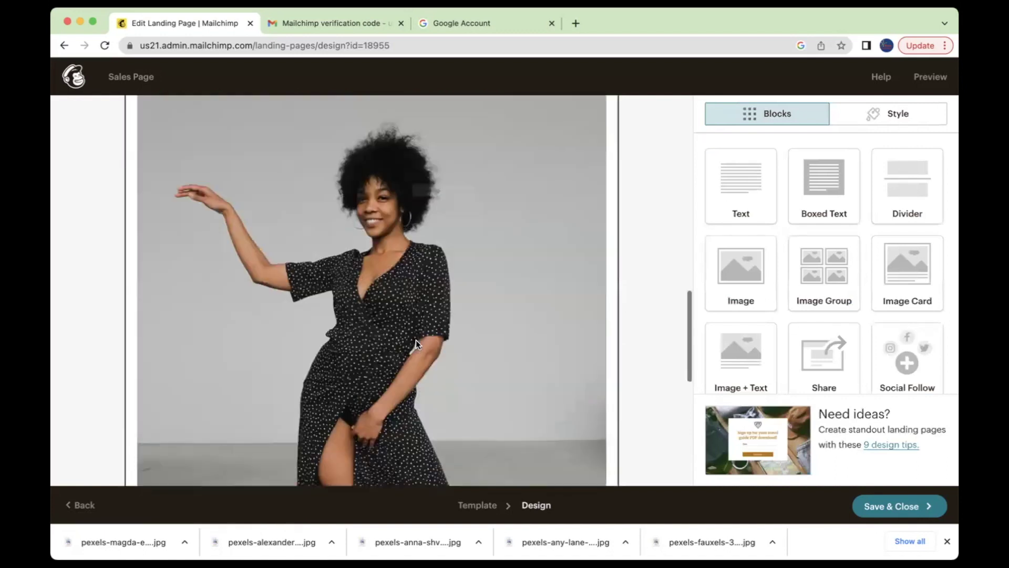
scroll(415, 344, down, 4)
scroll(416, 345, up, 3)
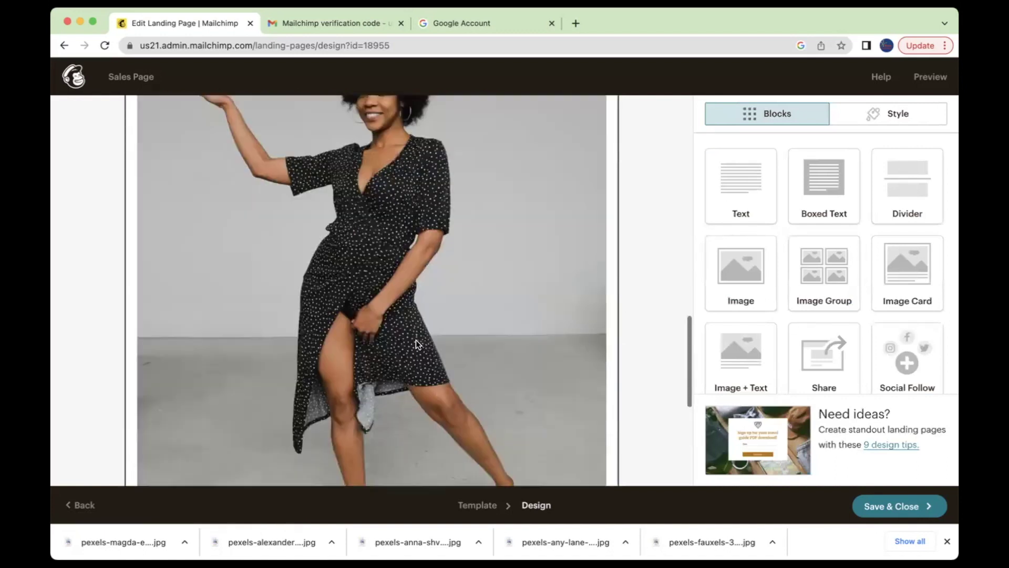
scroll(416, 340, up, 3)
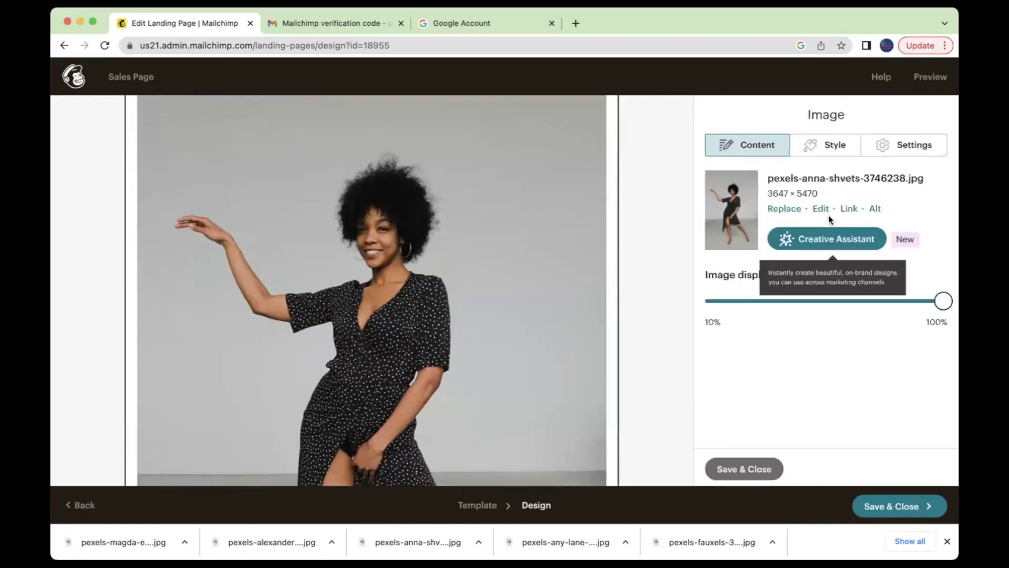
click(849, 209)
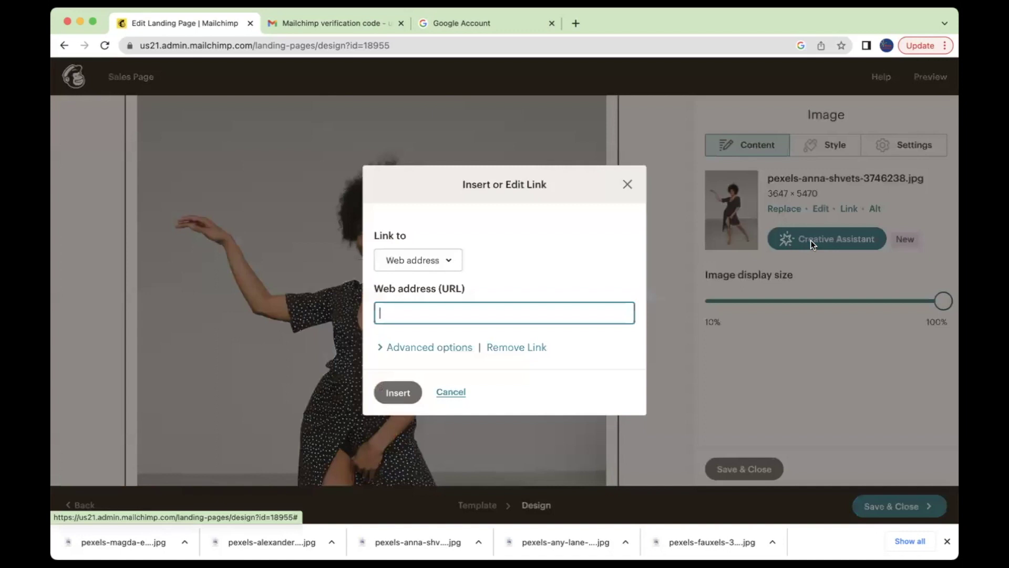
key(Escape)
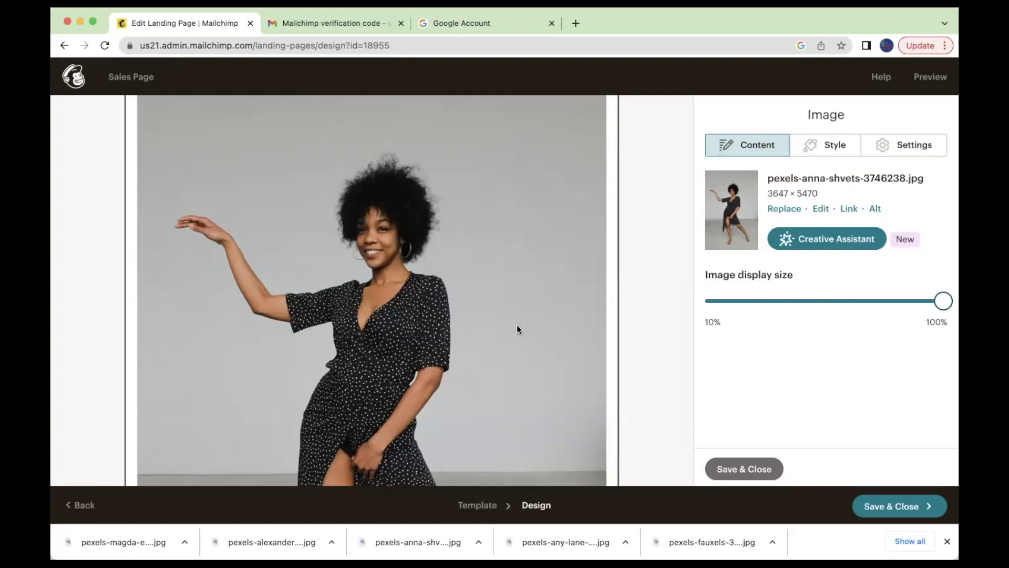
click(741, 469)
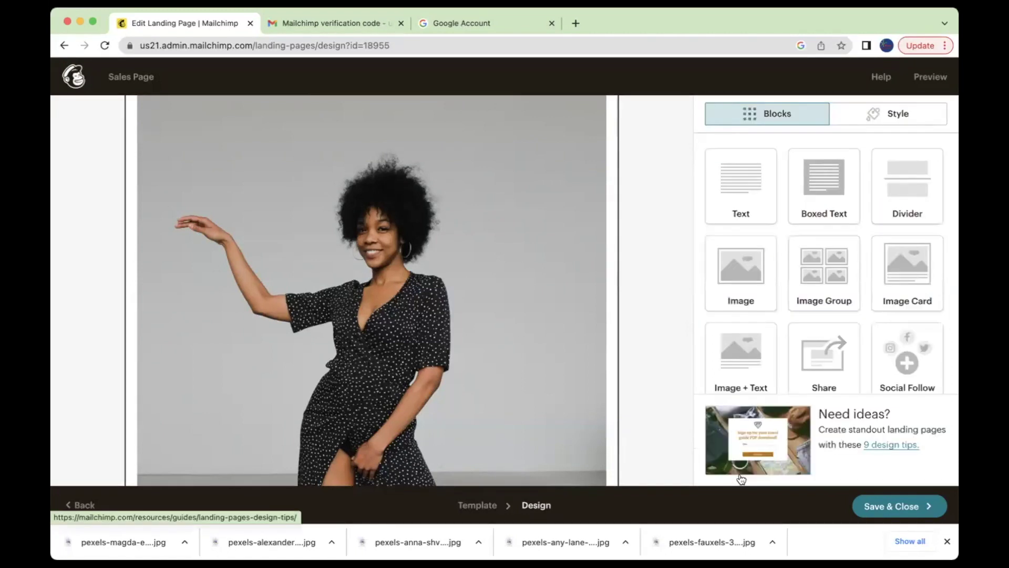
Return to the beginning of the landing page, then save and close its design
scroll(608, 301, up, 2)
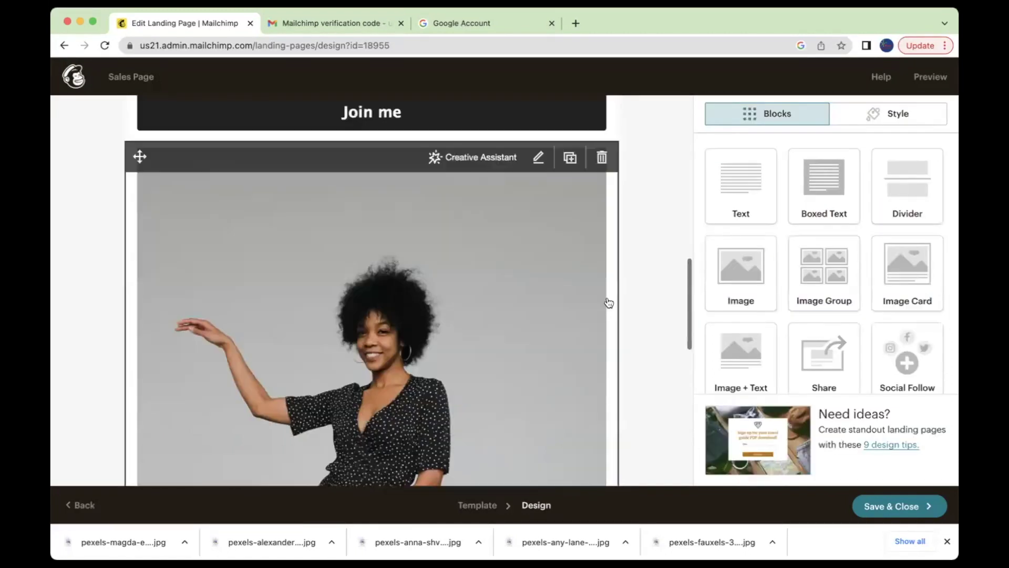
scroll(608, 303, up, 10)
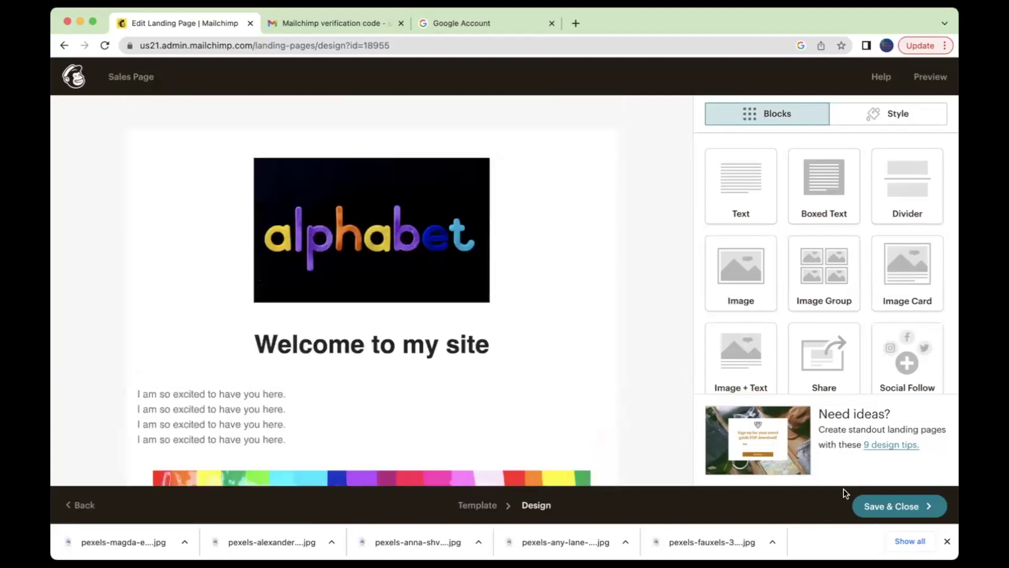
click(869, 499)
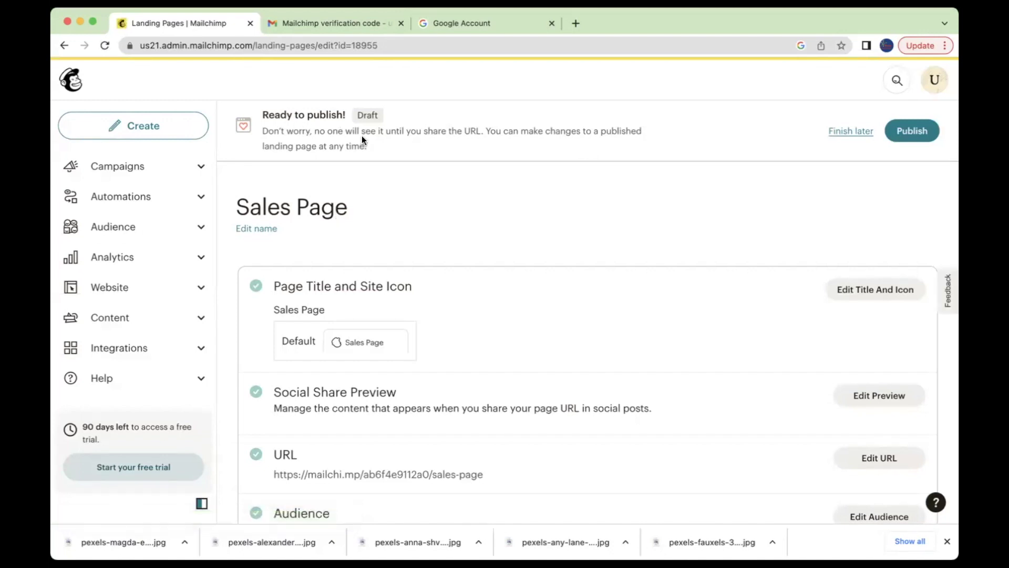
Examine the Sales Page publishing checklist, including its page title, social share preview, URL, audience and content sections
scroll(382, 256, down, 2)
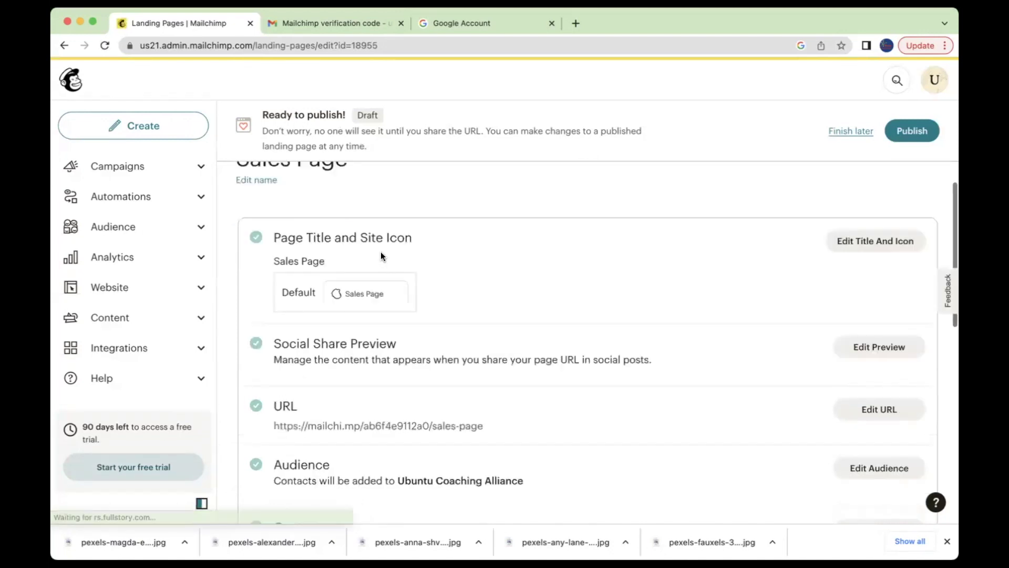
scroll(381, 256, down, 1)
scroll(286, 217, down, 1)
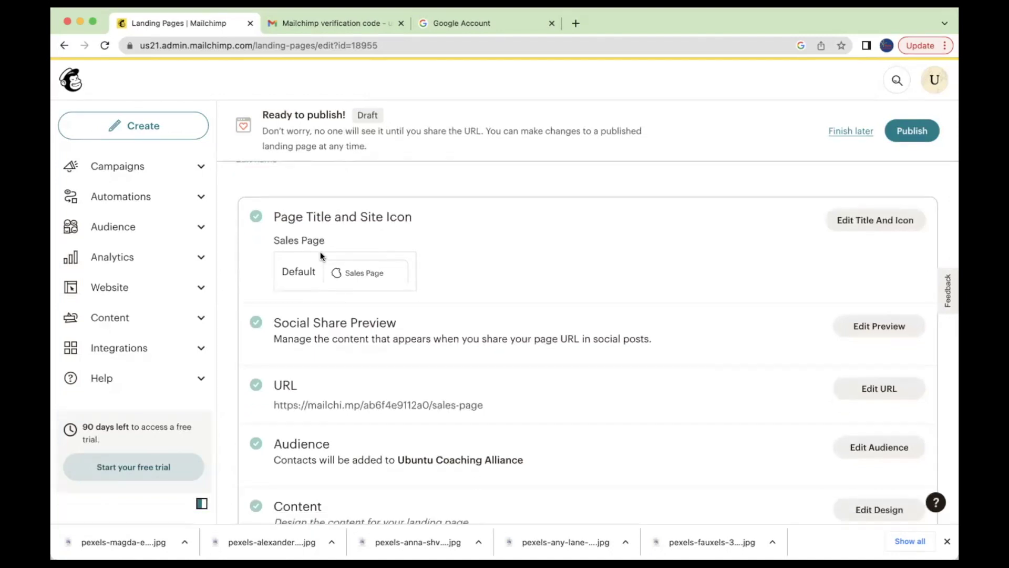
scroll(353, 245, up, 2)
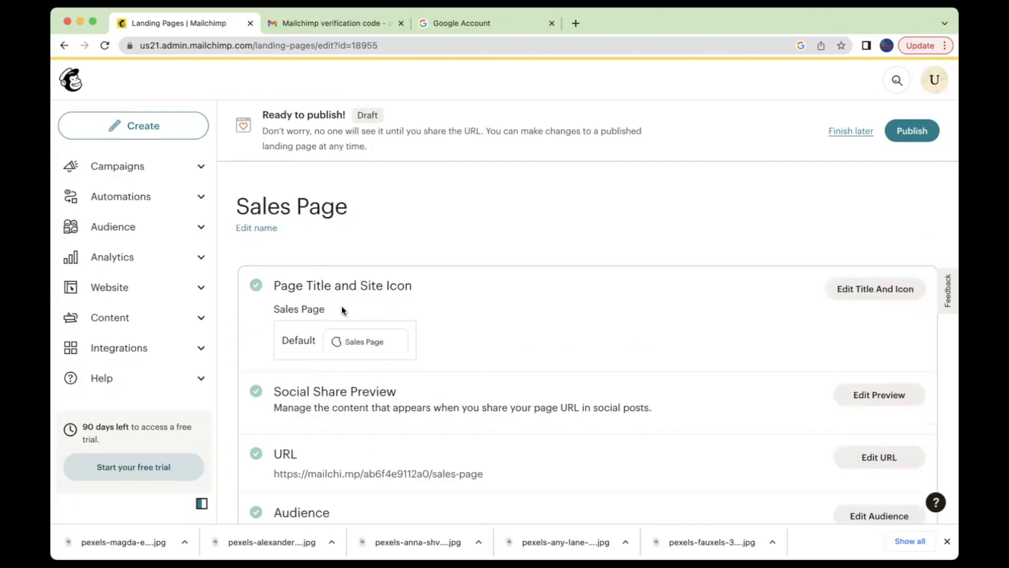
scroll(421, 309, down, 3)
scroll(347, 243, down, 1)
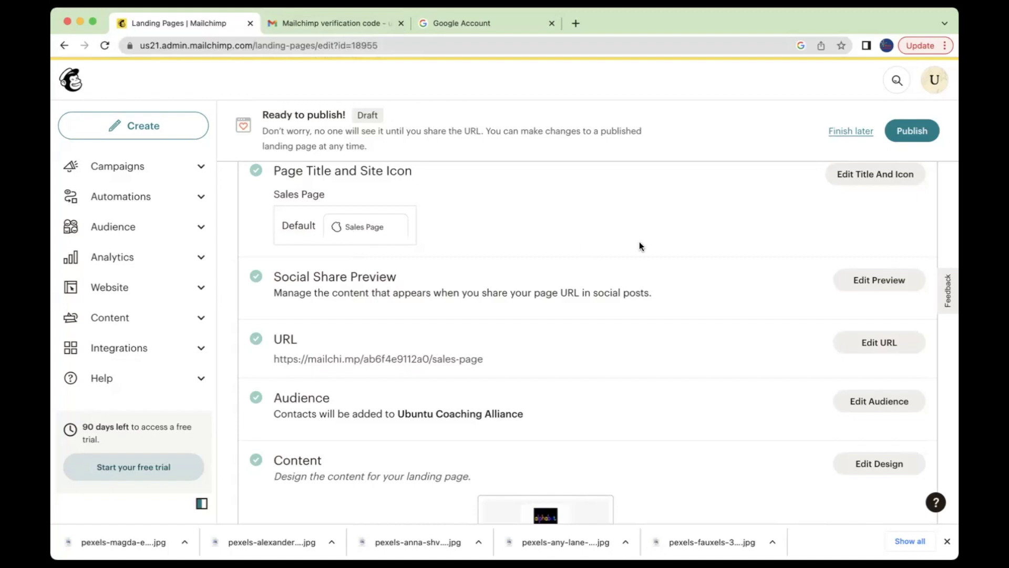
scroll(813, 218, up, 1)
Open the page title and site icon settings, keep the title "Sales Page" with the default icon, and save them
click(856, 218)
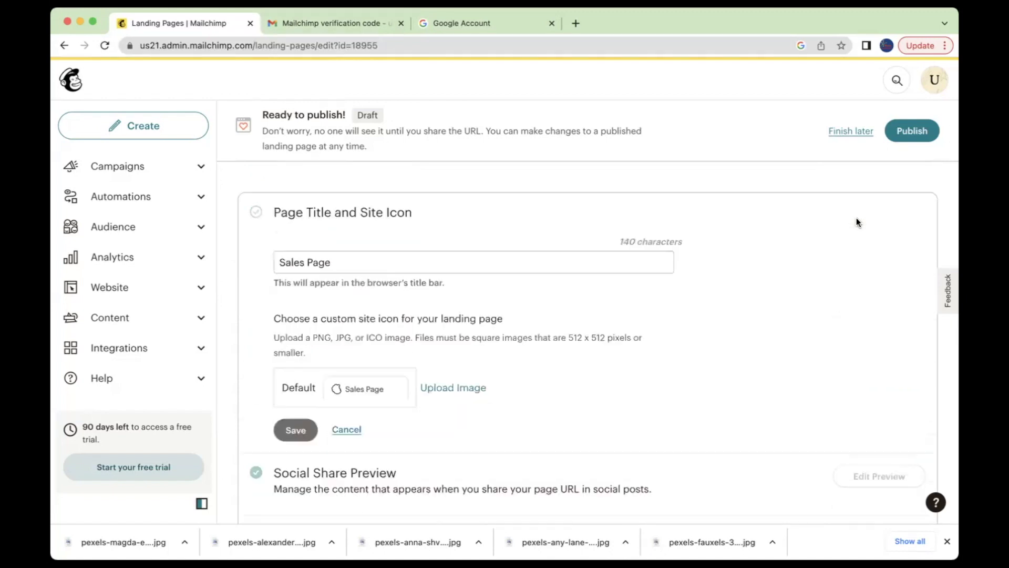
scroll(688, 295, down, 2)
scroll(687, 294, down, 1)
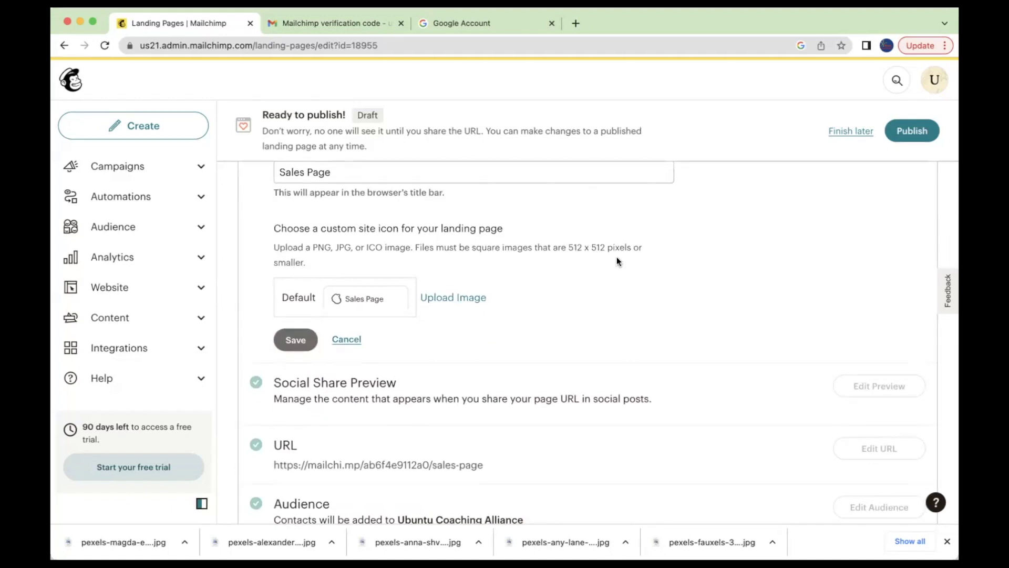
scroll(582, 271, down, 3)
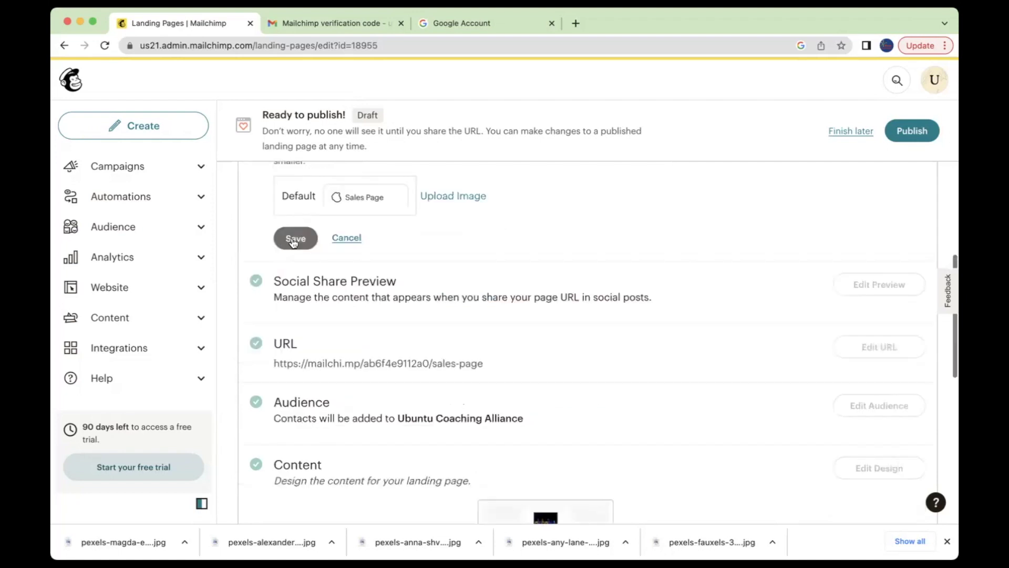
click(293, 238)
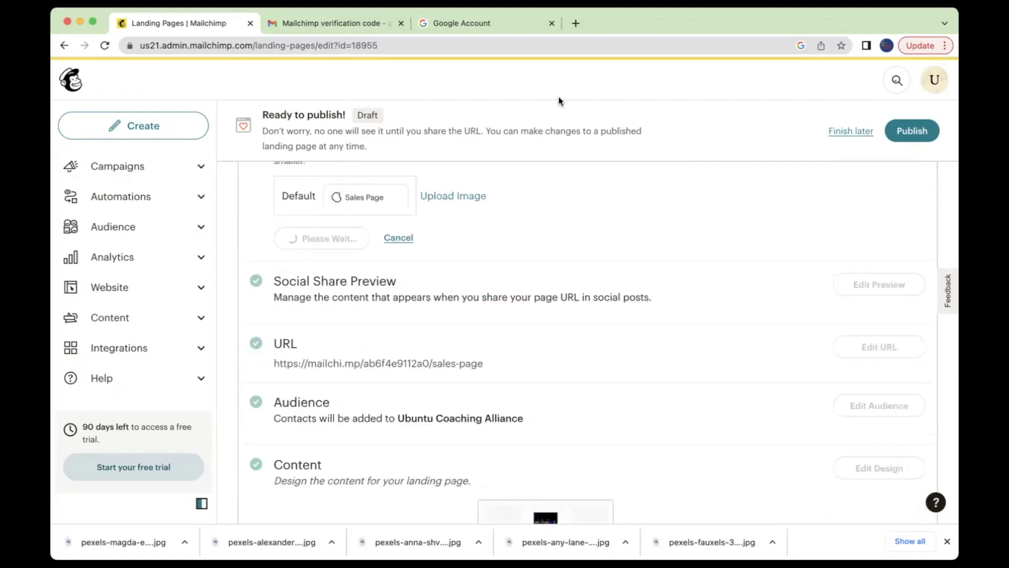
Open the life coach's personal .com website in a new browser tab to view its page title and site icon
click(575, 23)
text(deb)
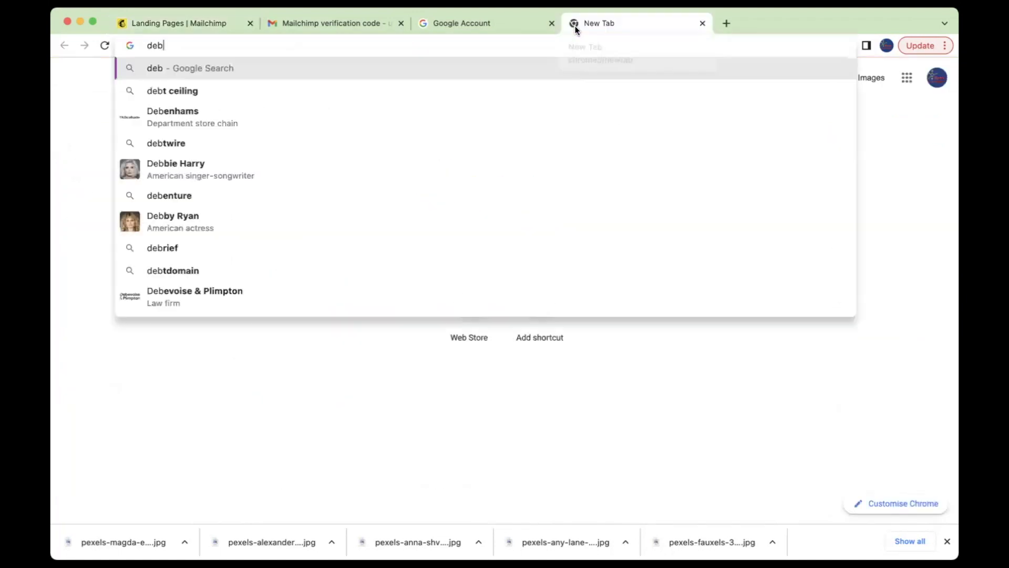
text(bie)
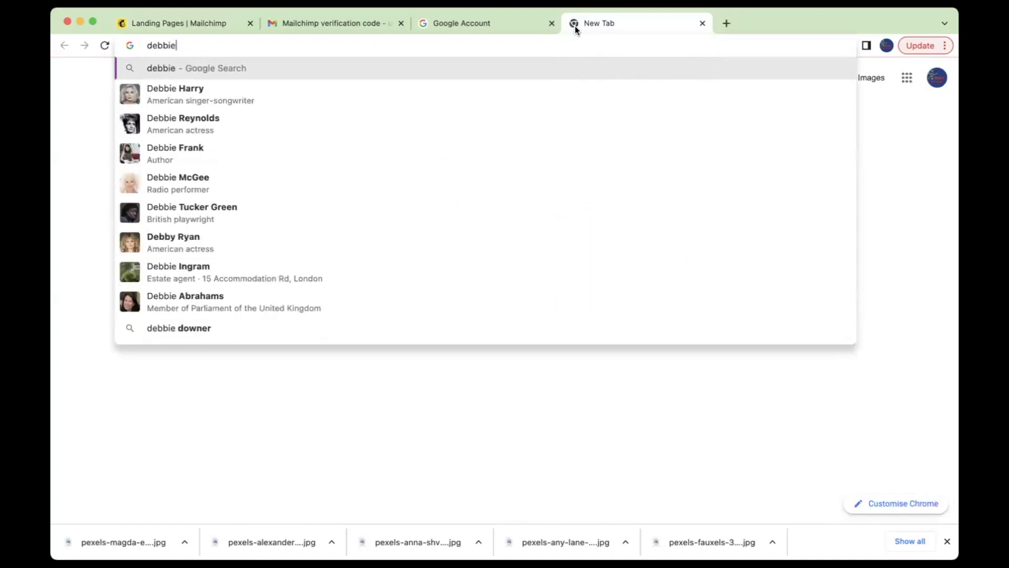
text(akin)
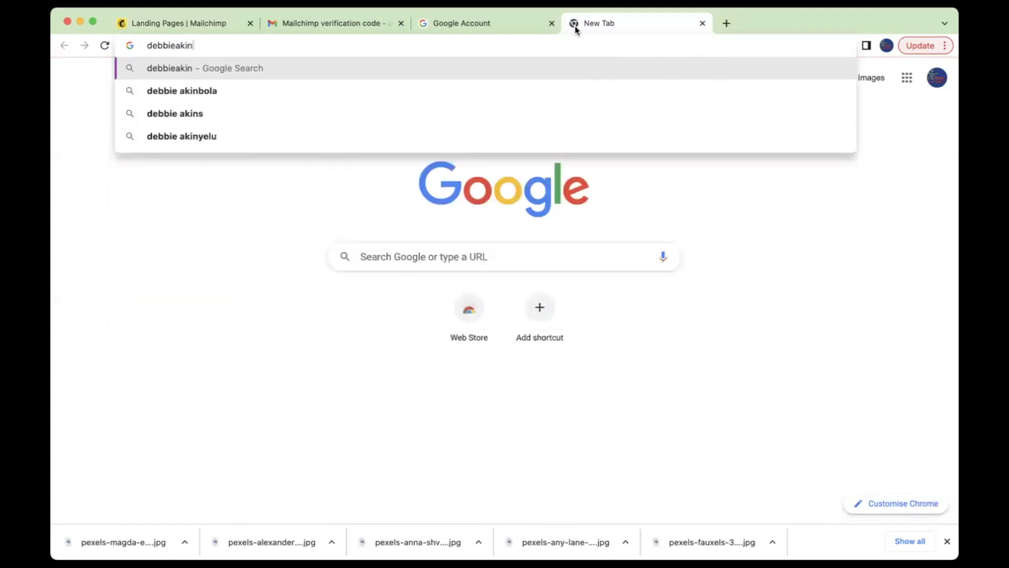
text(kunle.)
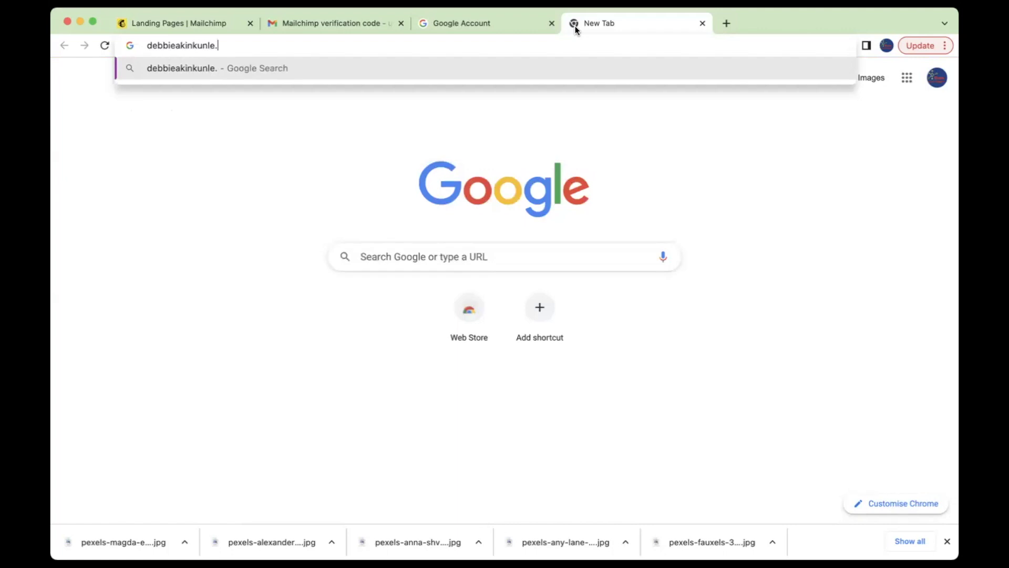
text(com)
key(Return)
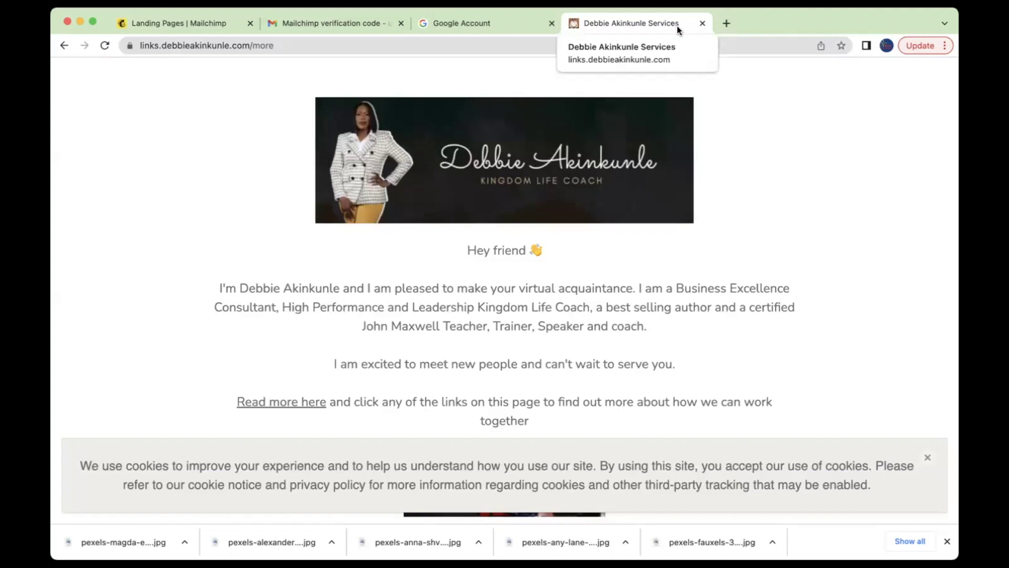
Open the "success" subdomain of the life coach's .com website in a new browser tab to view its page title and site icon
click(726, 24)
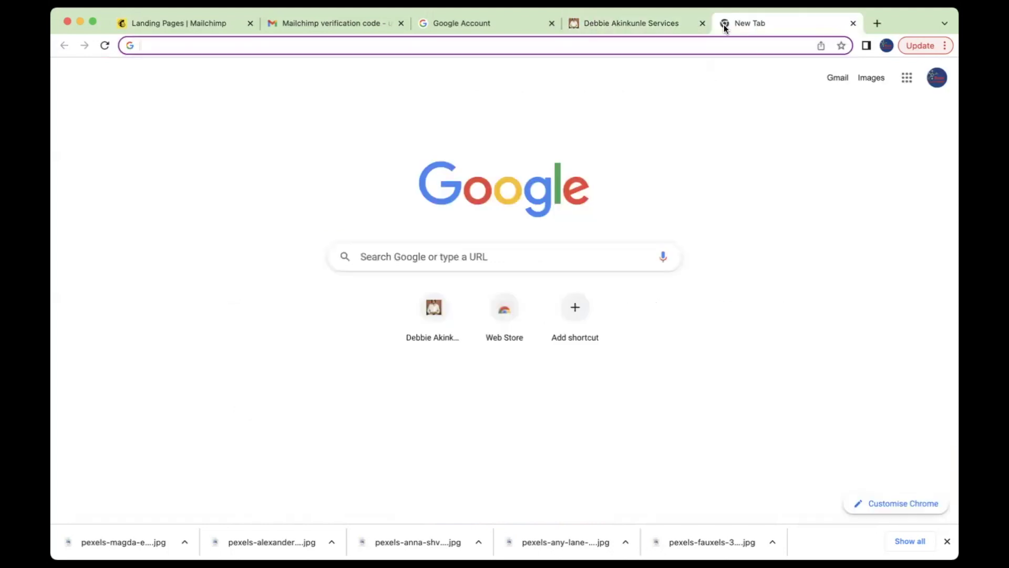
text(succes)
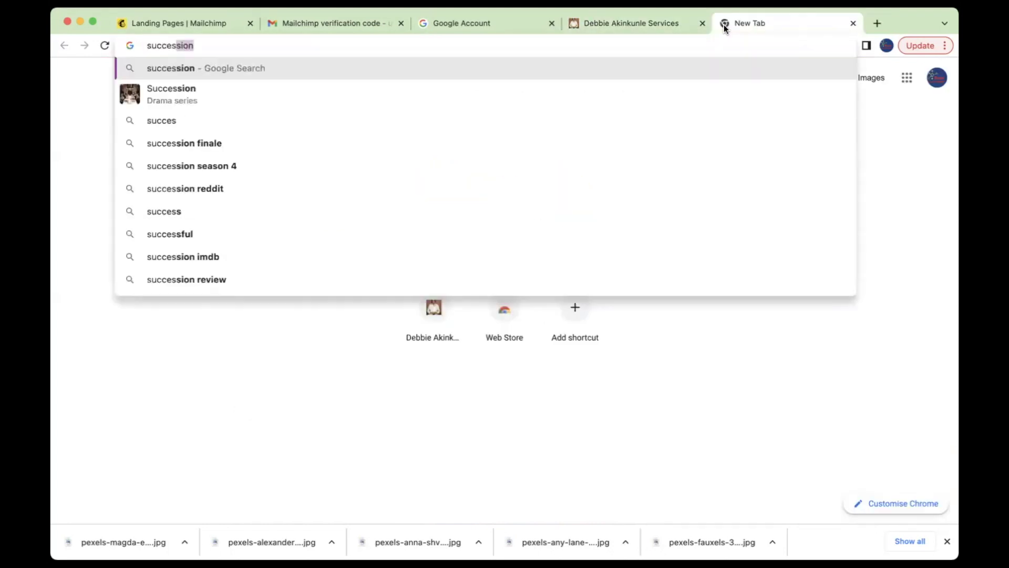
key(BackSpace)
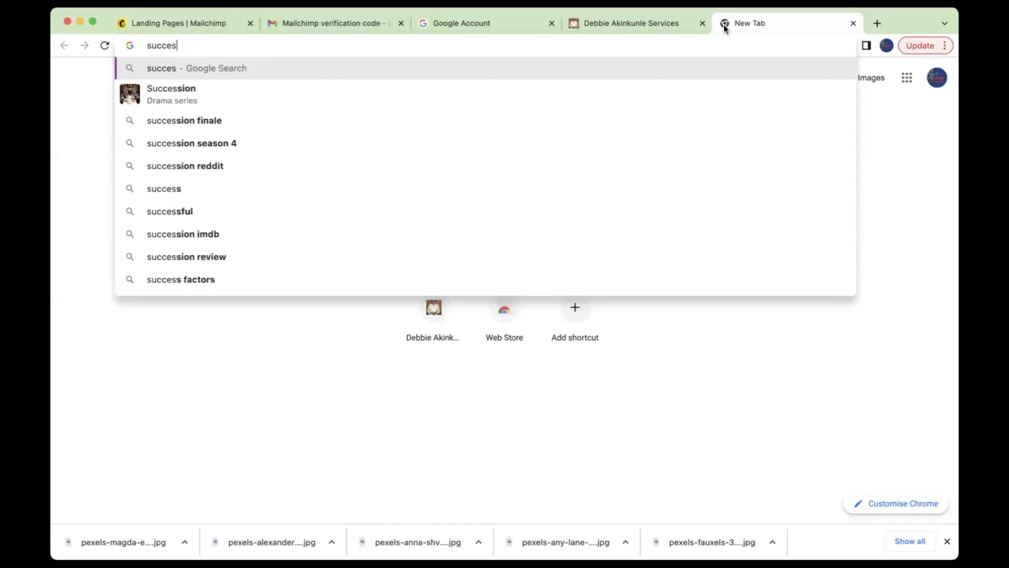
text(e.debbie)
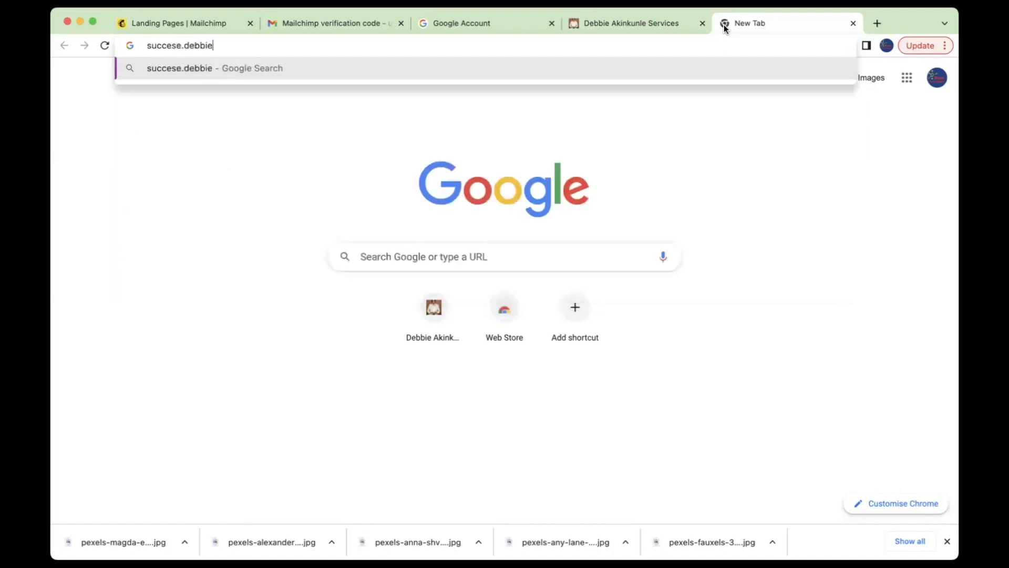
text(akin)
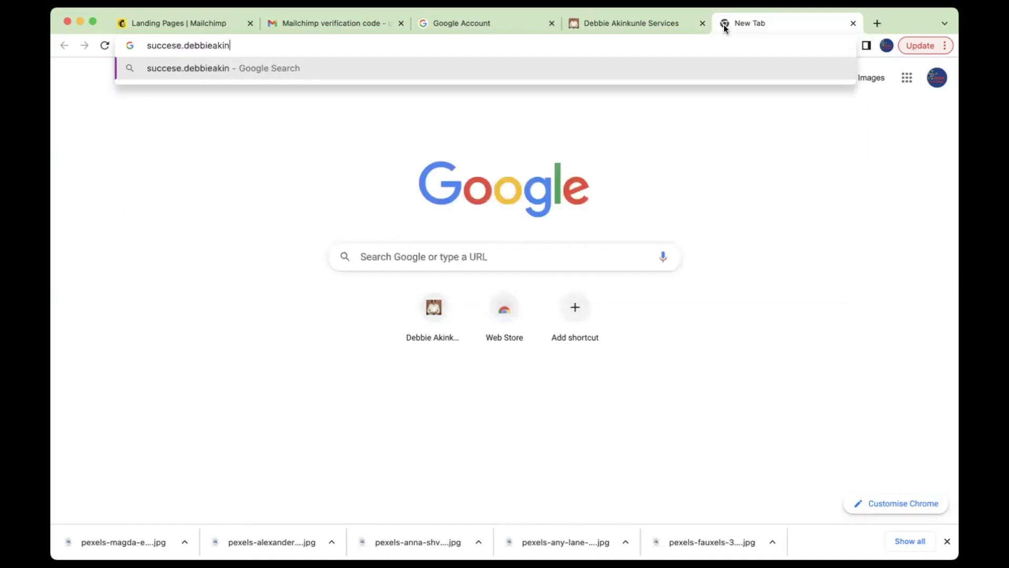
text(kunke)
key(BackSpace)
key(BackSpace)
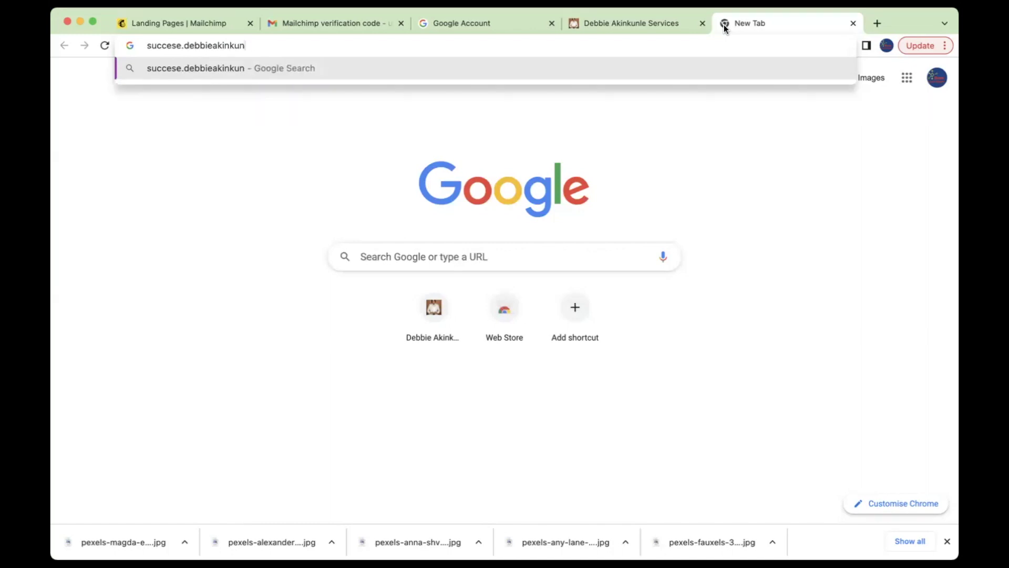
text(le.com)
key(Return)
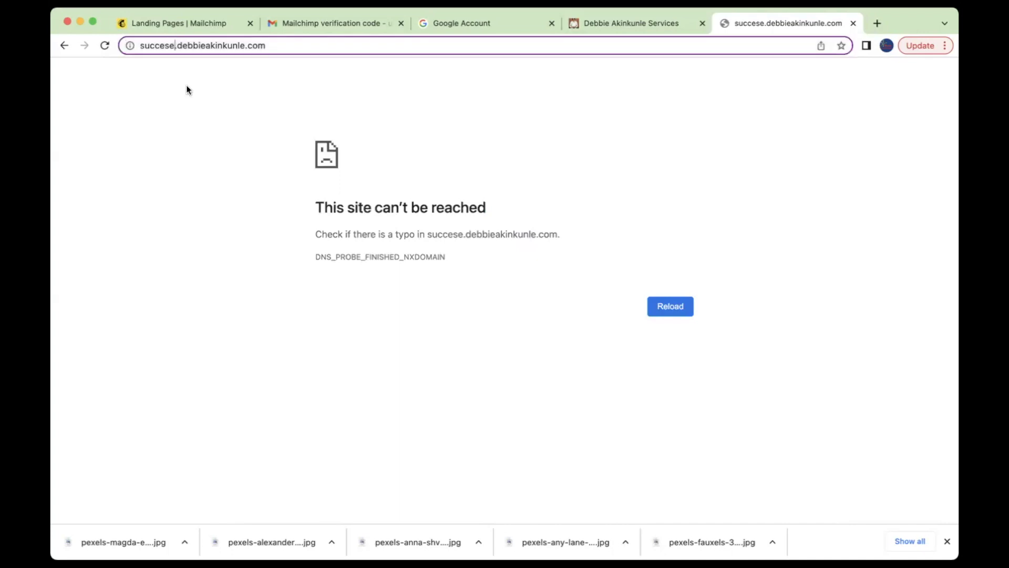
click(174, 45)
key(BackSpace)
text(s)
key(Return)
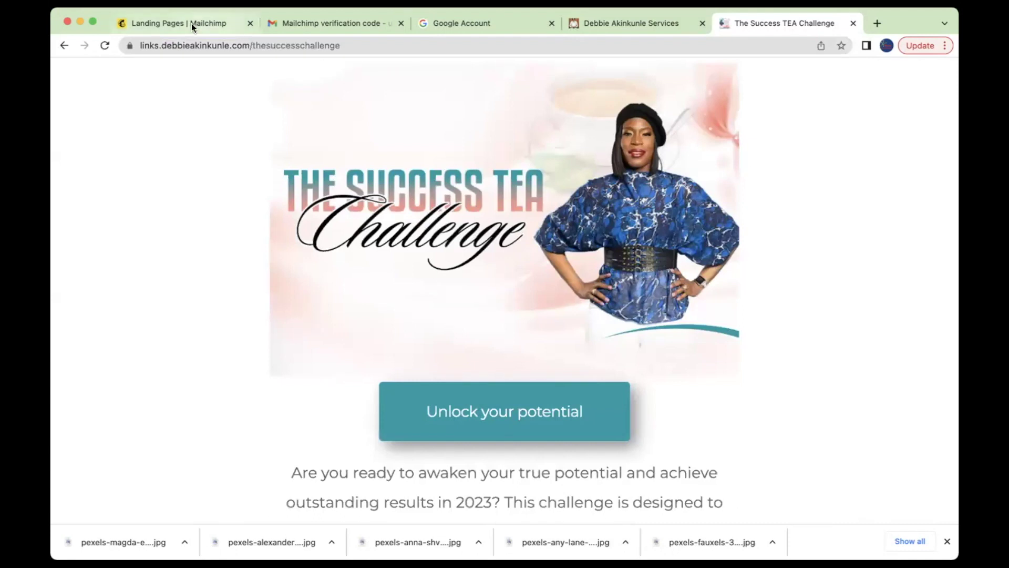
Return to the Mailchimp landing page checklist and examine its URL, Audience and Content sections
key(ctrl+Tab)
scroll(354, 201, down, 1)
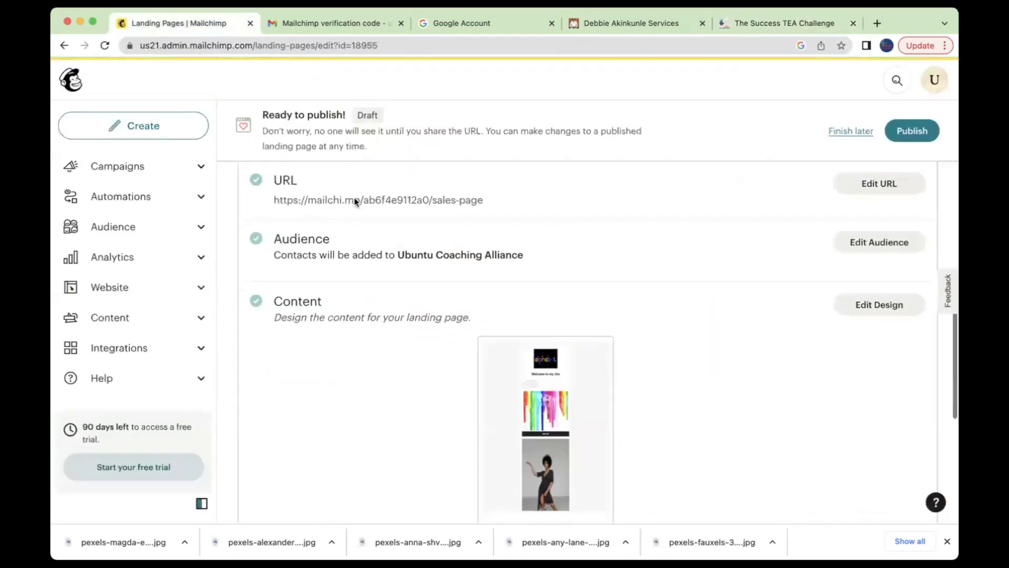
scroll(368, 210, down, 1)
scroll(326, 231, down, 1)
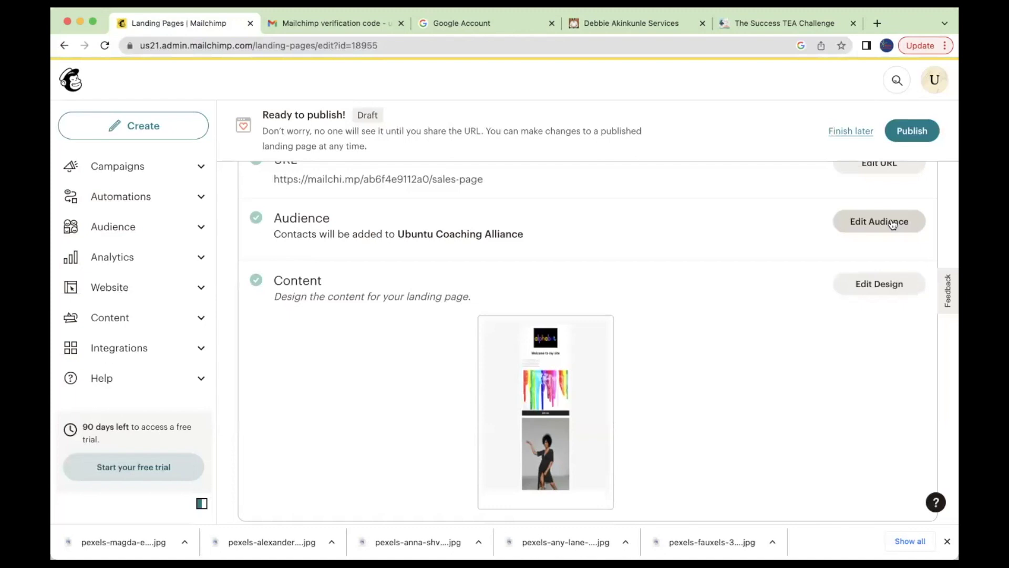
scroll(893, 224, down, 1)
scroll(892, 224, down, 1)
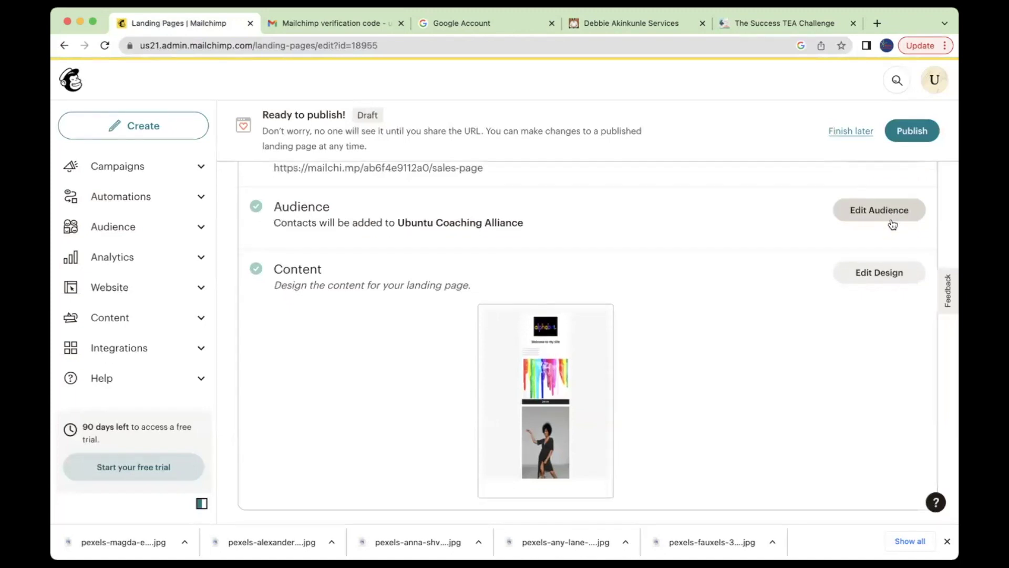
scroll(892, 224, down, 1)
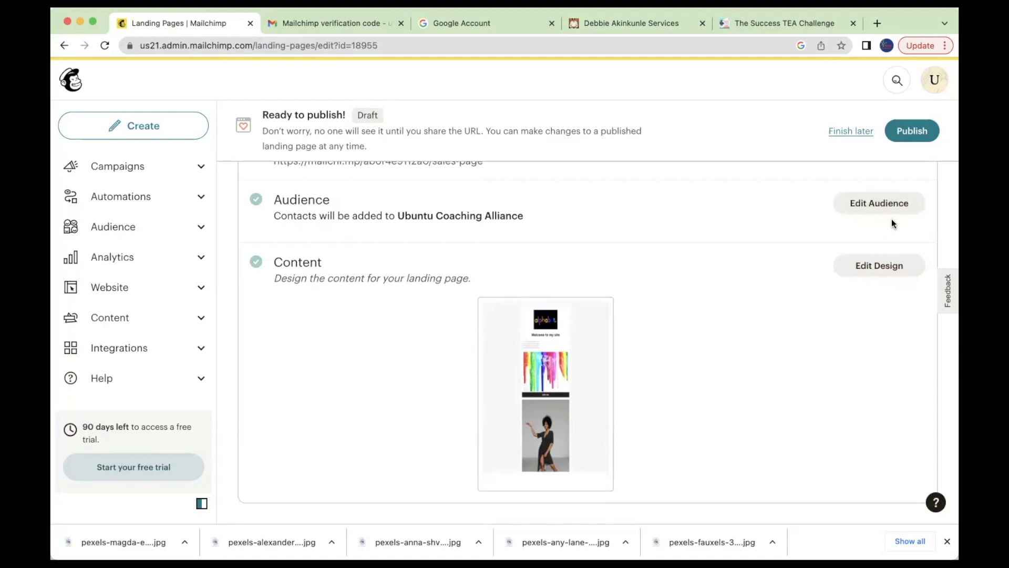
scroll(892, 221, down, 1)
scroll(892, 218, down, 2)
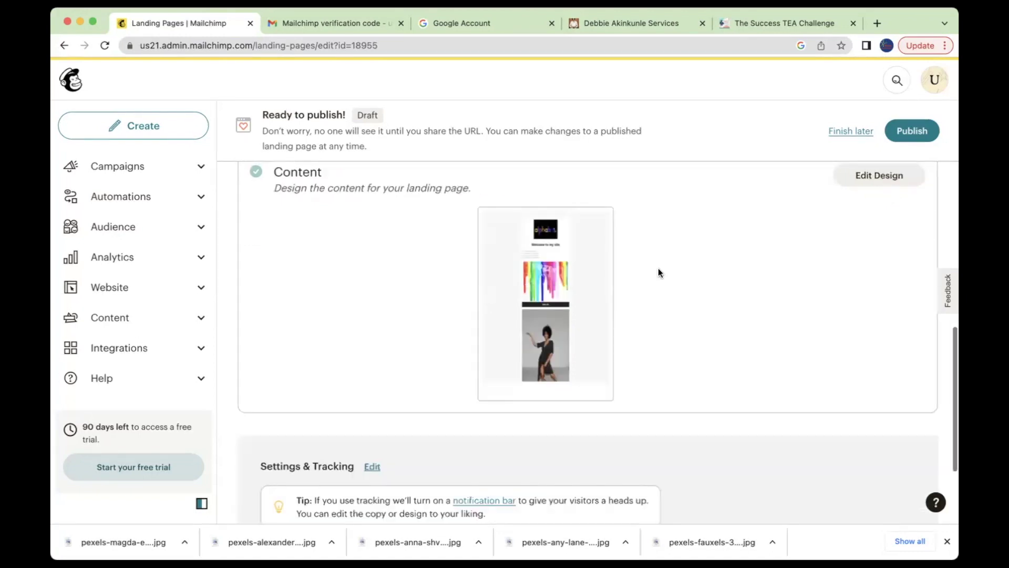
Open the full preview of the Sales Page design and examine its images, text and "Join me" button from beginning to end
click(559, 321)
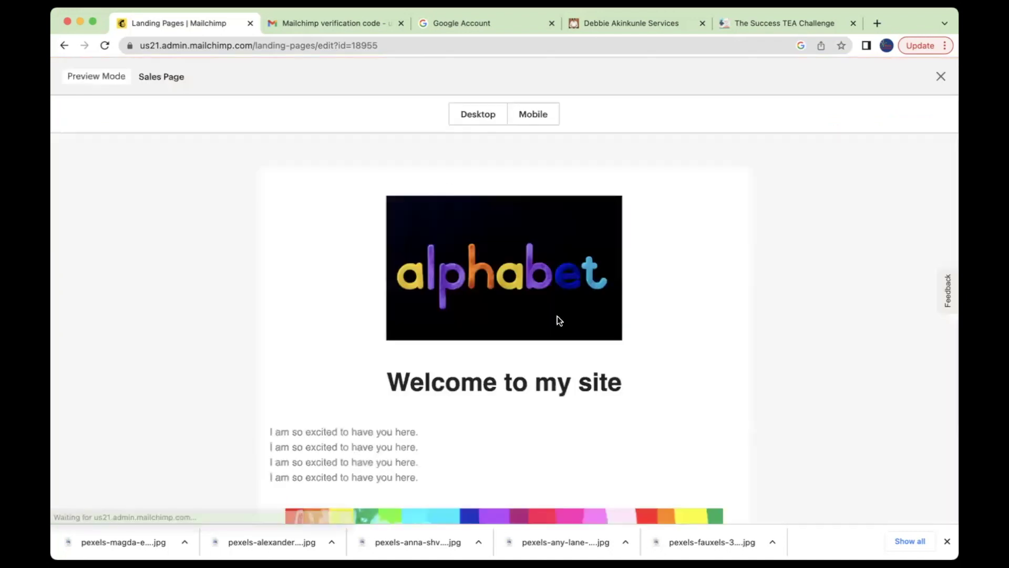
scroll(558, 320, down, 1)
scroll(558, 320, up, 1)
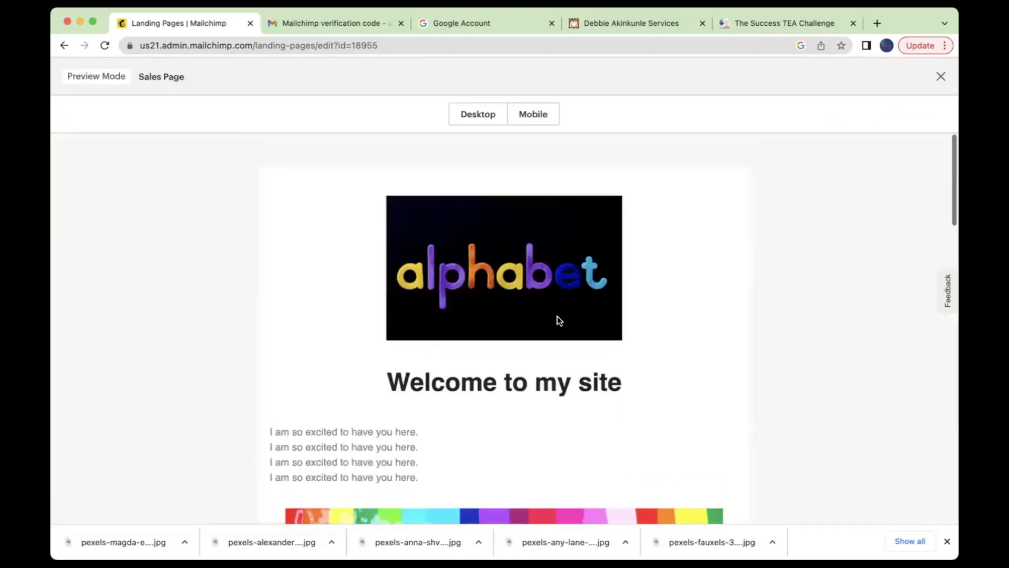
scroll(558, 319, down, 2)
scroll(558, 320, down, 10)
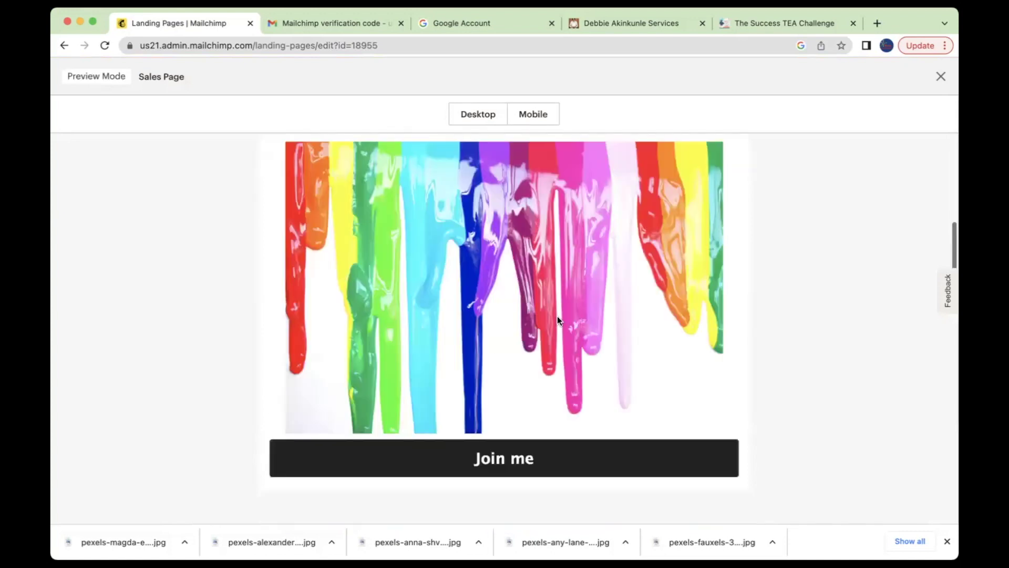
scroll(558, 320, down, 4)
scroll(557, 316, down, 10)
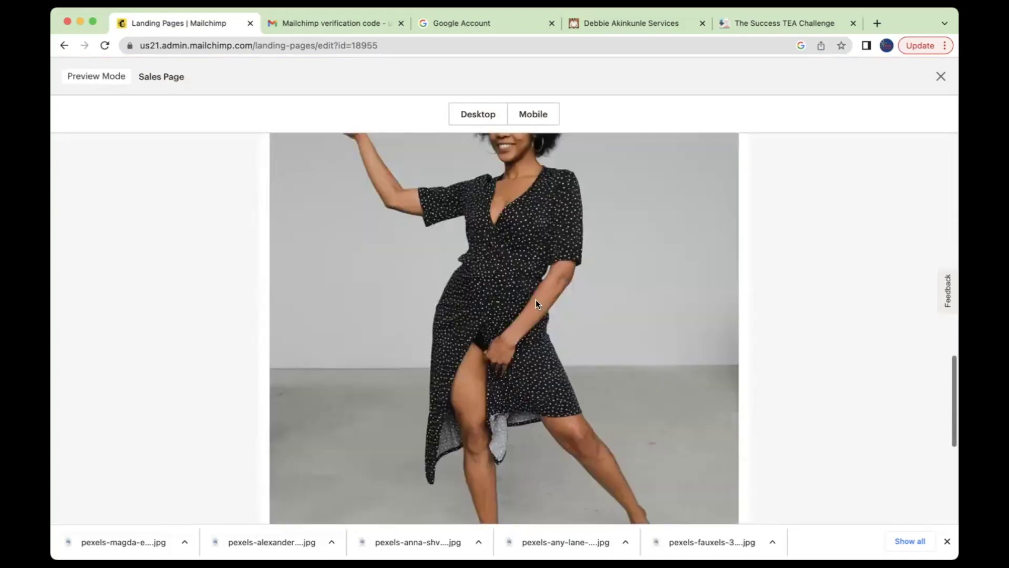
scroll(637, 254, up, 2)
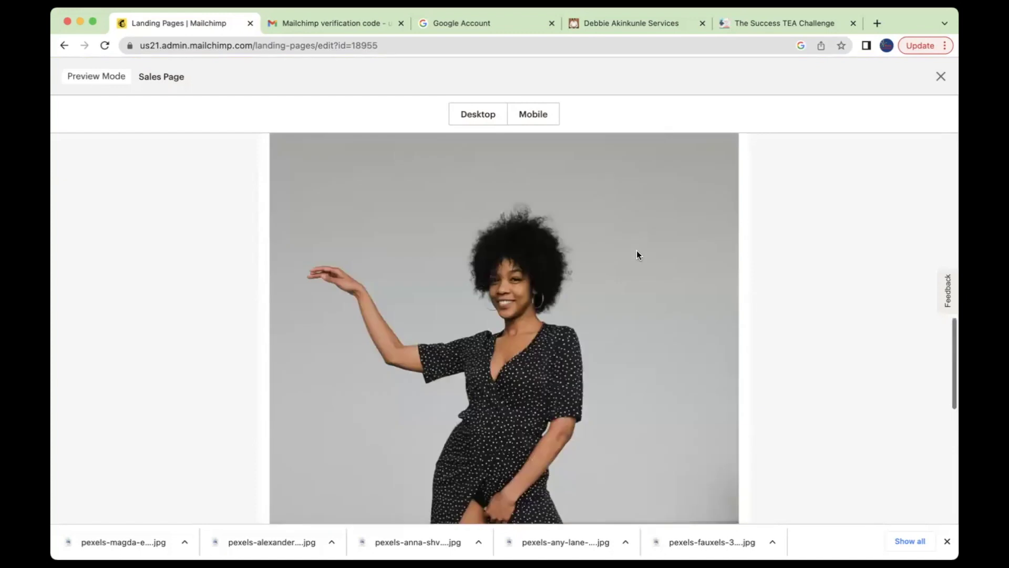
scroll(636, 246, up, 10)
scroll(632, 242, up, 10)
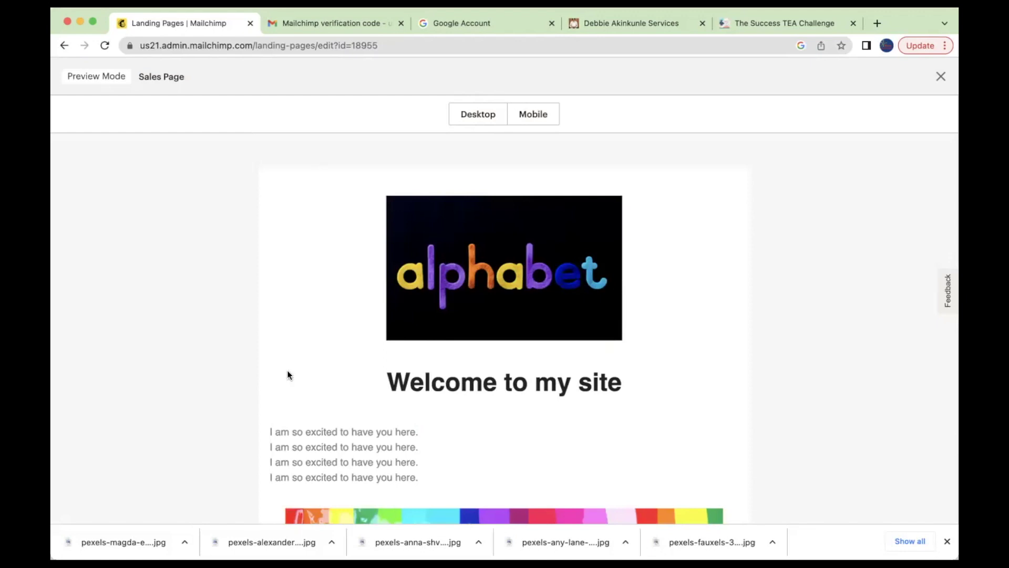
scroll(436, 333, down, 5)
scroll(436, 334, down, 15)
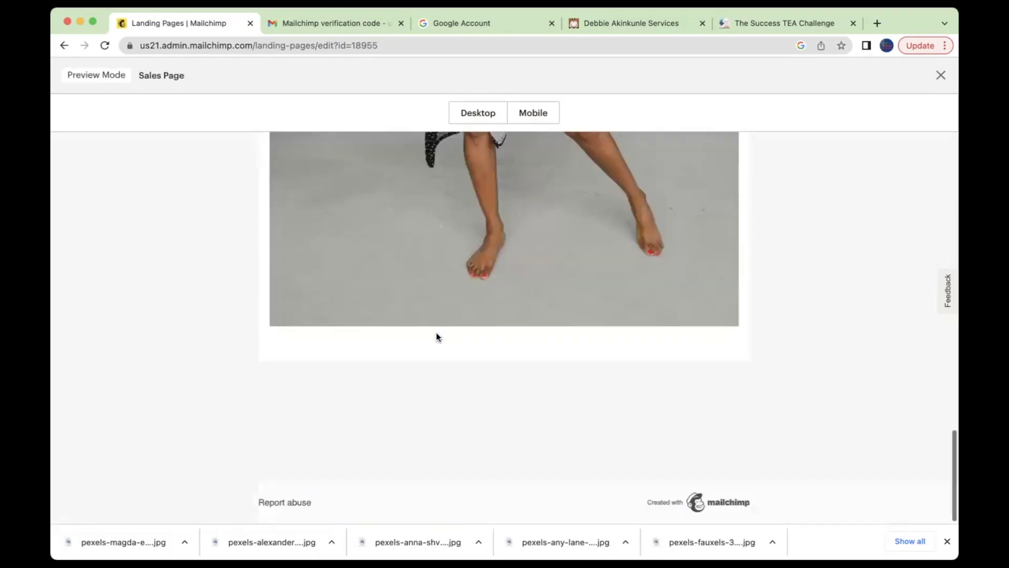
scroll(436, 337, up, 10)
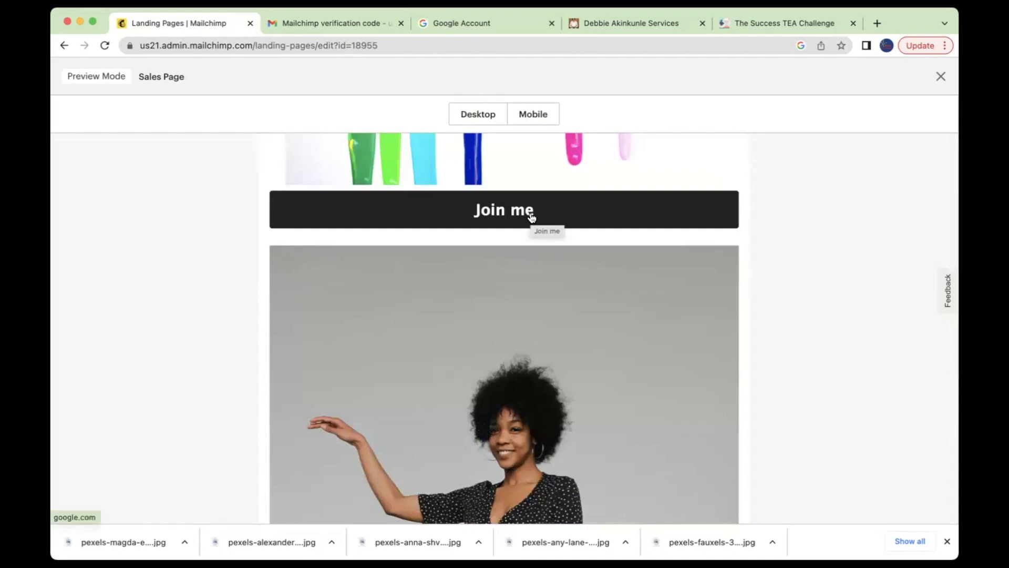
scroll(531, 215, up, 5)
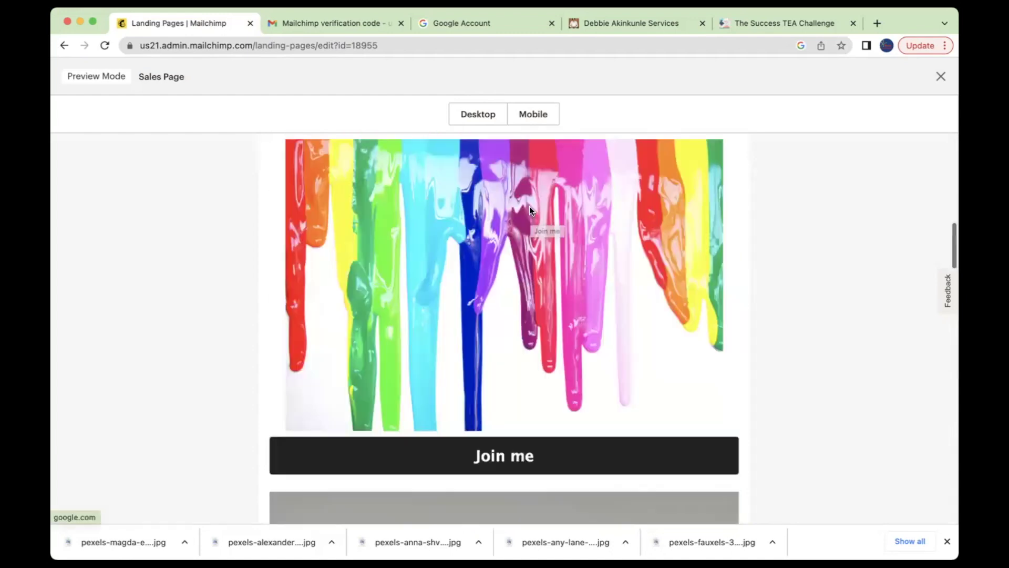
Preview the Sales Page in the mobile layout down to its footer, and close the preview
click(533, 113)
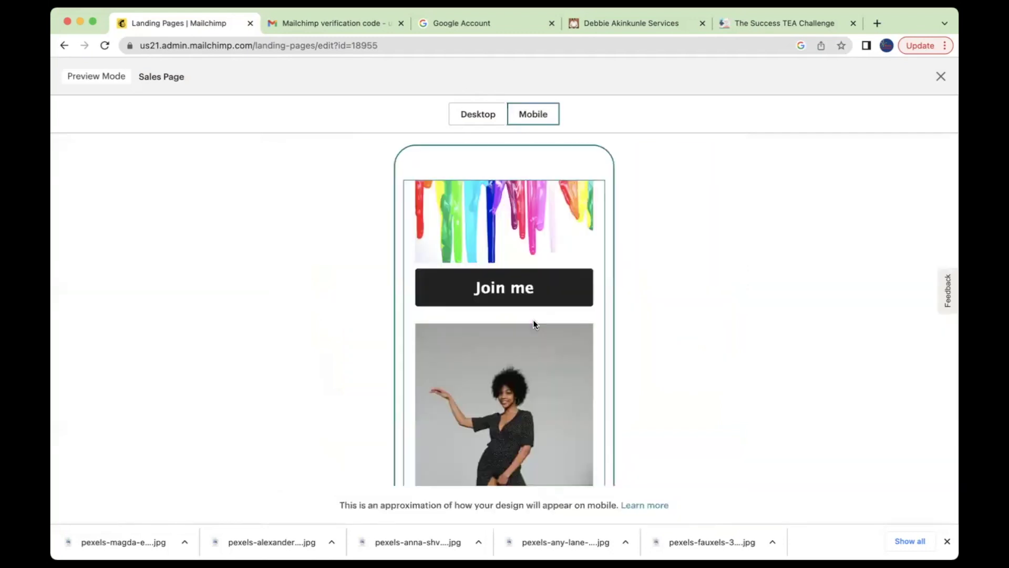
scroll(533, 348, up, 7)
scroll(533, 348, down, 1)
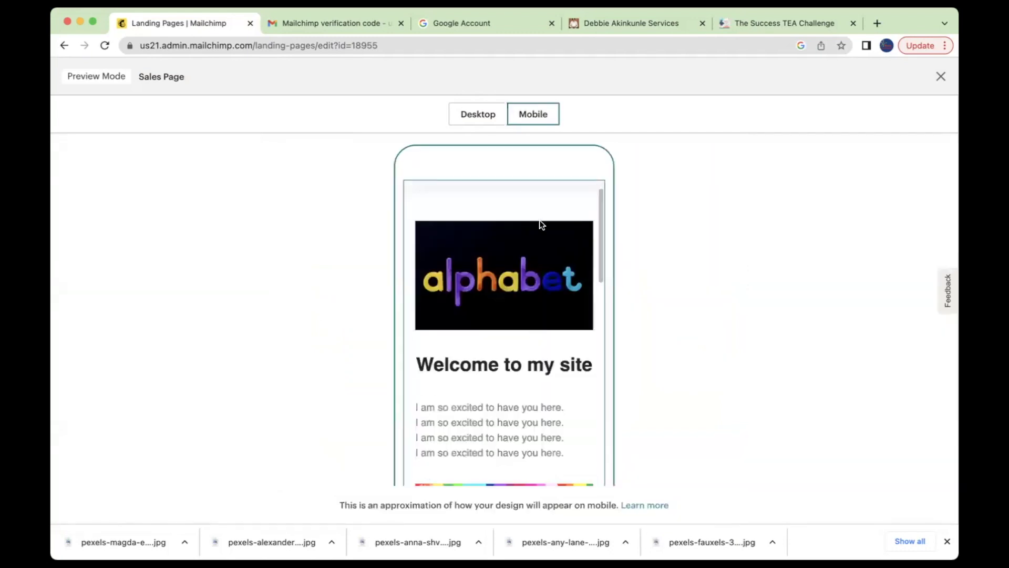
scroll(509, 282, down, 3)
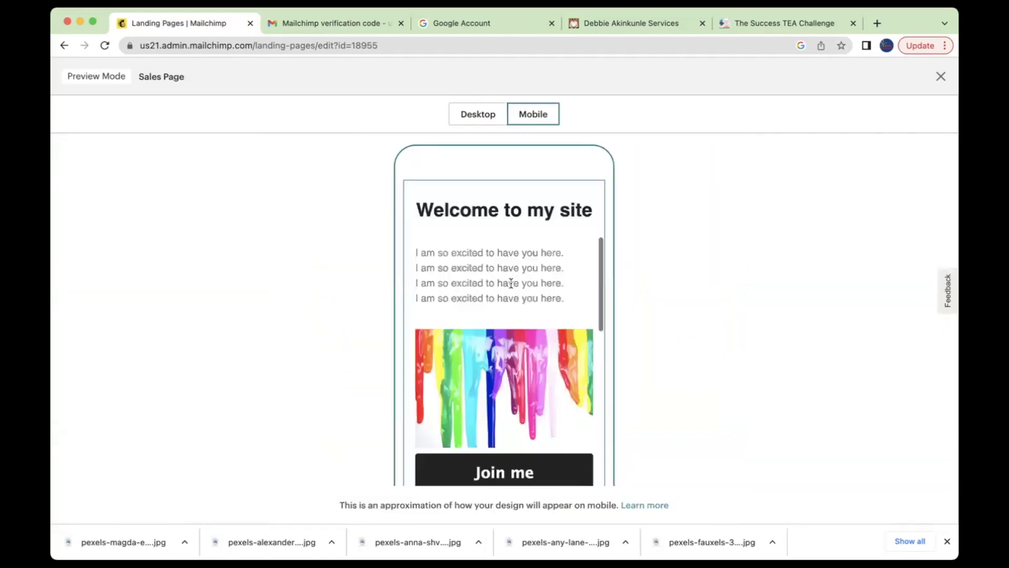
scroll(511, 283, down, 2)
scroll(510, 280, down, 3)
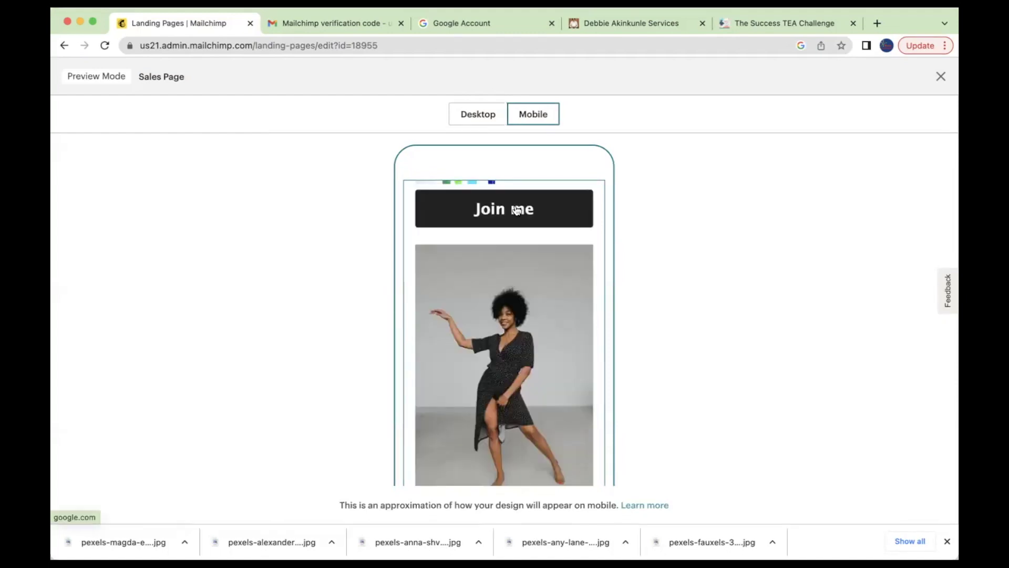
scroll(523, 305, down, 4)
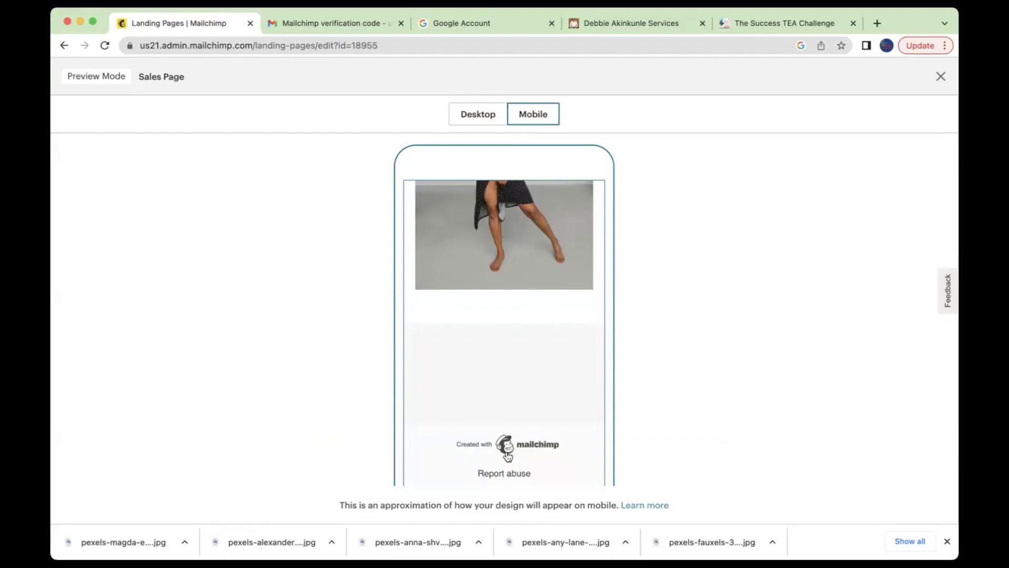
click(941, 79)
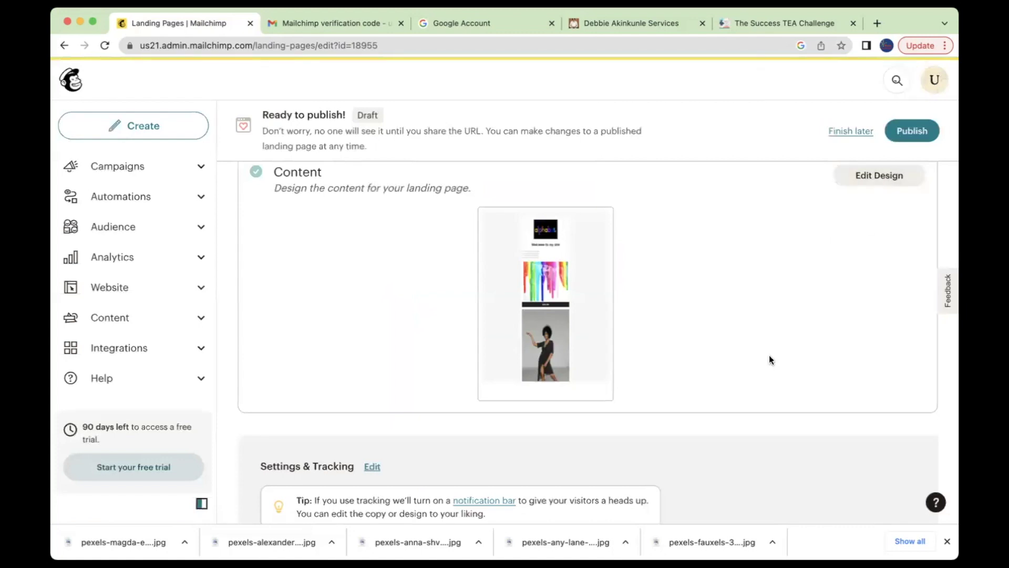
Review the Sales Page publishing checklist from the page title and site icon through to the Settings & Tracking section
scroll(769, 360, up, 5)
scroll(770, 359, down, 3)
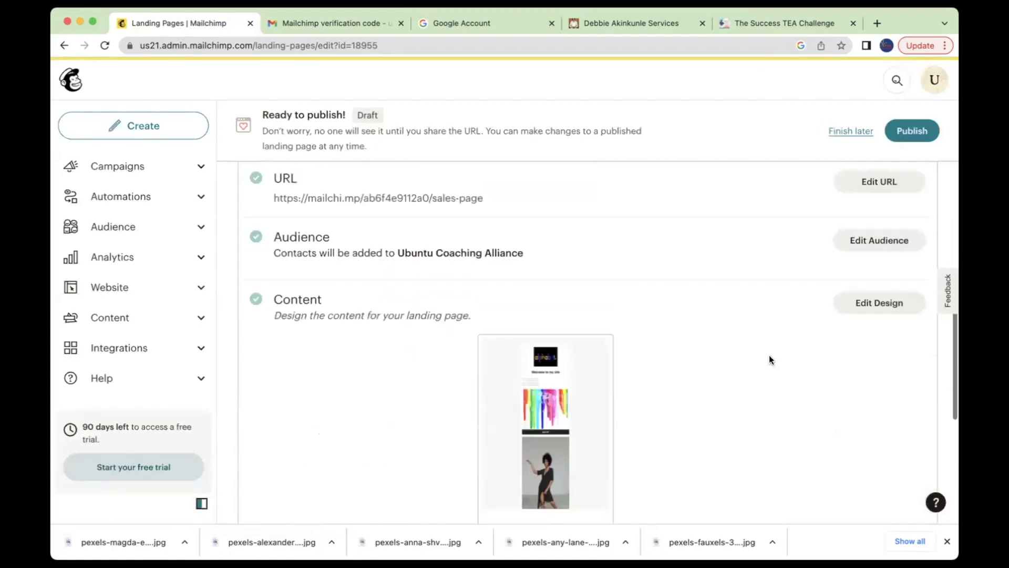
scroll(771, 360, down, 2)
scroll(770, 360, down, 2)
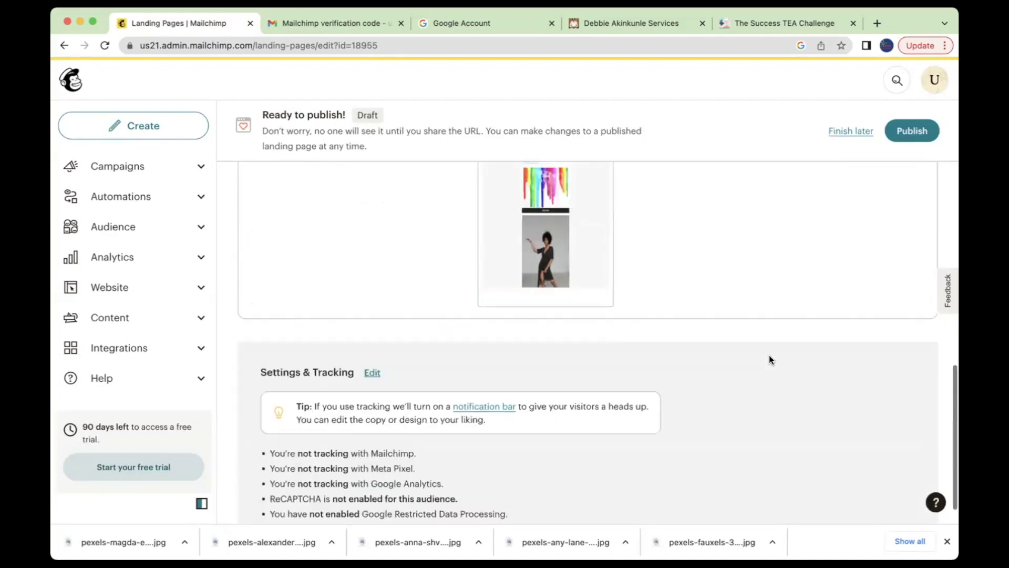
scroll(769, 359, up, 6)
scroll(769, 362, up, 1)
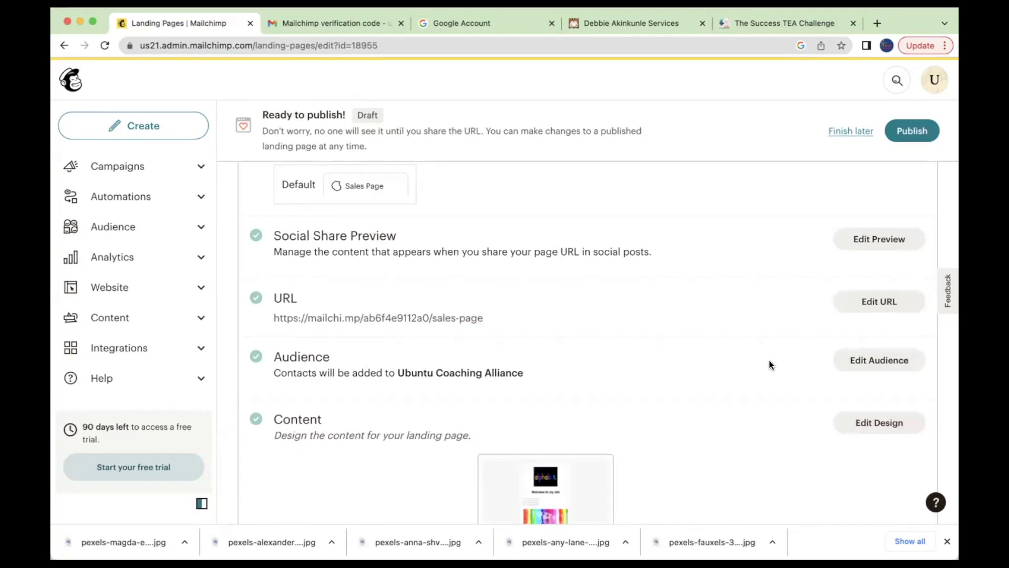
scroll(768, 364, down, 2)
scroll(768, 364, up, 1)
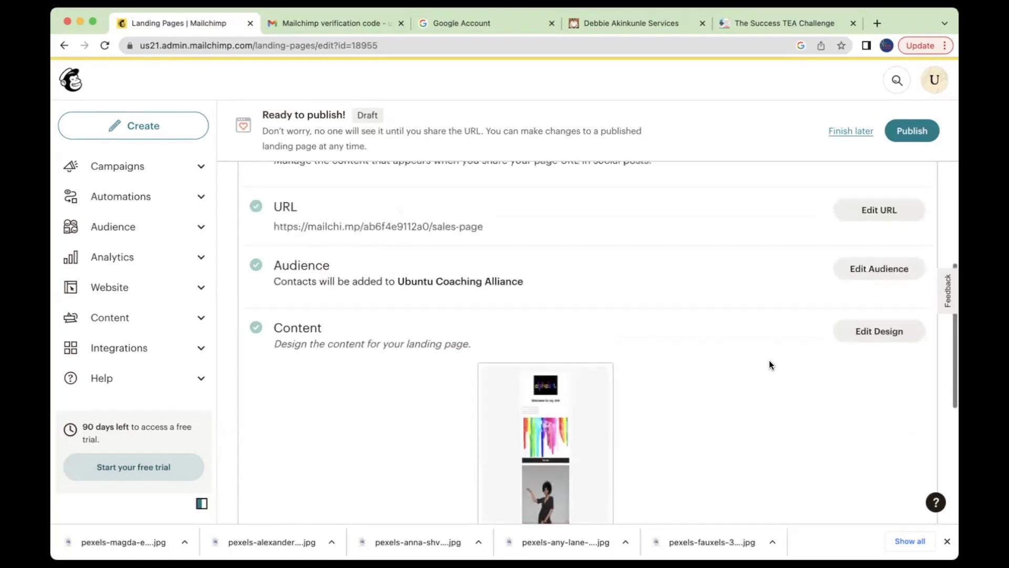
scroll(769, 364, up, 3)
scroll(768, 364, up, 1)
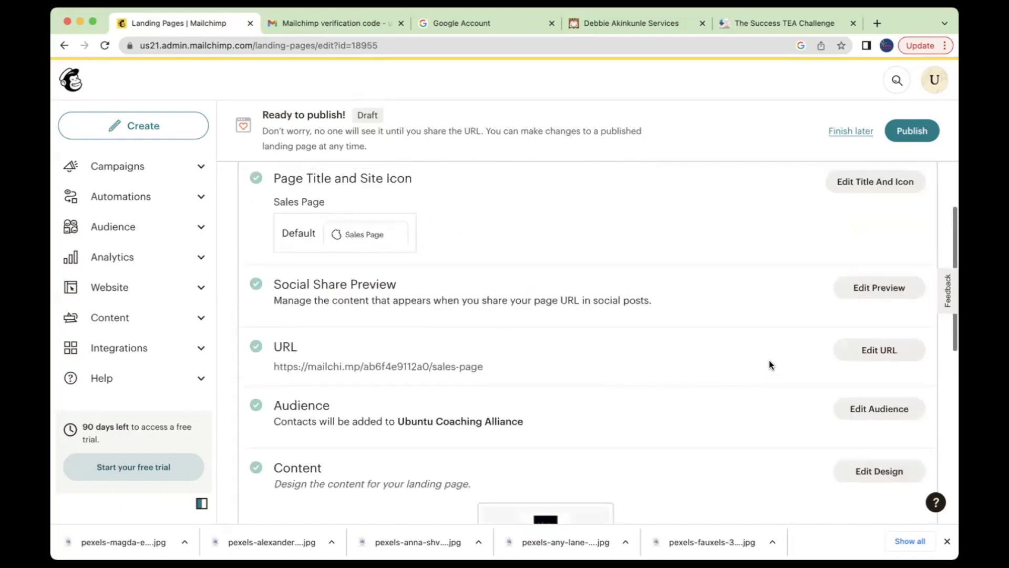
Edit the Social Share Preview and enter "Check out my page" as its social share description
scroll(769, 361, down, 2)
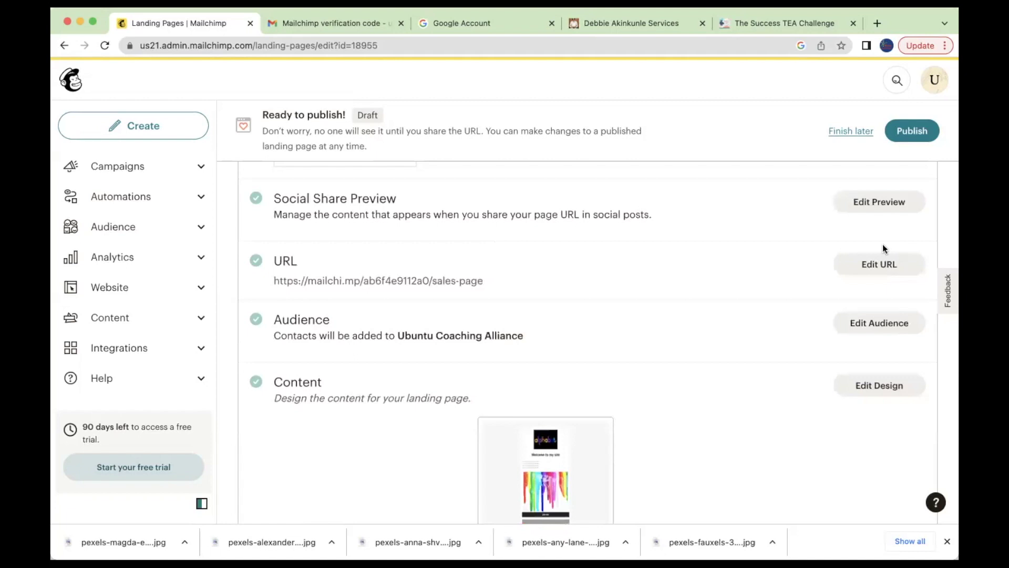
click(880, 202)
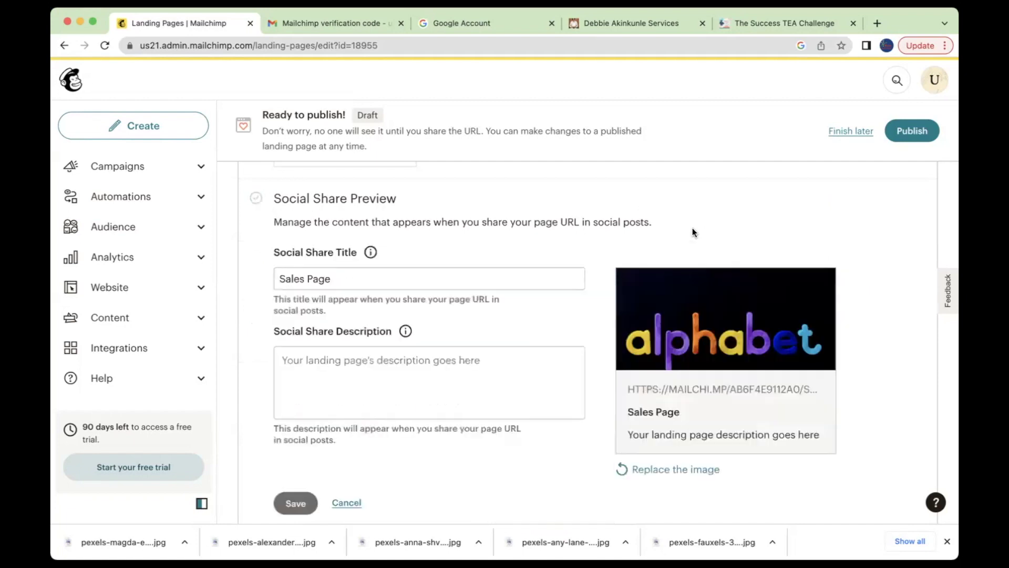
scroll(693, 229, down, 3)
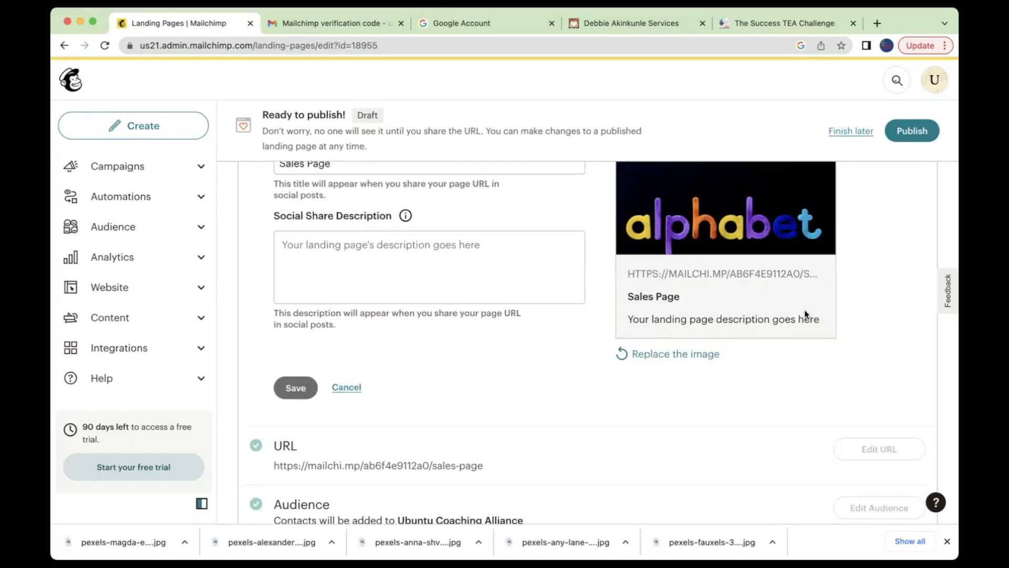
click(338, 274)
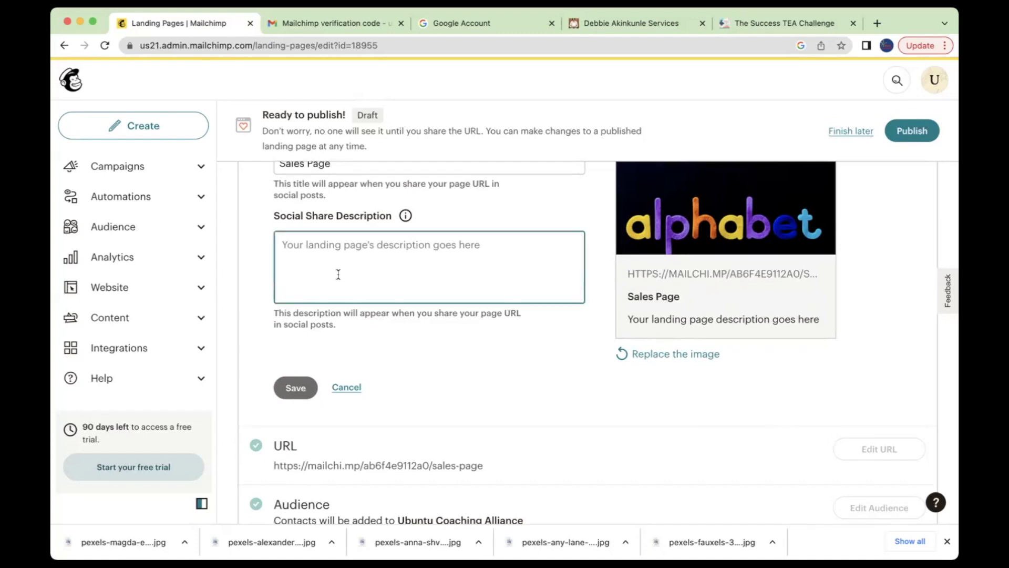
text(Ch)
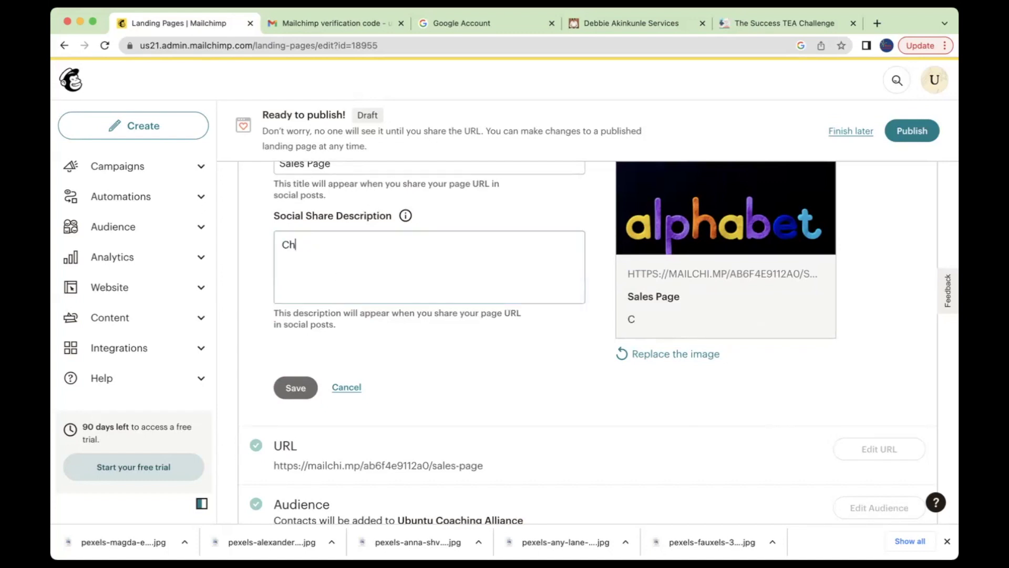
text(eck ut my page)
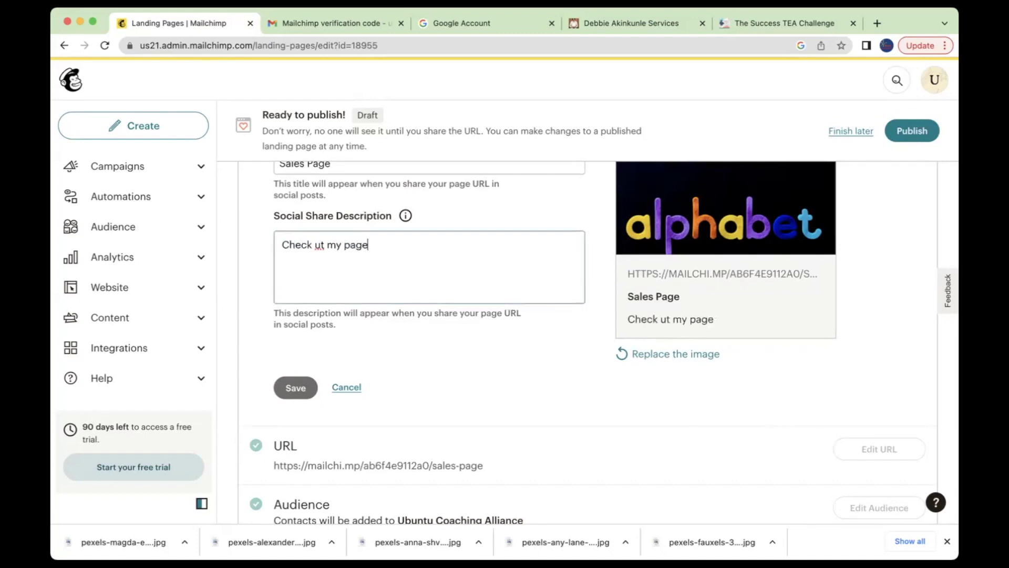
click(314, 245)
text(o)
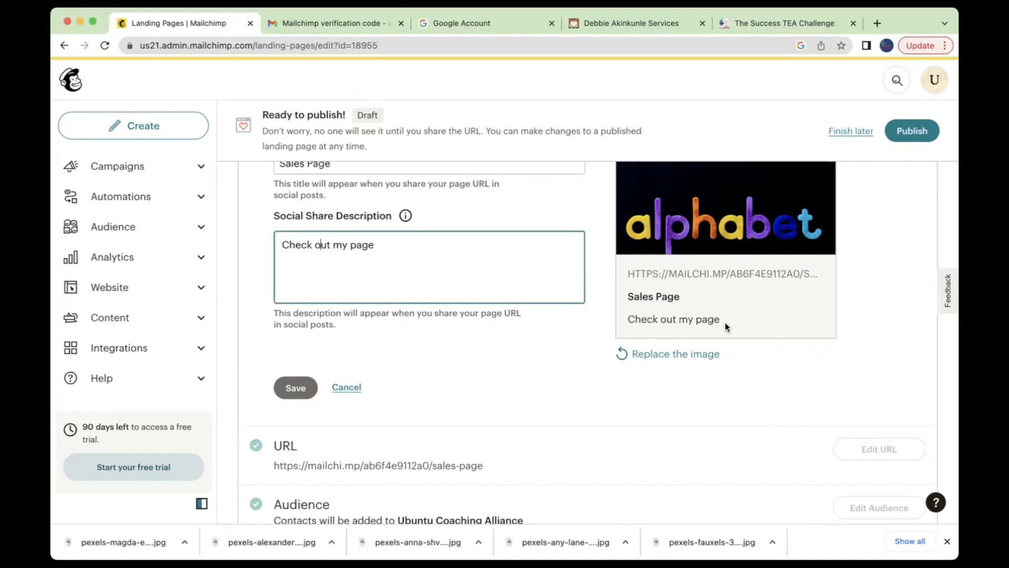
Replace the social share image with the rainbow paint-drip picture from the content studio, and save the Social Share Preview
click(675, 353)
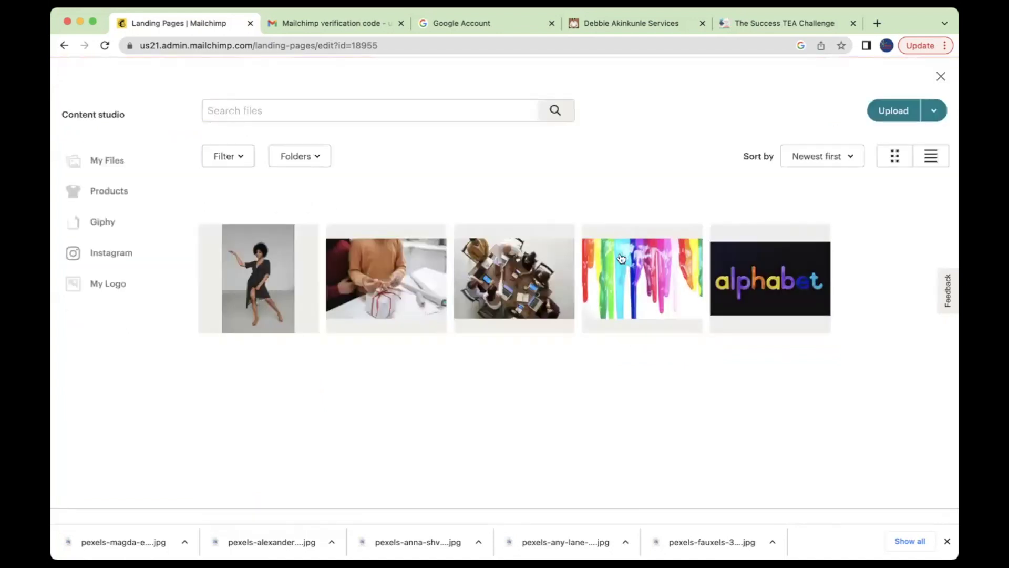
click(597, 267)
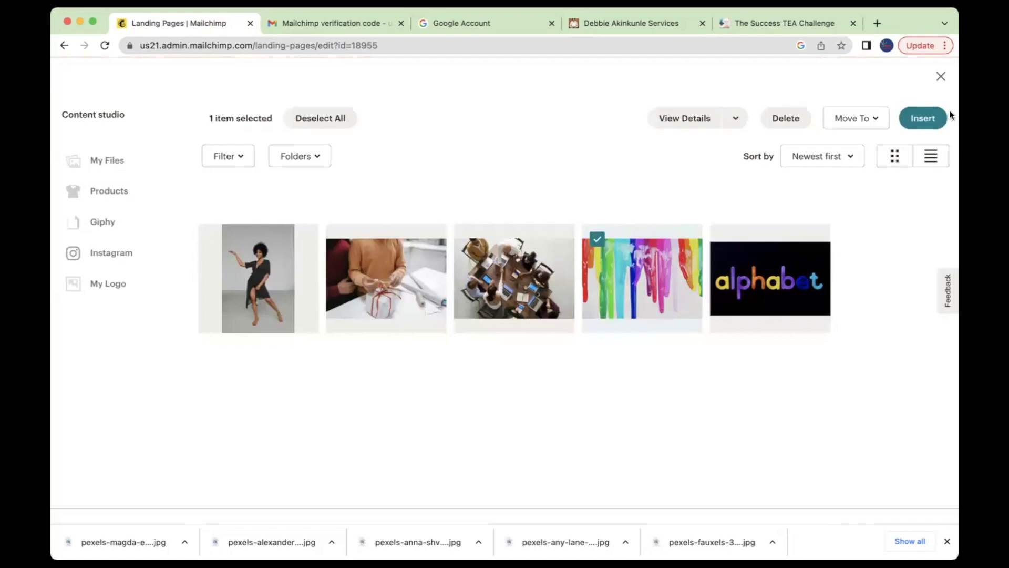
click(924, 120)
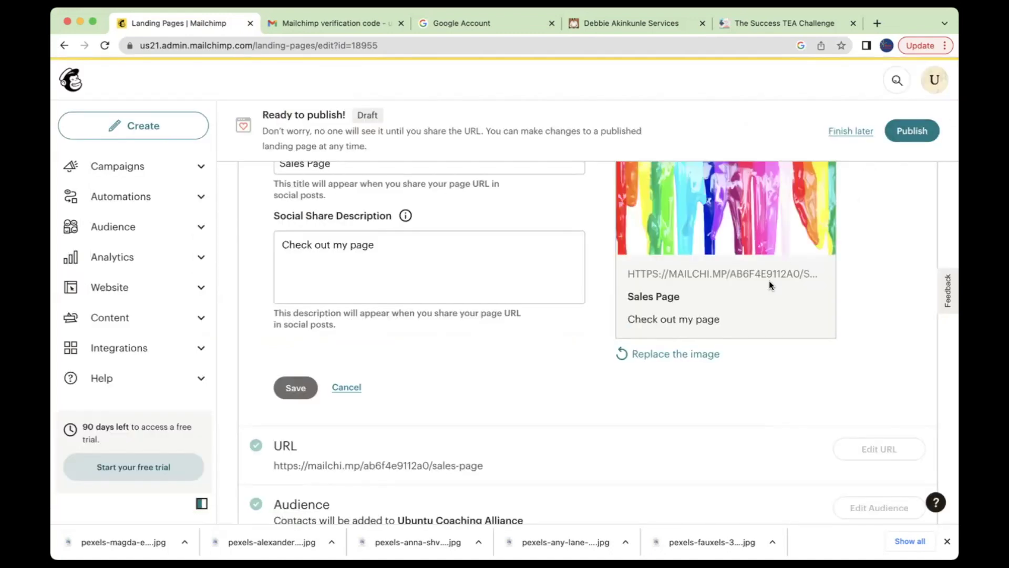
scroll(687, 179, up, 1)
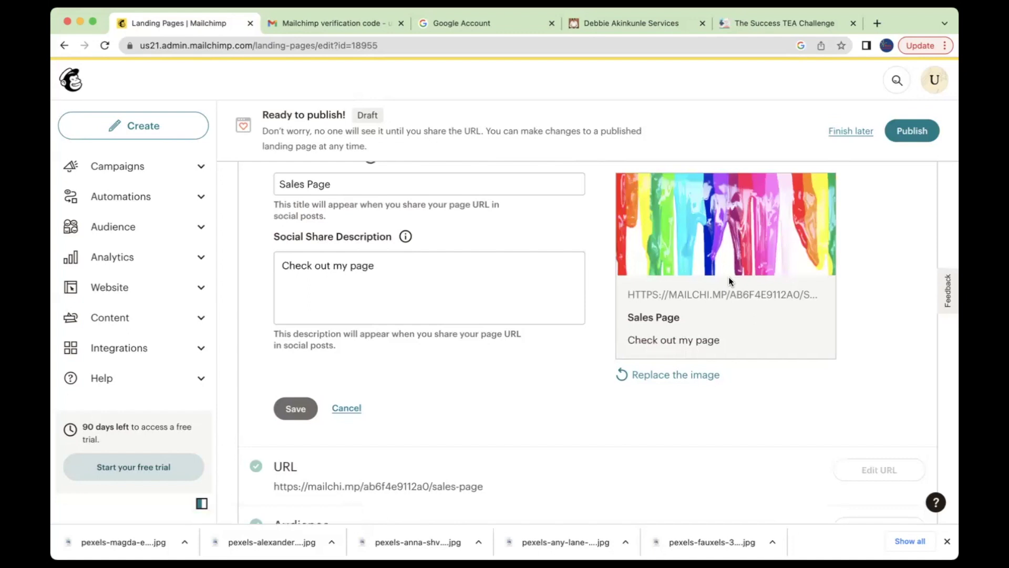
scroll(415, 252, up, 1)
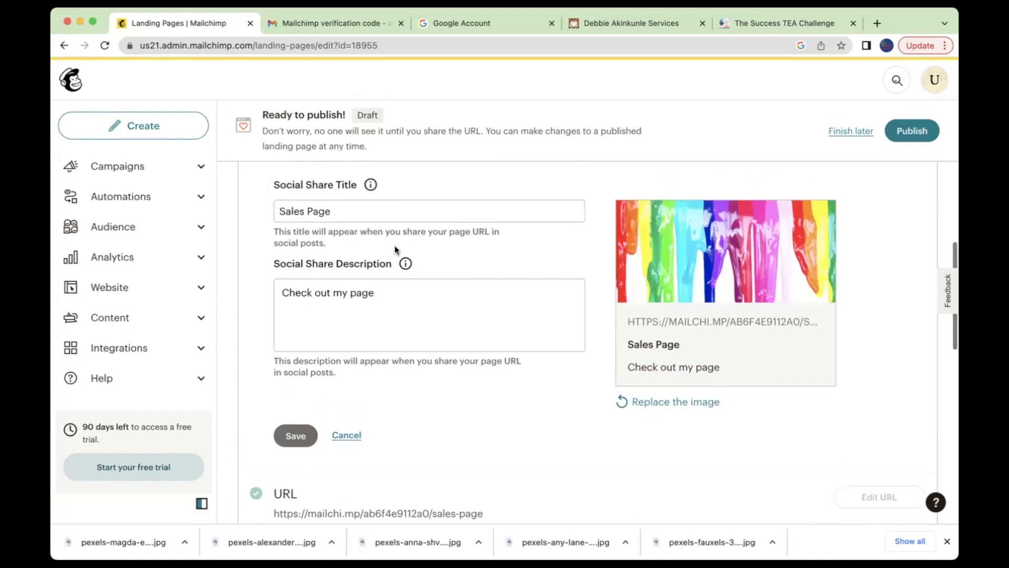
scroll(394, 245, down, 5)
scroll(297, 263, down, 2)
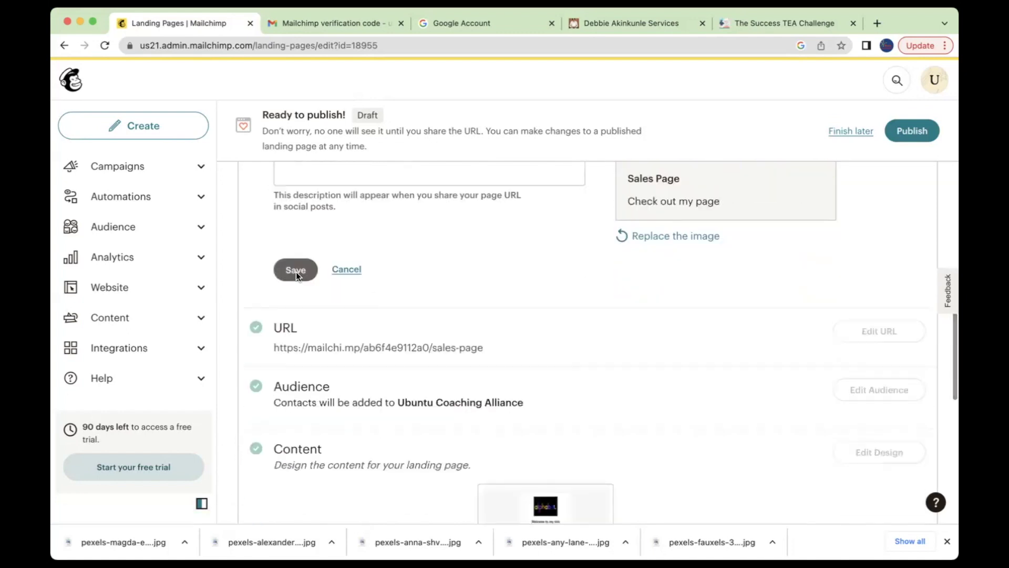
click(296, 270)
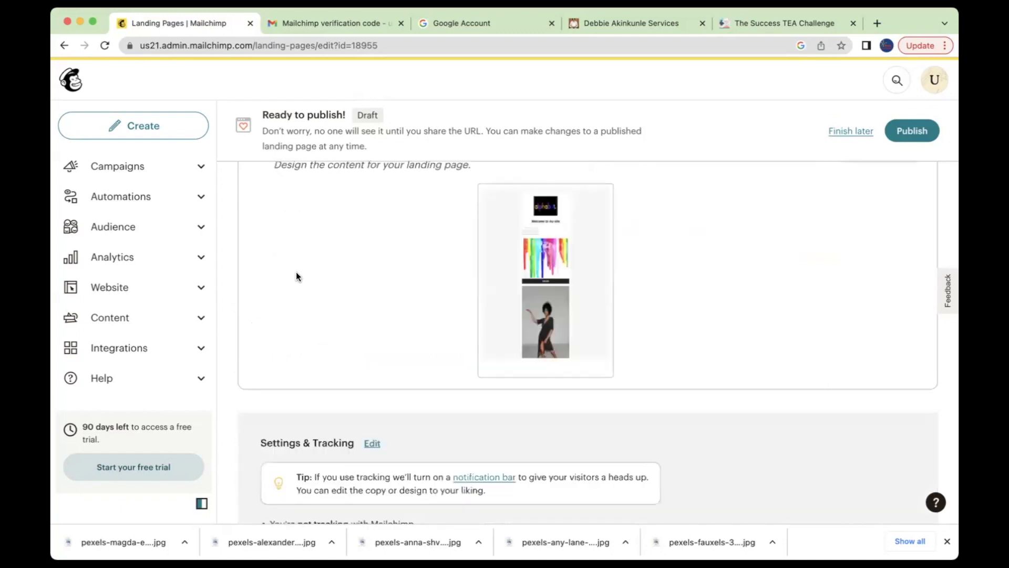
Follow the custom domain connection option in the URL settings, examine the Domains page, and return to the landing page checklist
scroll(387, 255, up, 7)
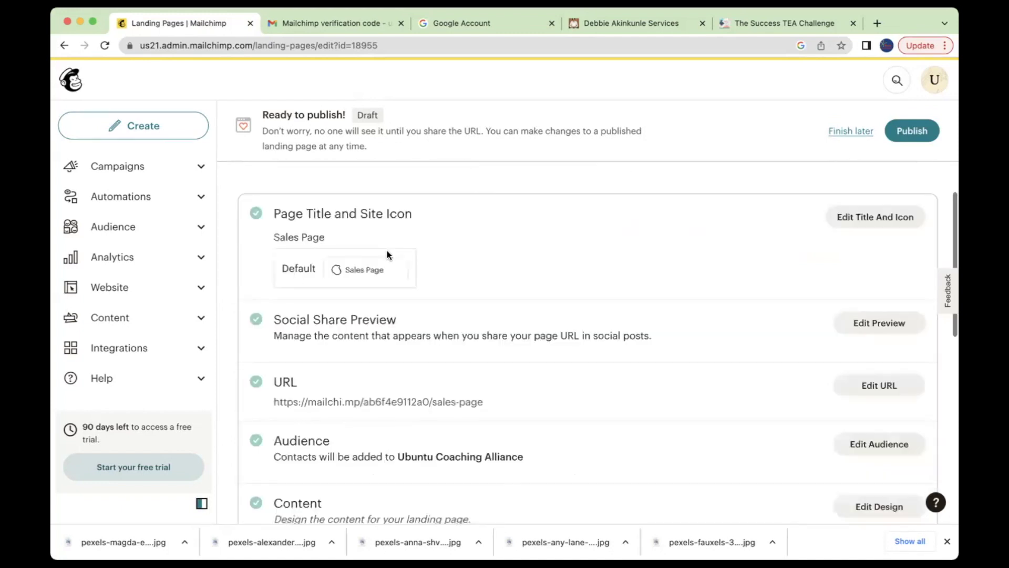
scroll(387, 250, down, 3)
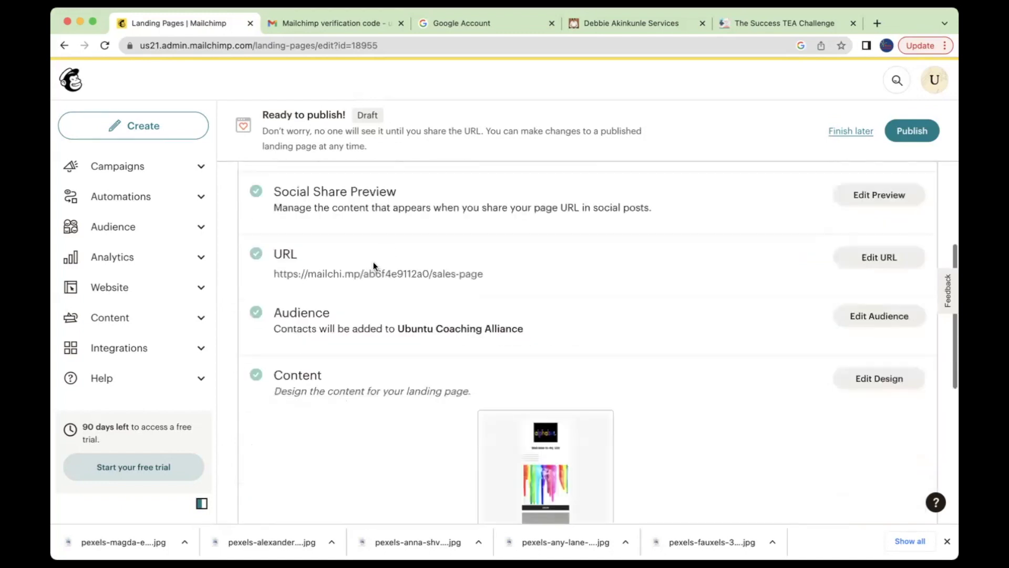
click(879, 257)
scroll(439, 264, down, 2)
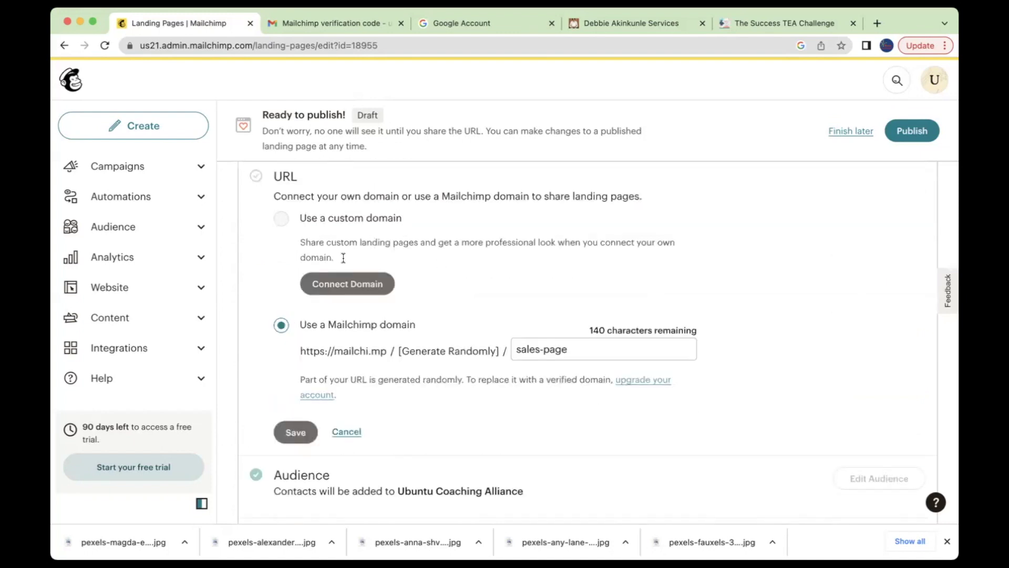
click(351, 290)
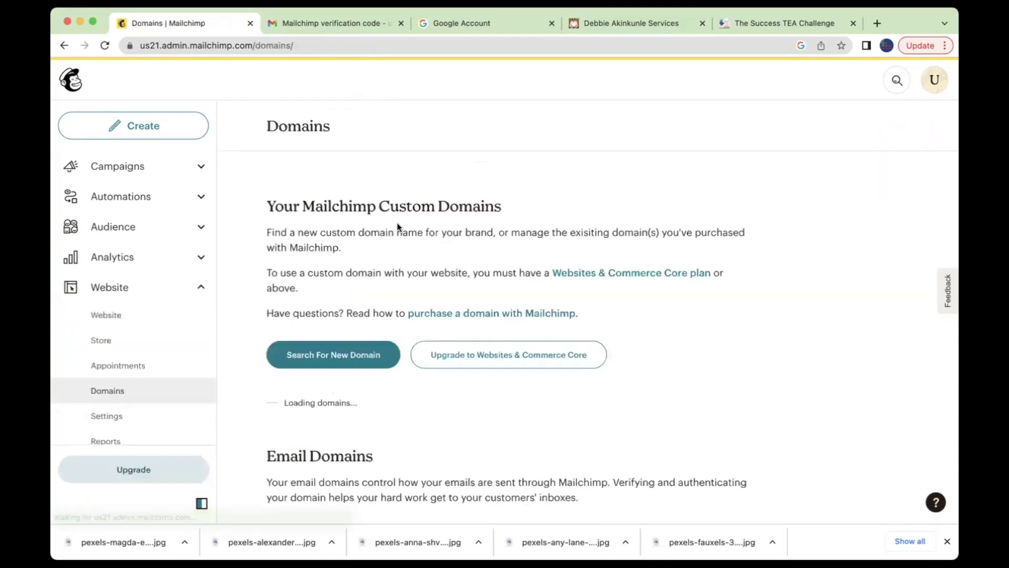
scroll(398, 223, down, 2)
scroll(397, 223, up, 2)
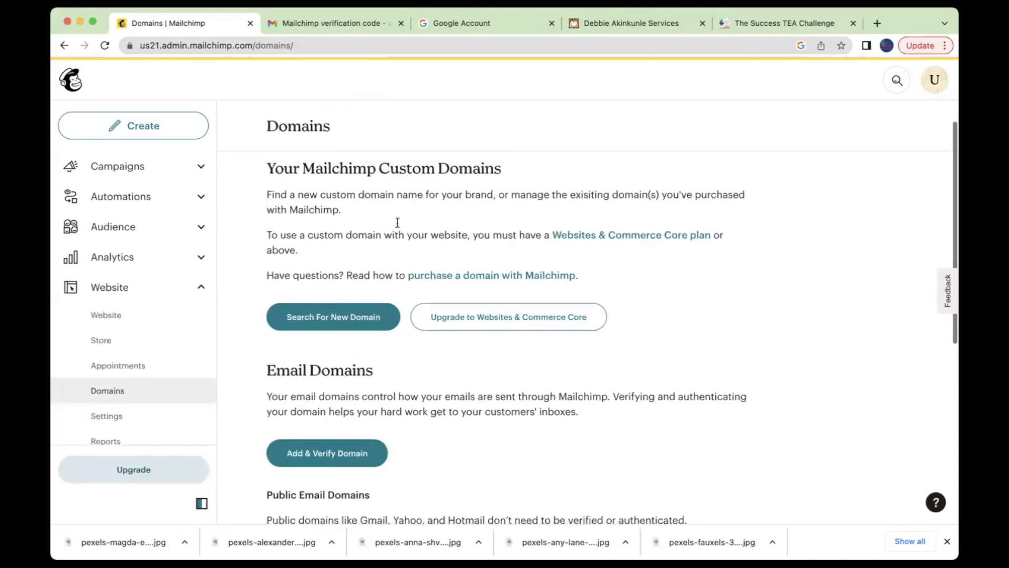
click(64, 46)
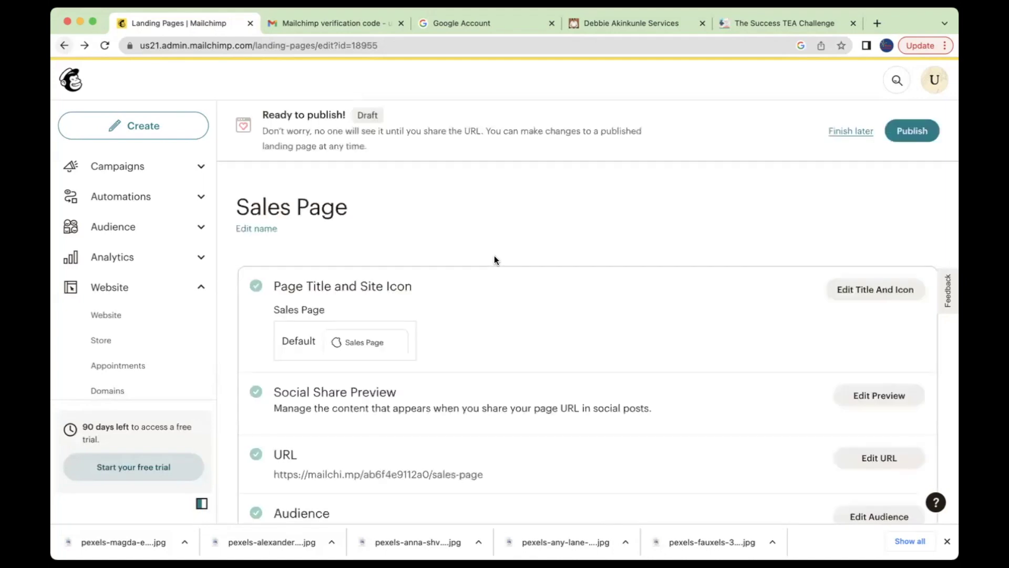
Reopen the landing page's URL settings and examine the Mailchimp domain option with its "sales-page" ending
scroll(504, 260, down, 3)
click(865, 289)
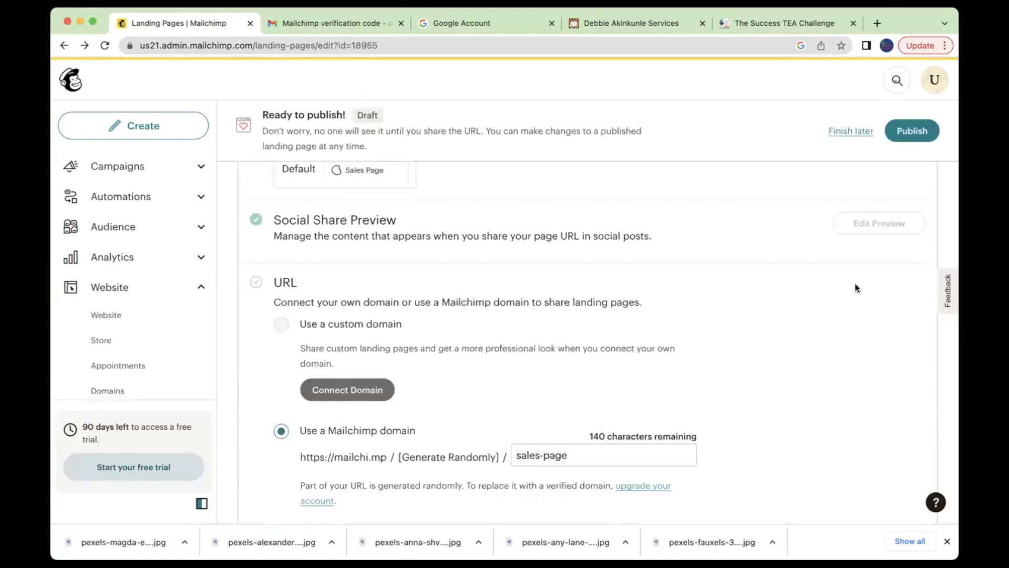
scroll(630, 279, down, 3)
scroll(369, 296, up, 1)
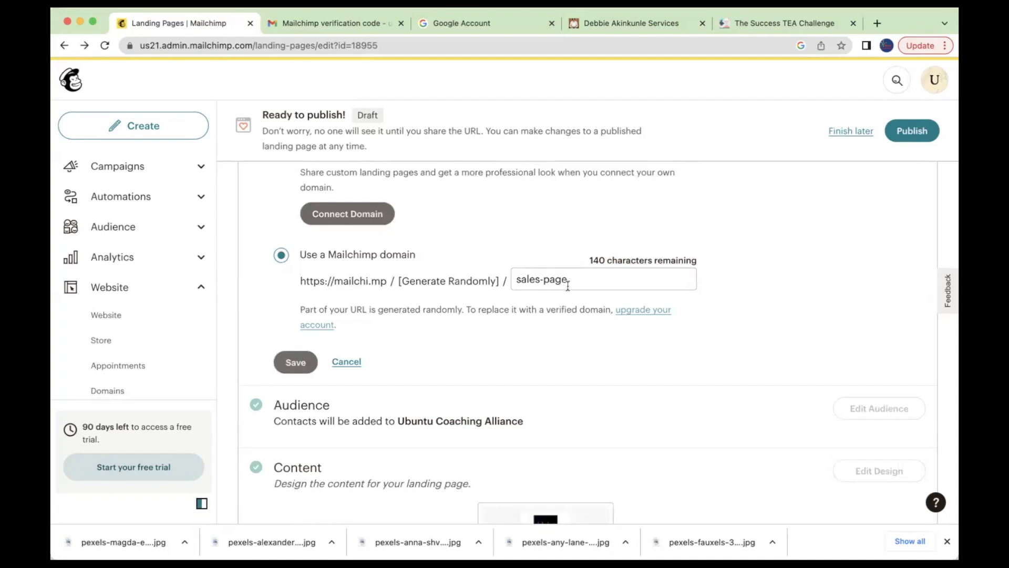
scroll(560, 282, down, 1)
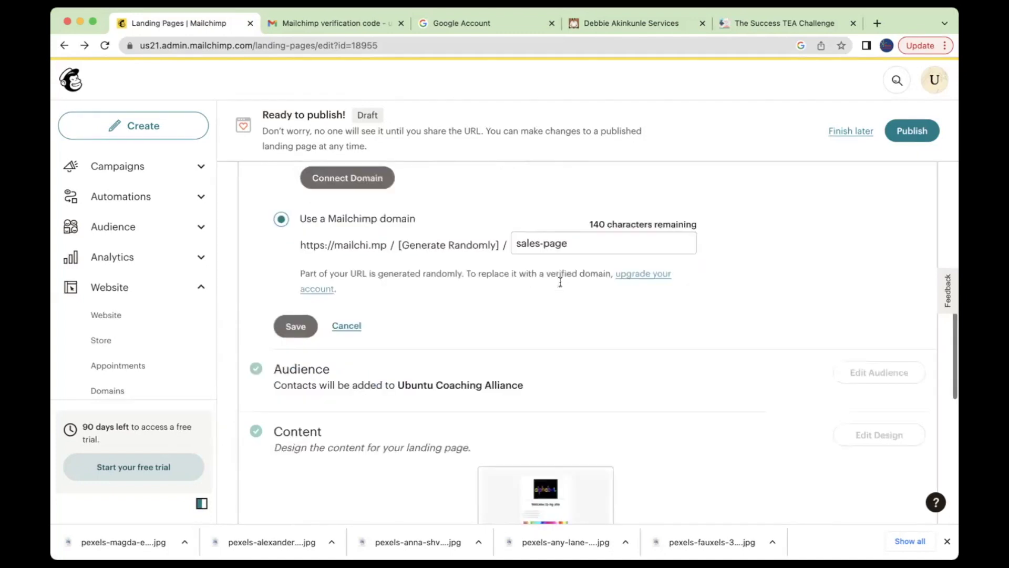
scroll(550, 282, down, 3)
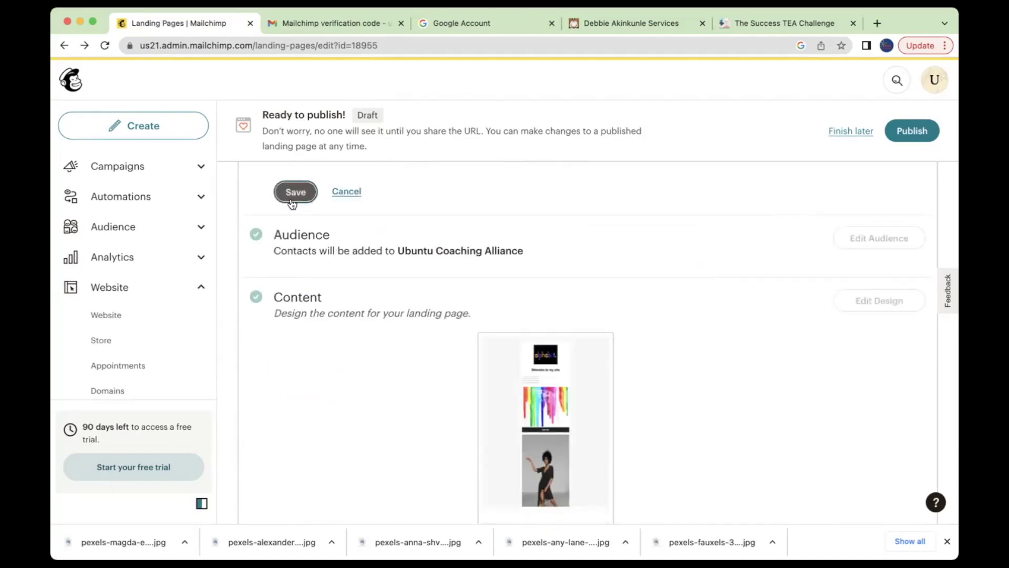
Publish the Sales Page landing page and decline the Mailchimp feedback survey
scroll(434, 263, down, 2)
scroll(433, 264, down, 4)
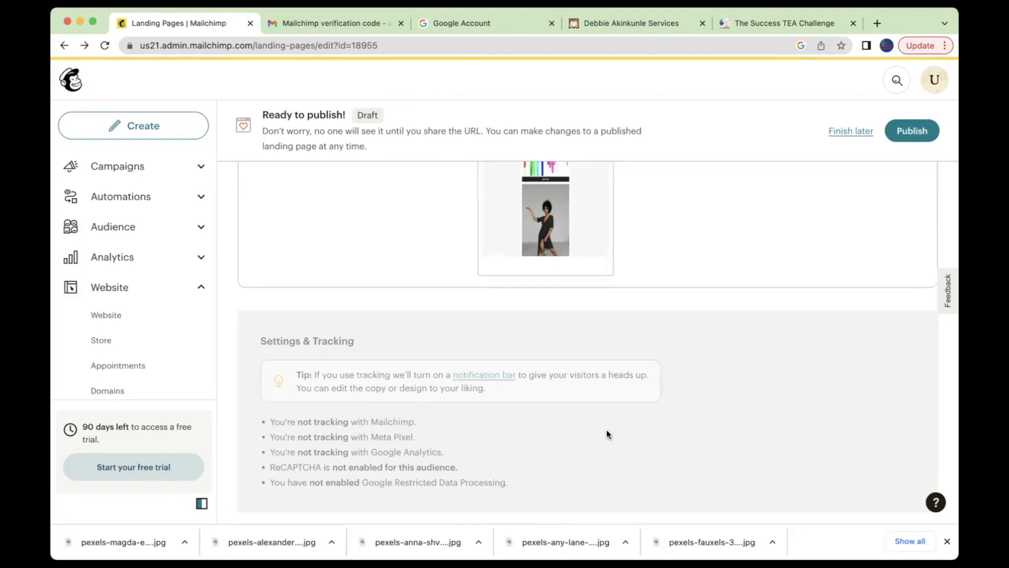
scroll(608, 431, up, 9)
scroll(609, 434, up, 6)
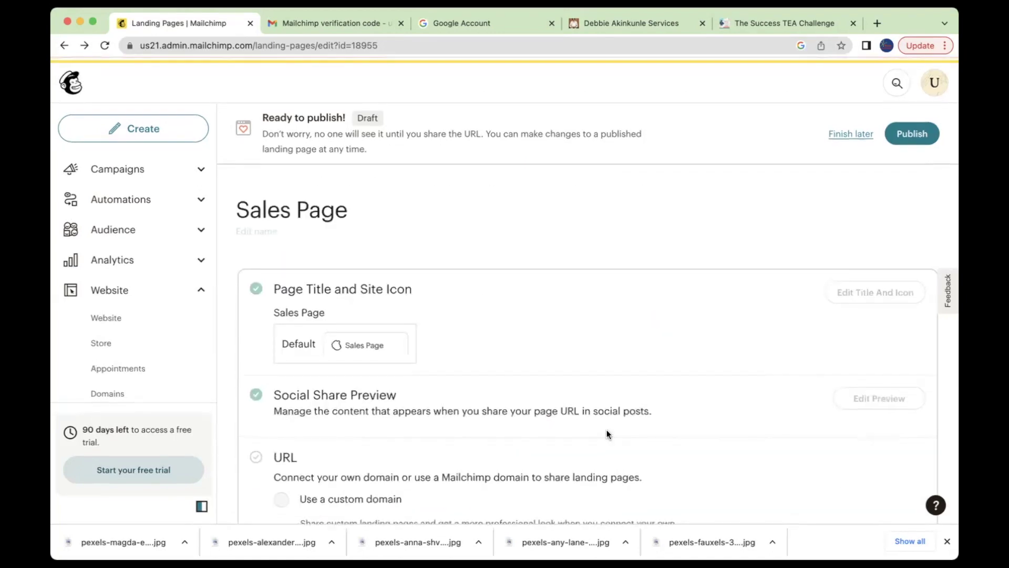
scroll(608, 433, down, 1)
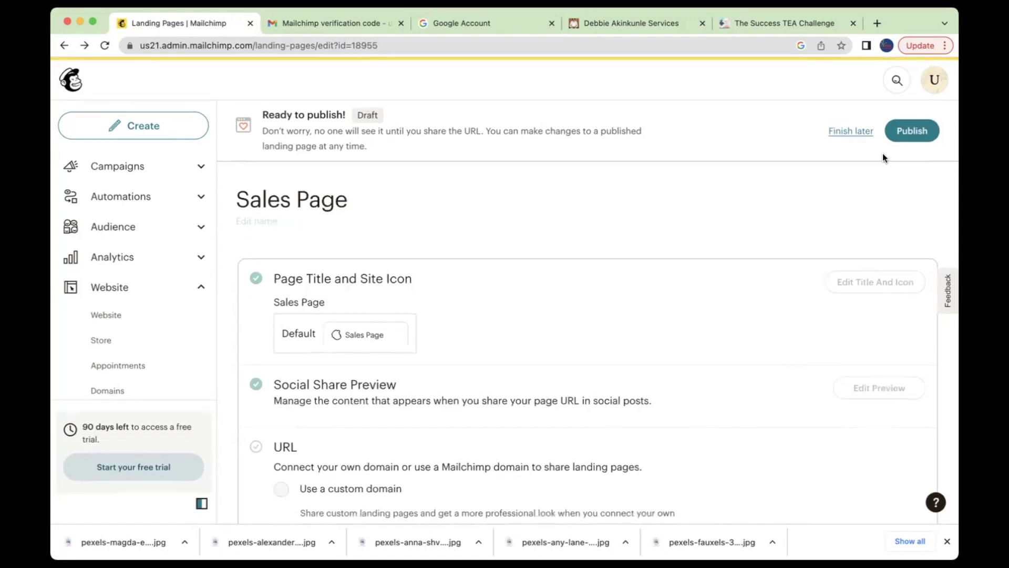
click(918, 136)
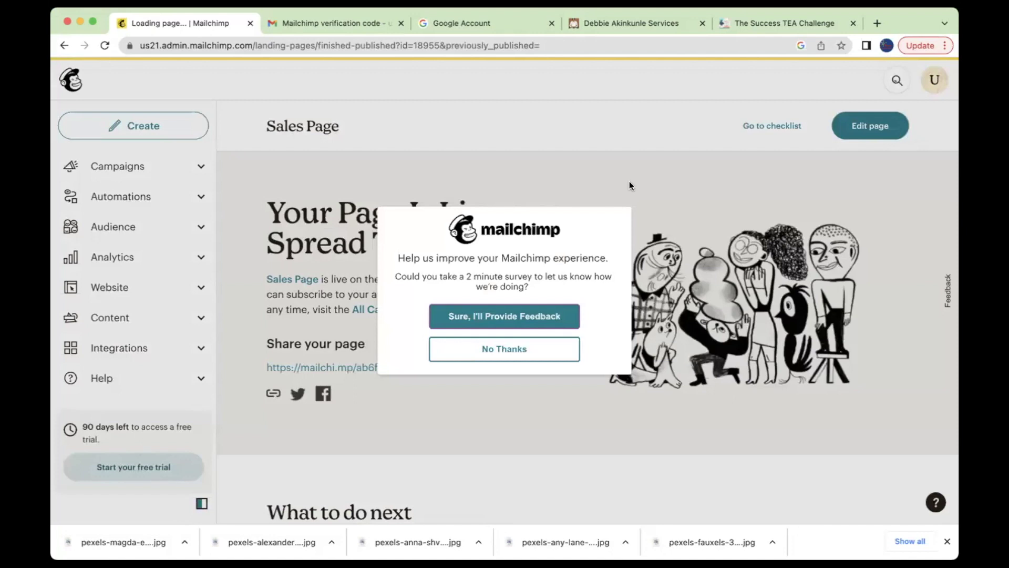
click(536, 348)
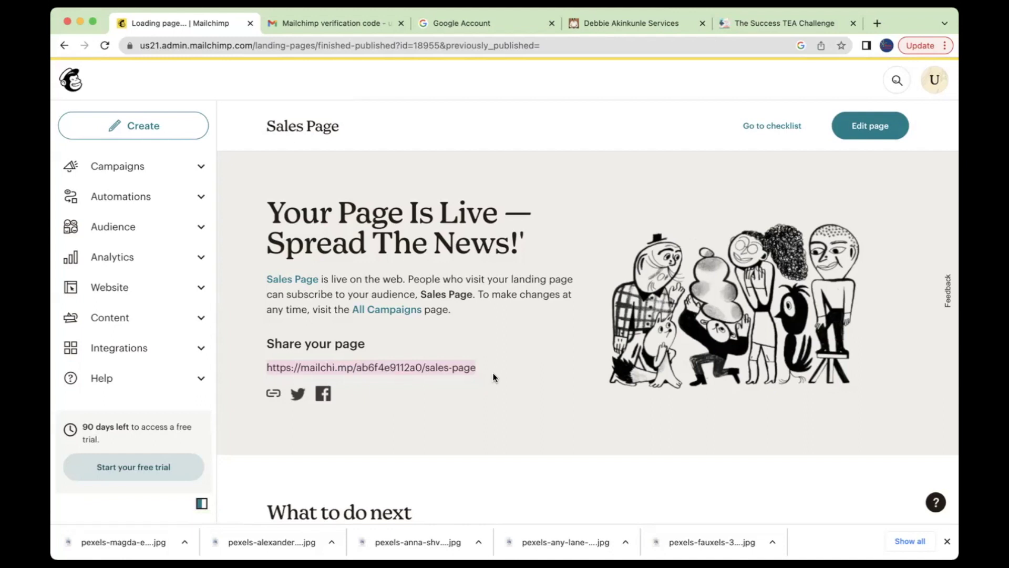
Open the published Sales Page from its share link and examine the live page from its heading down to the footer
click(507, 368)
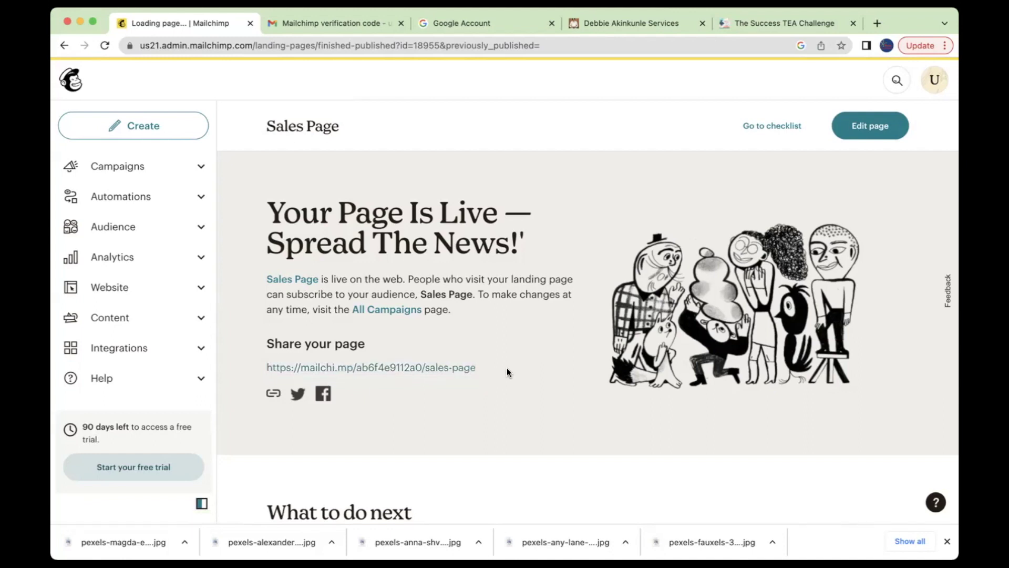
click(444, 369)
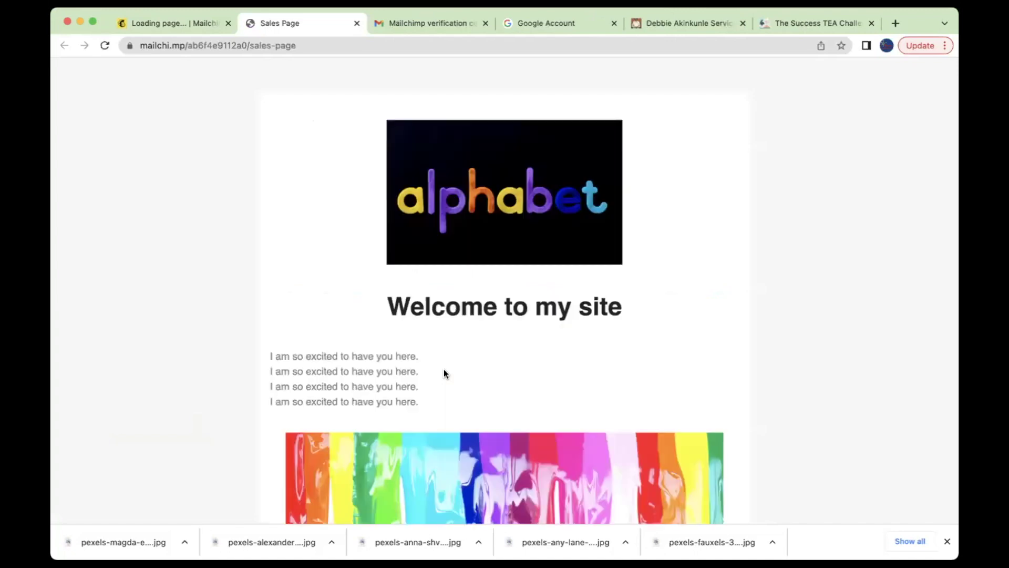
scroll(444, 371, down, 3)
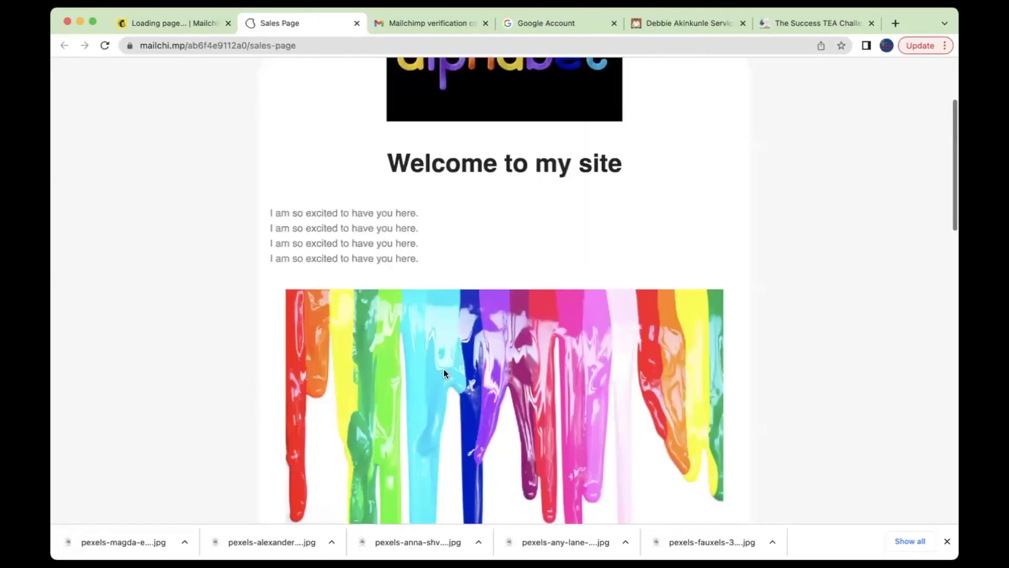
scroll(444, 373, down, 8)
scroll(444, 373, down, 10)
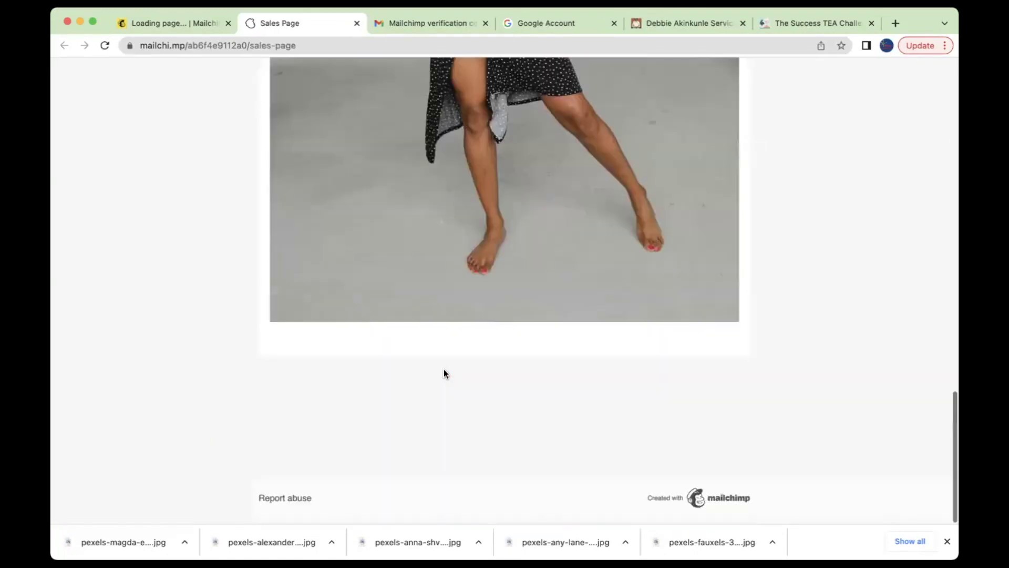
scroll(444, 373, up, 20)
scroll(444, 374, up, 3)
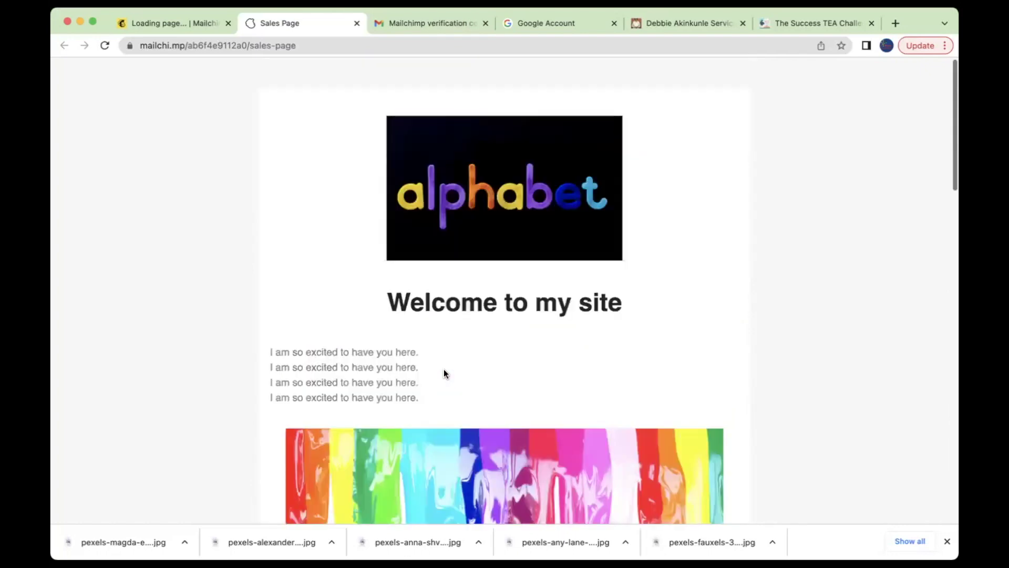
scroll(444, 373, down, 4)
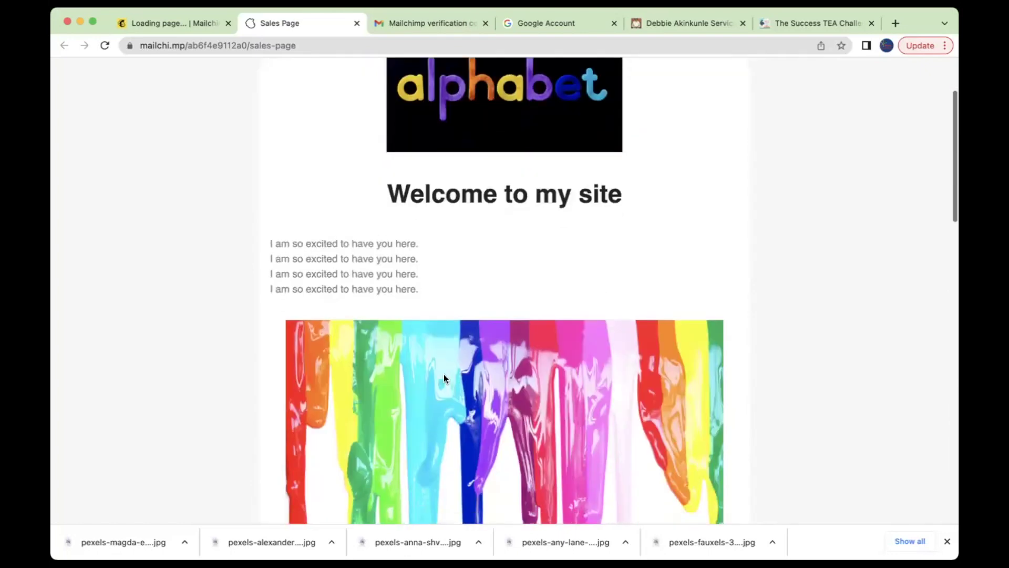
scroll(444, 378, up, 4)
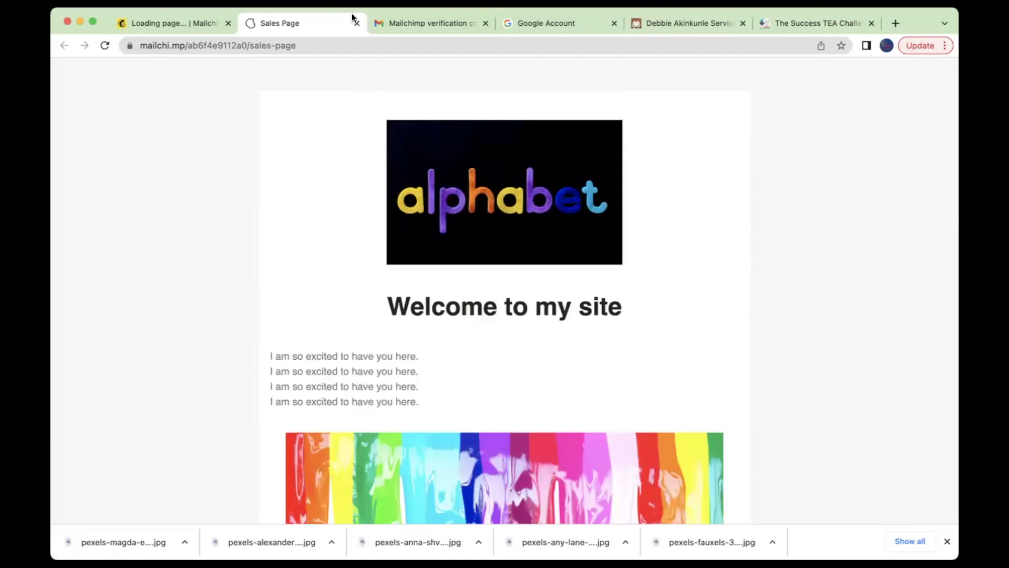